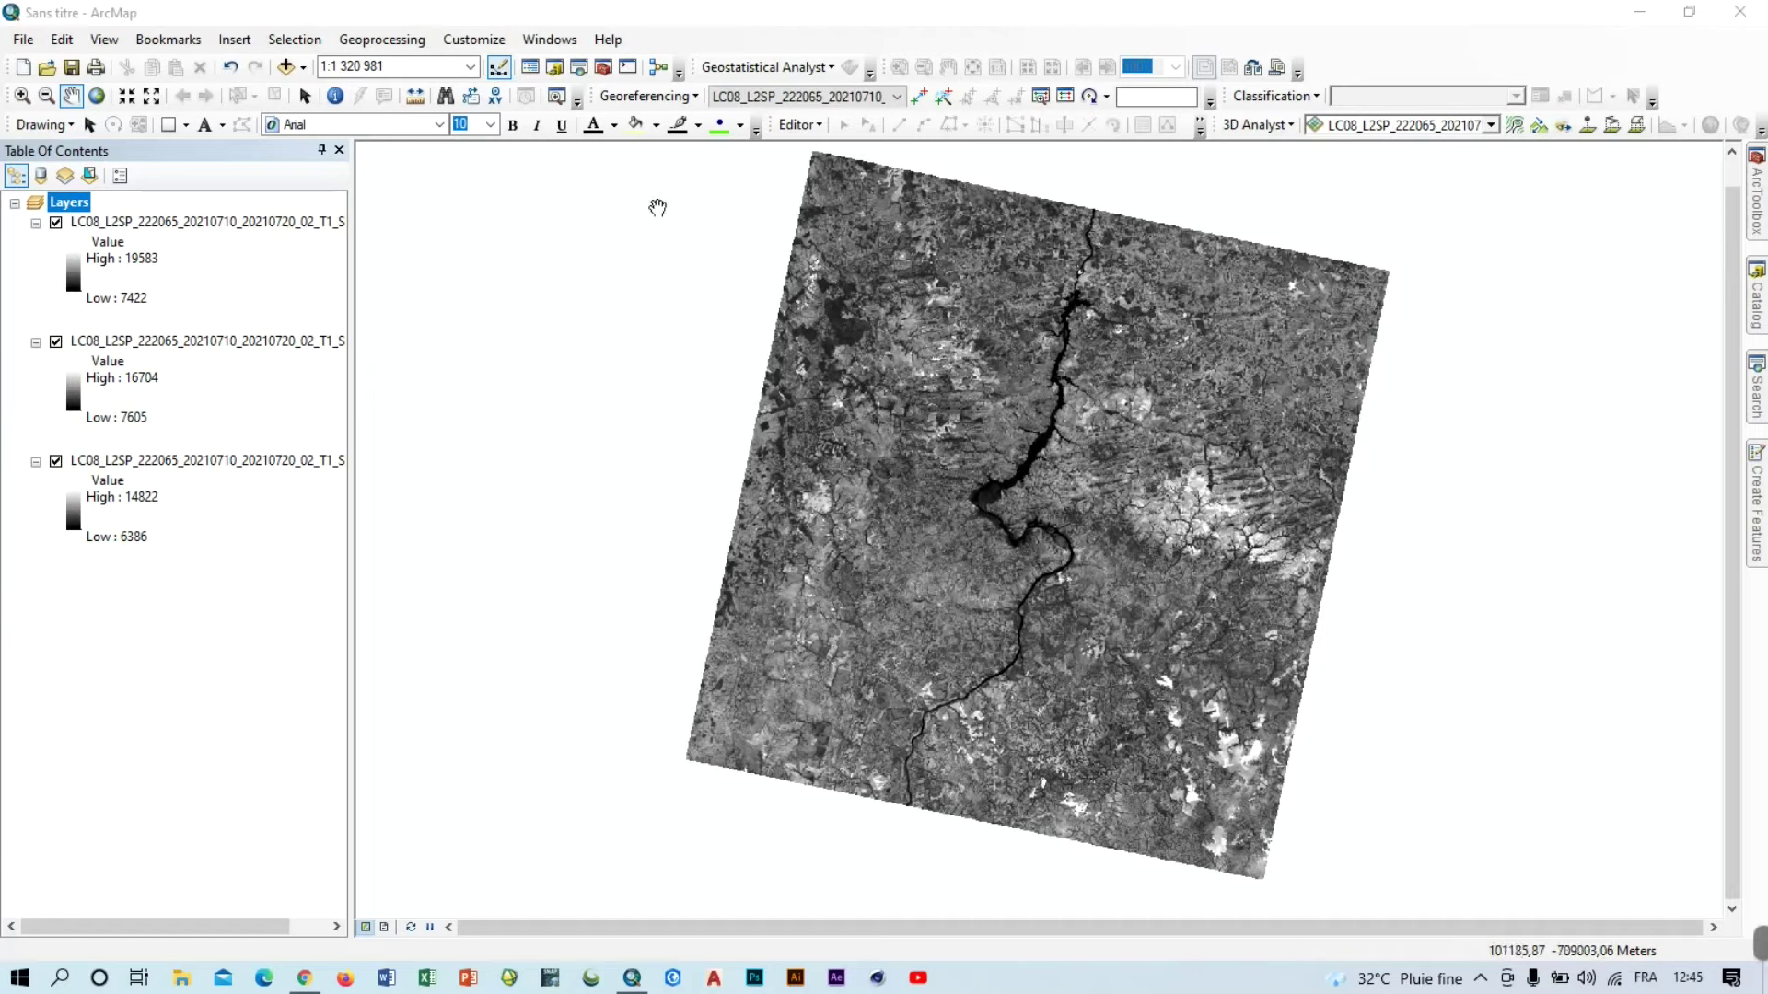
pyautogui.click(562, 41)
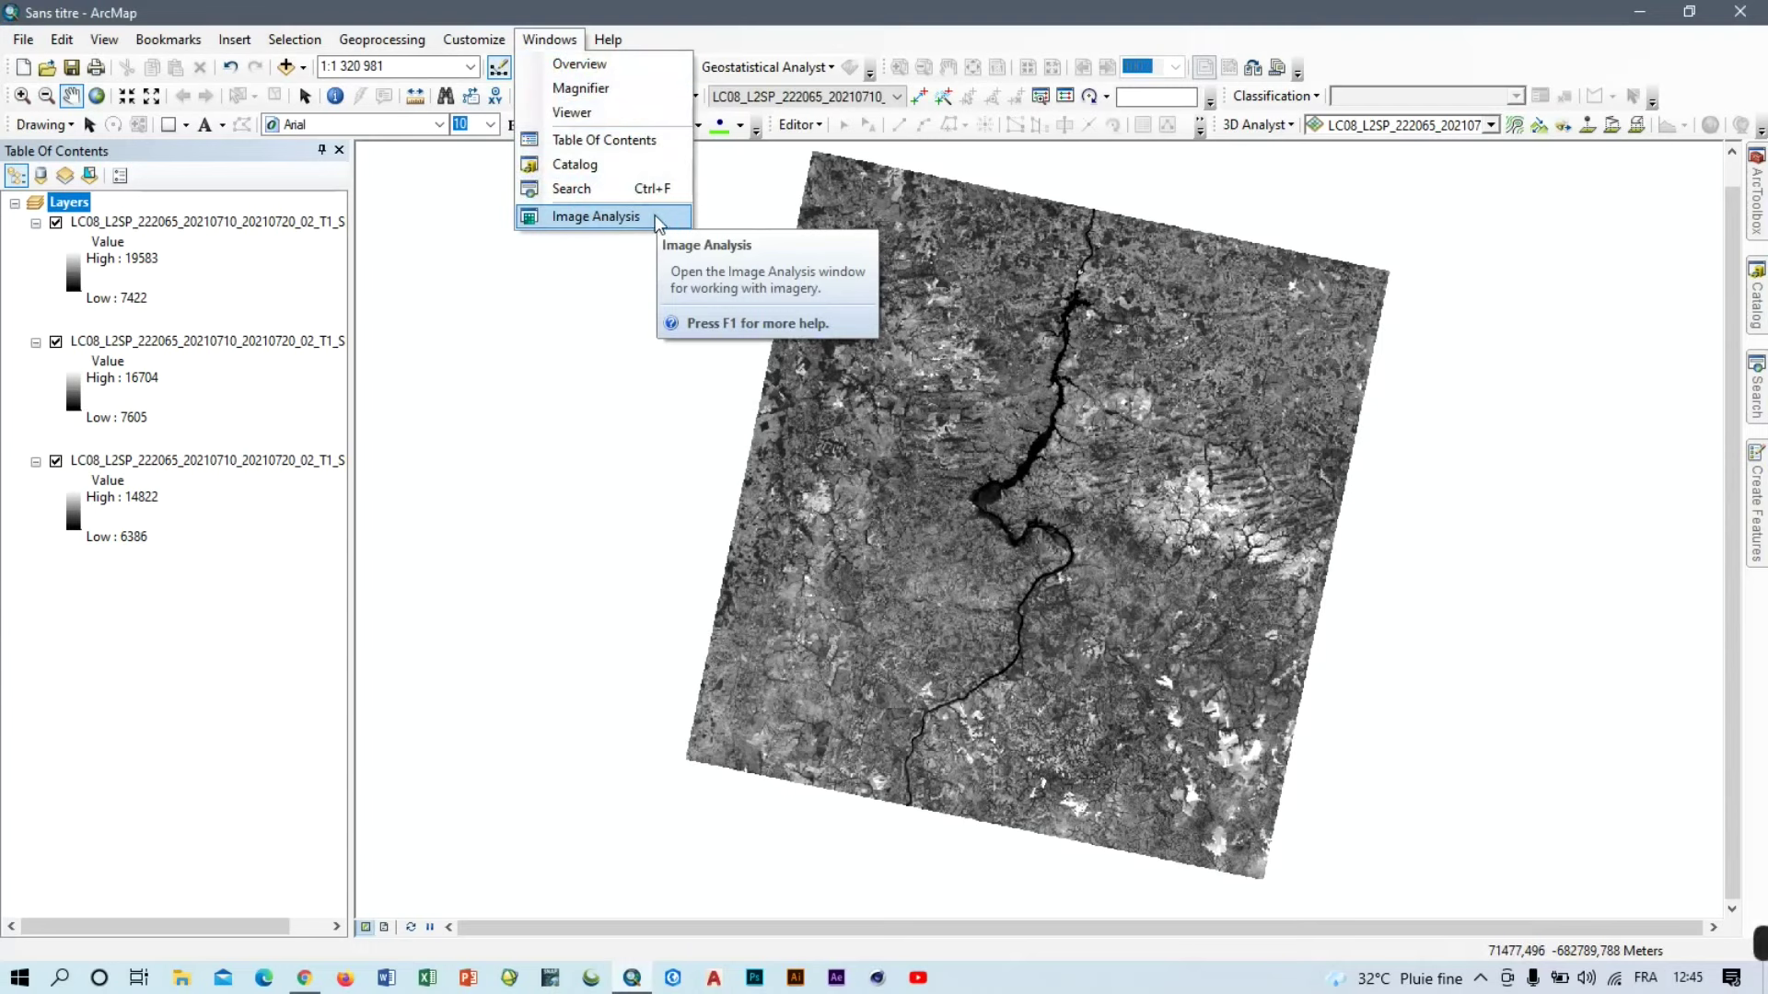
pyautogui.moveTo(608, 39)
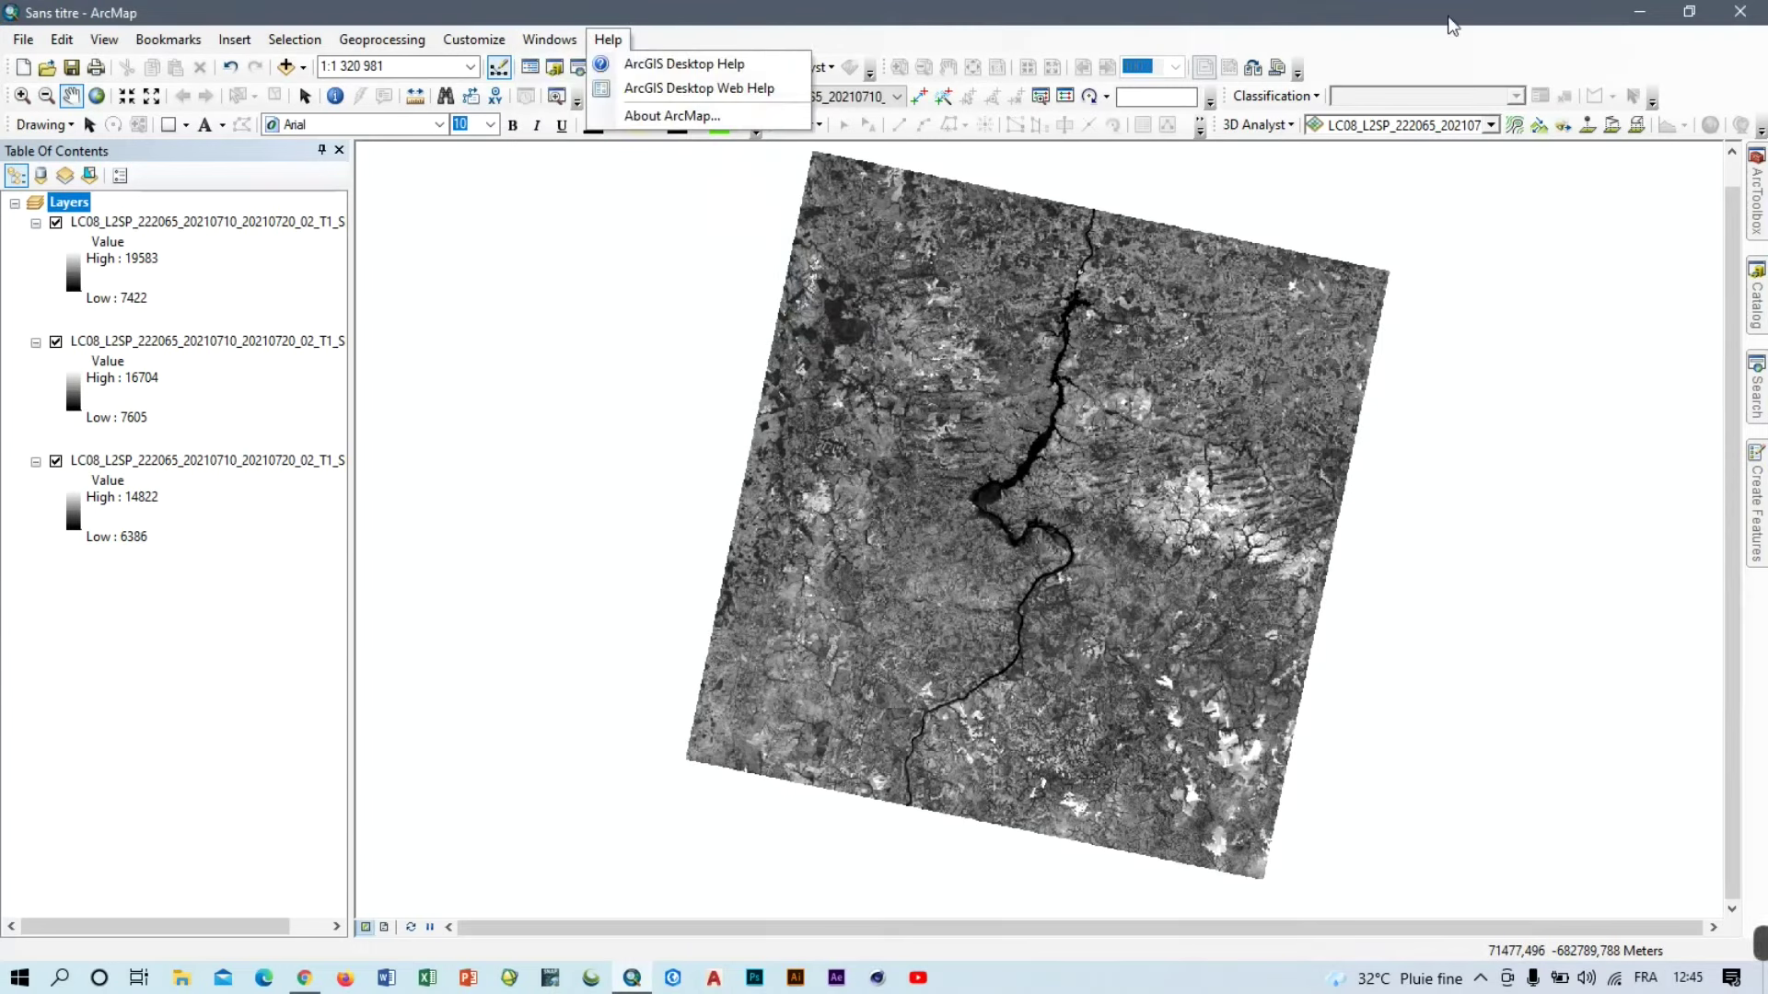
pyautogui.click(1405, 48)
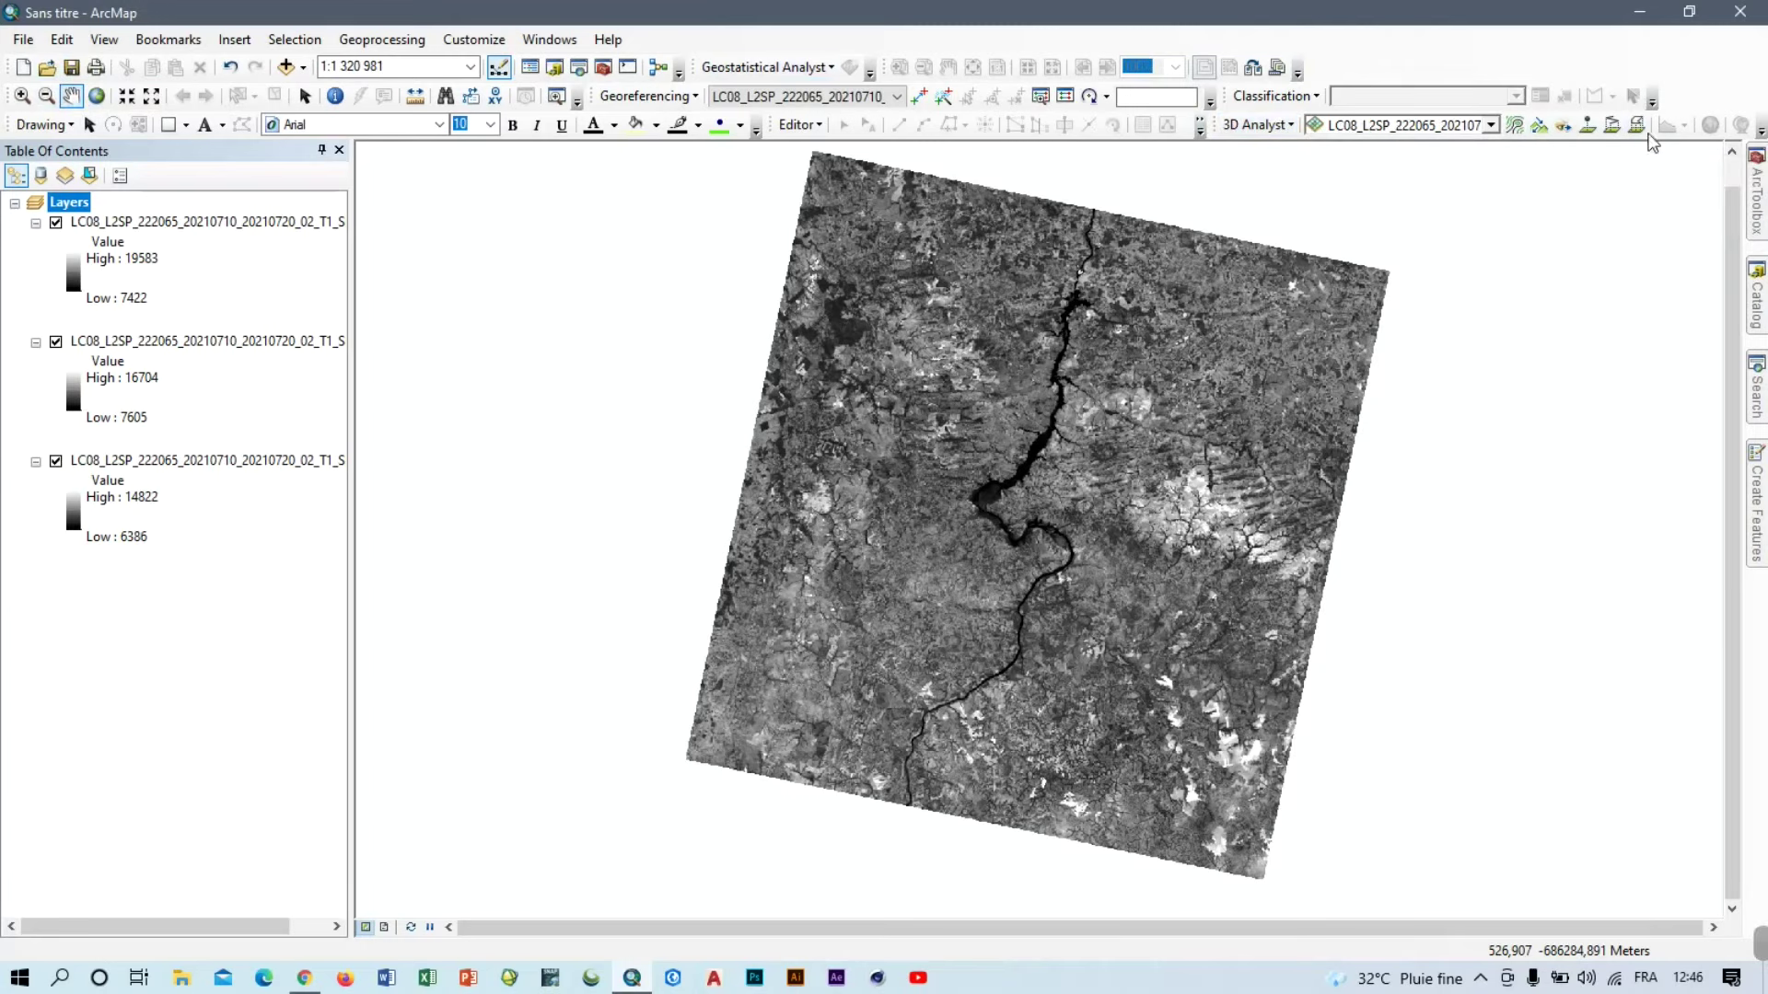
pyautogui.rightClick(1398, 63)
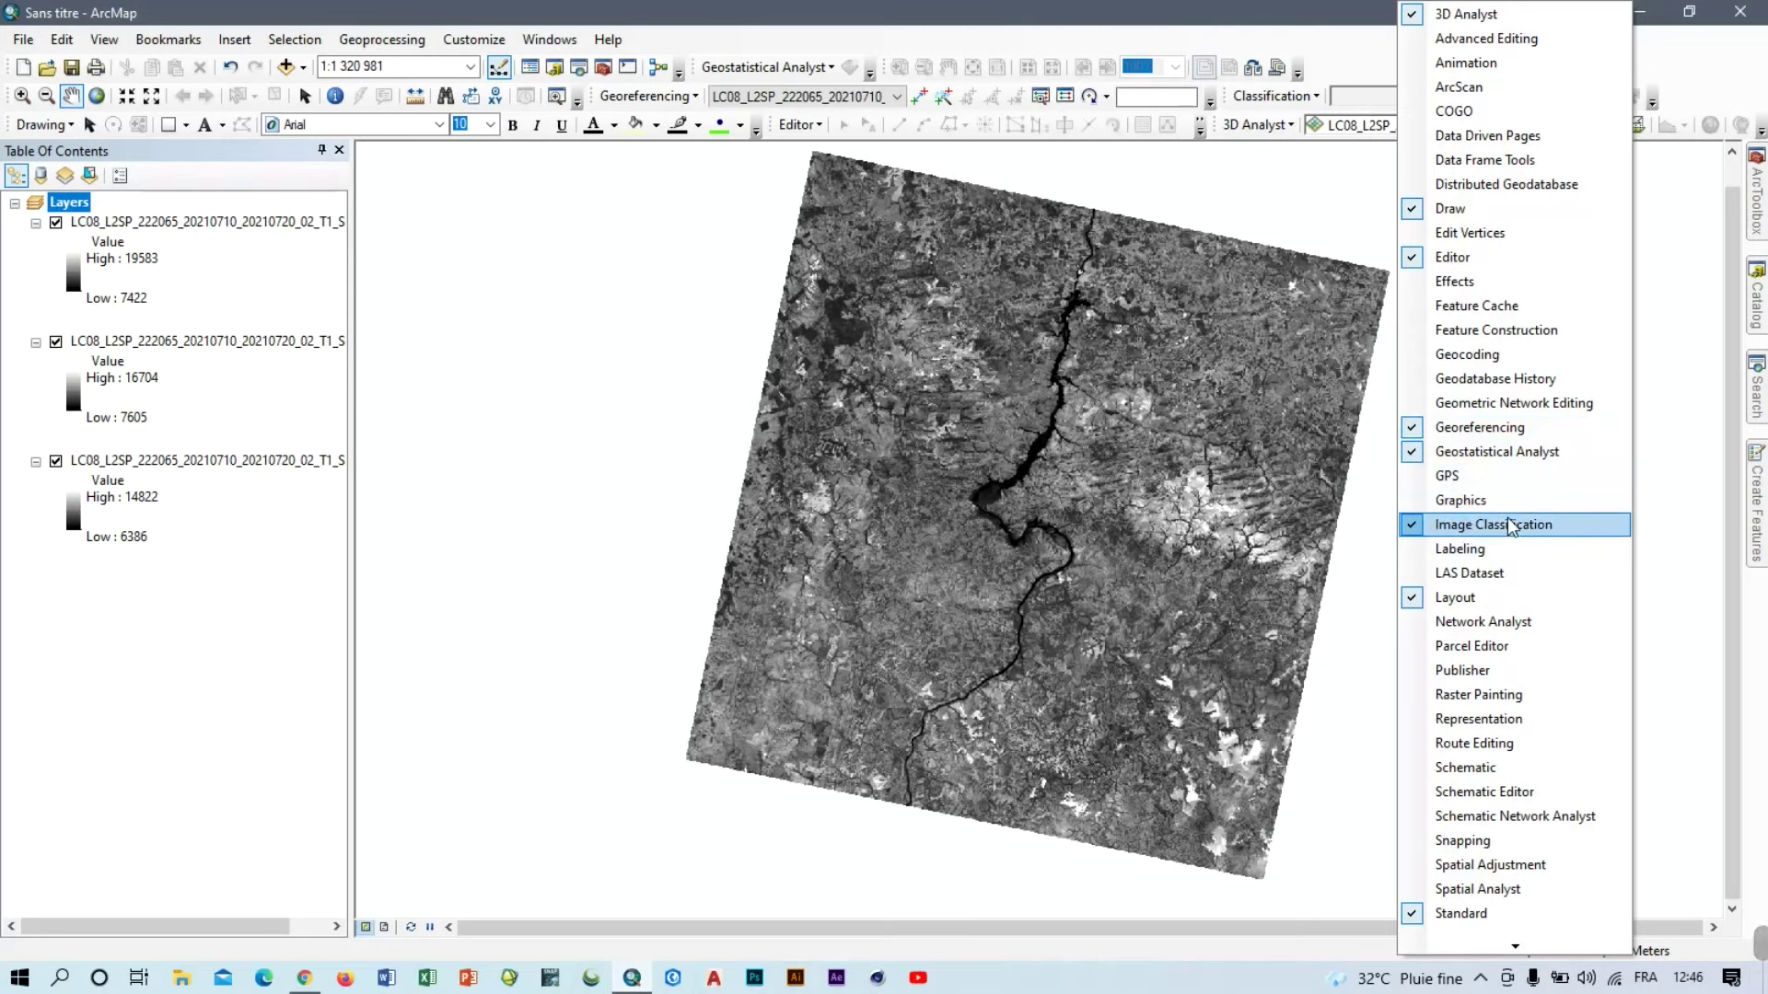
pyautogui.click(1708, 71)
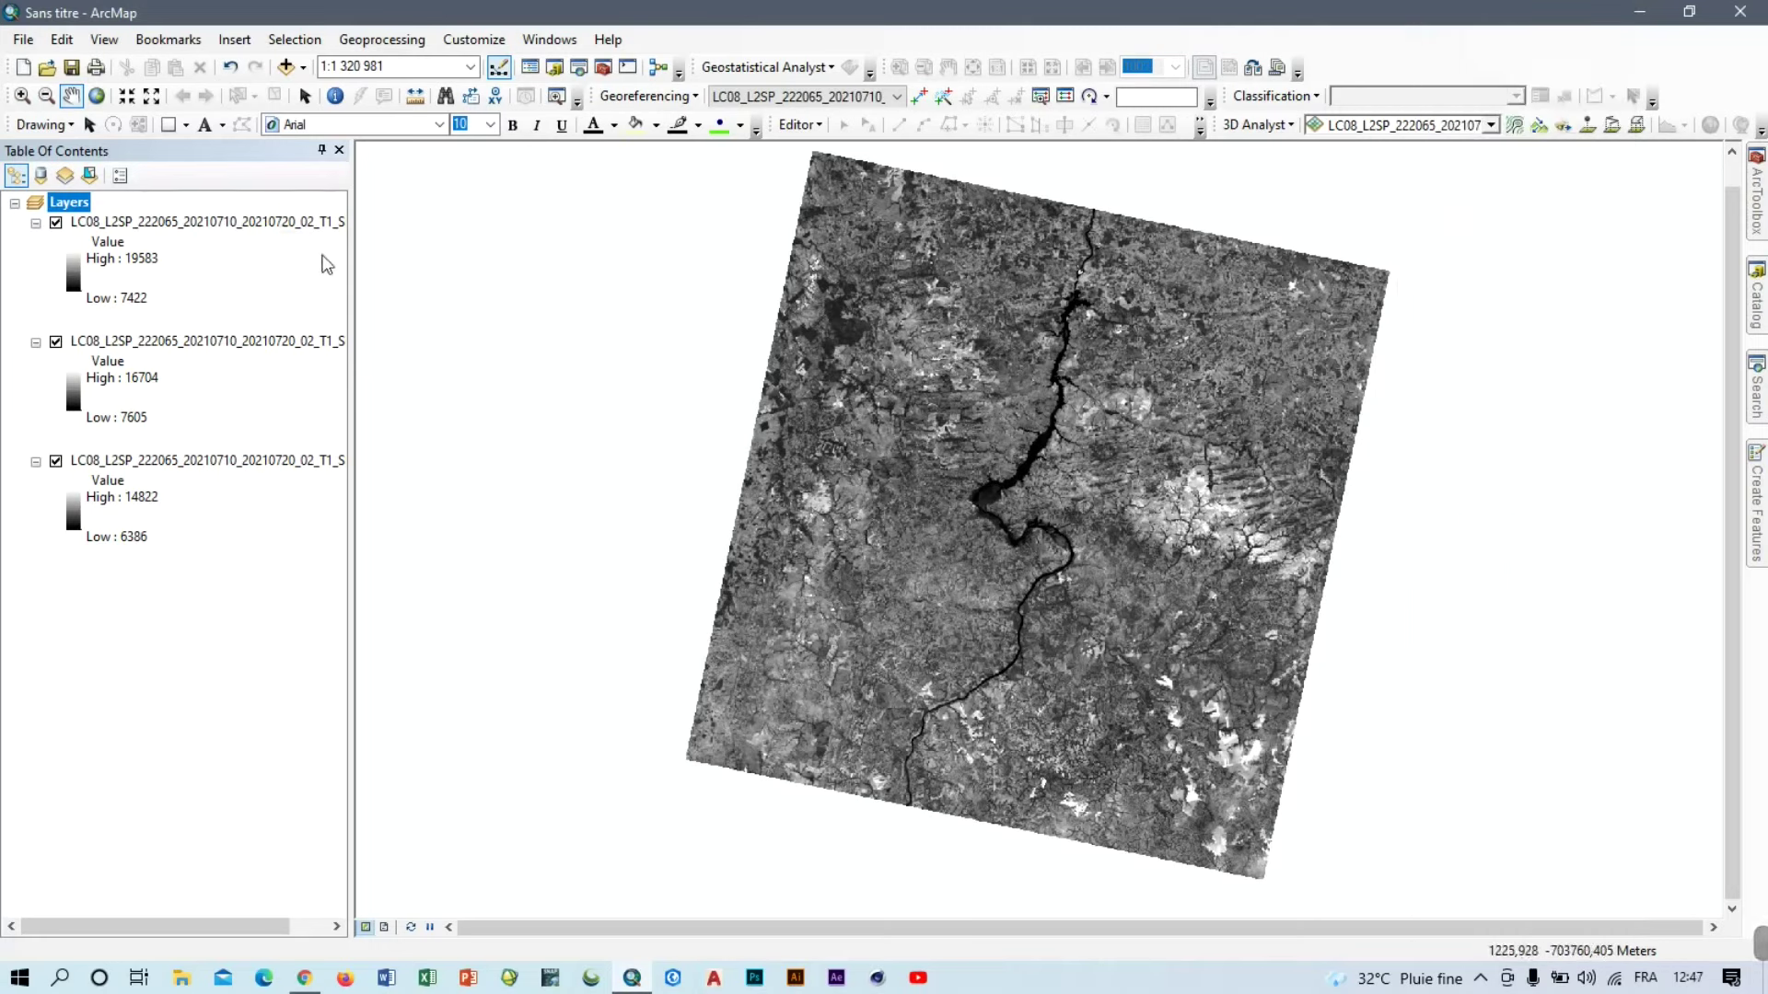
# Widen the table of contents enough to fit the full names of the B4, B3 and B2 band layers.
pyautogui.moveTo(350, 272); pyautogui.dragTo(472, 293)
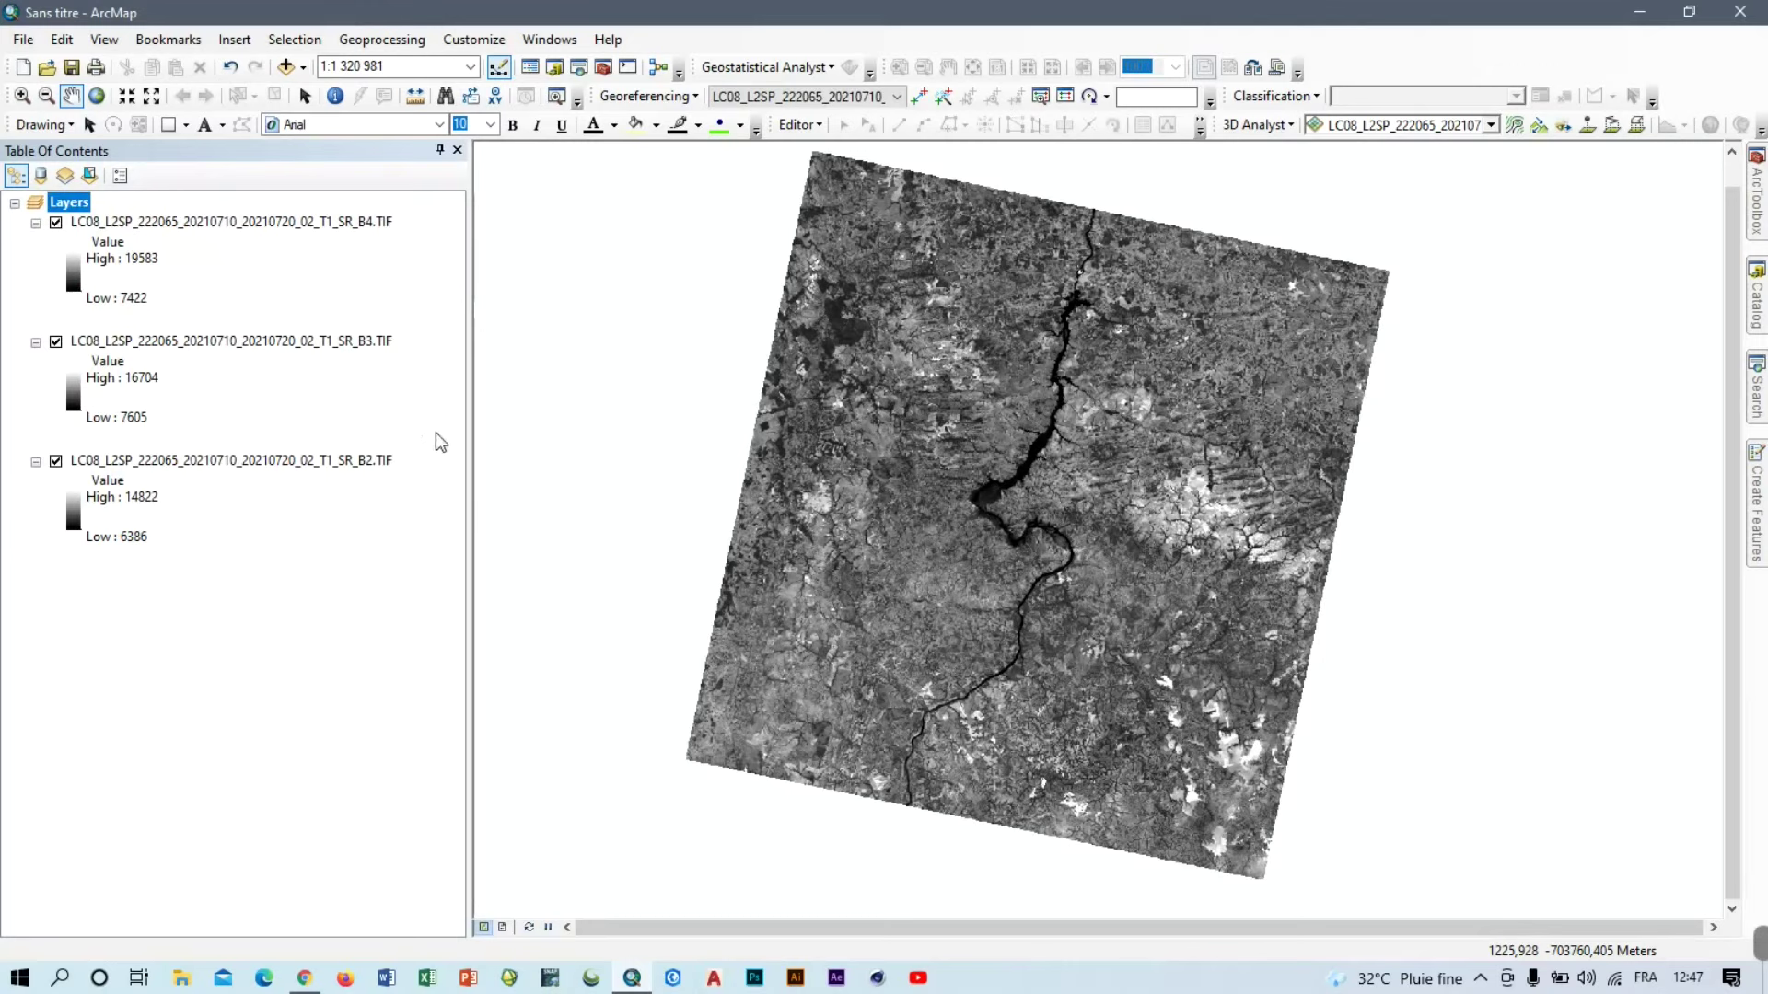
pyautogui.moveTo(469, 400); pyautogui.dragTo(446, 403)
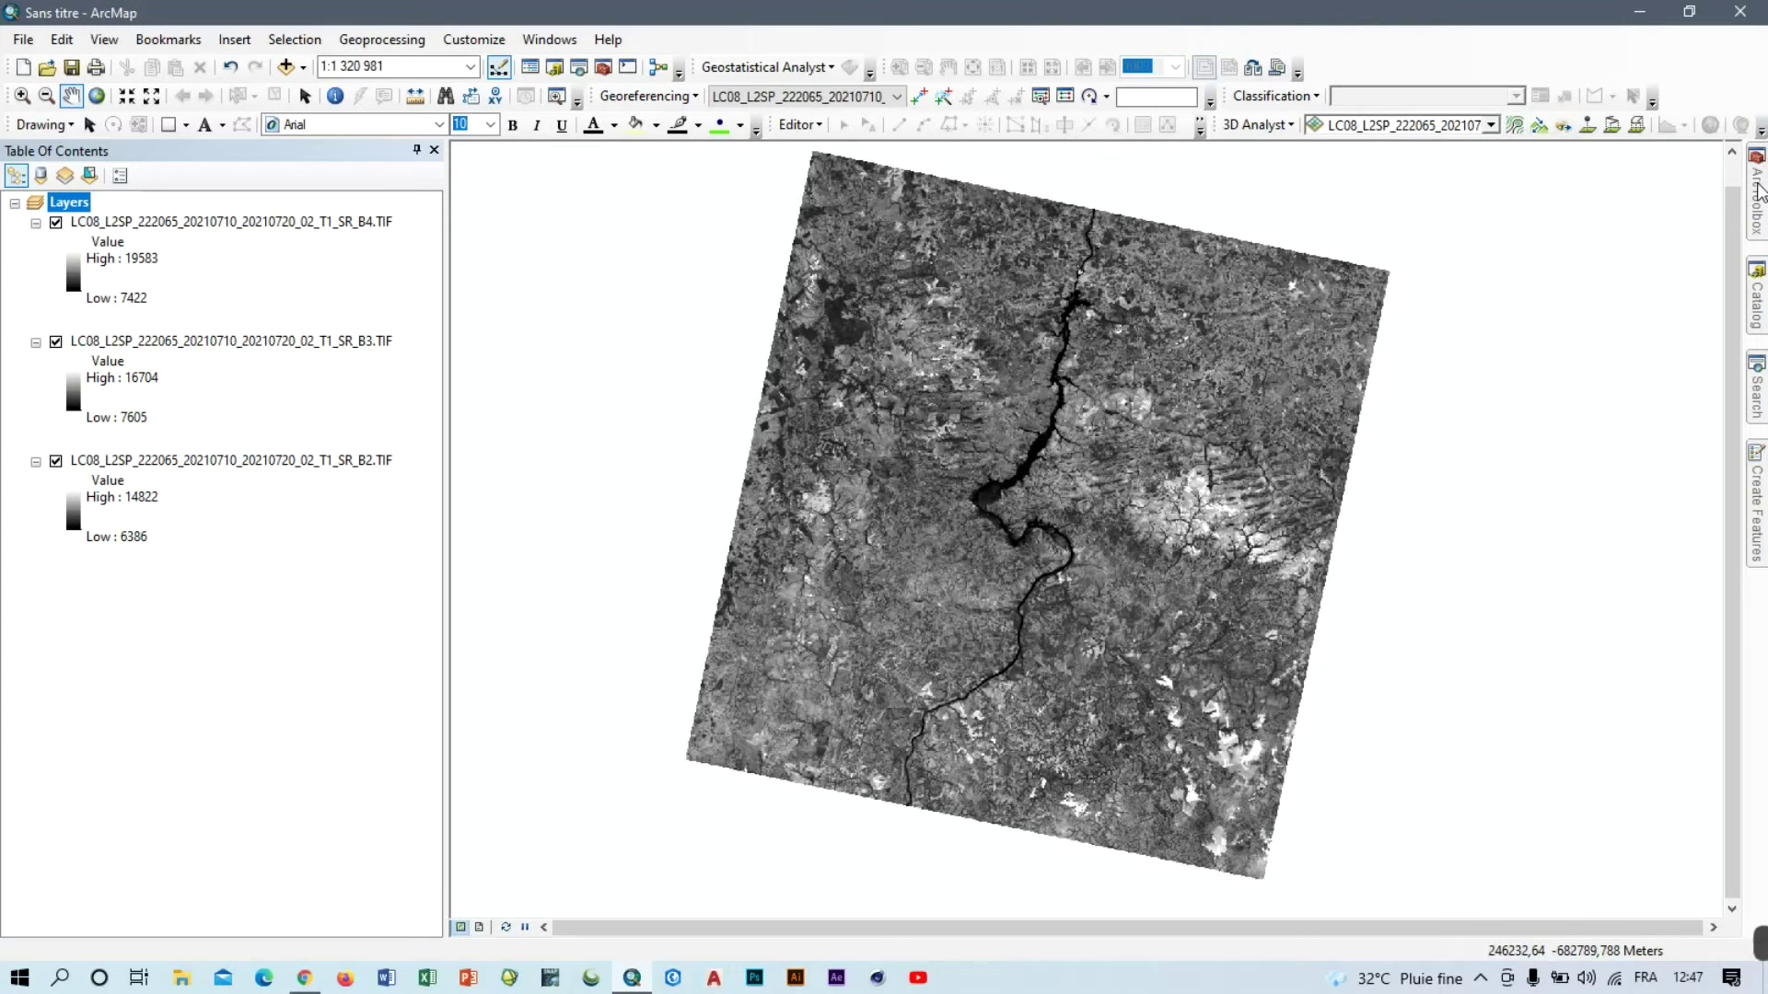
pyautogui.click(1758, 189)
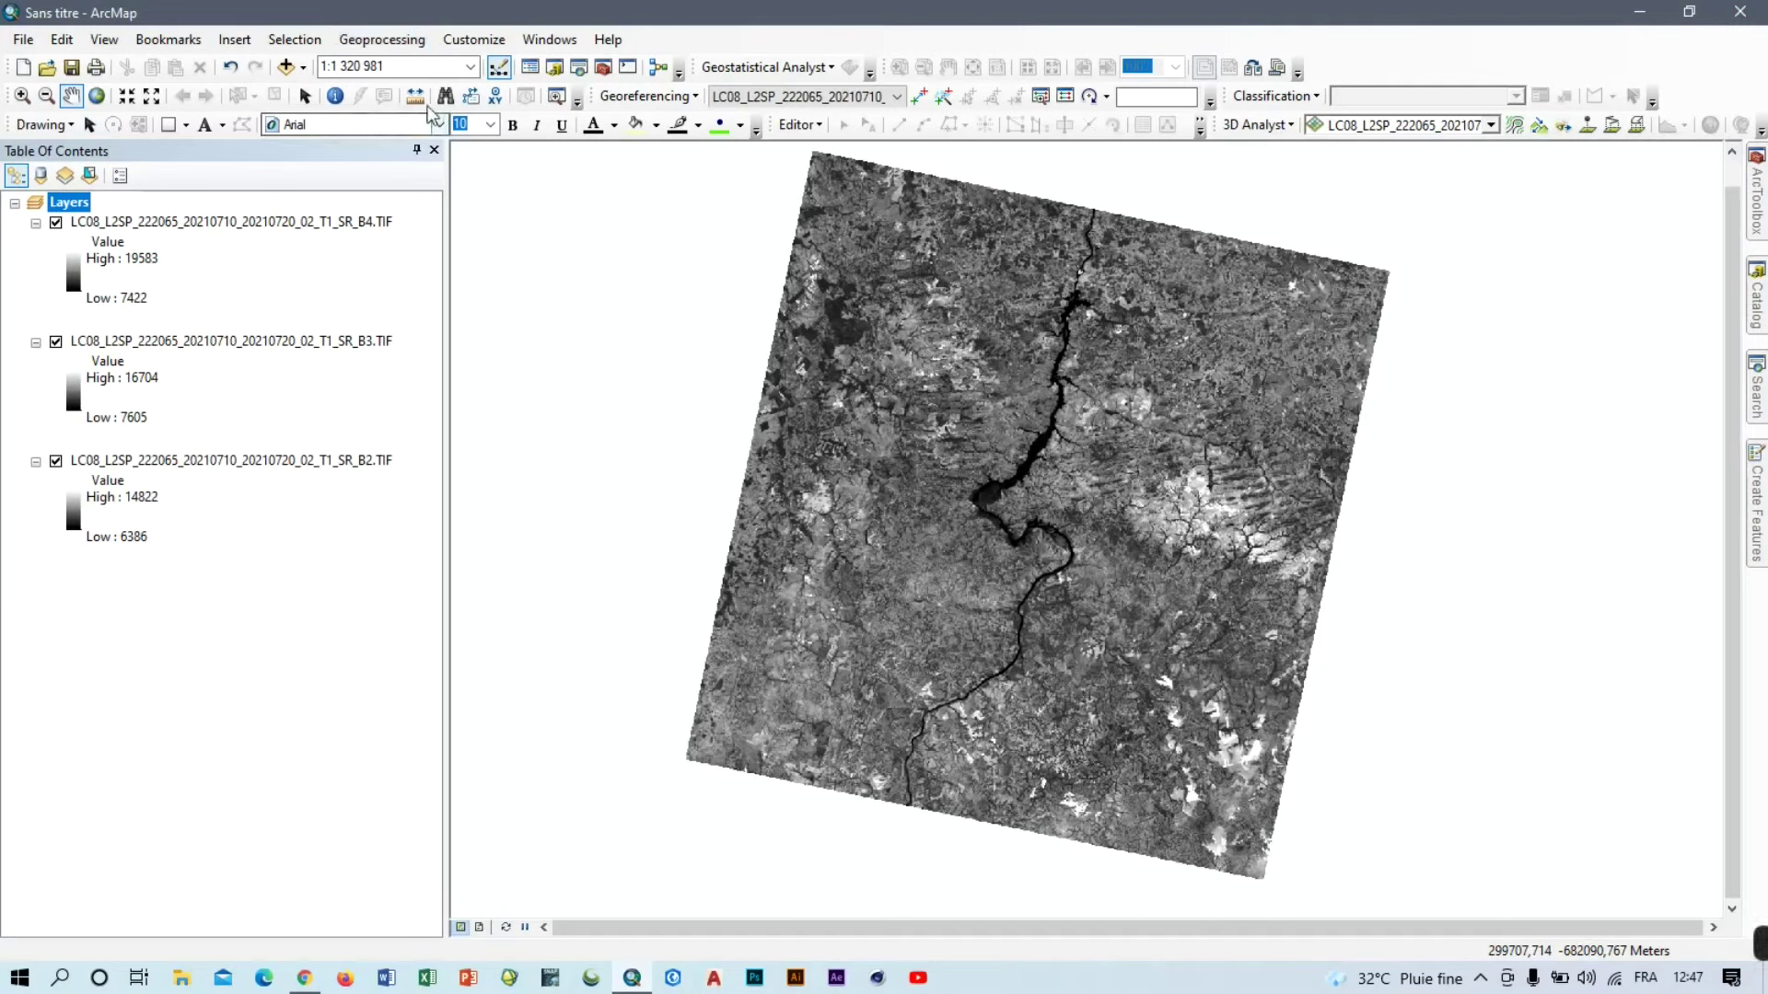
# Create a composite image from the B4, B3 and B2 rasters with Image Analysis, and close its window.
pyautogui.click(552, 41)
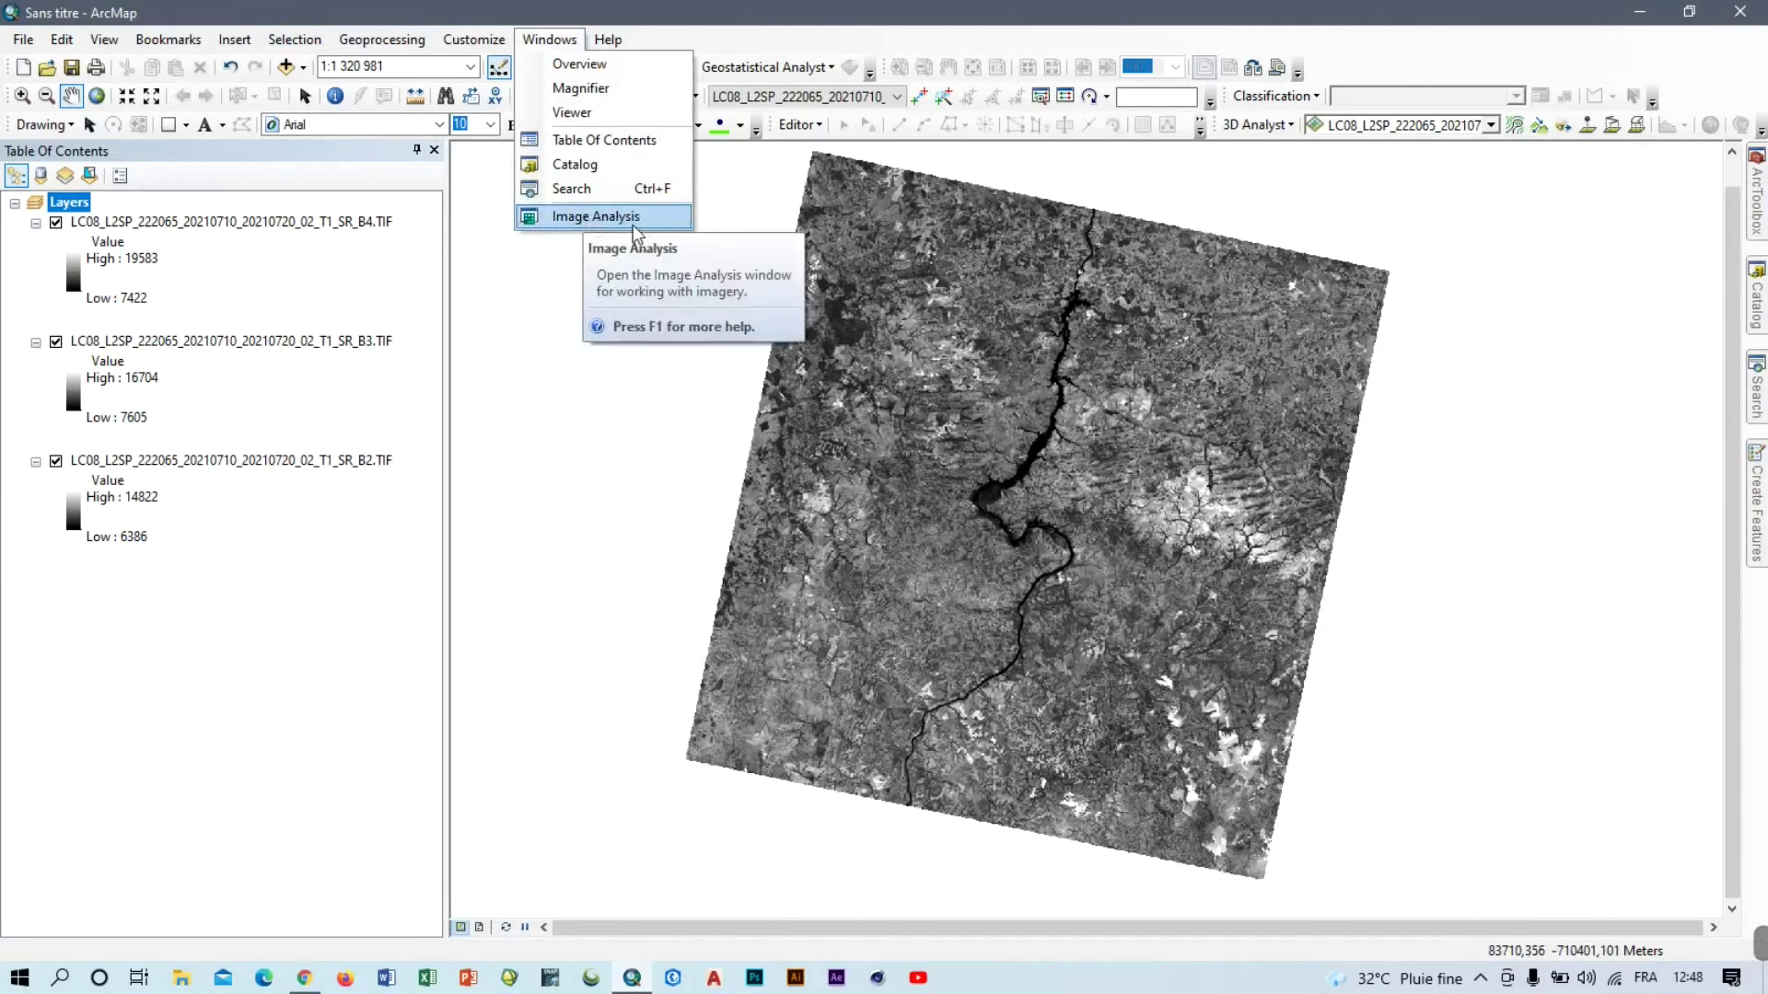
pyautogui.click(602, 219)
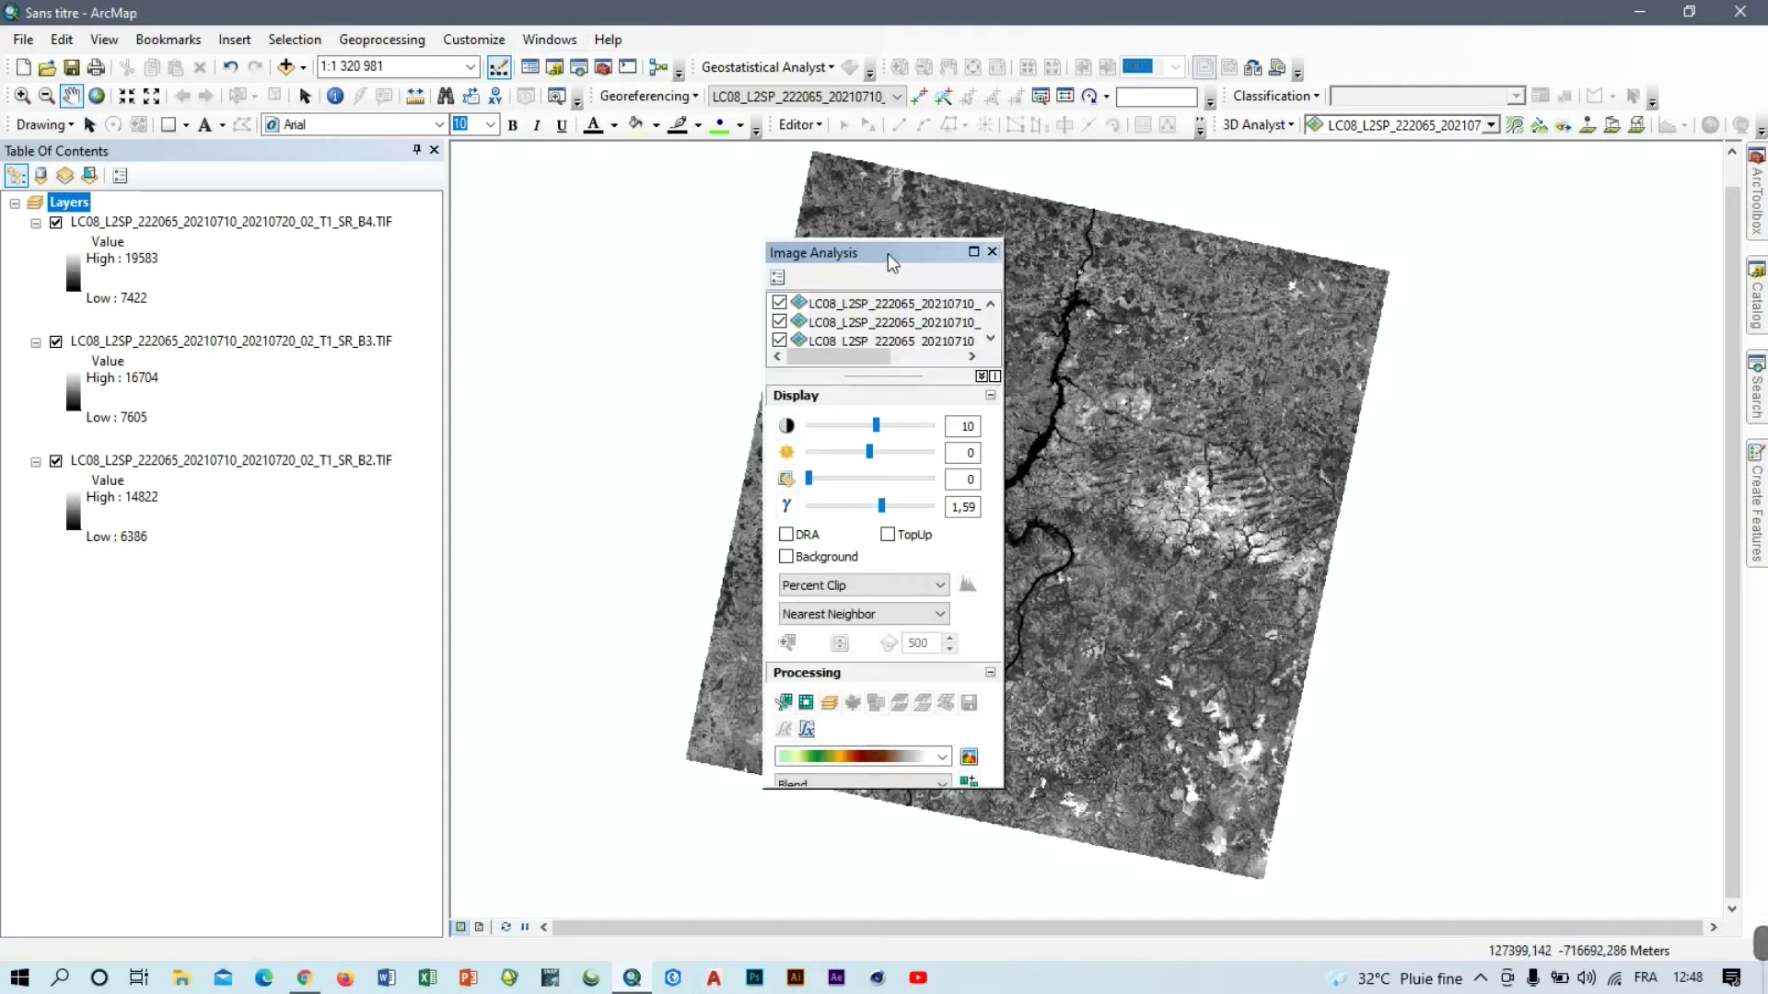
pyautogui.moveTo(887, 253); pyautogui.dragTo(629, 191)
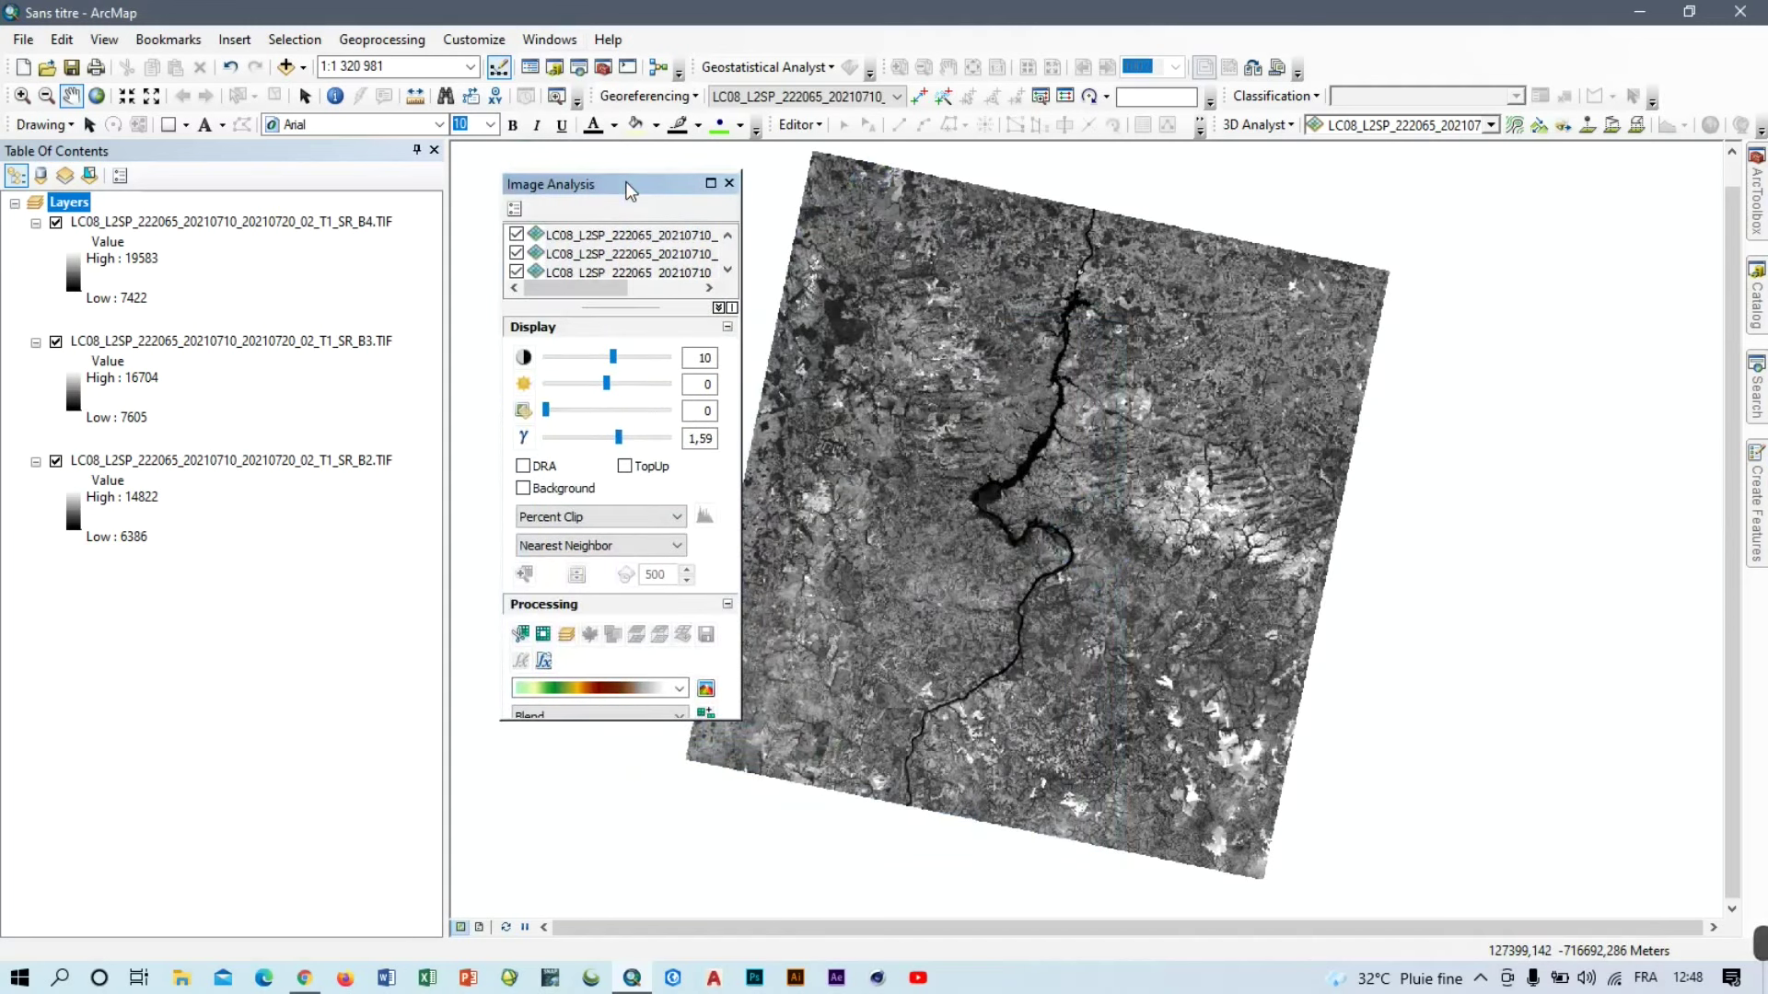
pyautogui.click(595, 234)
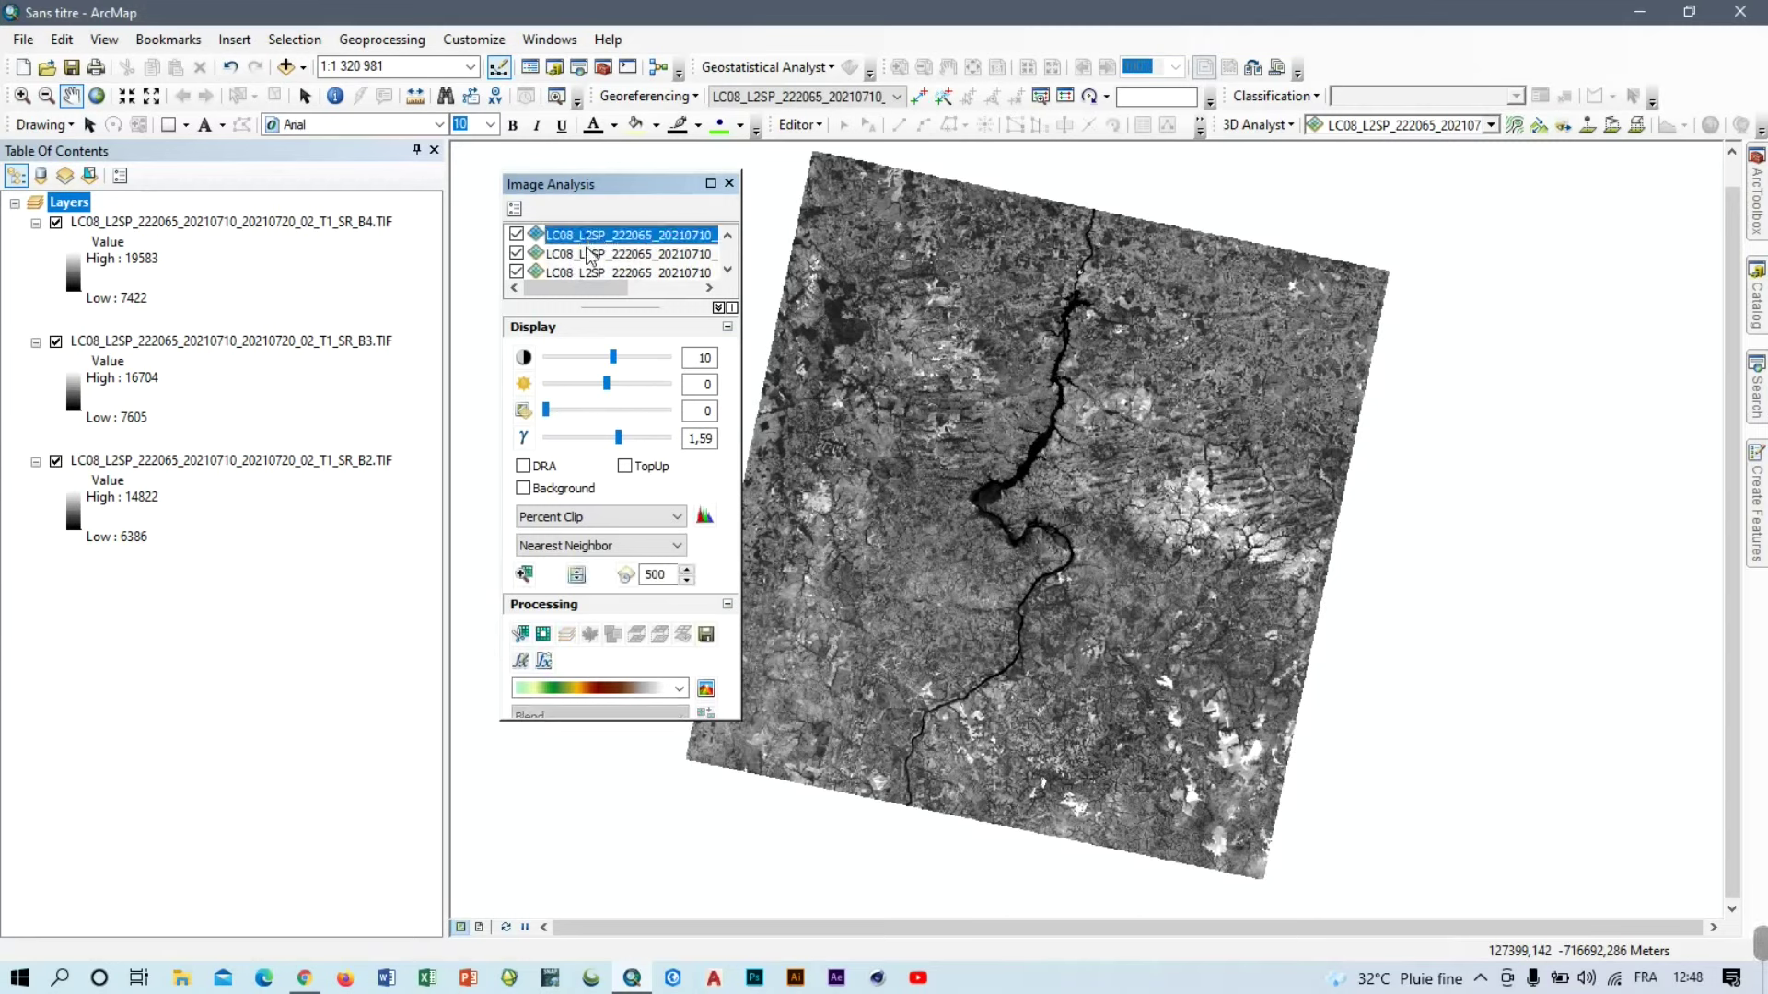
pyautogui.moveTo(613, 294); pyautogui.dragTo(706, 302)
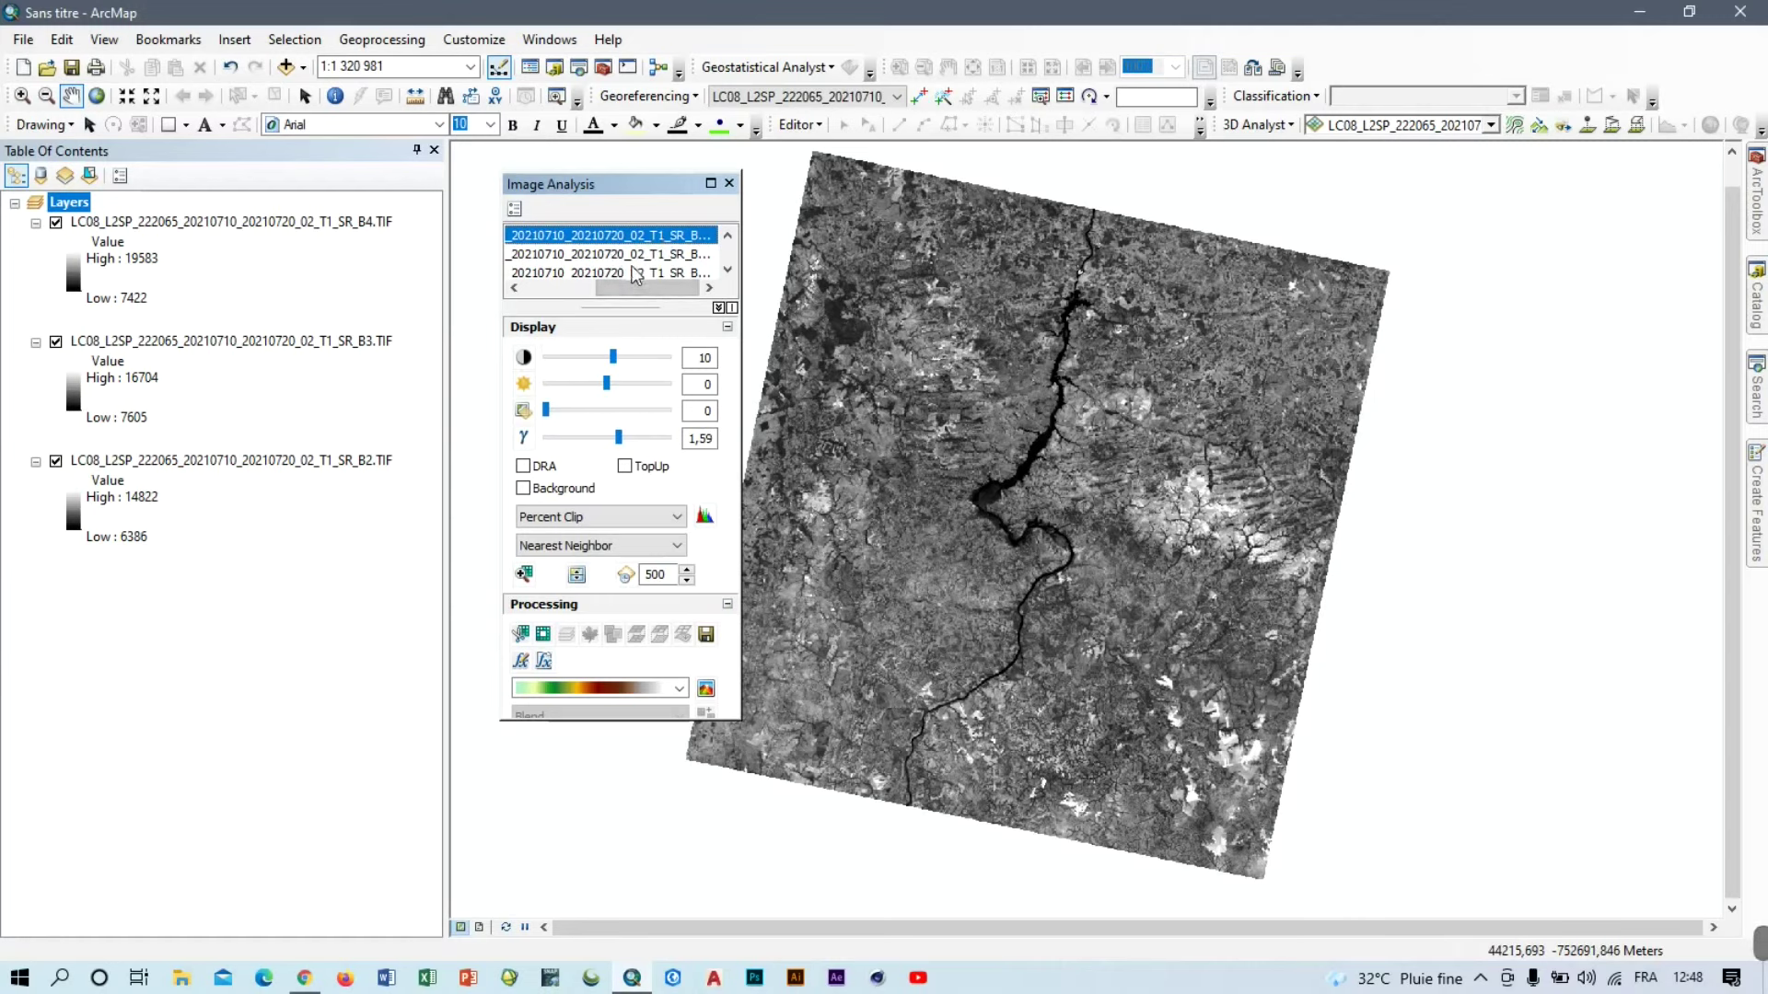
pyautogui.keyDown('shift'); pyautogui.click(636, 274); pyautogui.keyUp('shift')
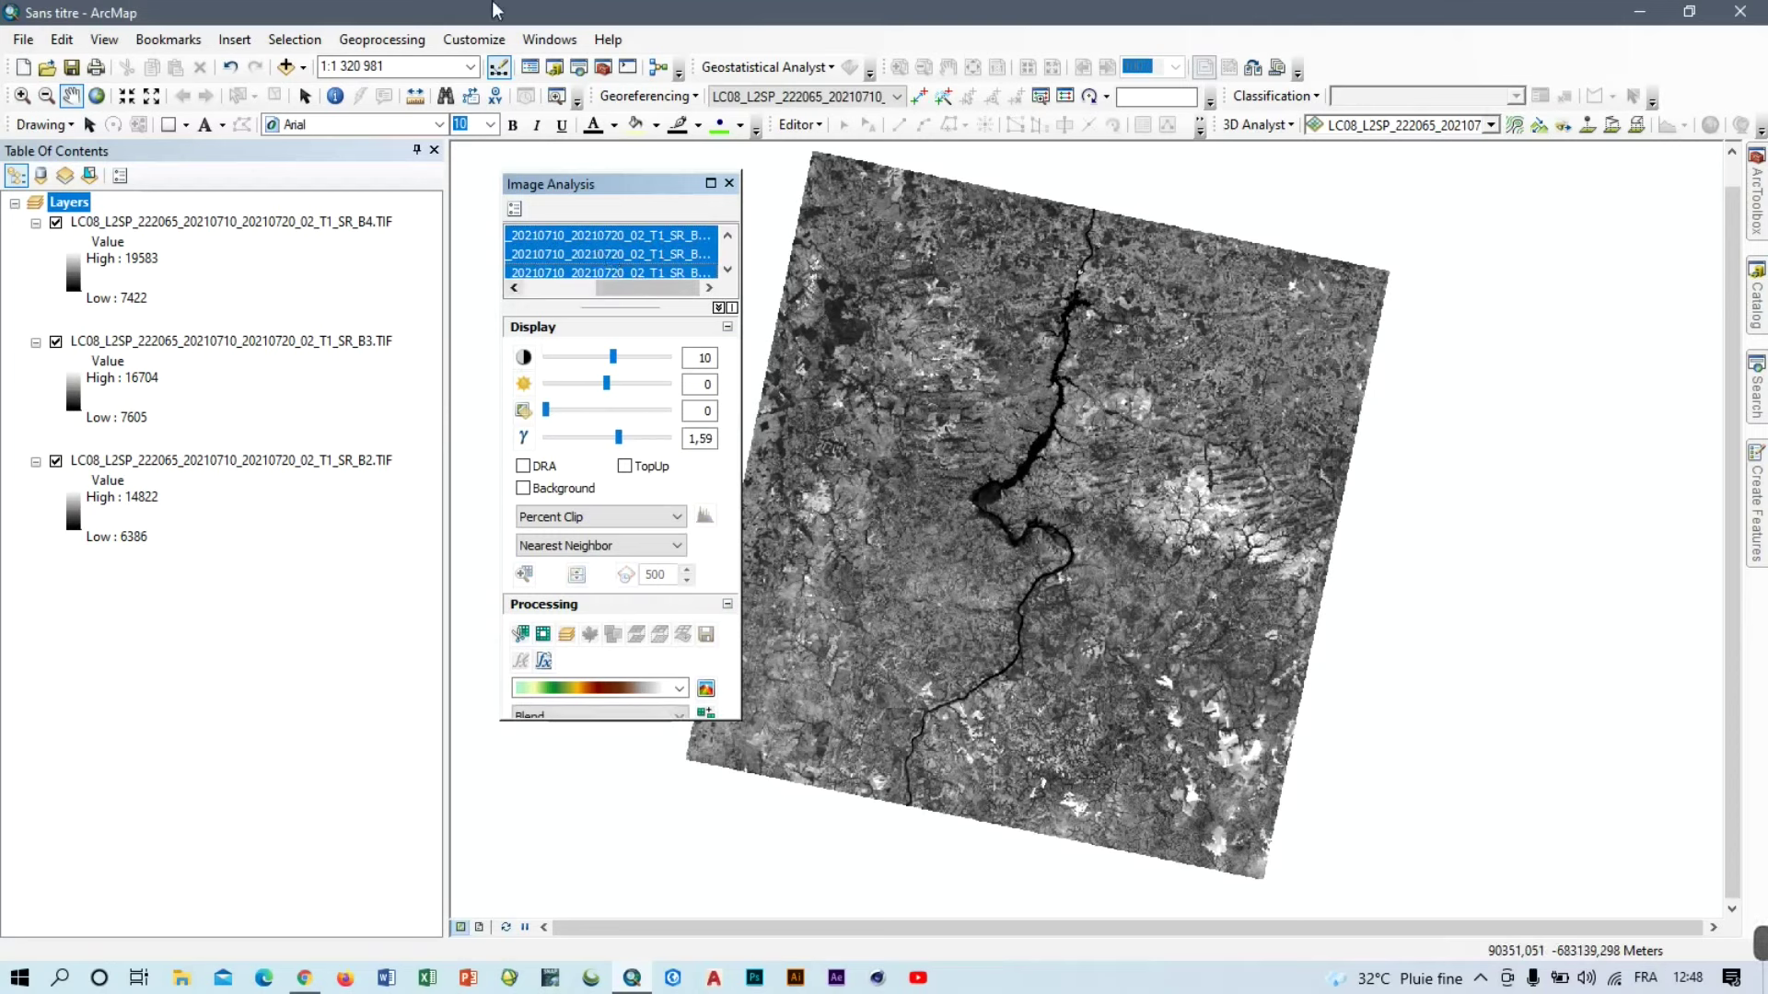
pyautogui.click(565, 635)
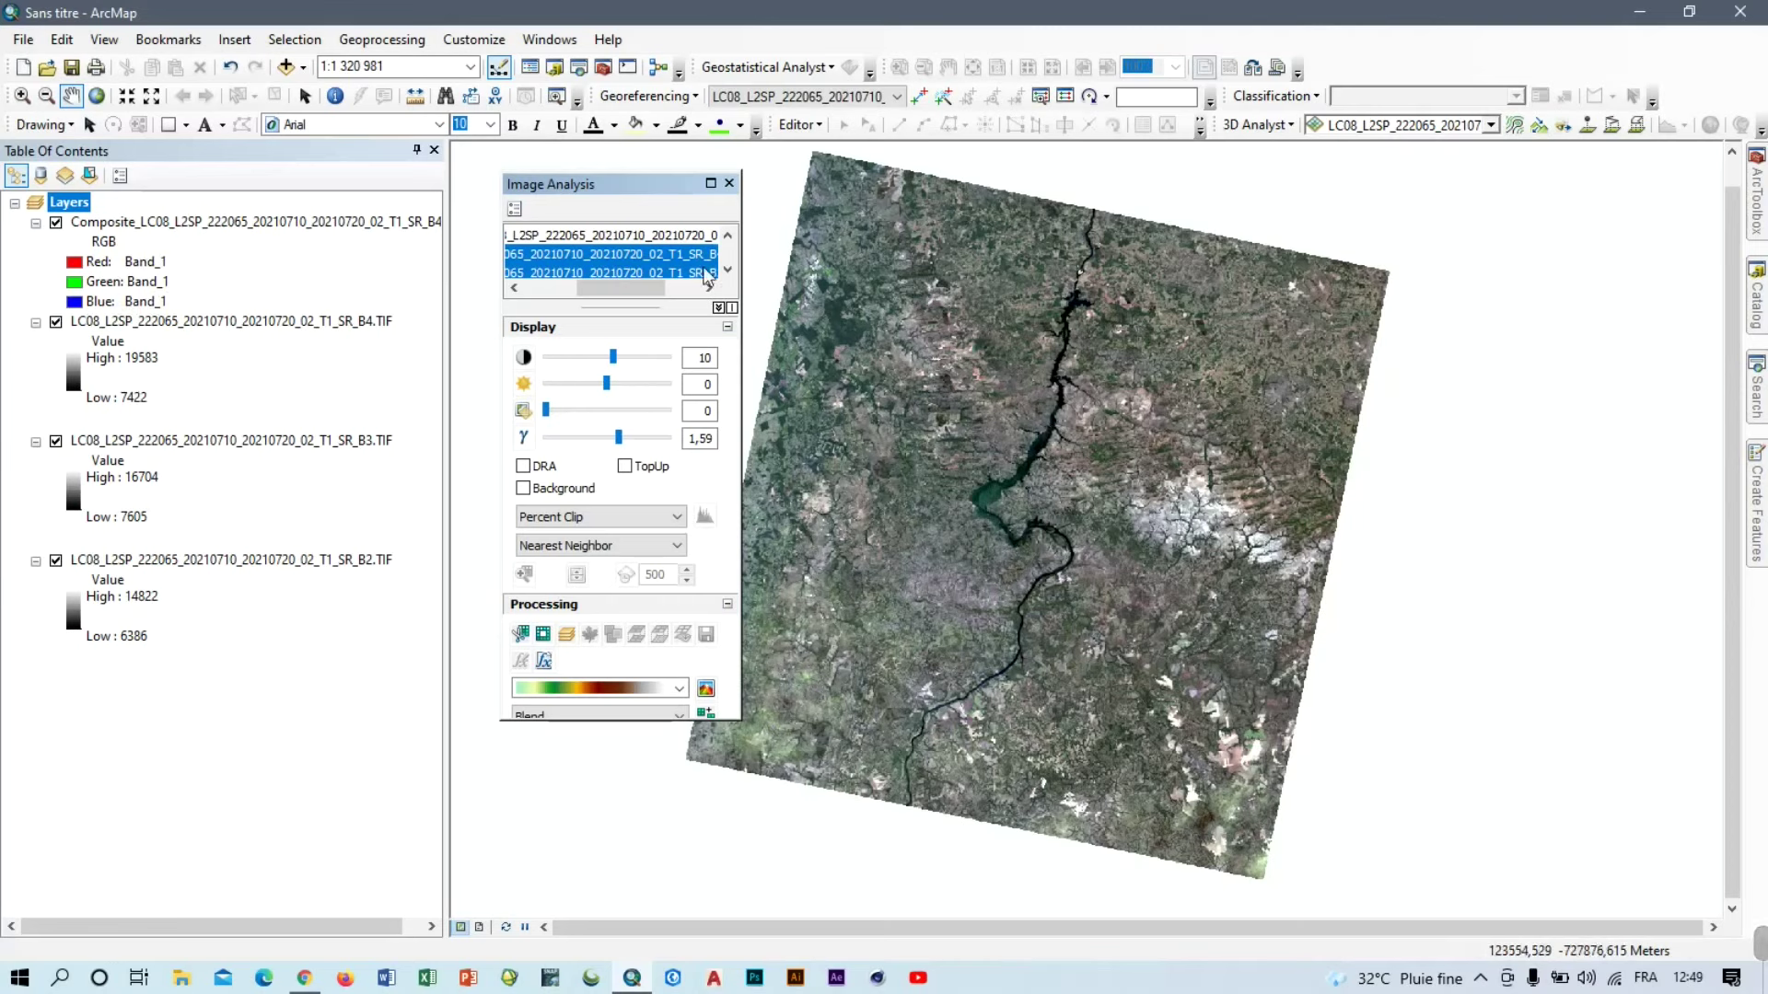
pyautogui.click(730, 185)
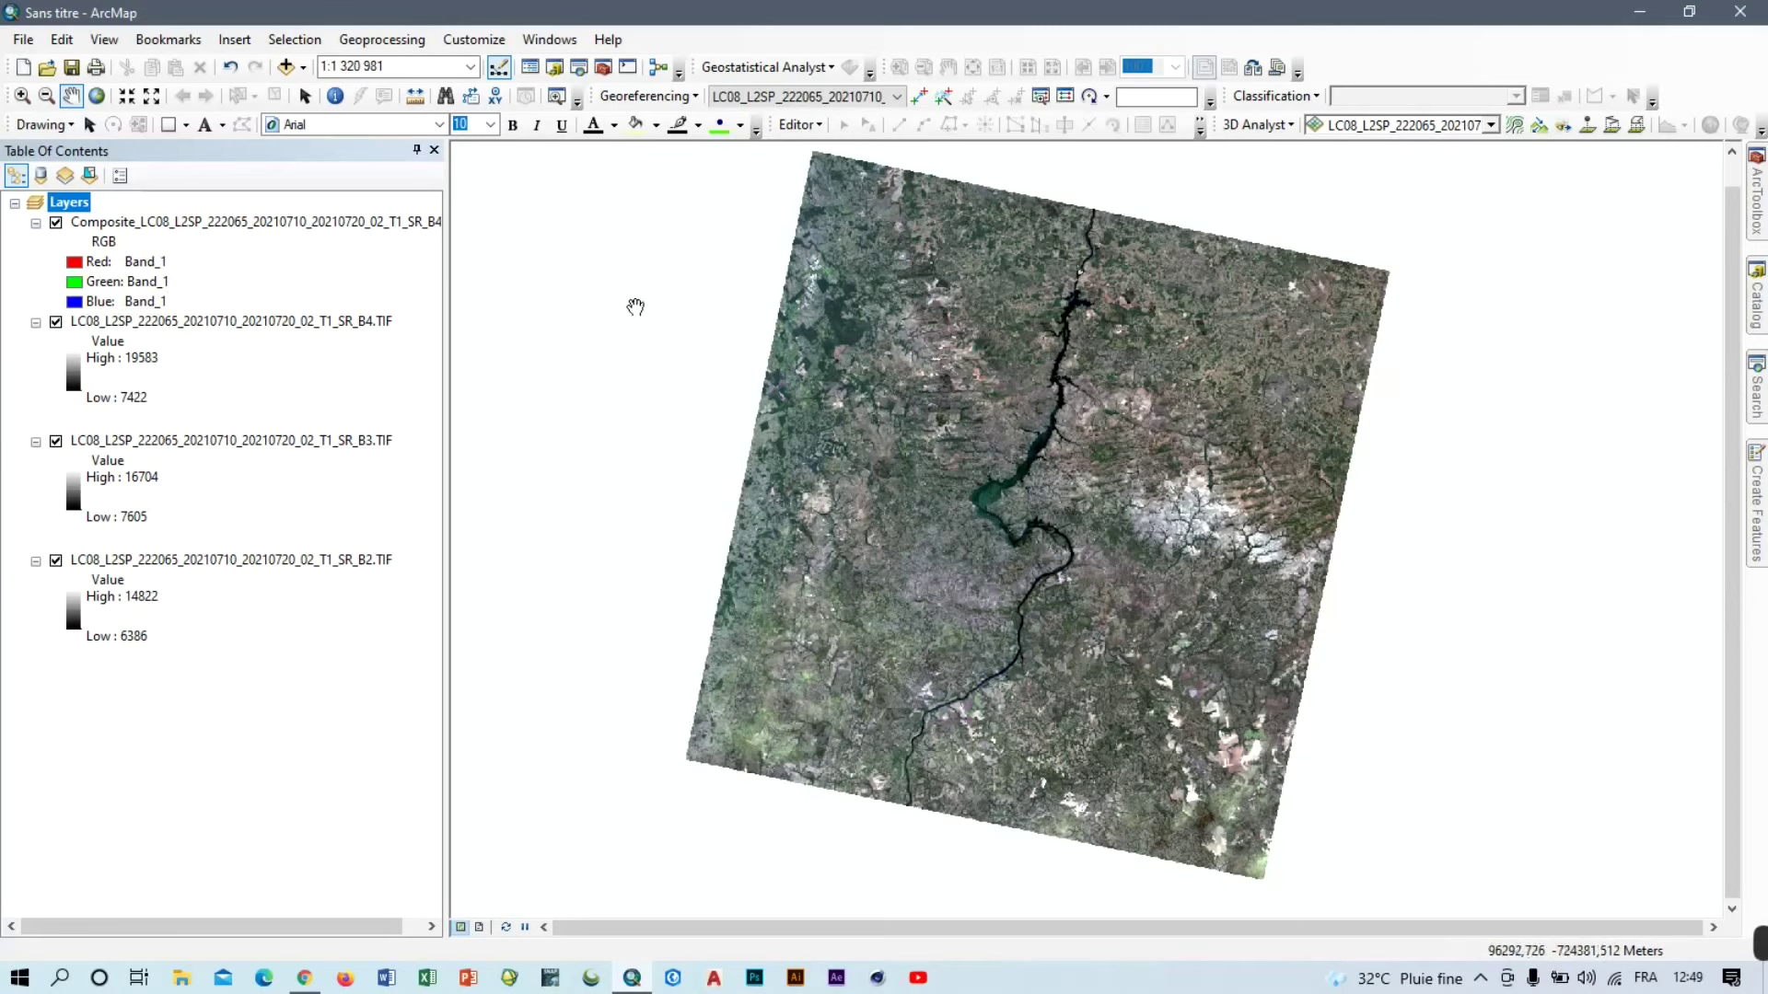
# Examine the river and its wide greenish section in the composite image at closer scales.
pyautogui.click(156, 222)
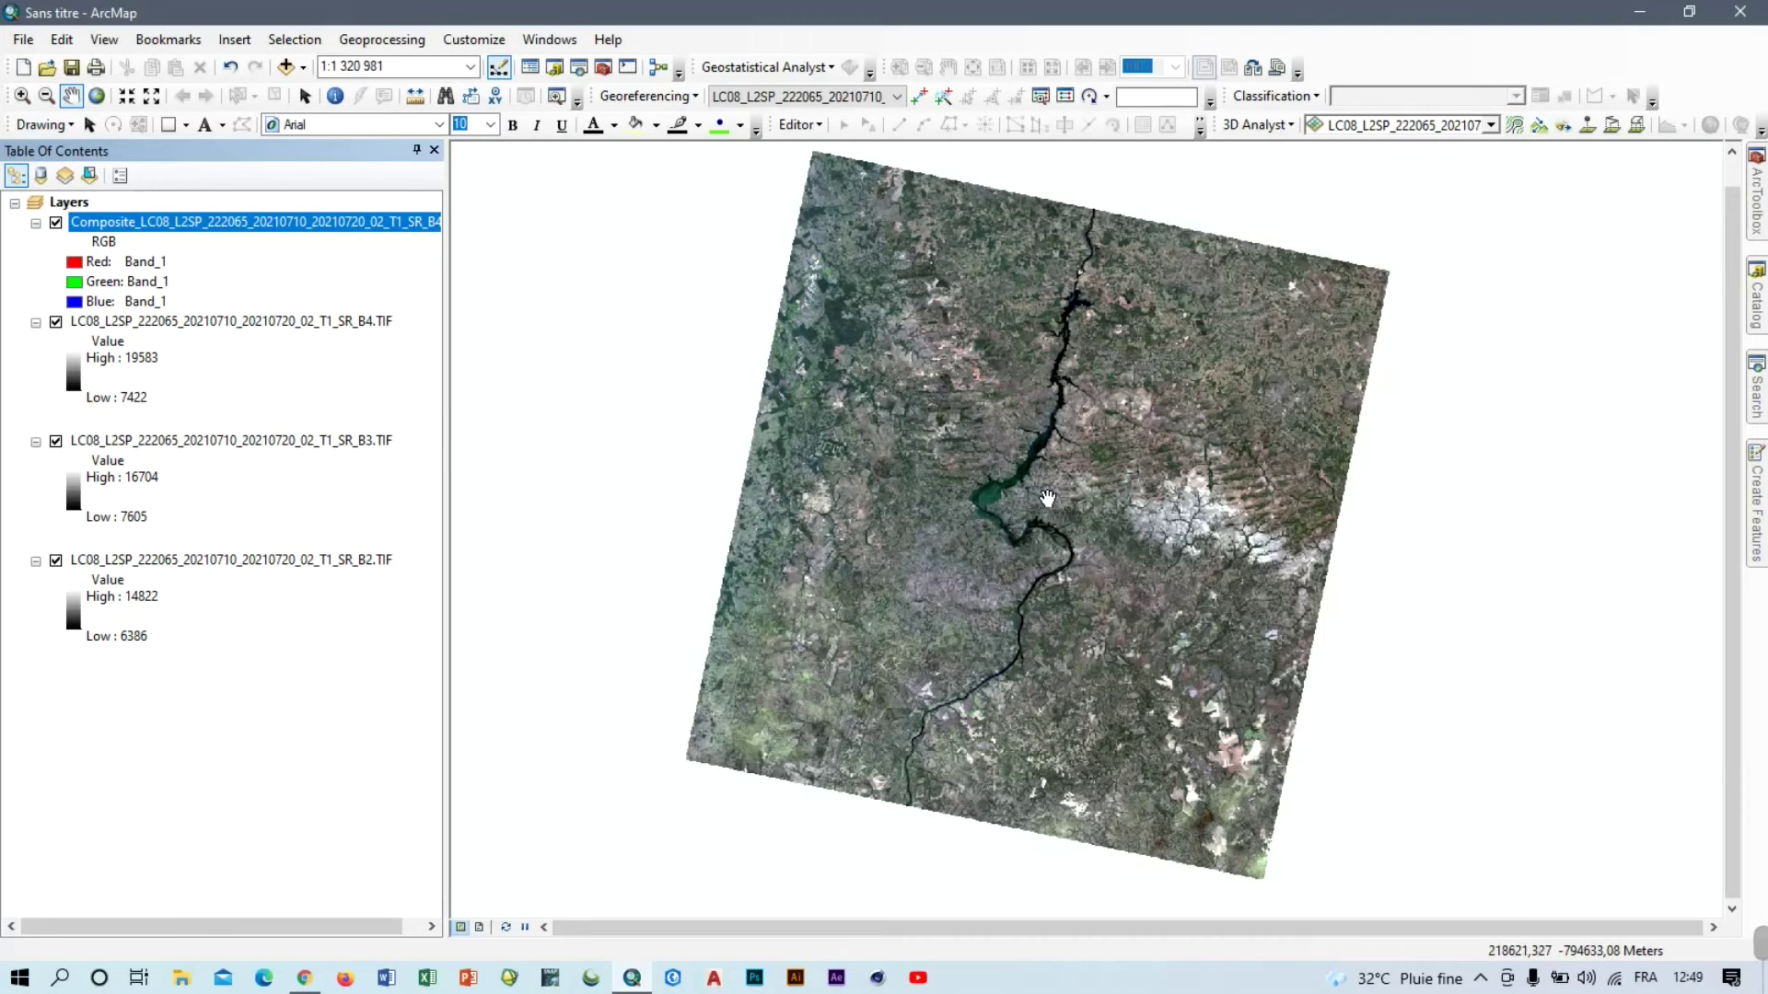
pyautogui.scroll(4, 1048, 492)
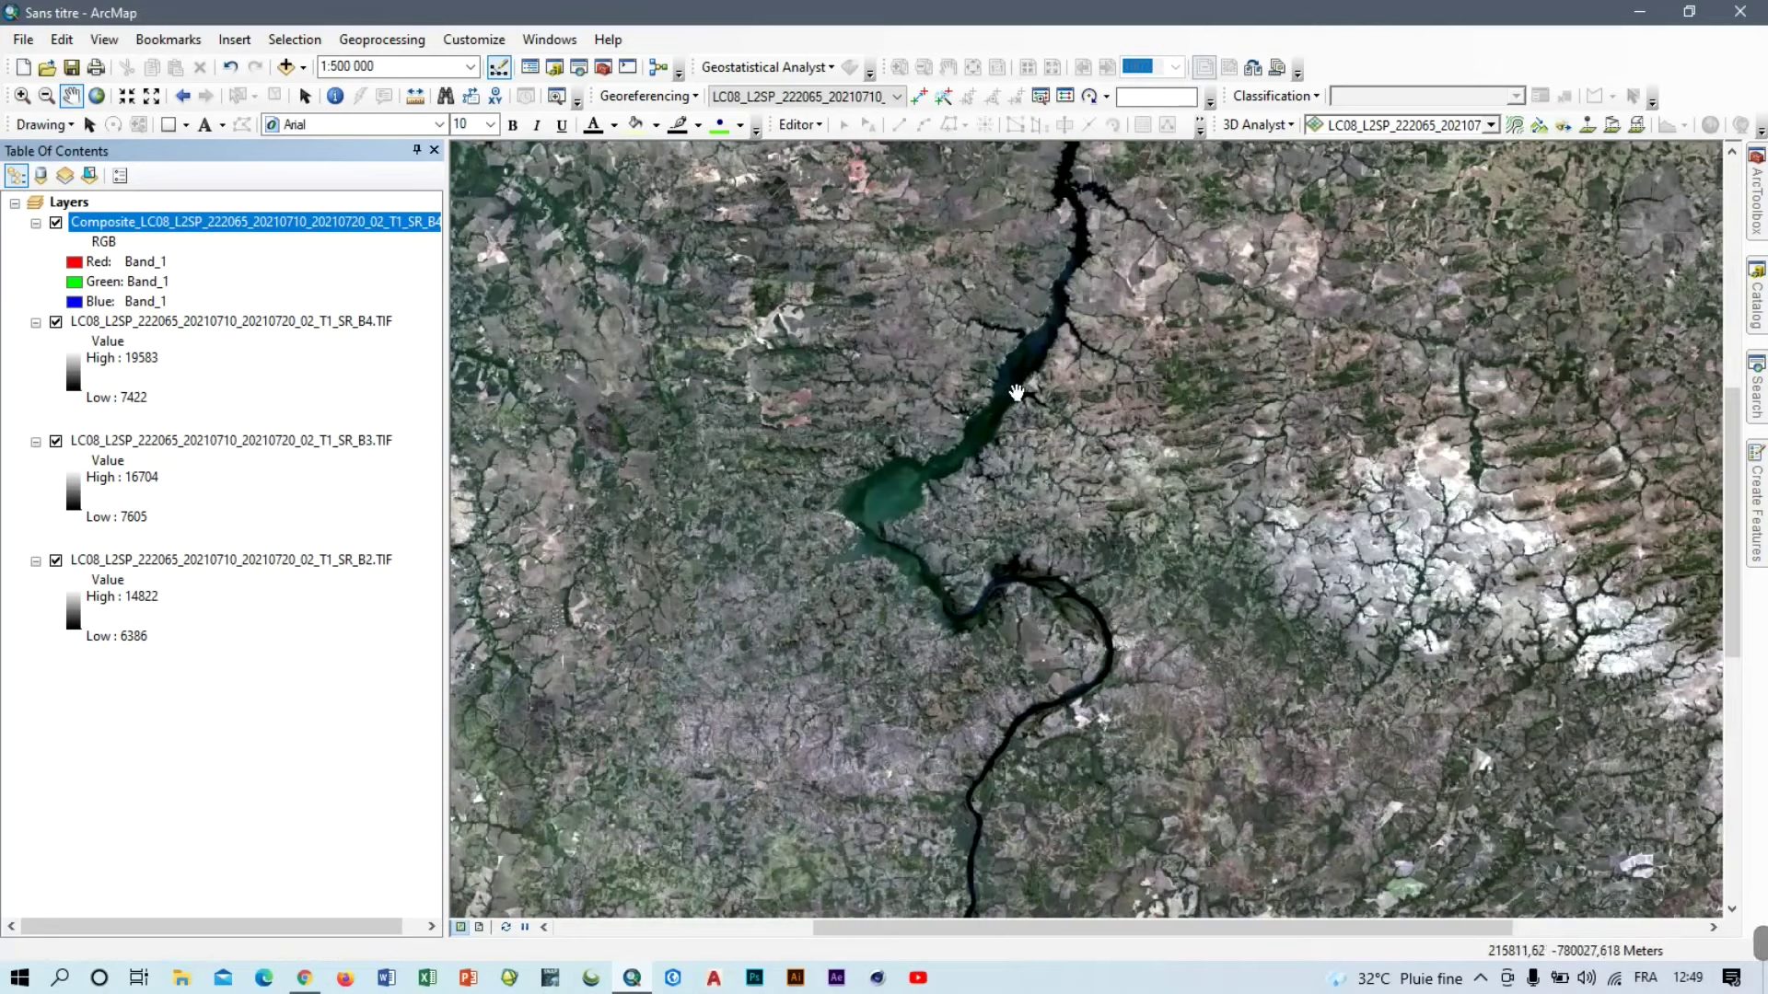
pyautogui.scroll(2, 1012, 549)
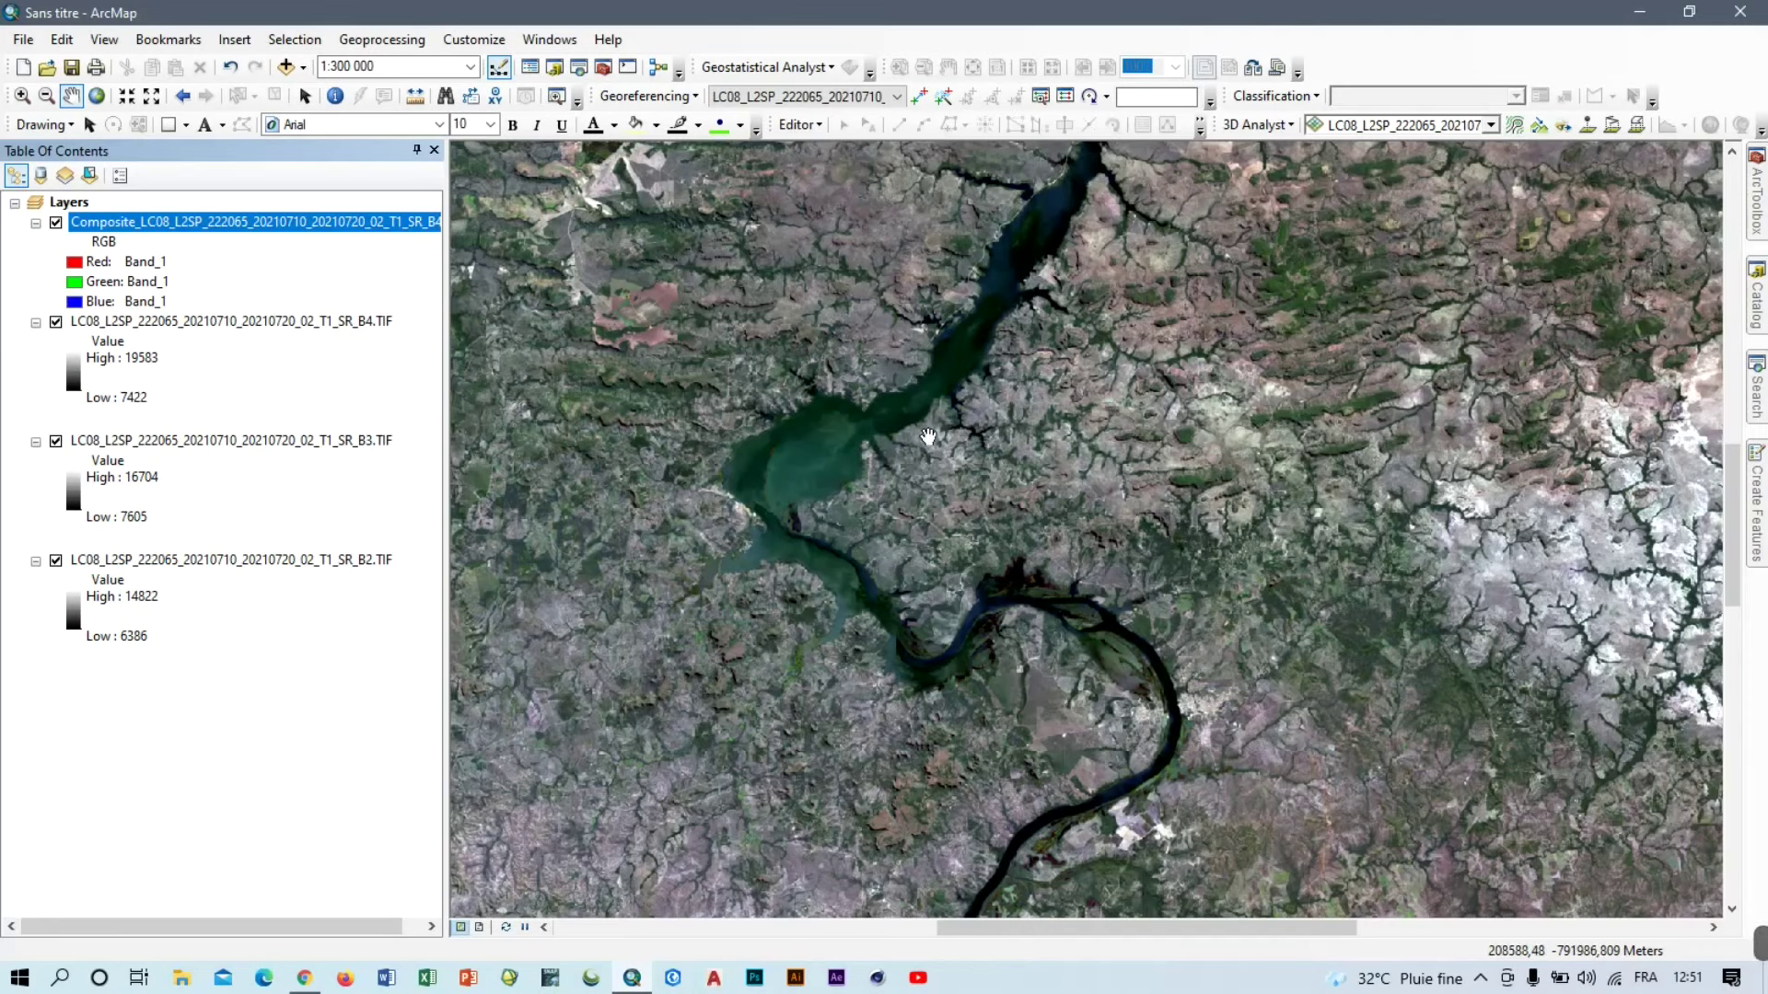
pyautogui.moveTo(914, 428); pyautogui.dragTo(928, 439)
pyautogui.scroll(-3, 989, 484)
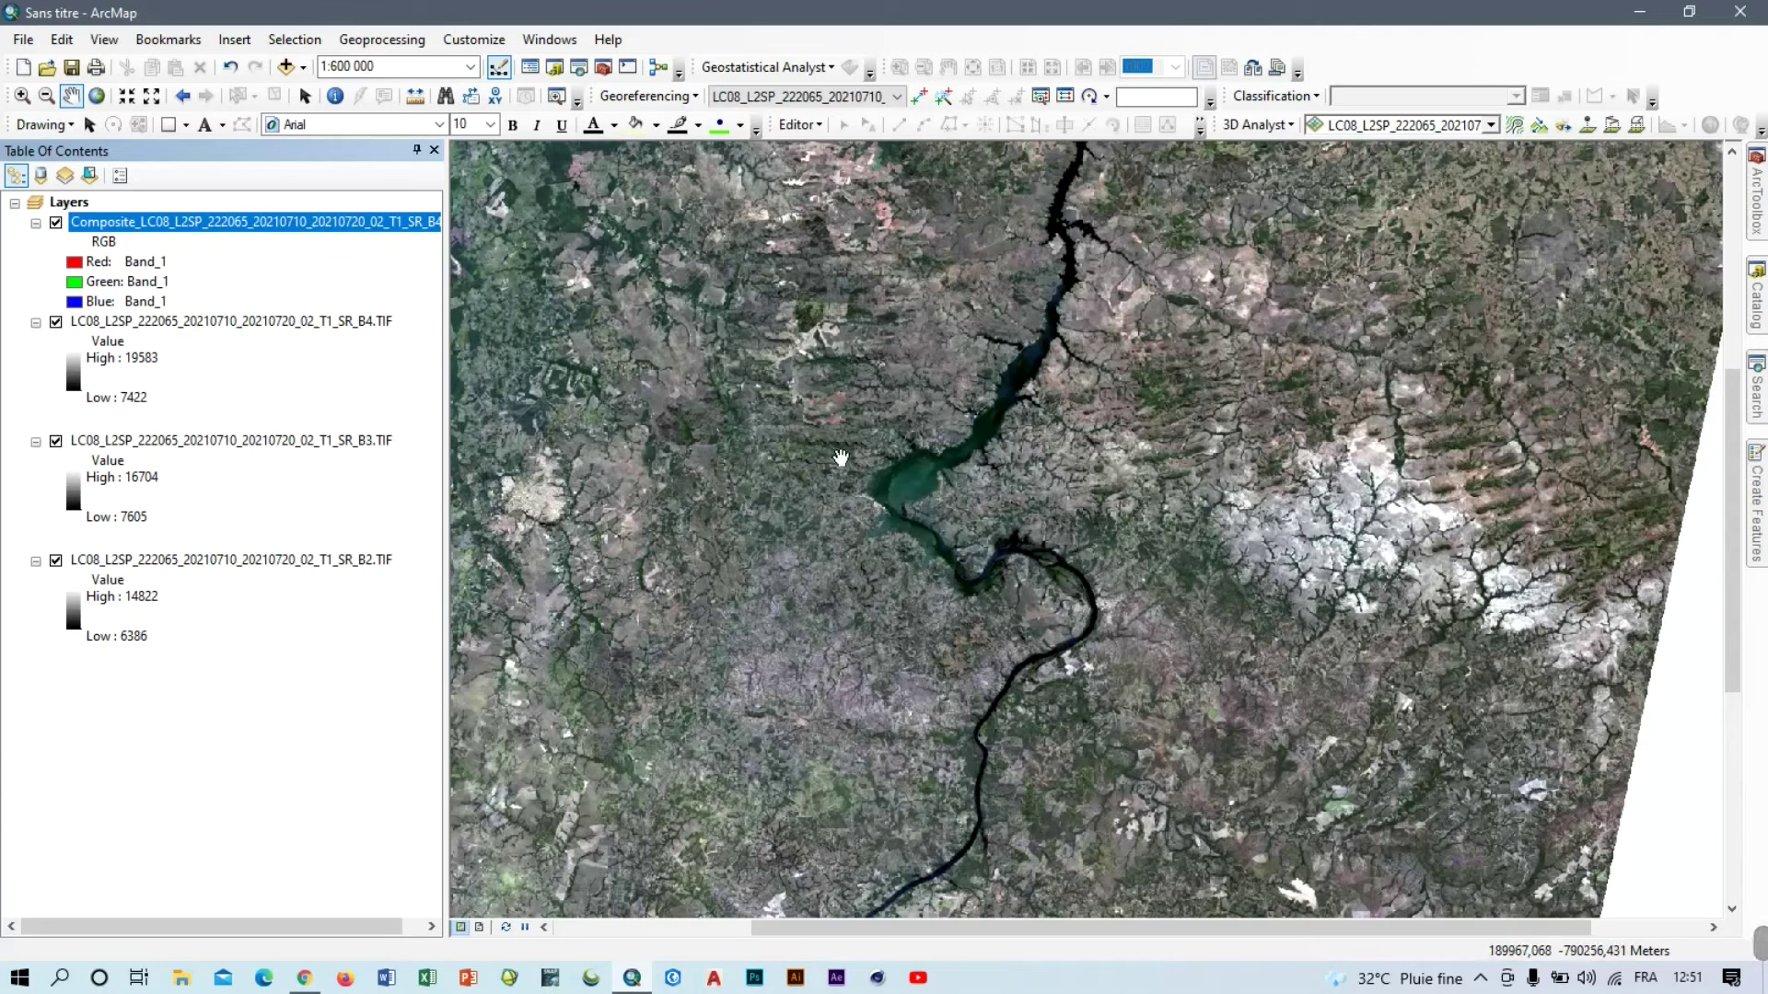
pyautogui.scroll(1, 755, 475)
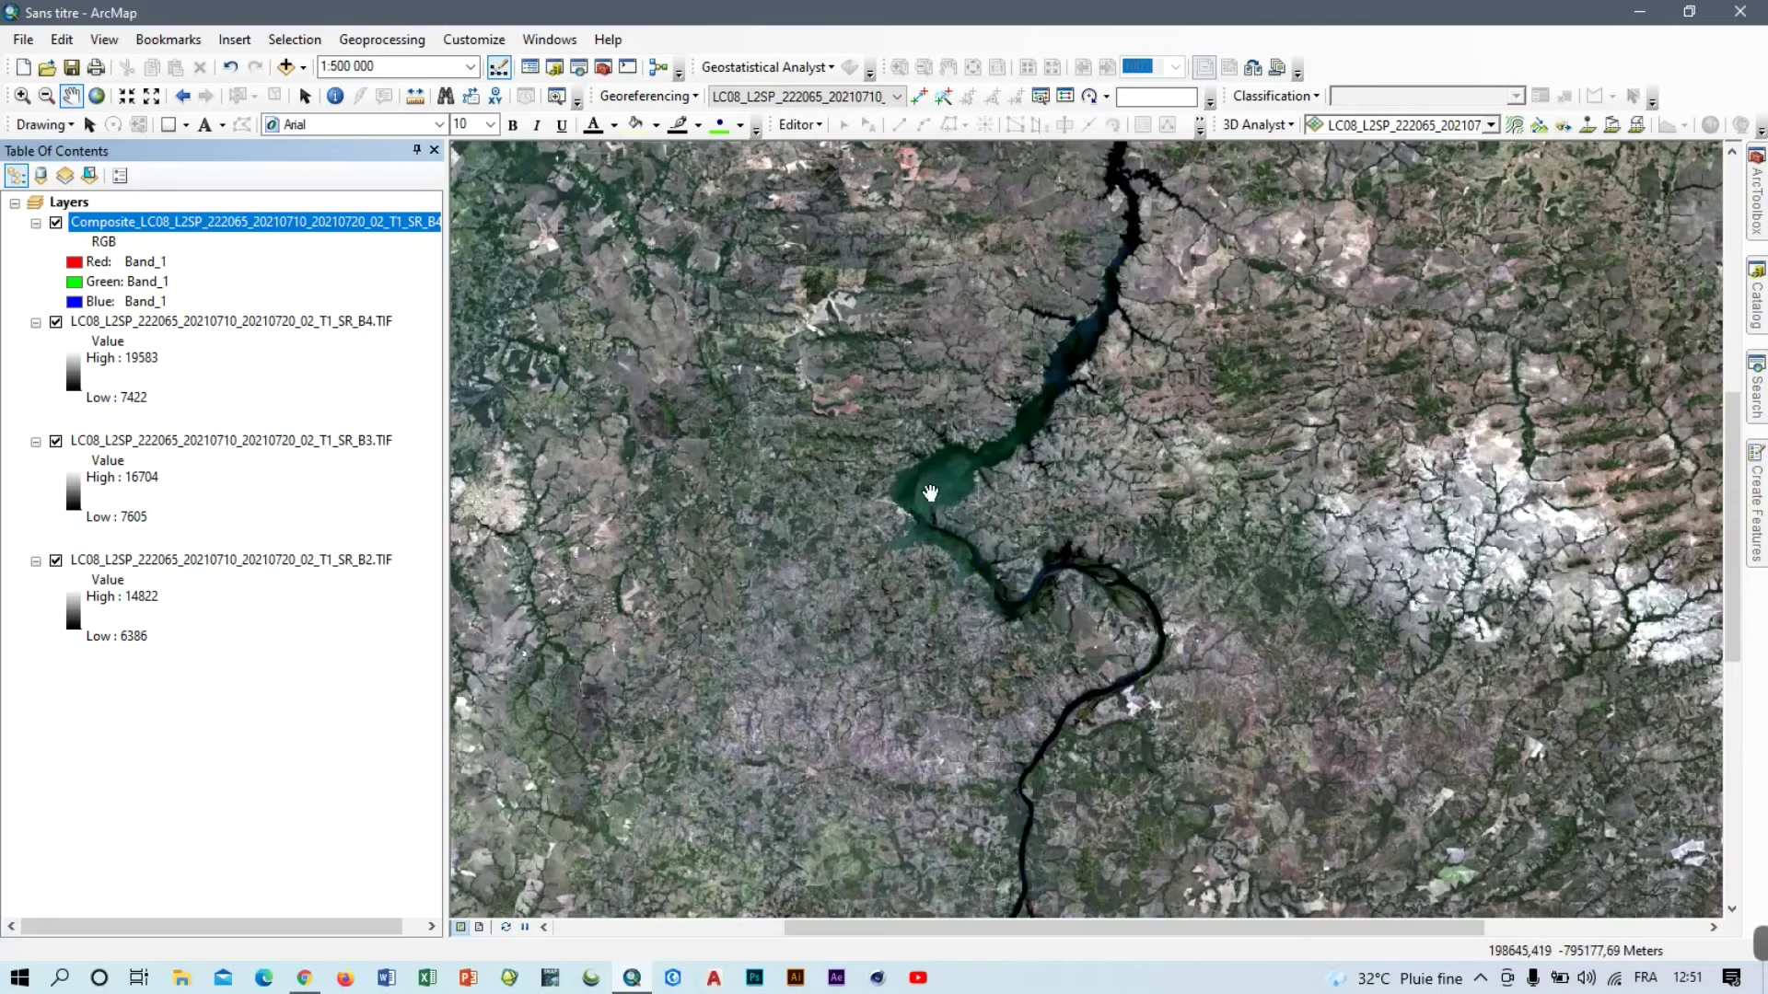
pyautogui.moveTo(922, 486); pyautogui.dragTo(974, 504)
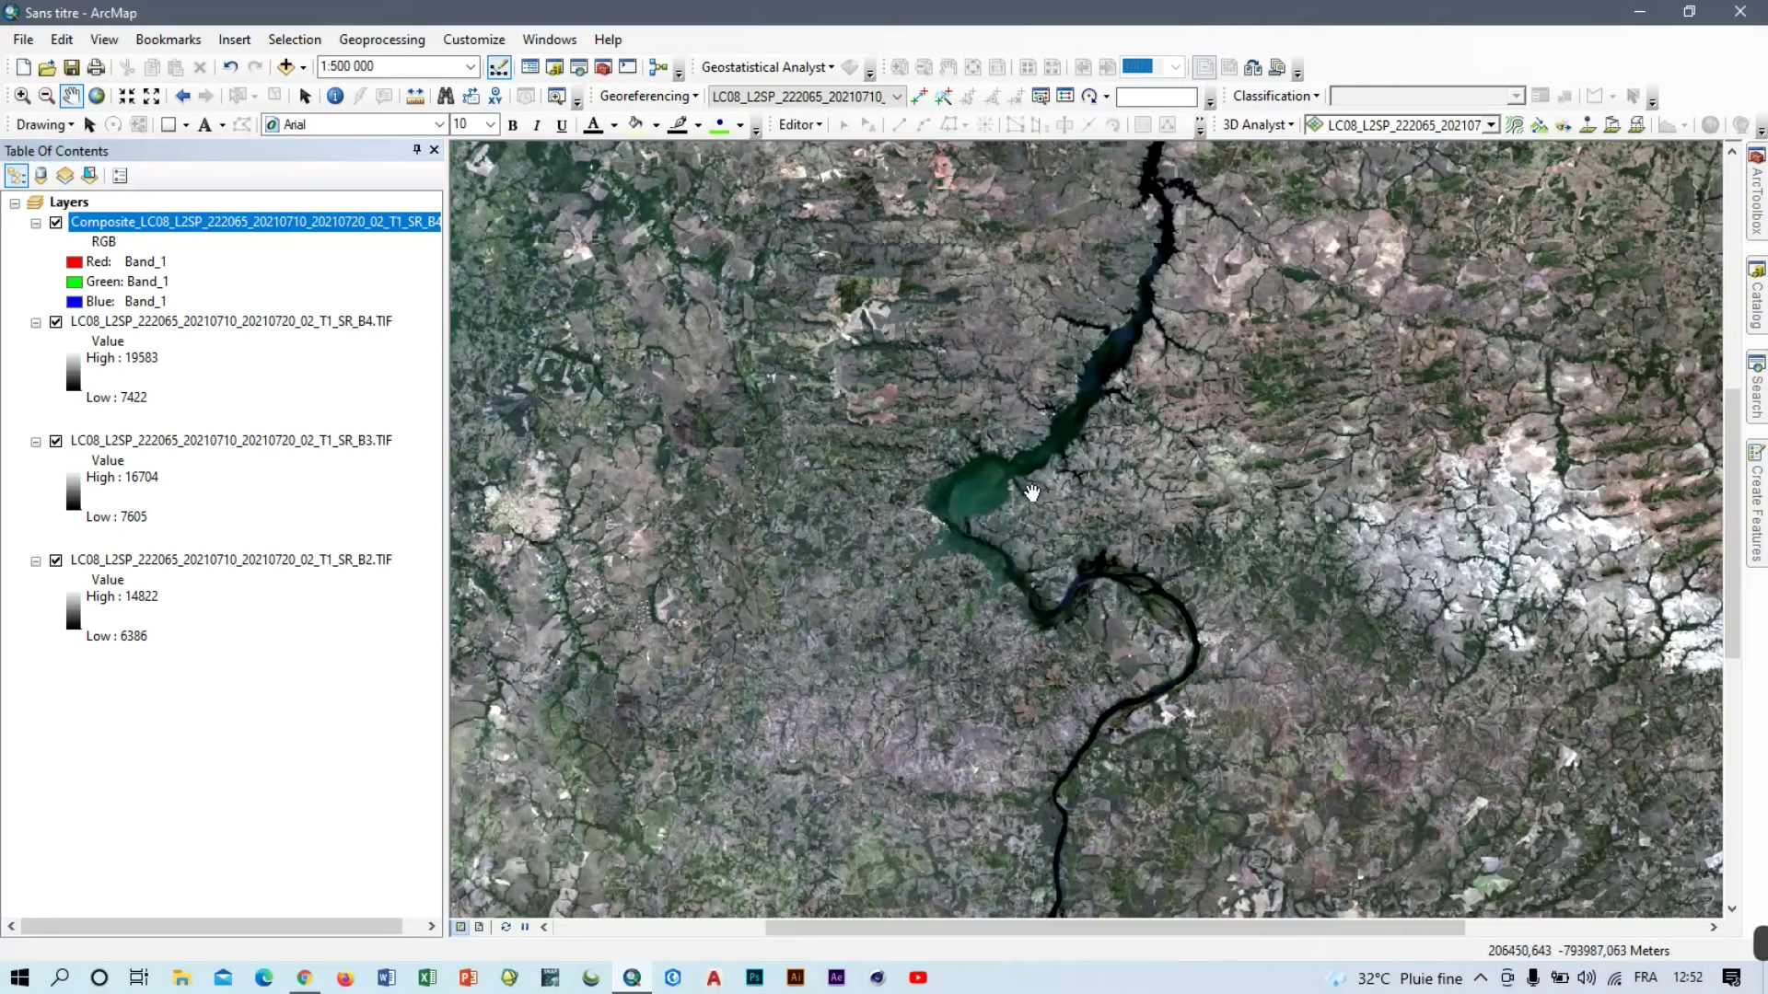
pyautogui.scroll(1, 1028, 465)
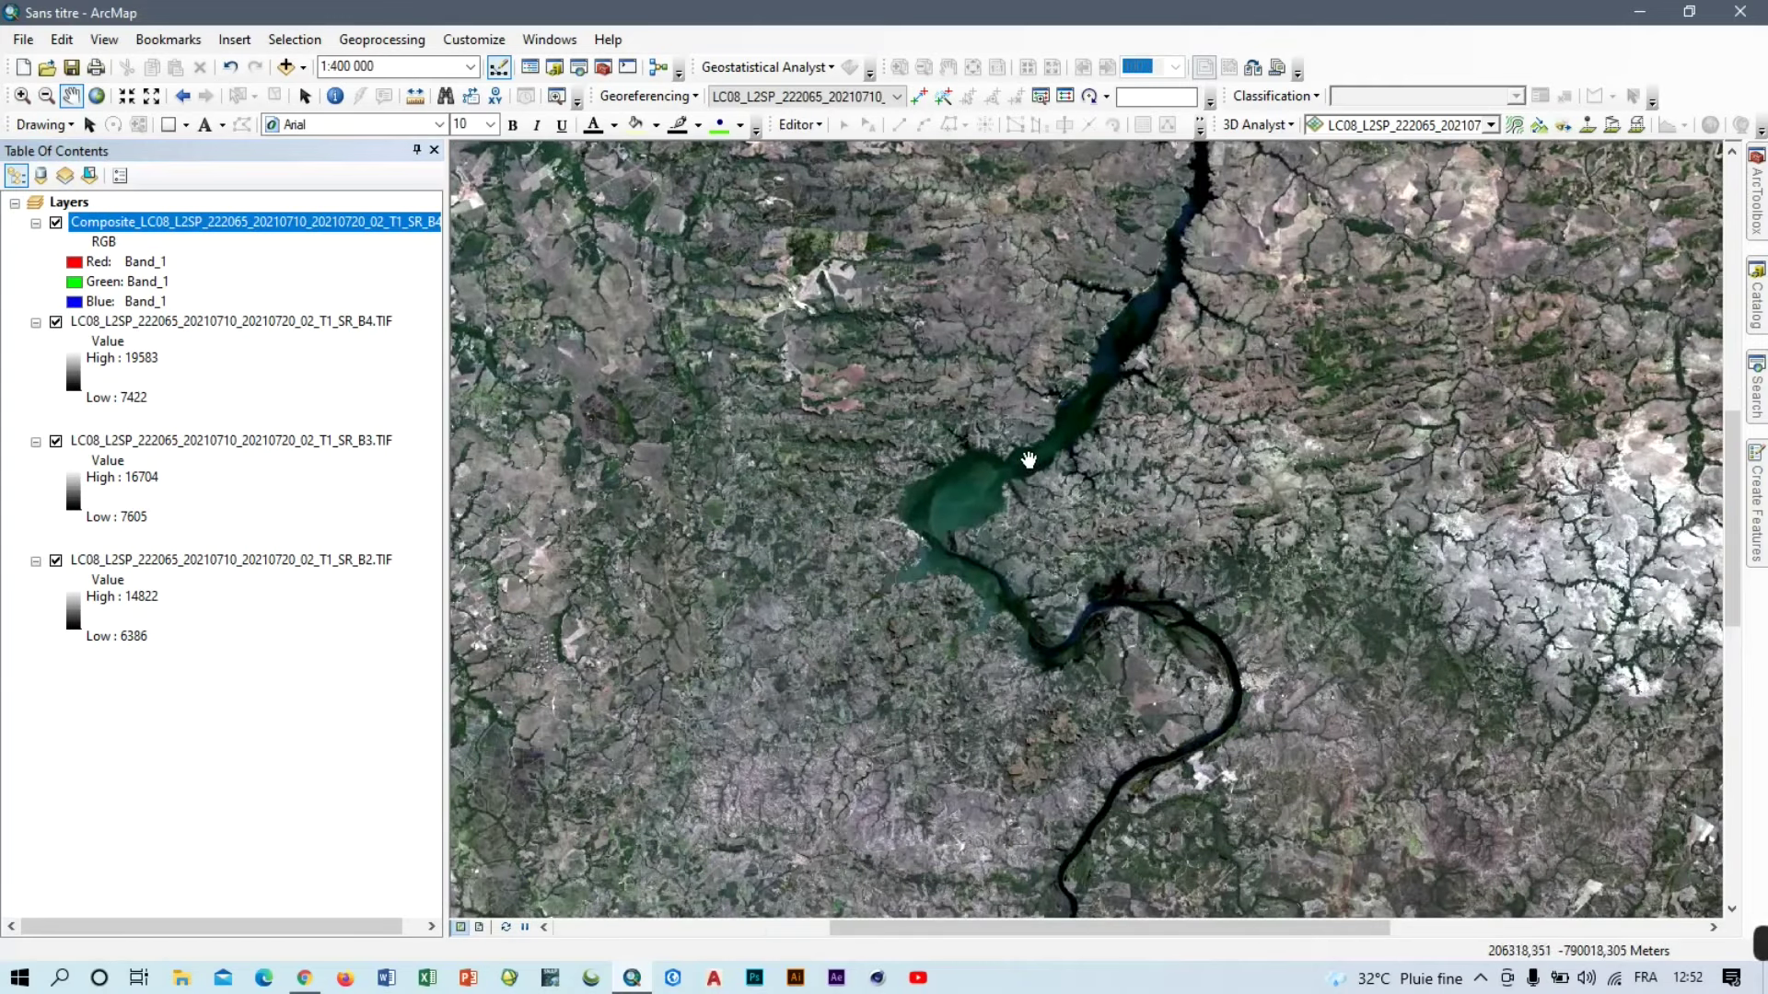
pyautogui.moveTo(1028, 465); pyautogui.dragTo(958, 467)
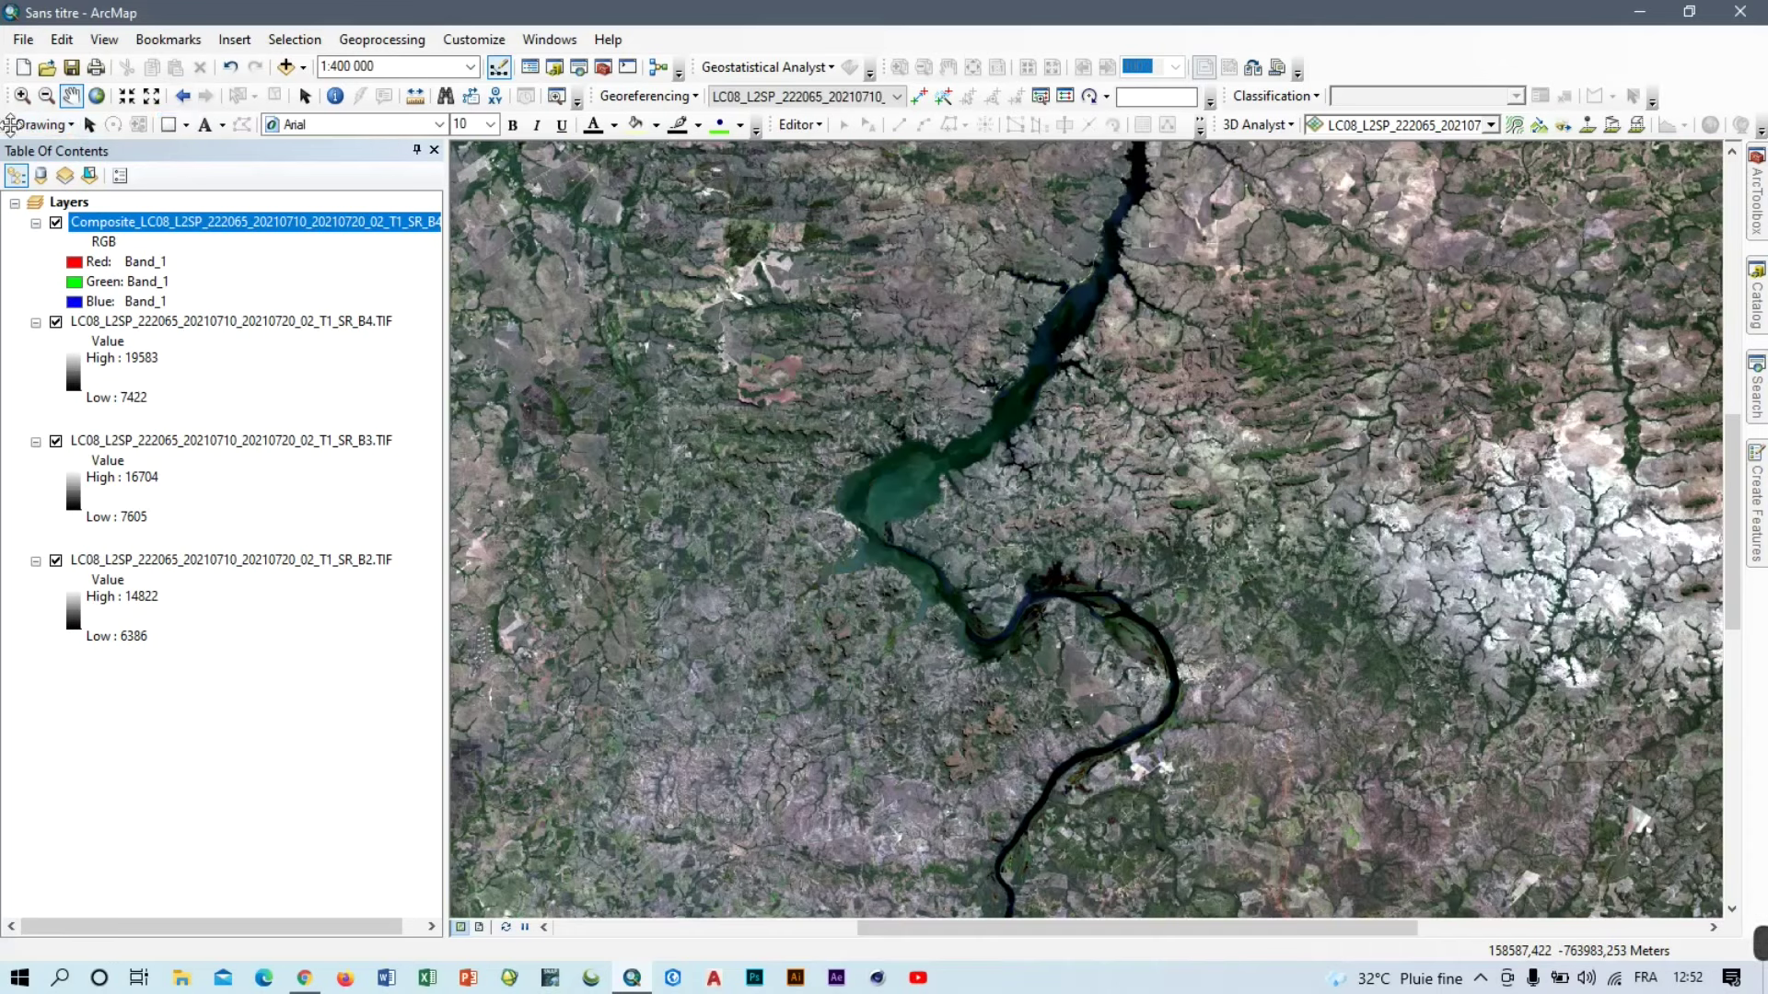
# Draw a rectangle graphic over the northern, branching part of the river as the area of interest.
pyautogui.click(186, 126)
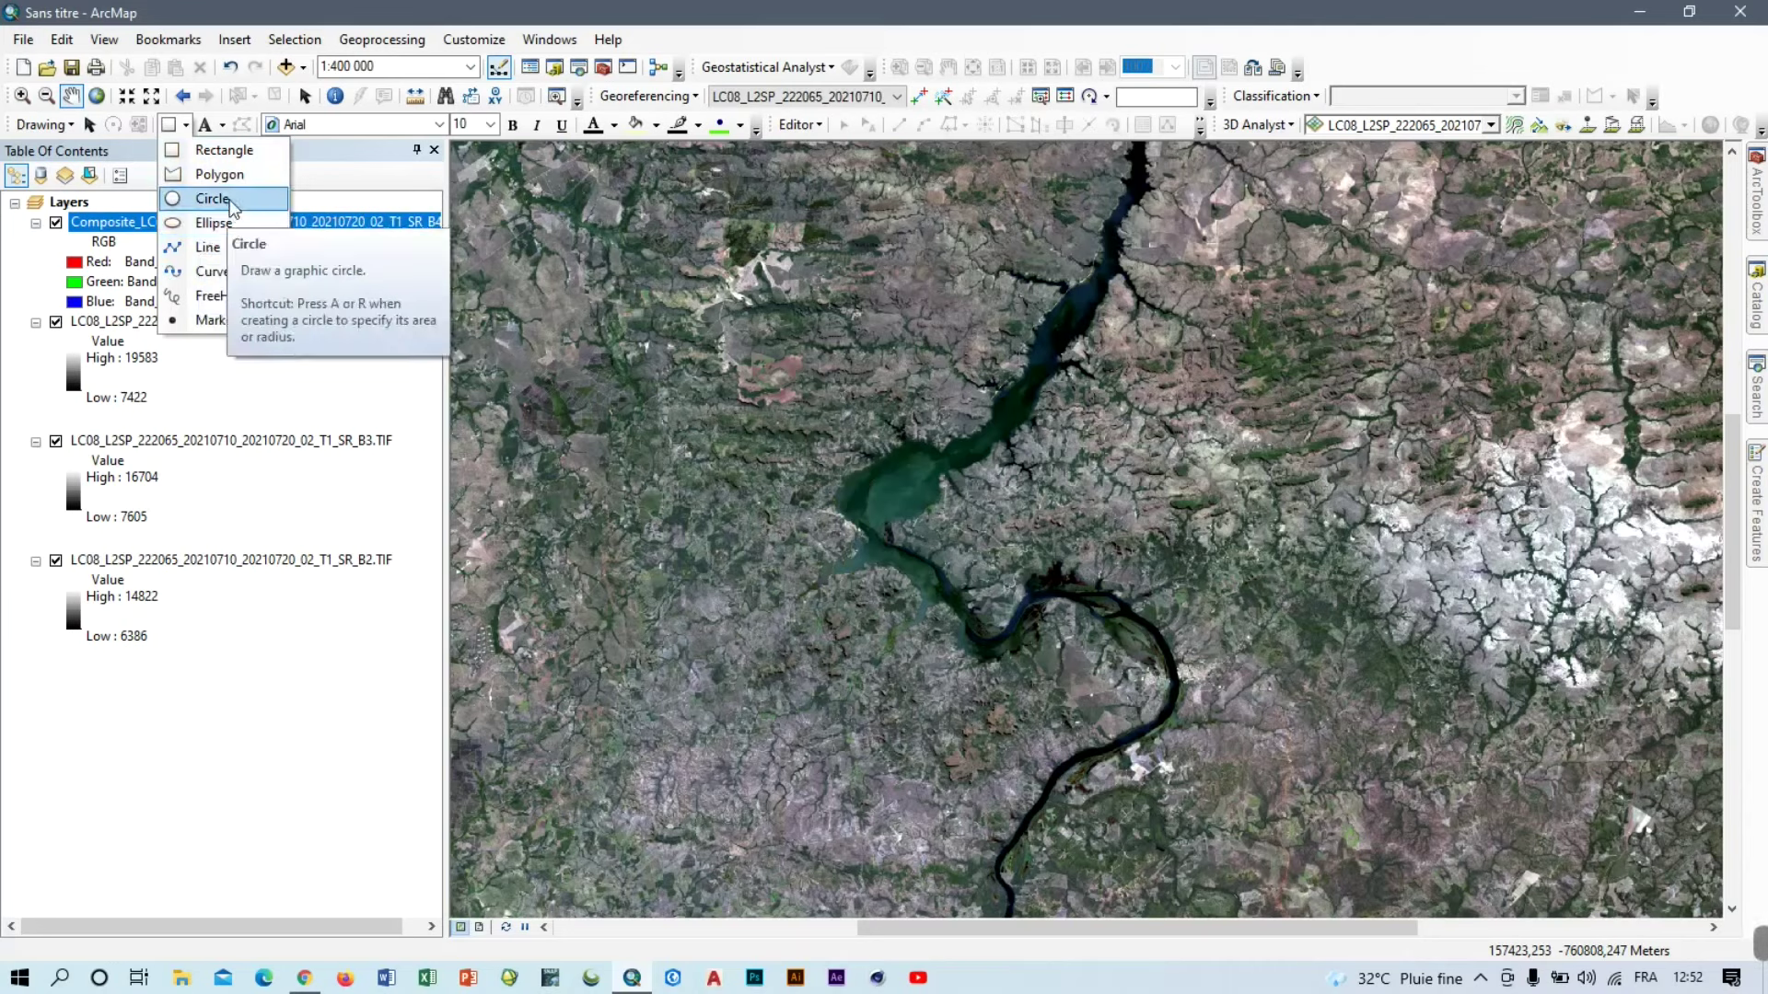
pyautogui.click(240, 153)
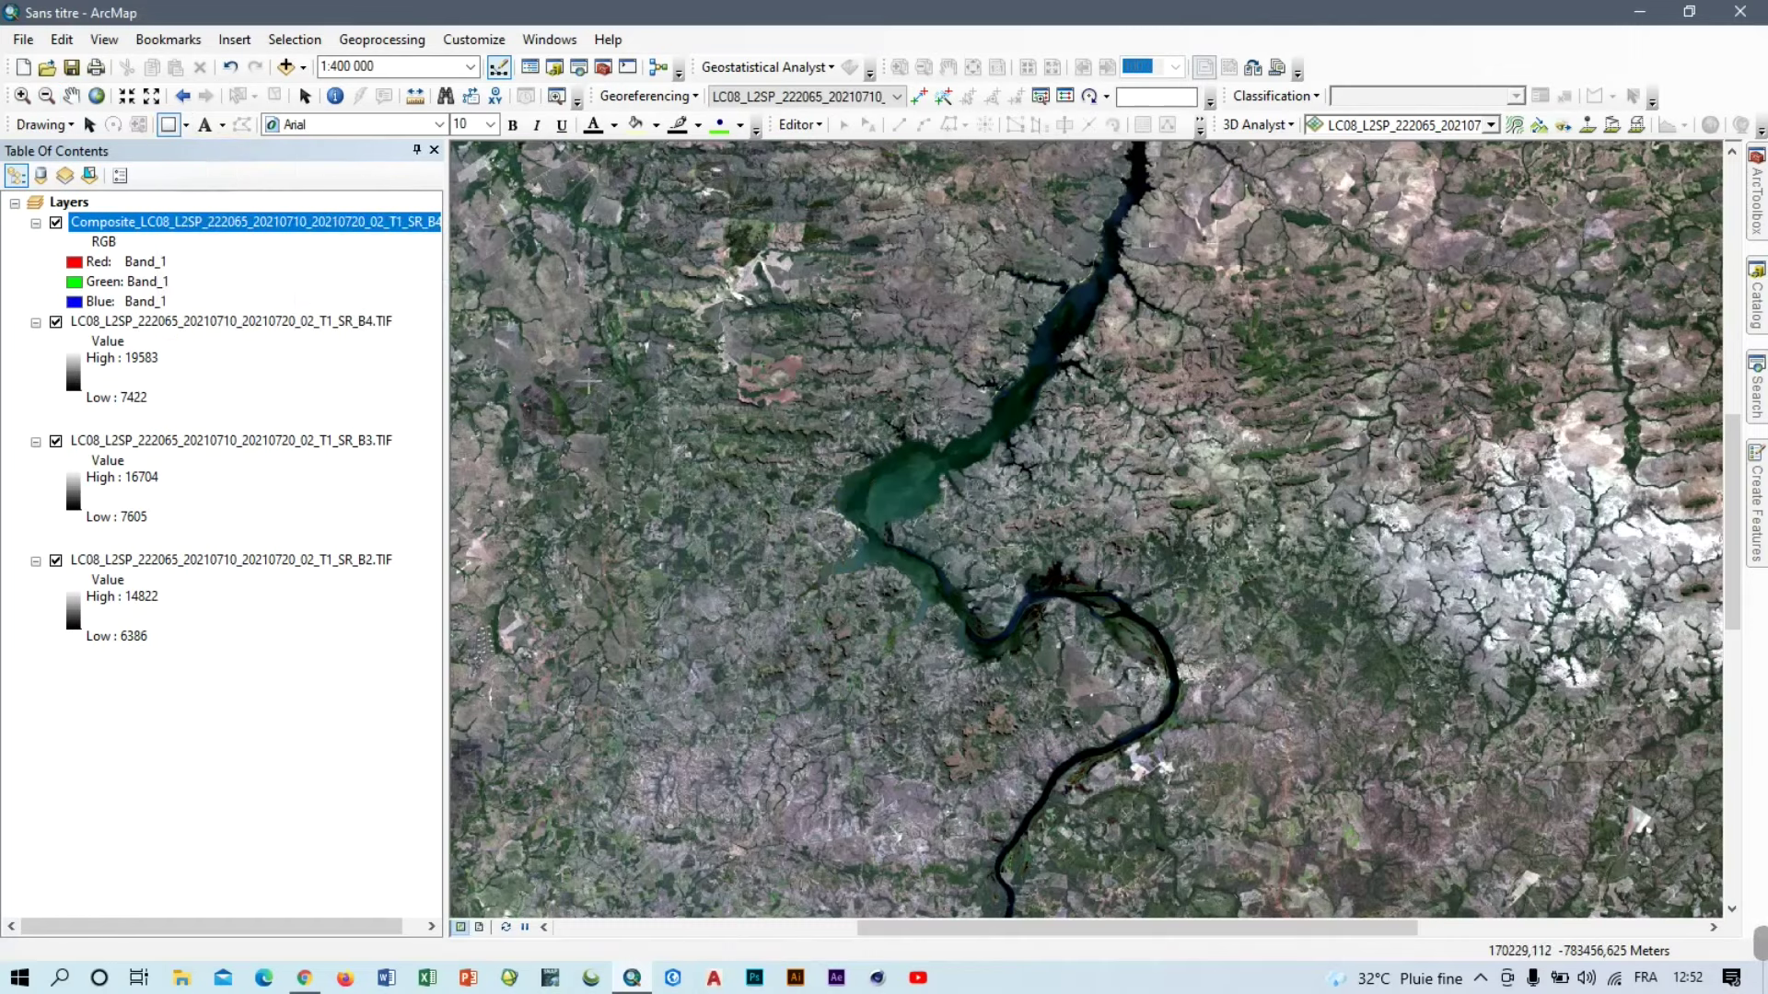
pyautogui.scroll(3, 910, 494)
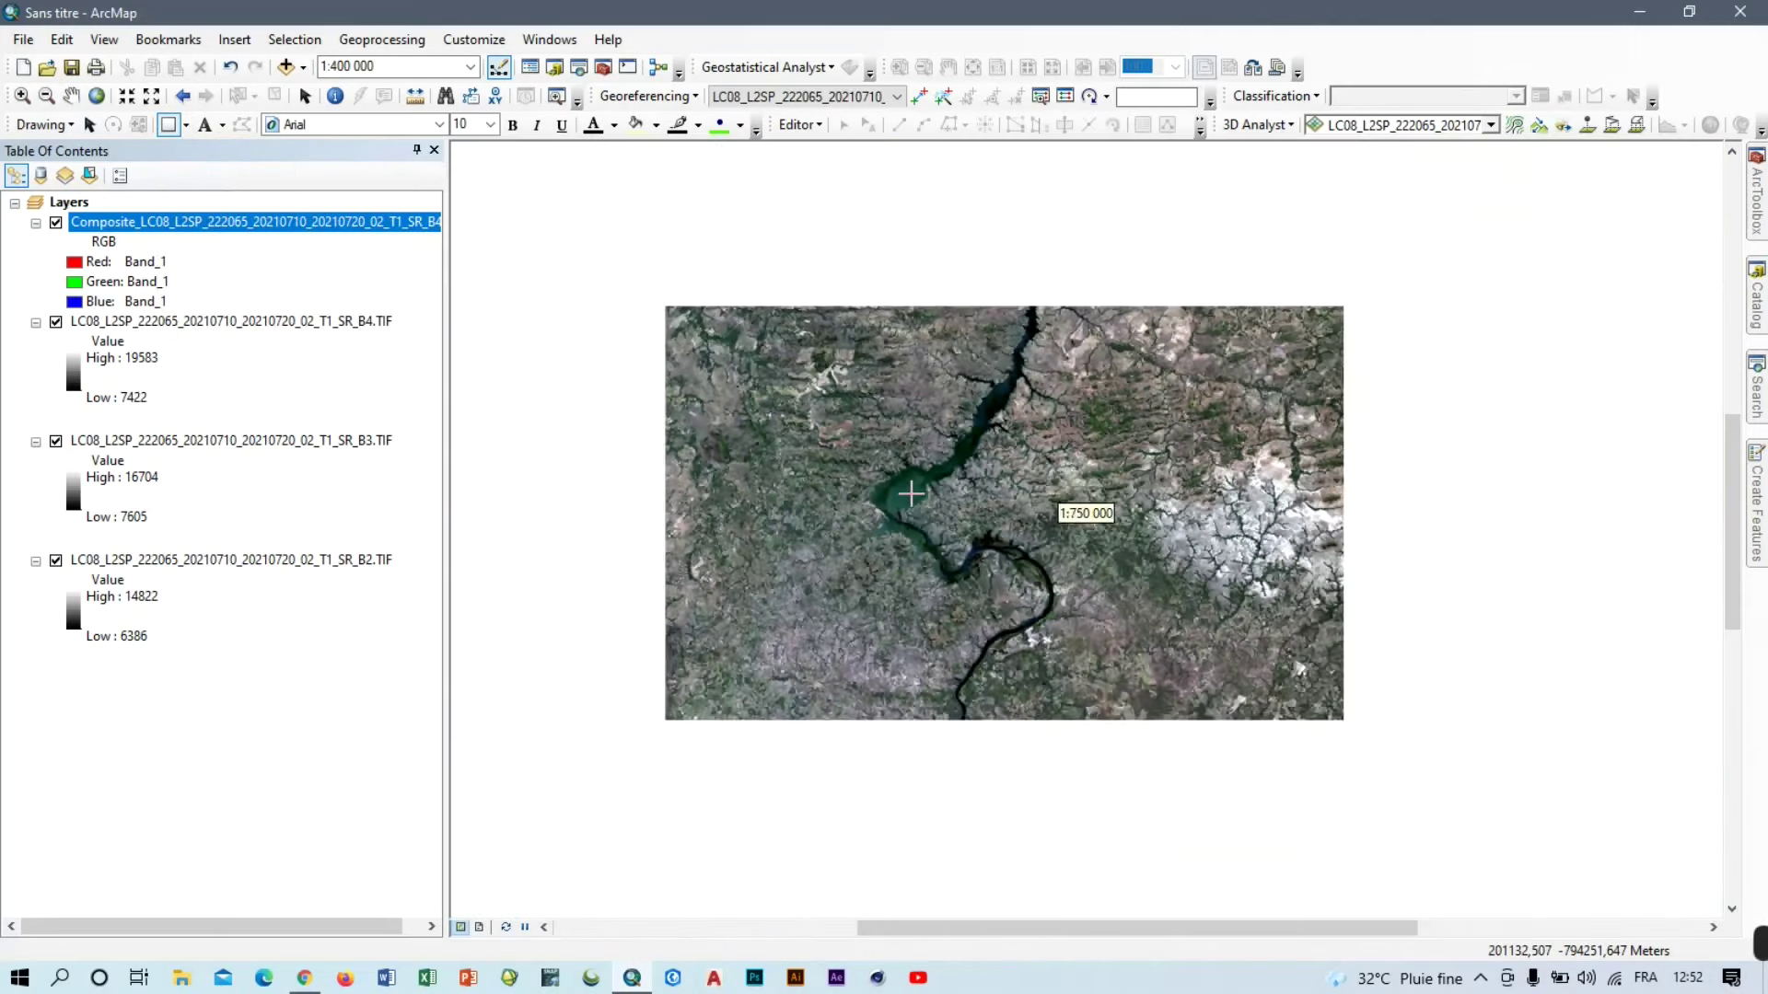
pyautogui.scroll(1, 911, 494)
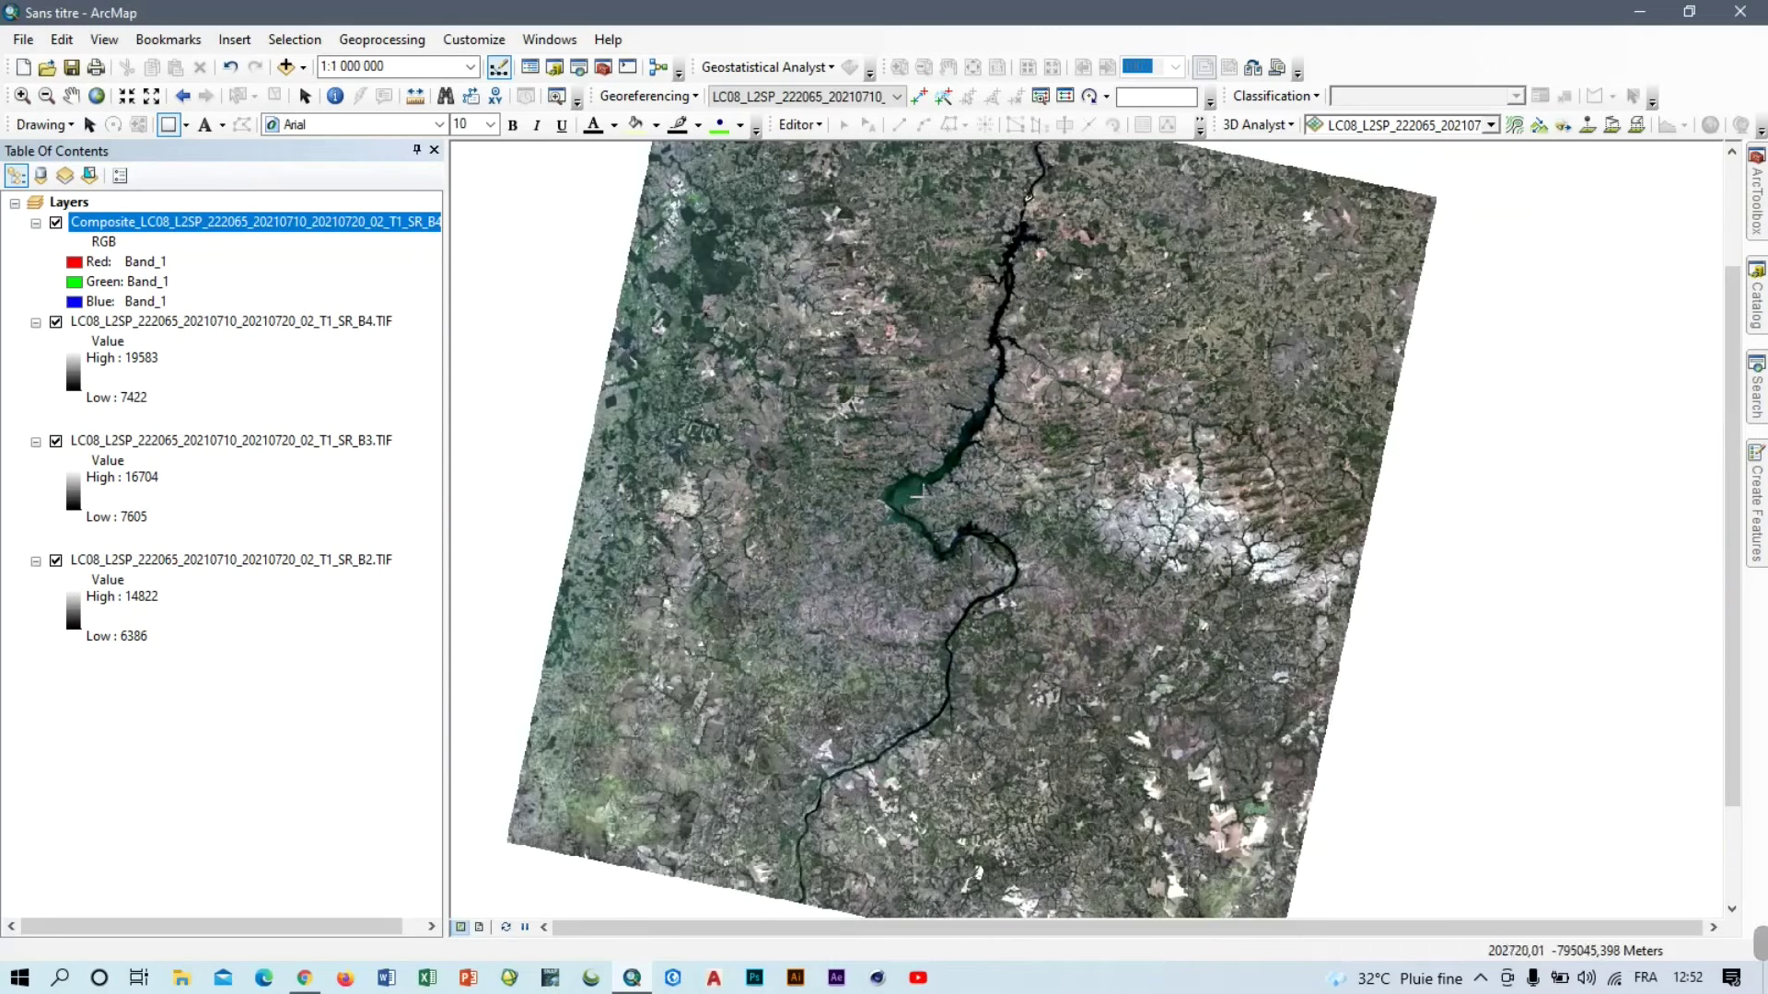
pyautogui.scroll(-1, 1017, 226)
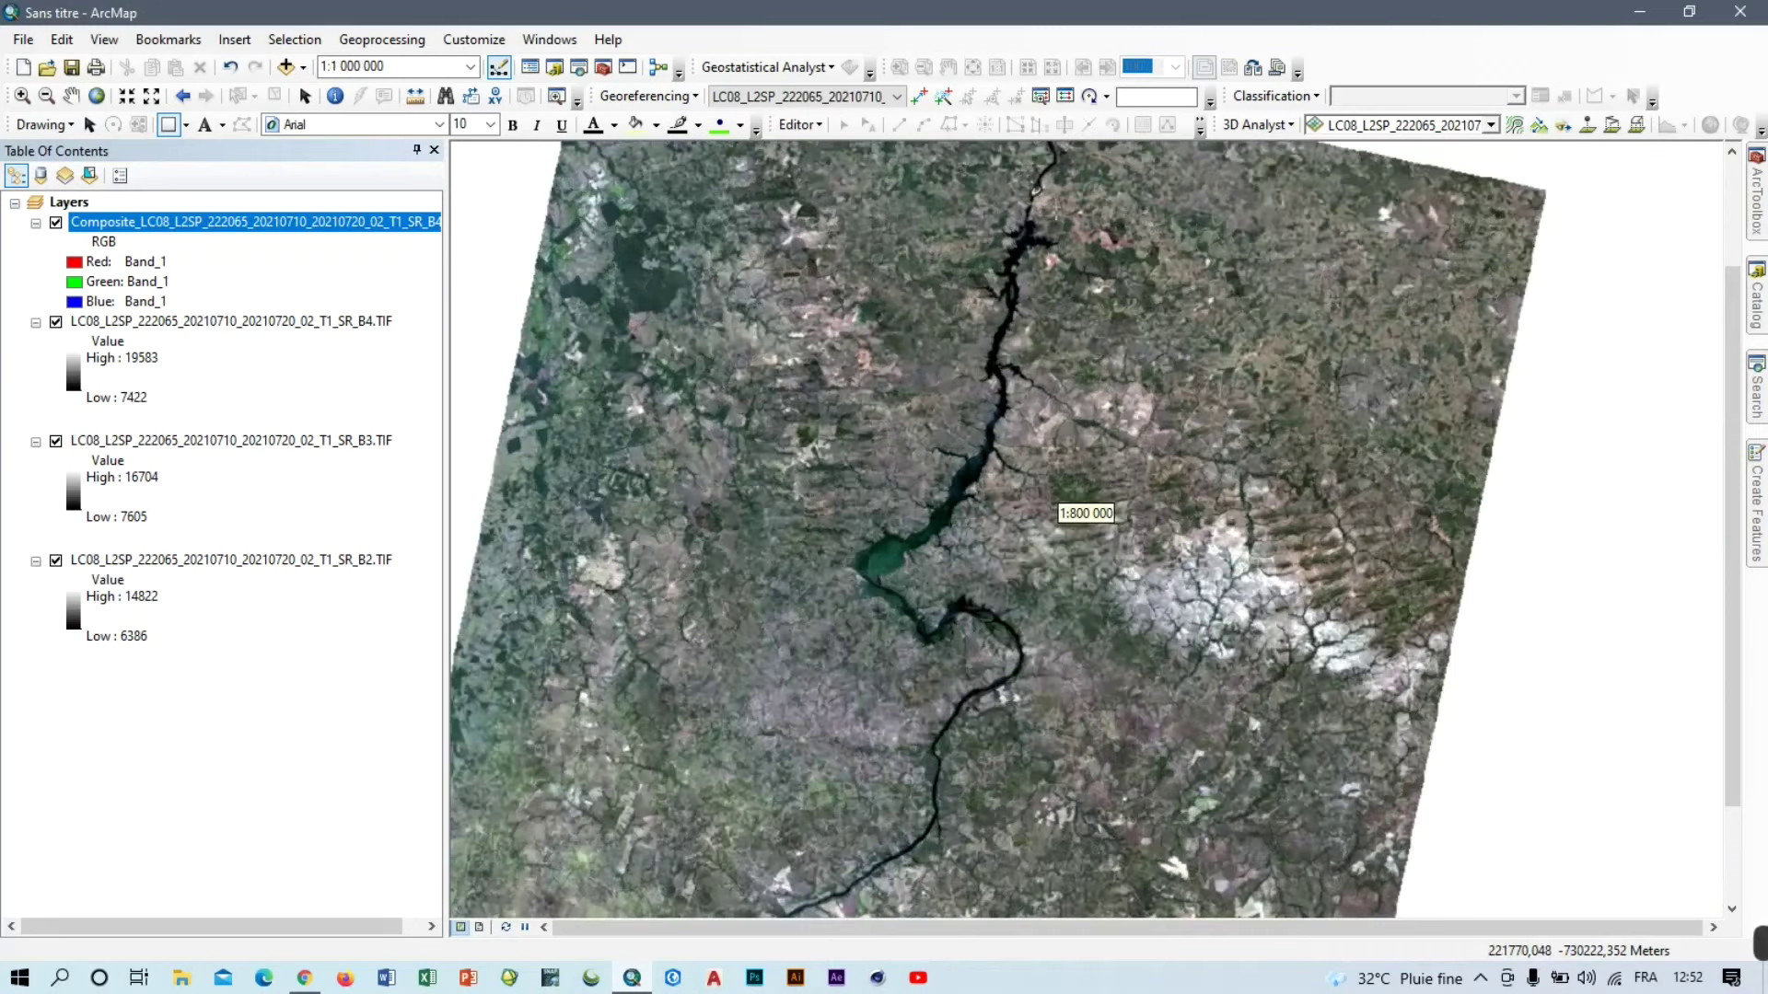
pyautogui.scroll(-4, 1041, 228)
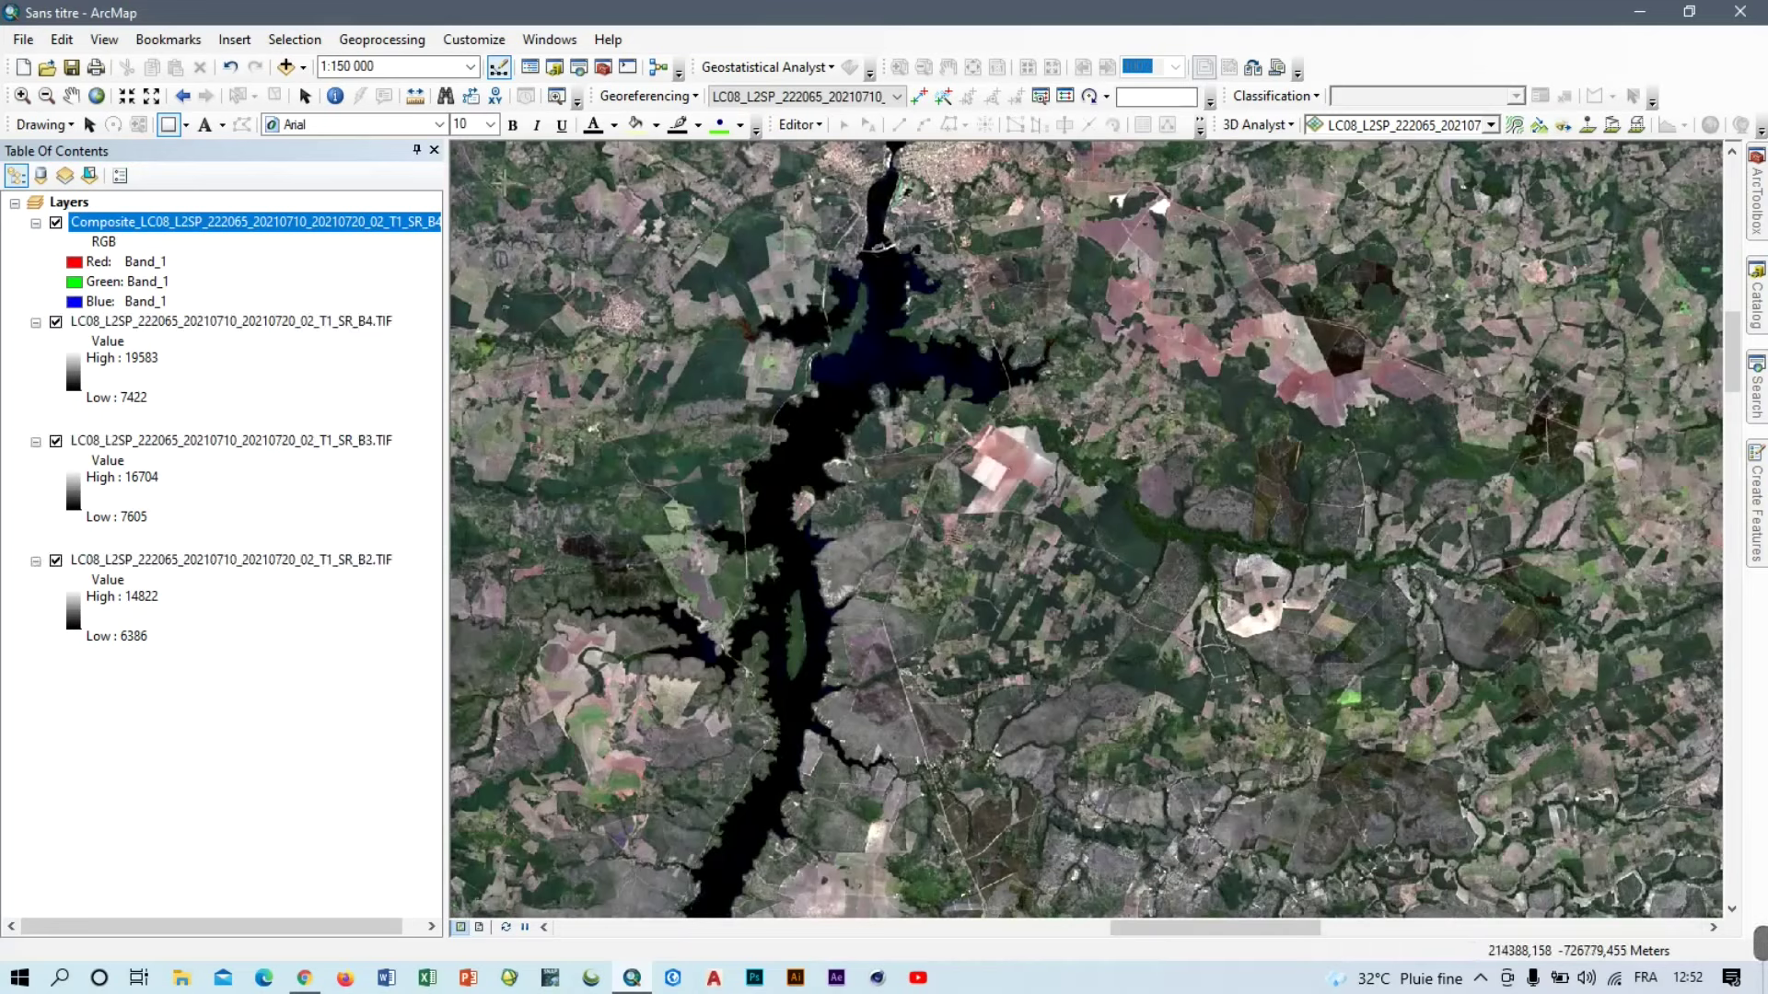
pyautogui.moveTo(501, 181); pyautogui.dragTo(1639, 853)
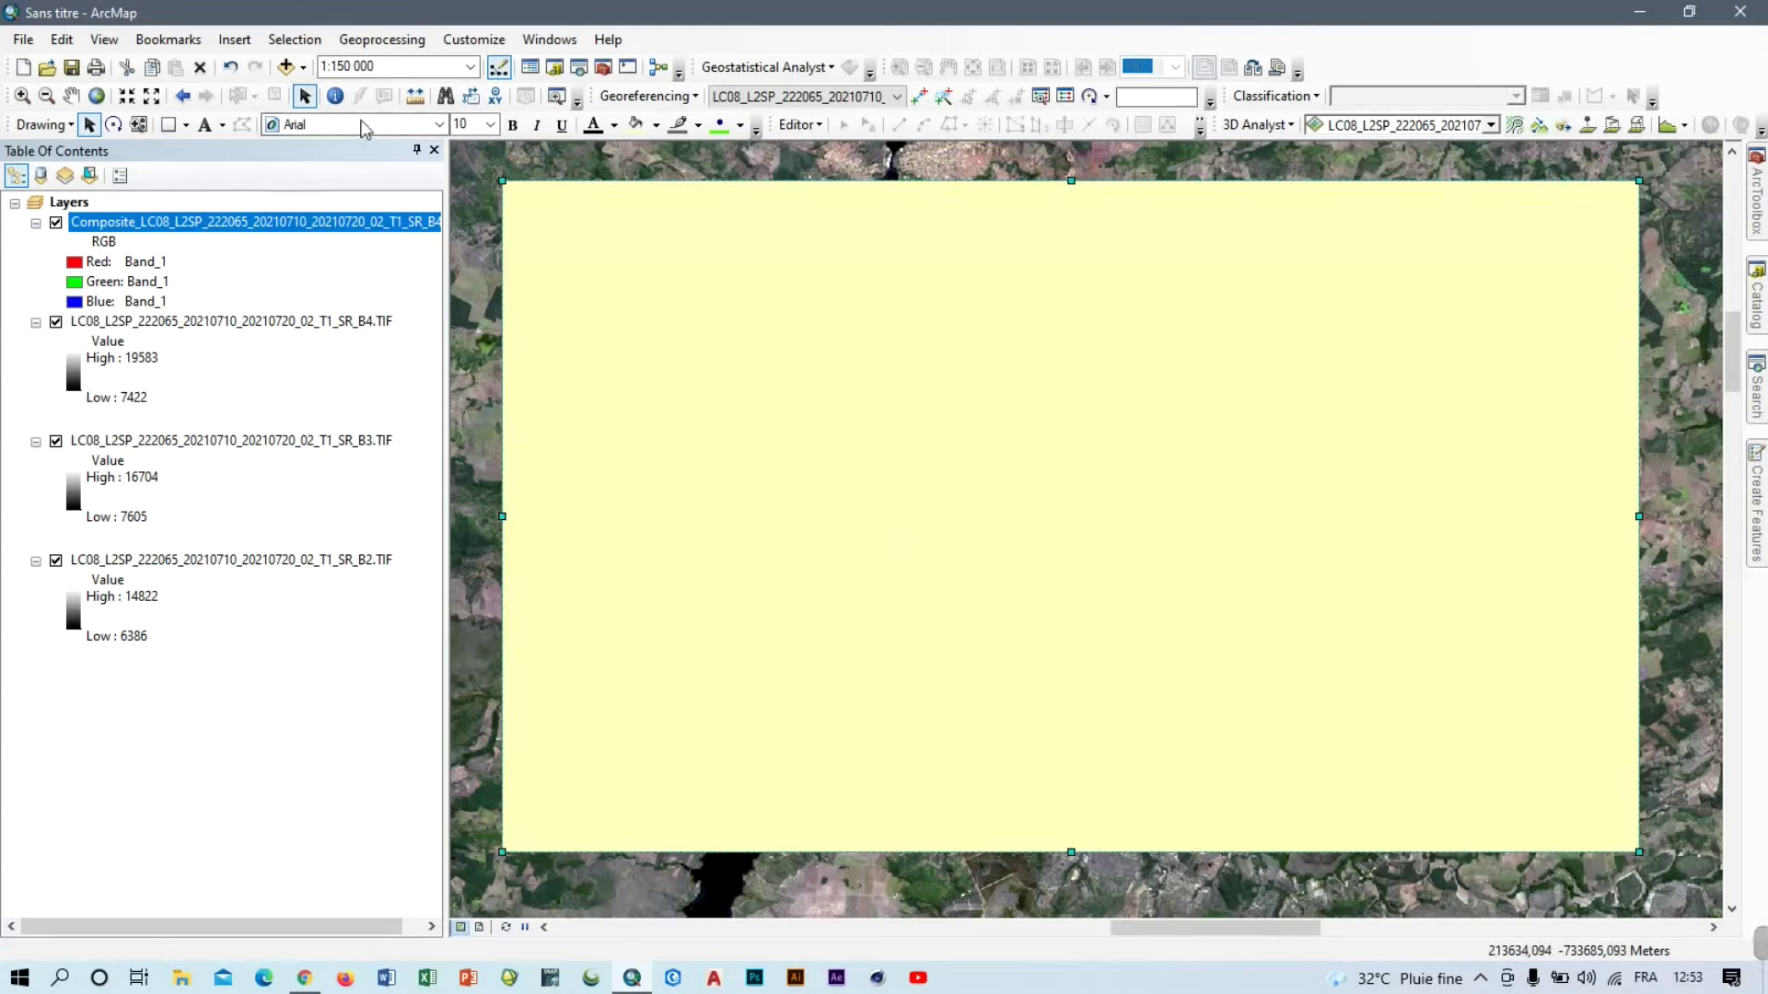
# Clip the composite raster to the drawn rectangle with the Image Analysis Clip function.
pyautogui.click(552, 40)
pyautogui.click(594, 216)
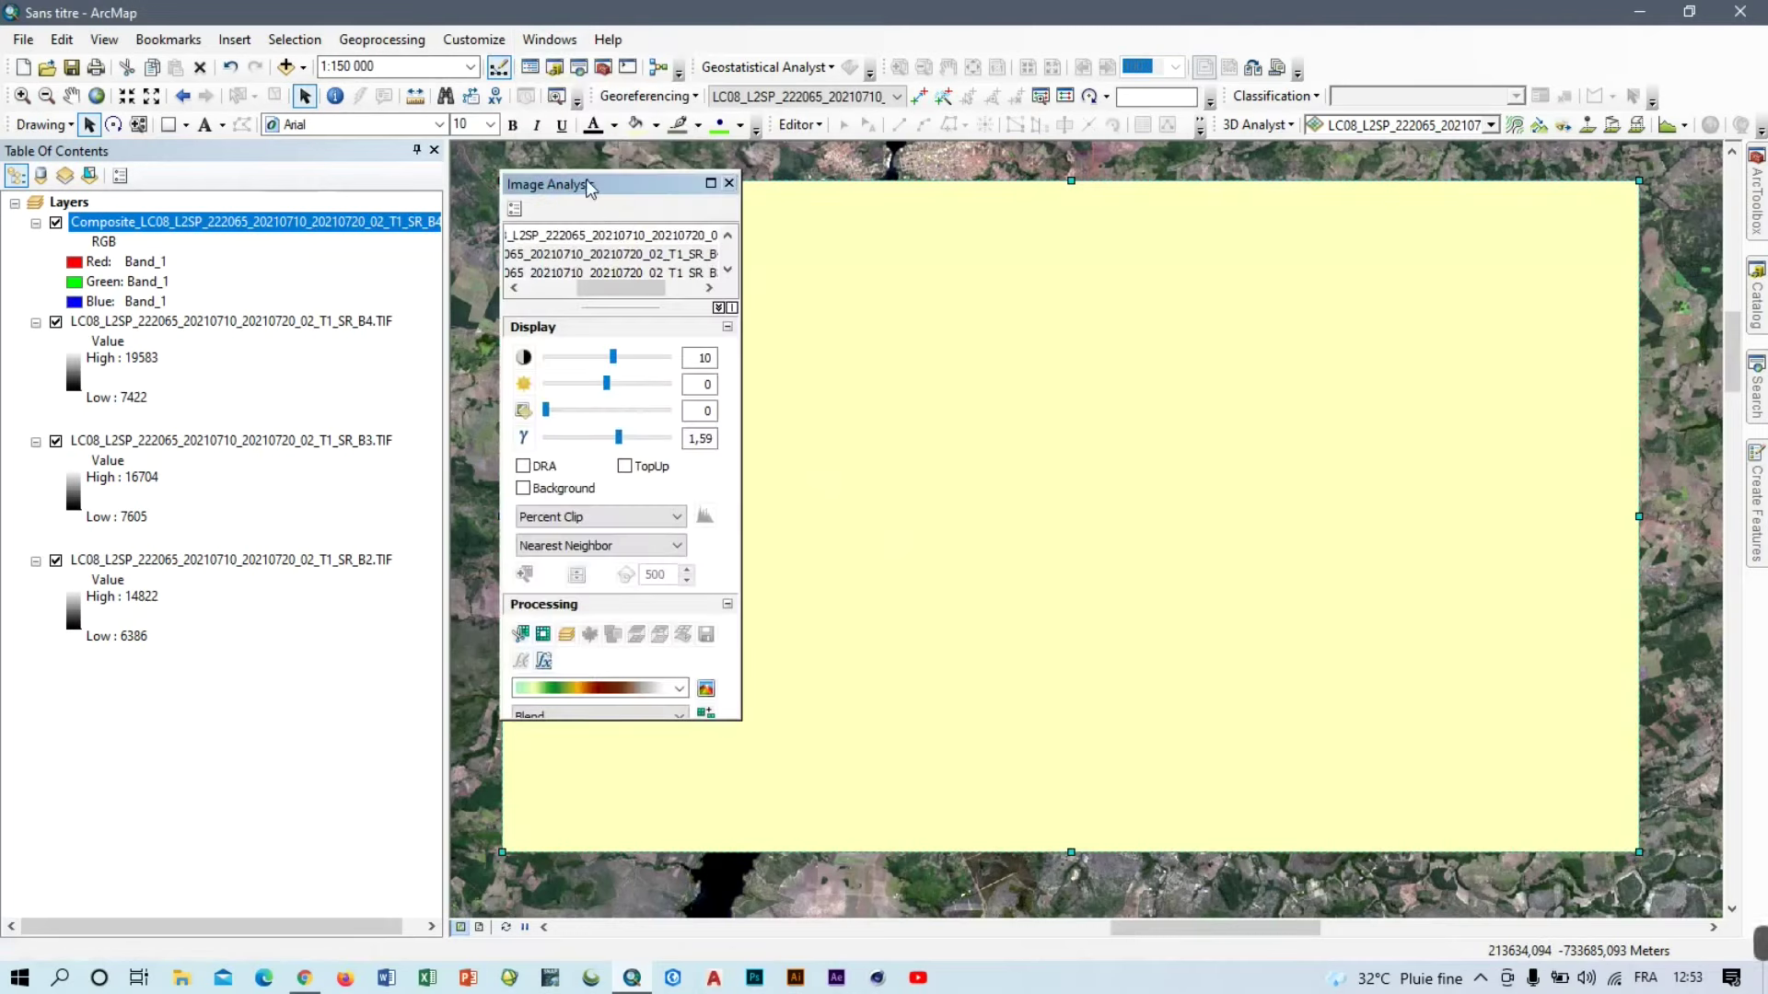
pyautogui.moveTo(609, 288); pyautogui.dragTo(535, 298)
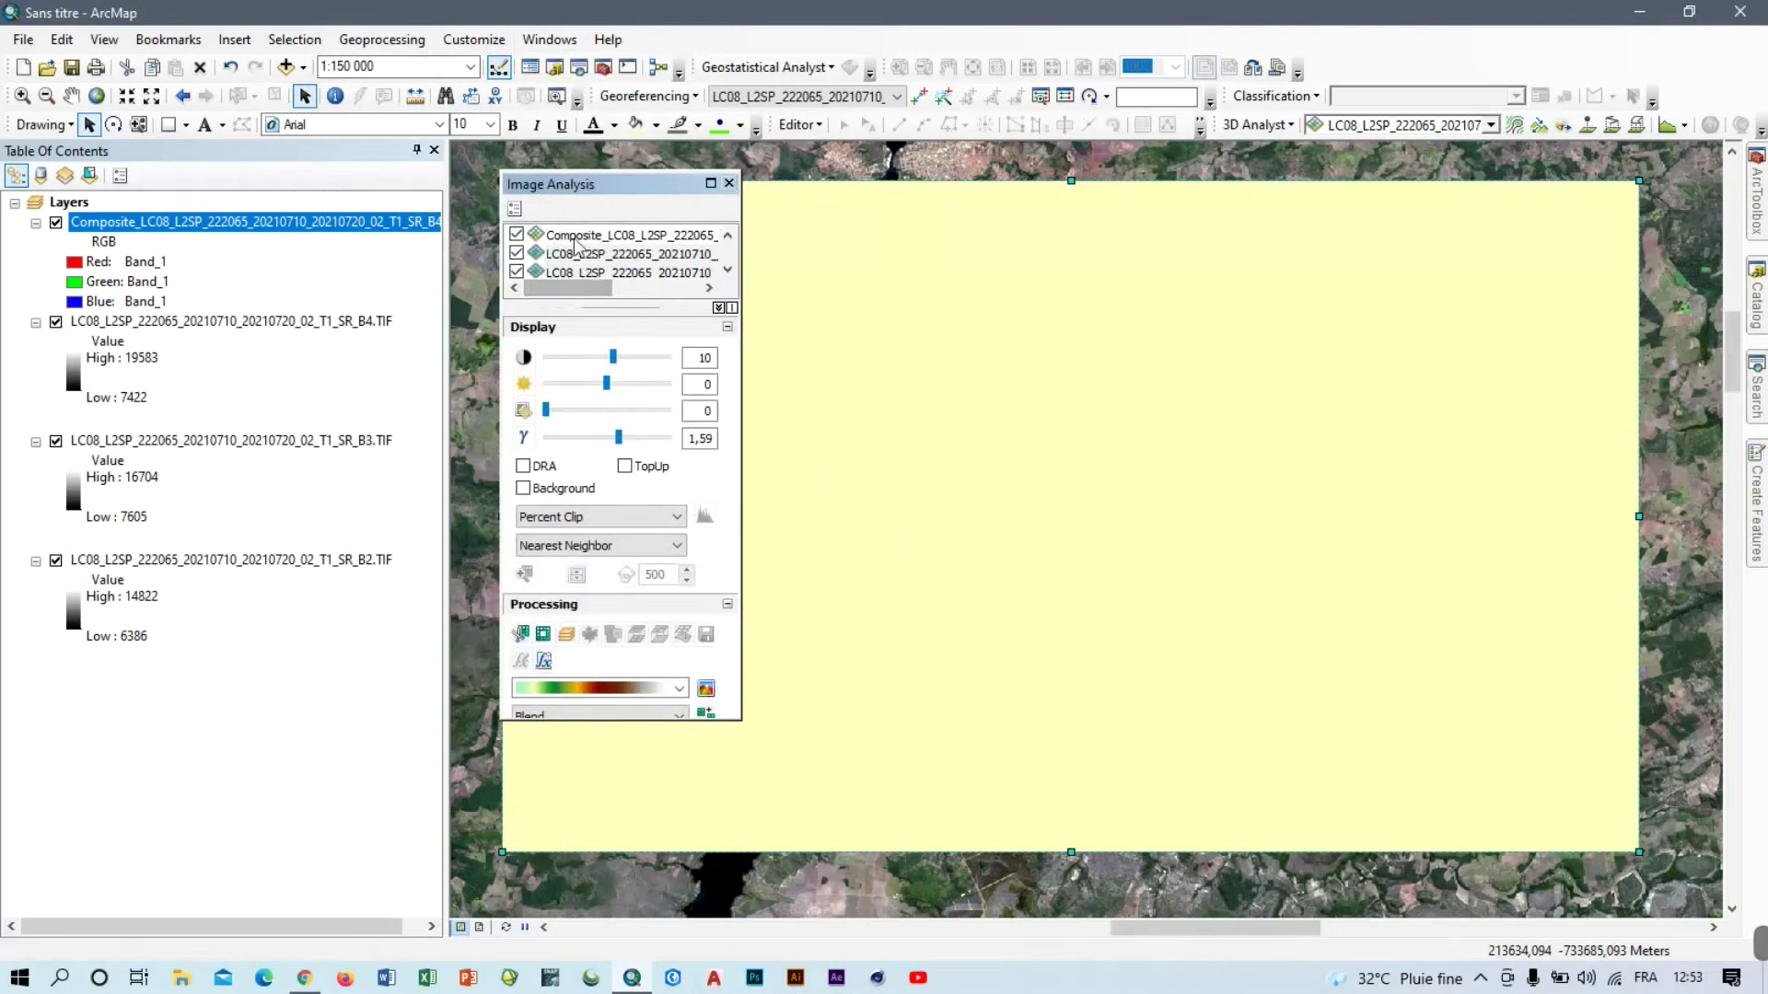
pyautogui.click(644, 232)
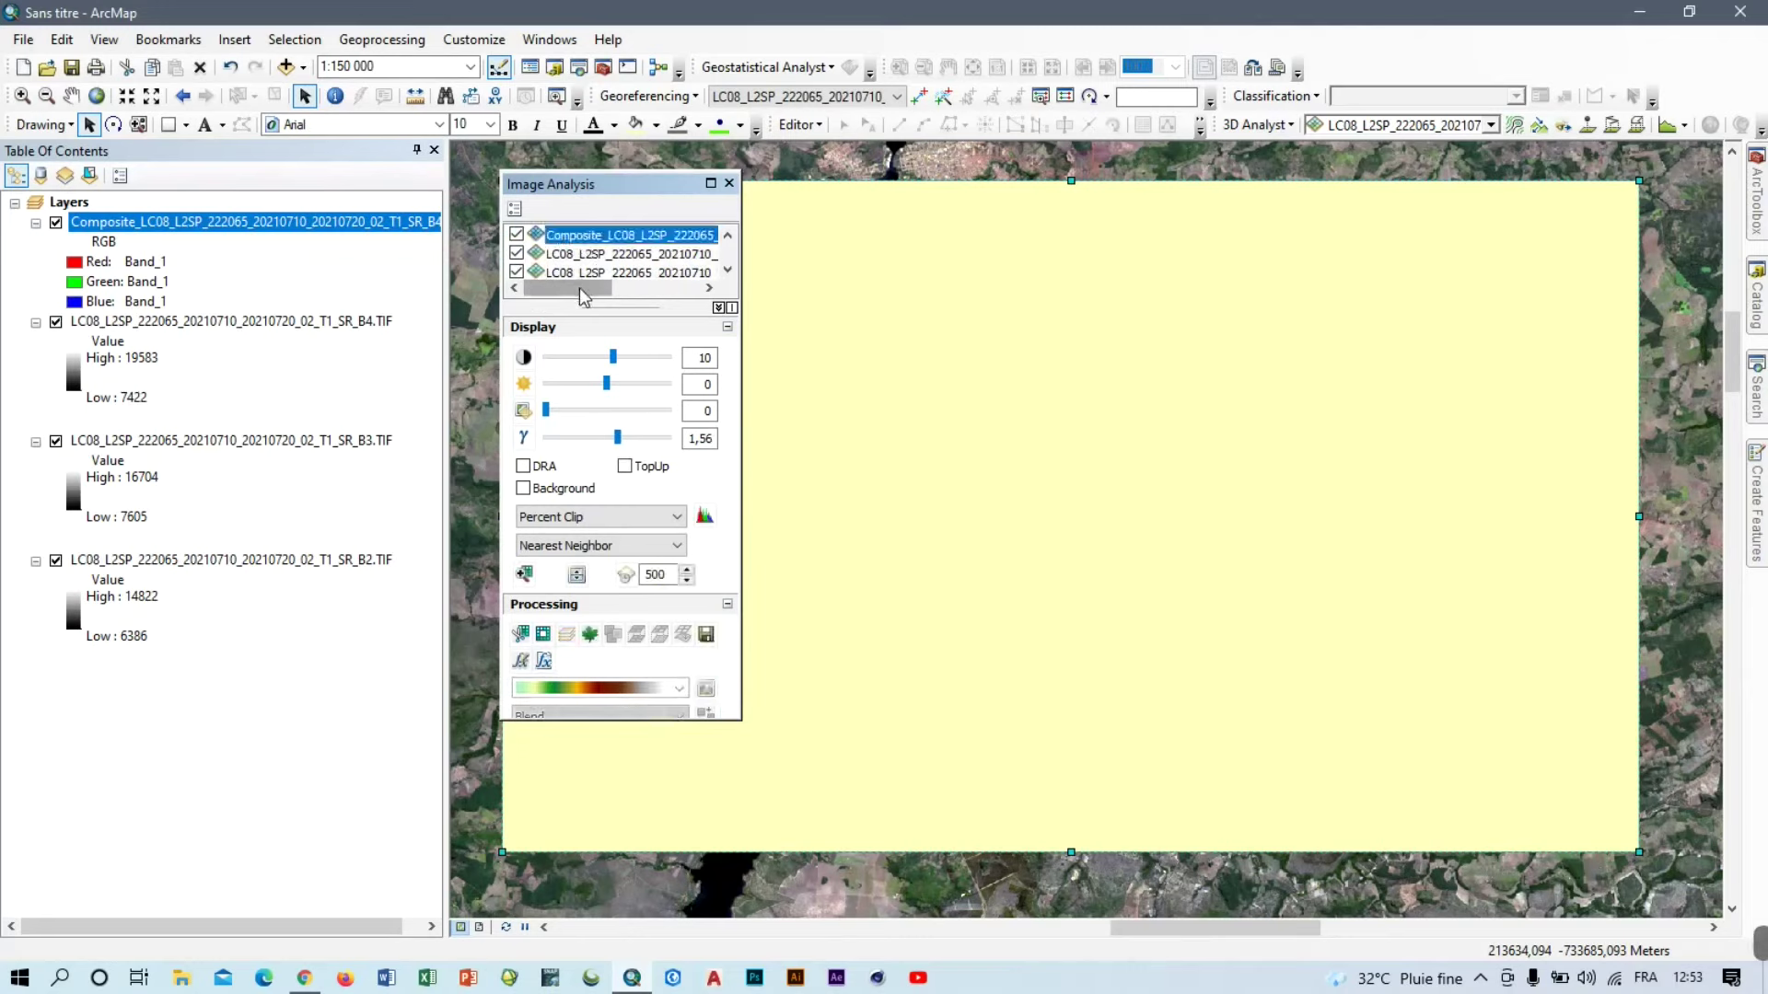
pyautogui.click(521, 633)
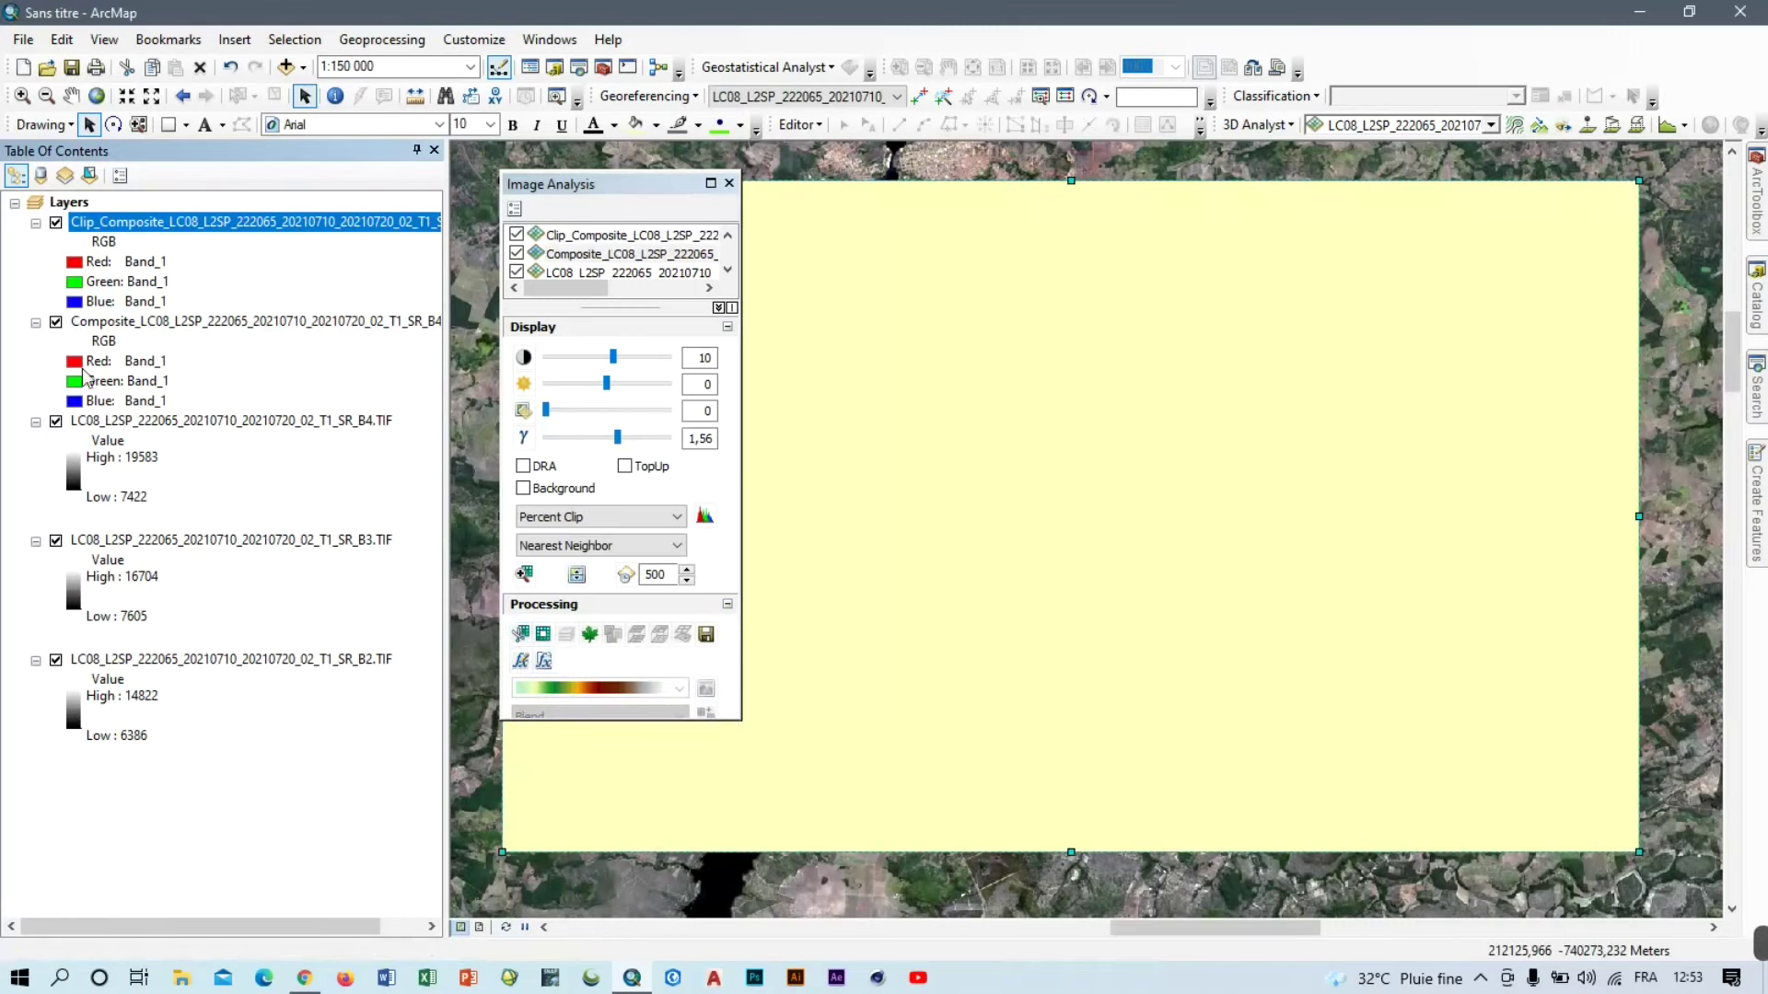
# Hide the unclipped composite and remove the B4, B3 and B2 band layers from the map.
pyautogui.click(55, 322)
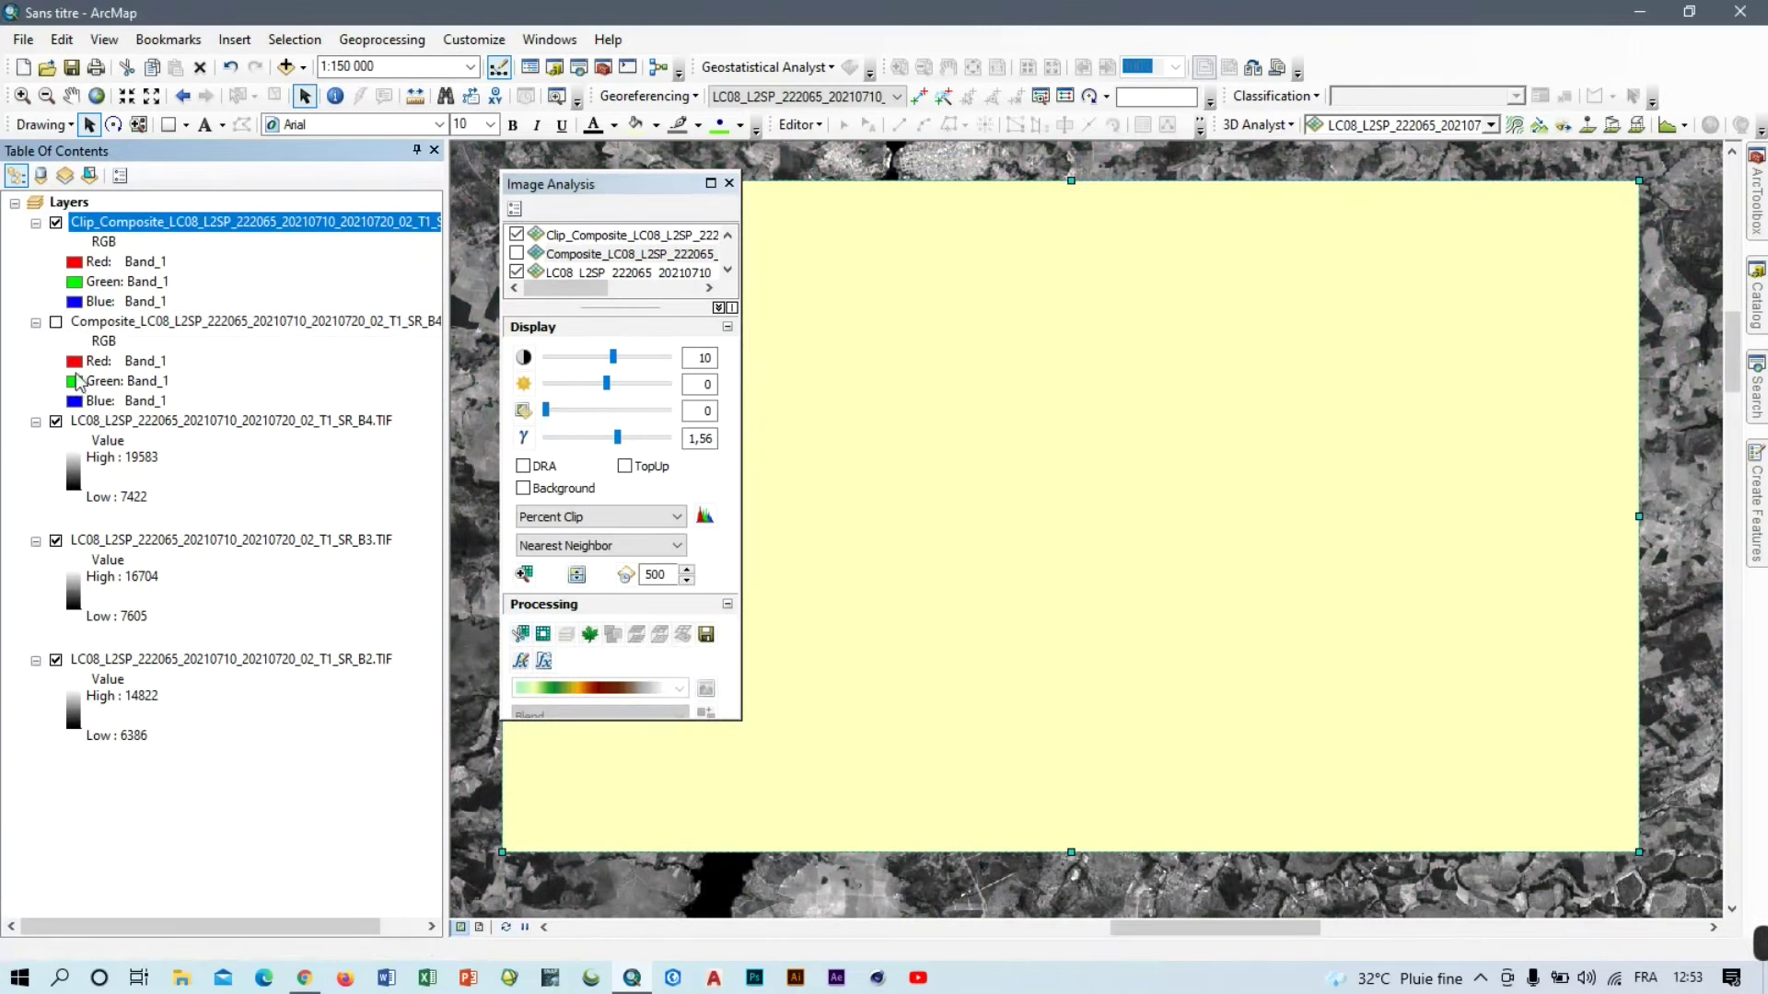
pyautogui.click(118, 424)
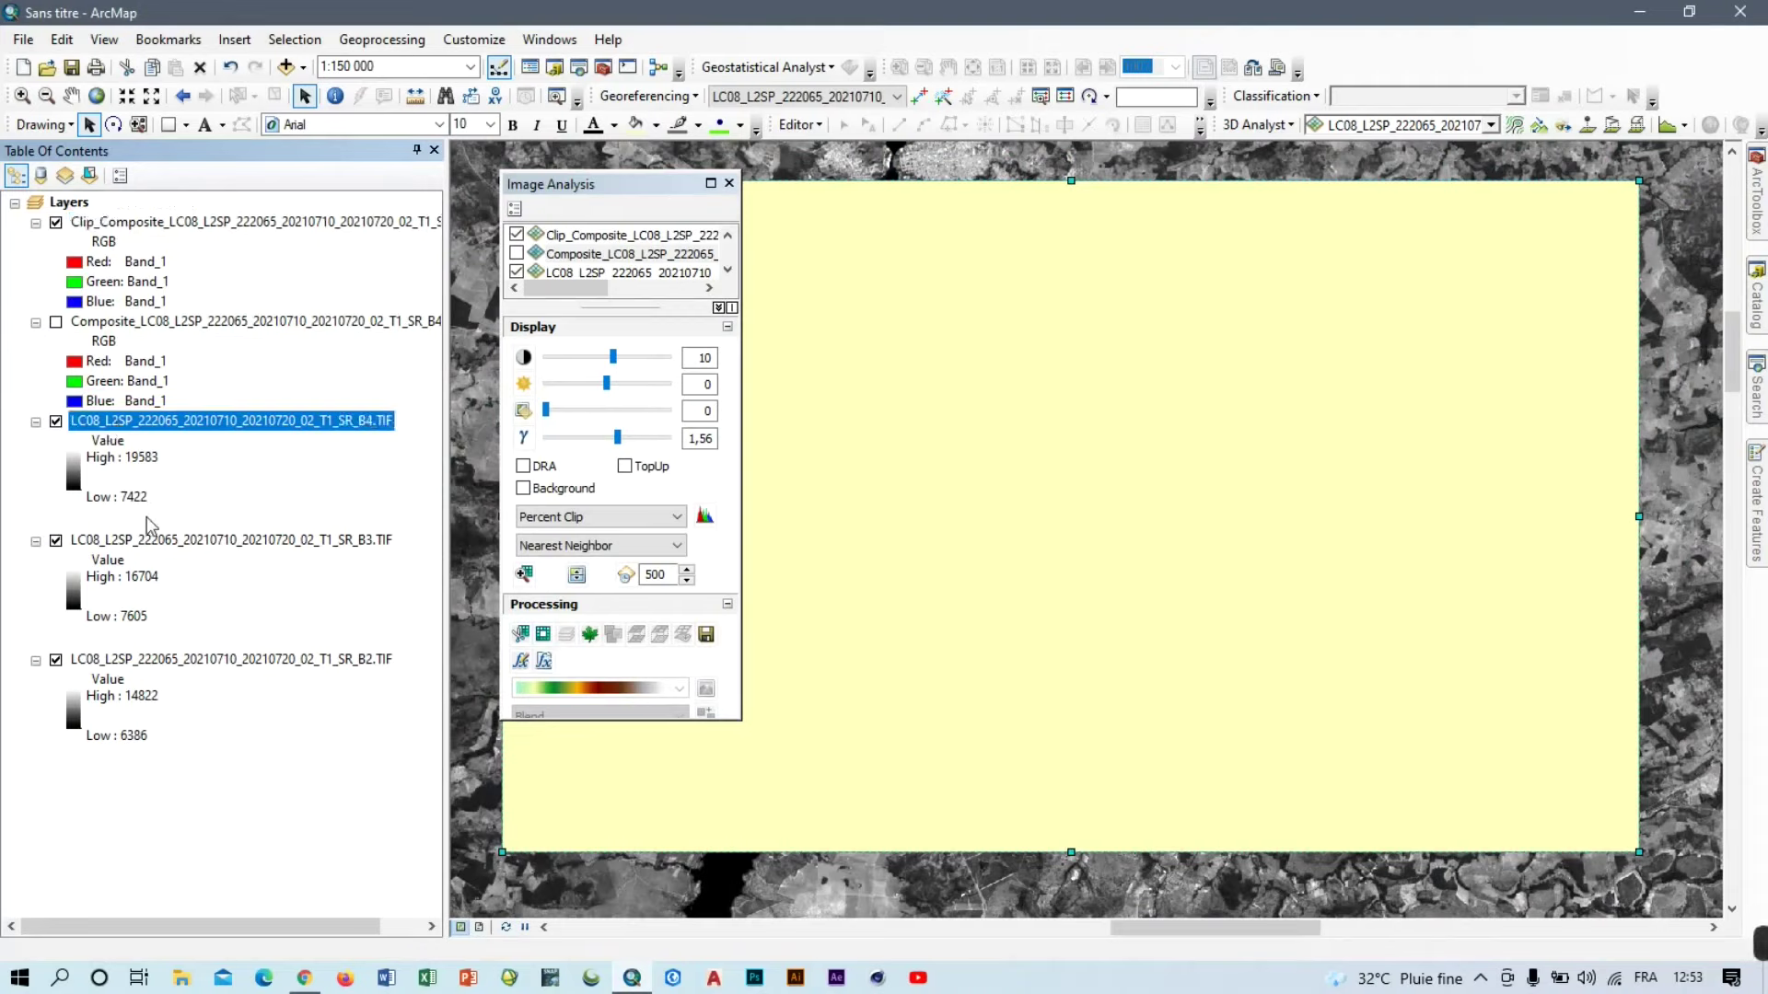
pyautogui.keyDown('ctrl'); pyautogui.click(172, 541); pyautogui.keyUp('ctrl')
pyautogui.keyDown('ctrl'); pyautogui.click(212, 658); pyautogui.keyUp('ctrl')
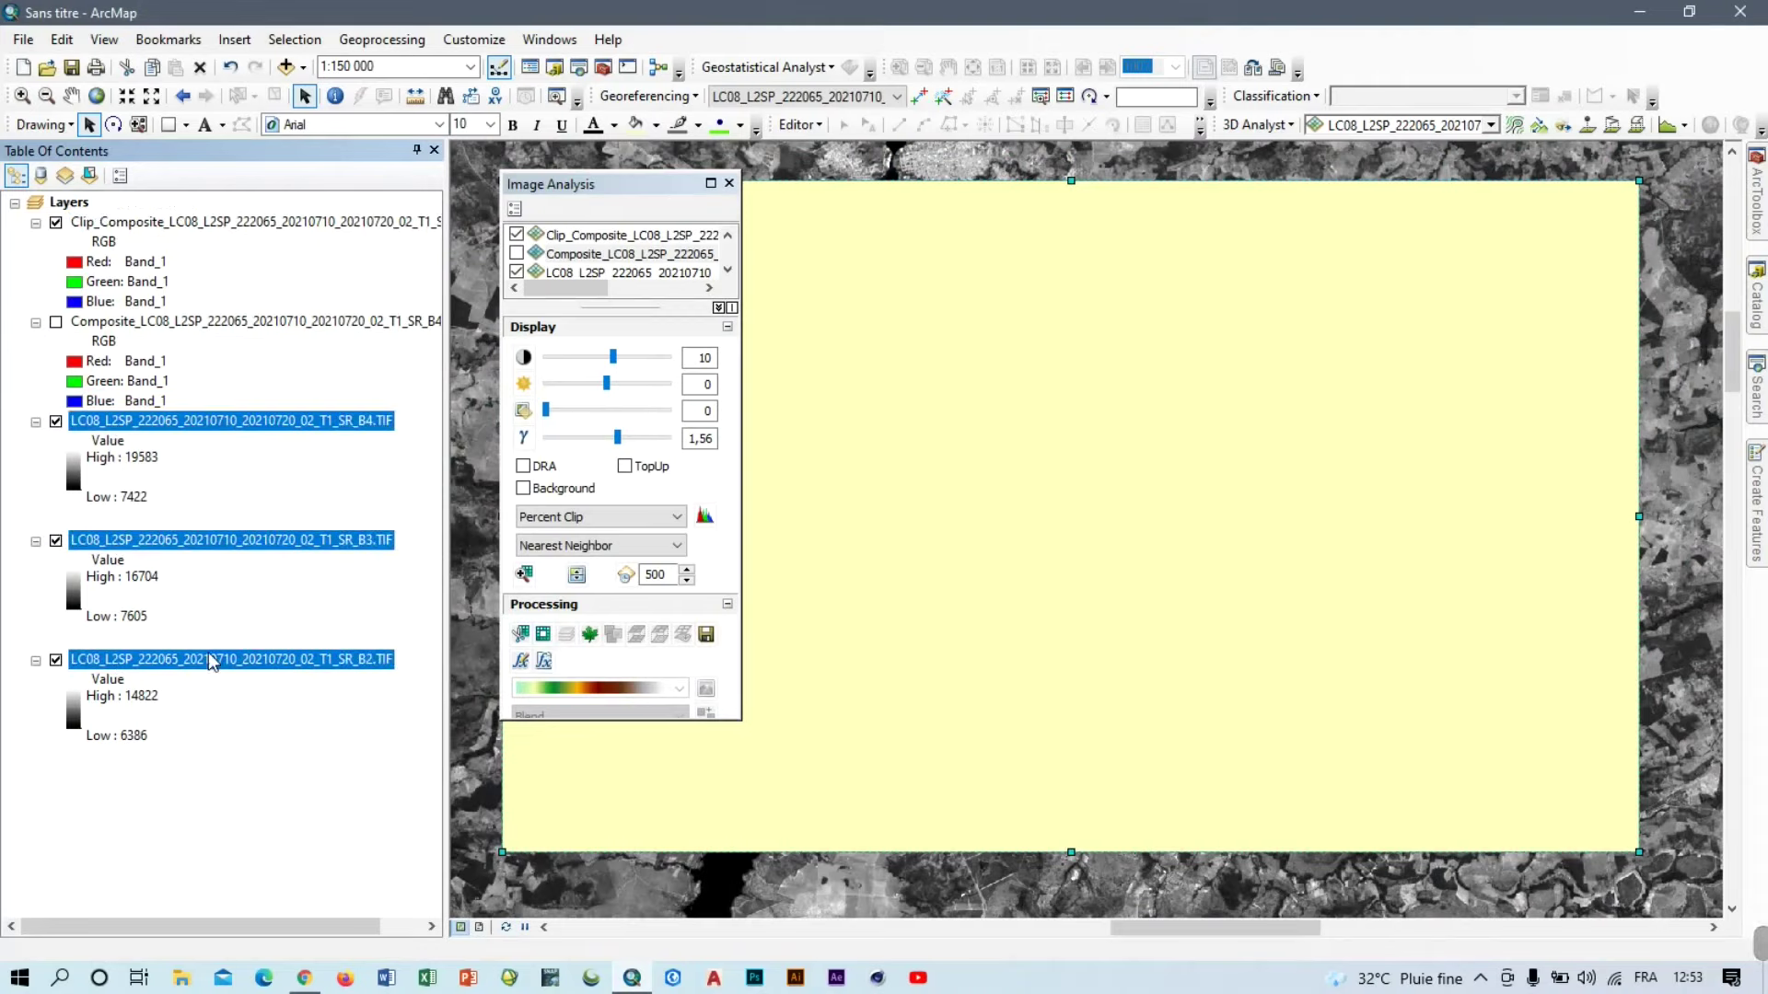
pyautogui.rightClick(246, 423)
pyautogui.click(301, 458)
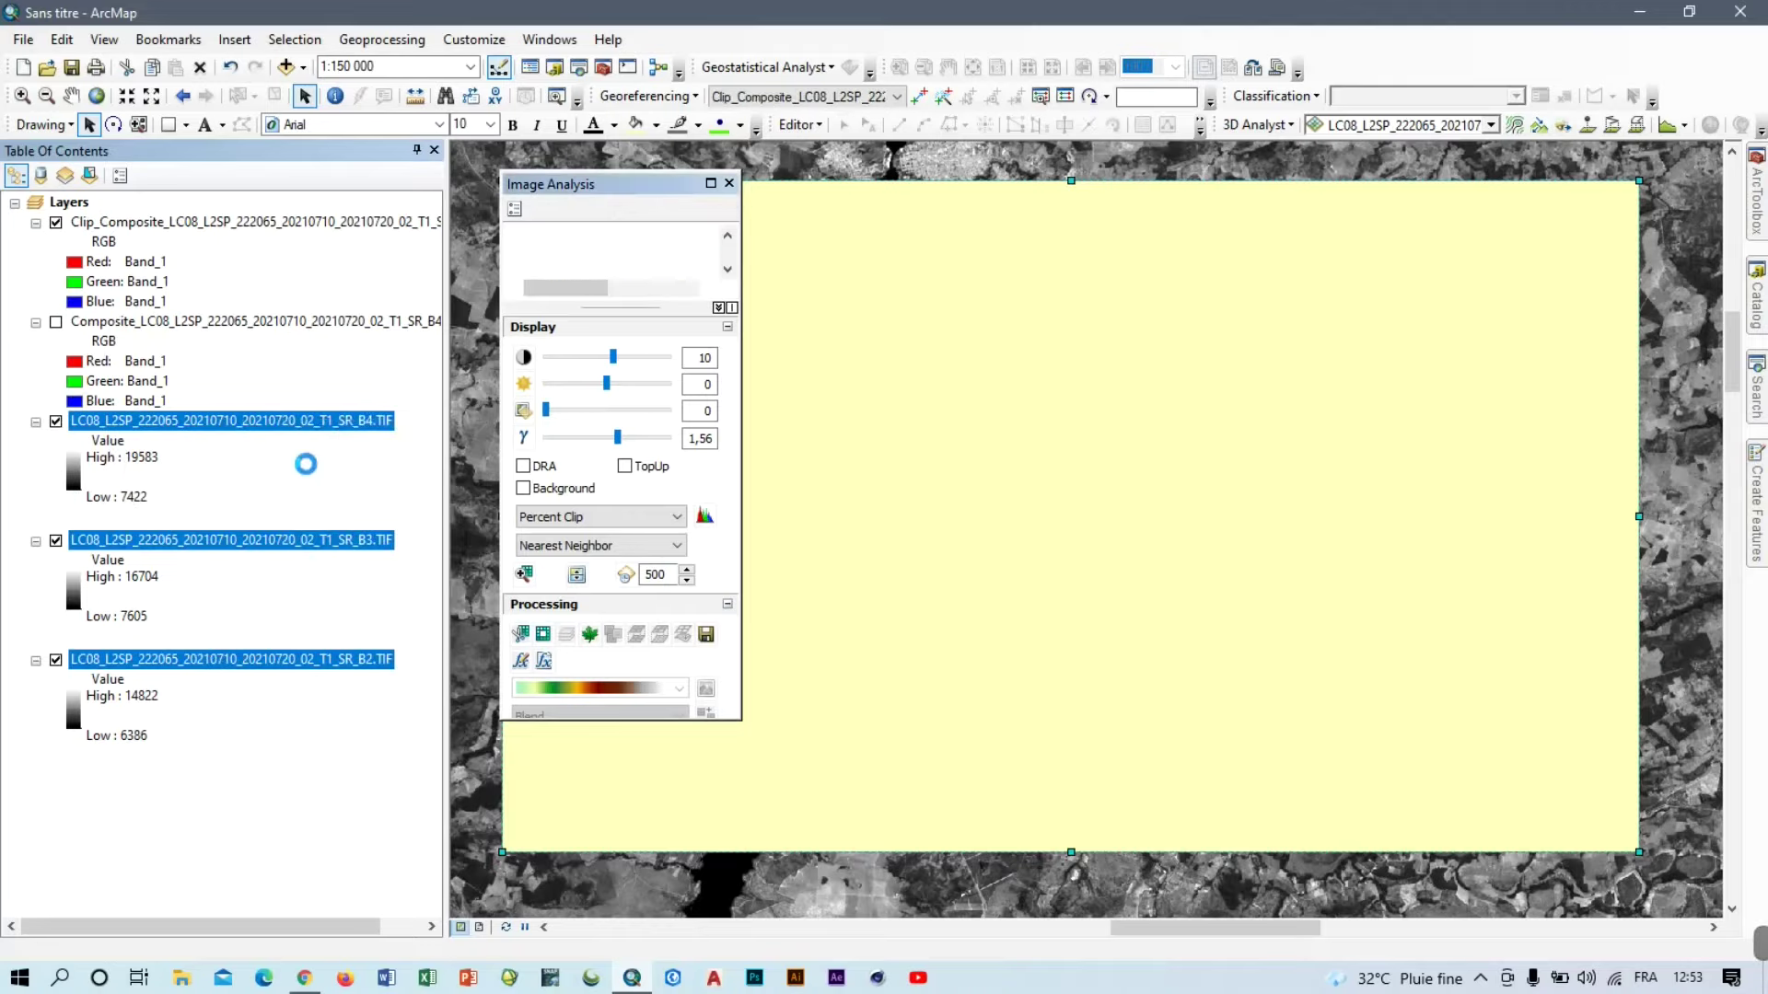
# Remove the unclipped composite layer, keeping only the clipped one, and close the Image Analysis window.
pyautogui.rightClick(143, 333)
pyautogui.click(200, 363)
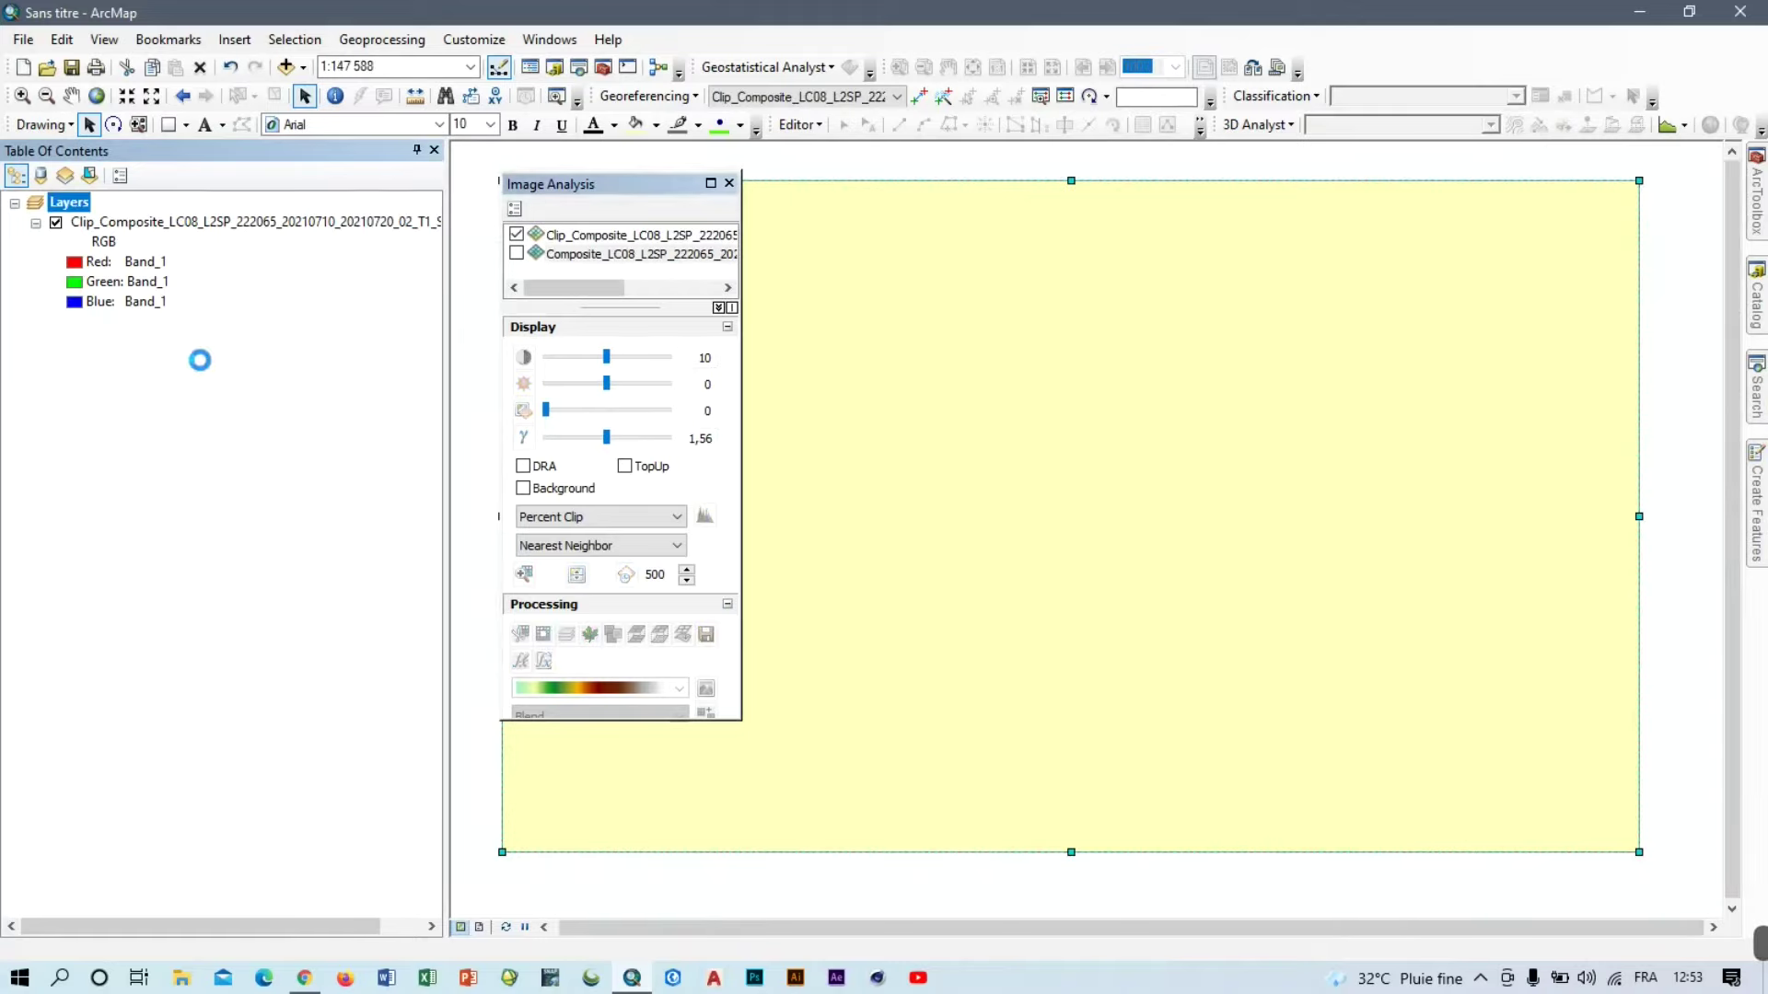
pyautogui.click(728, 182)
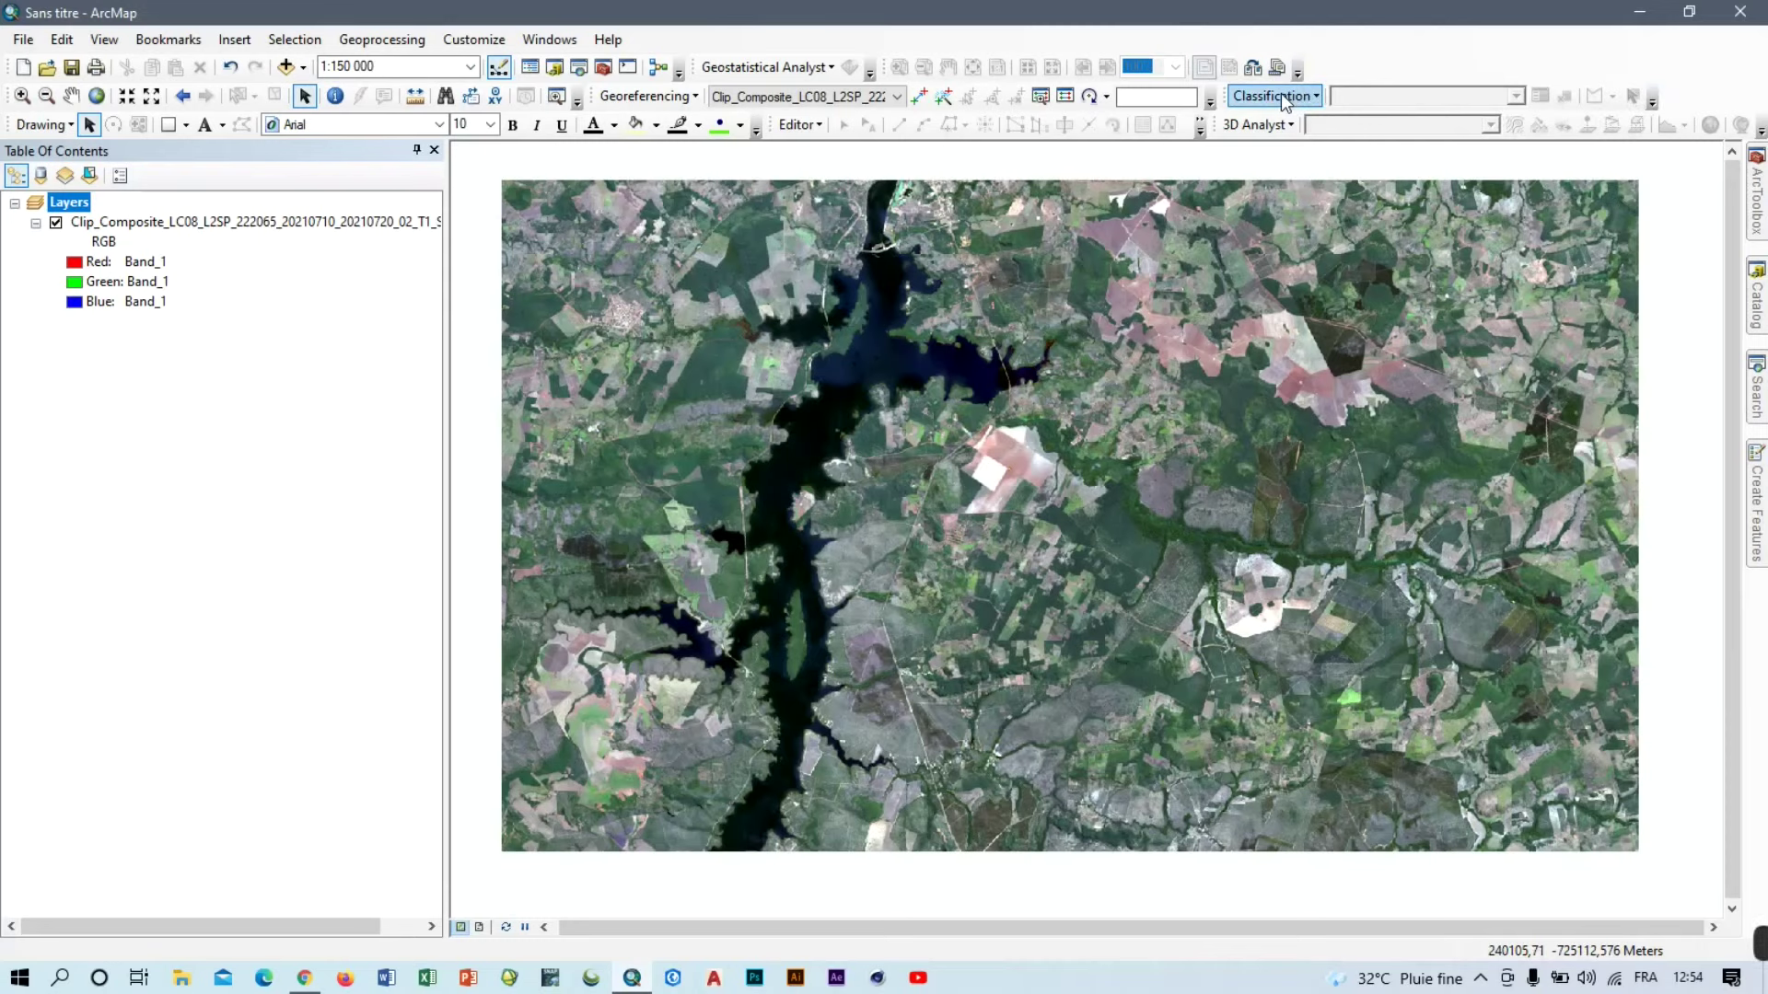
pyautogui.click(211, 228)
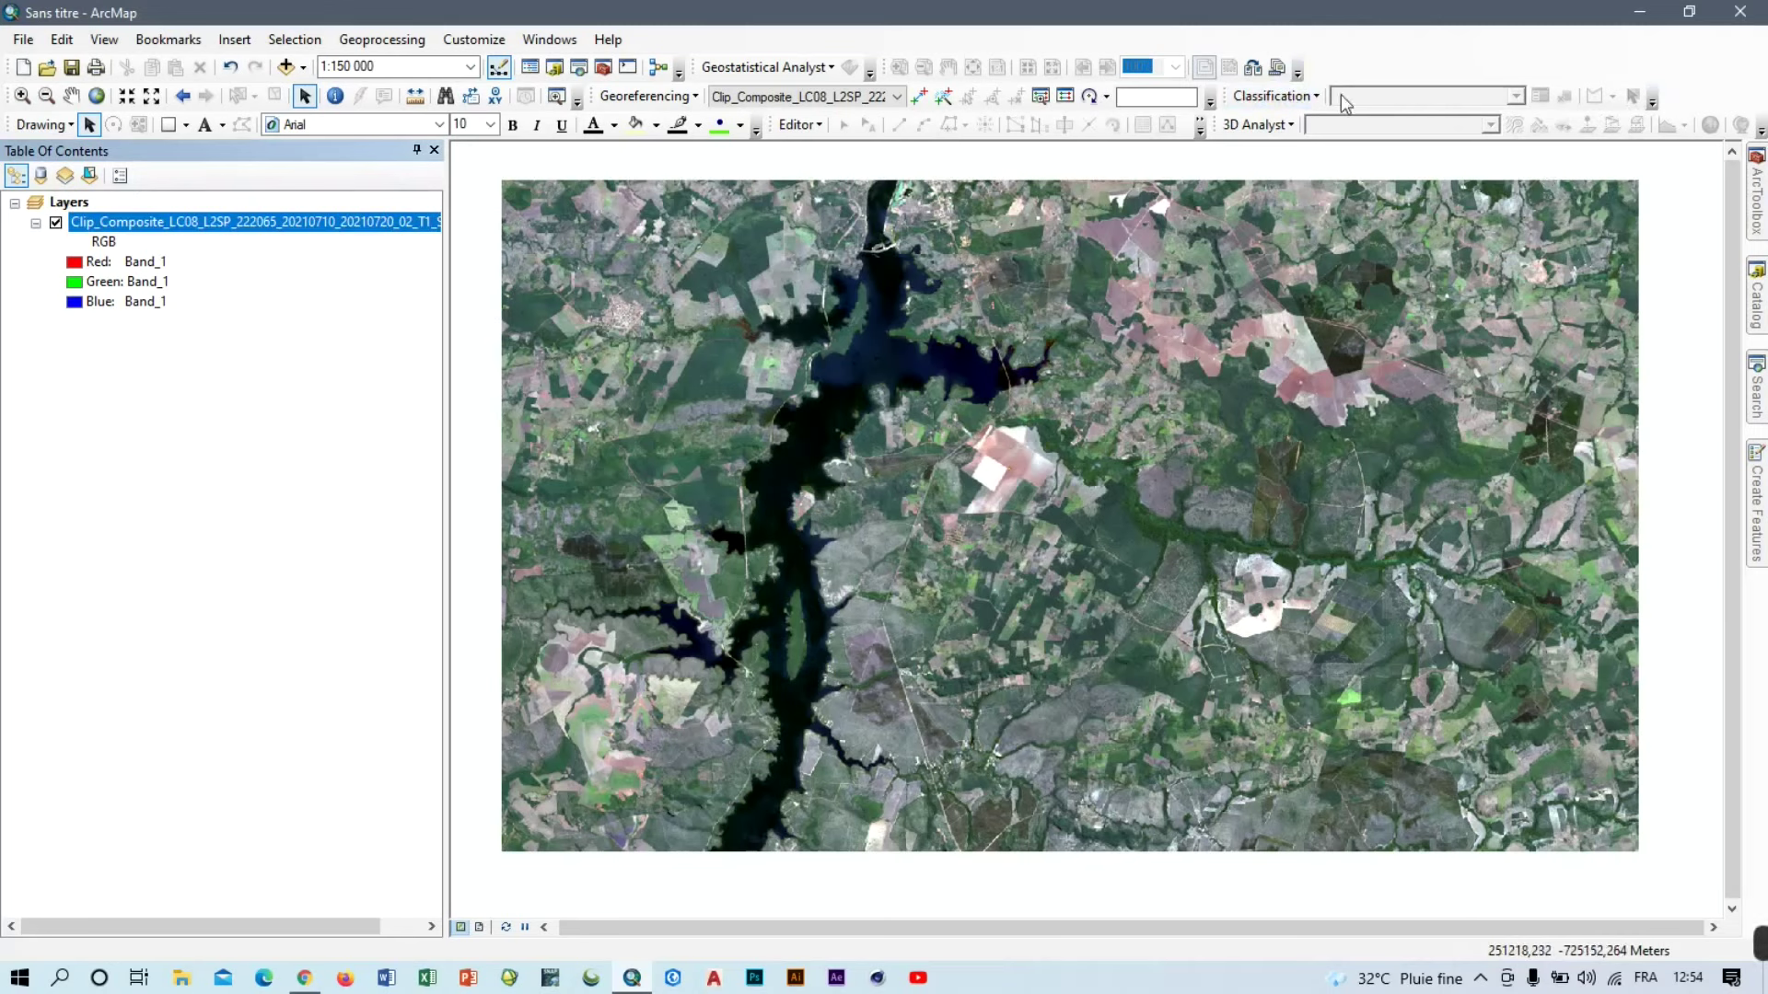
pyautogui.click(1276, 96)
pyautogui.click(1275, 96)
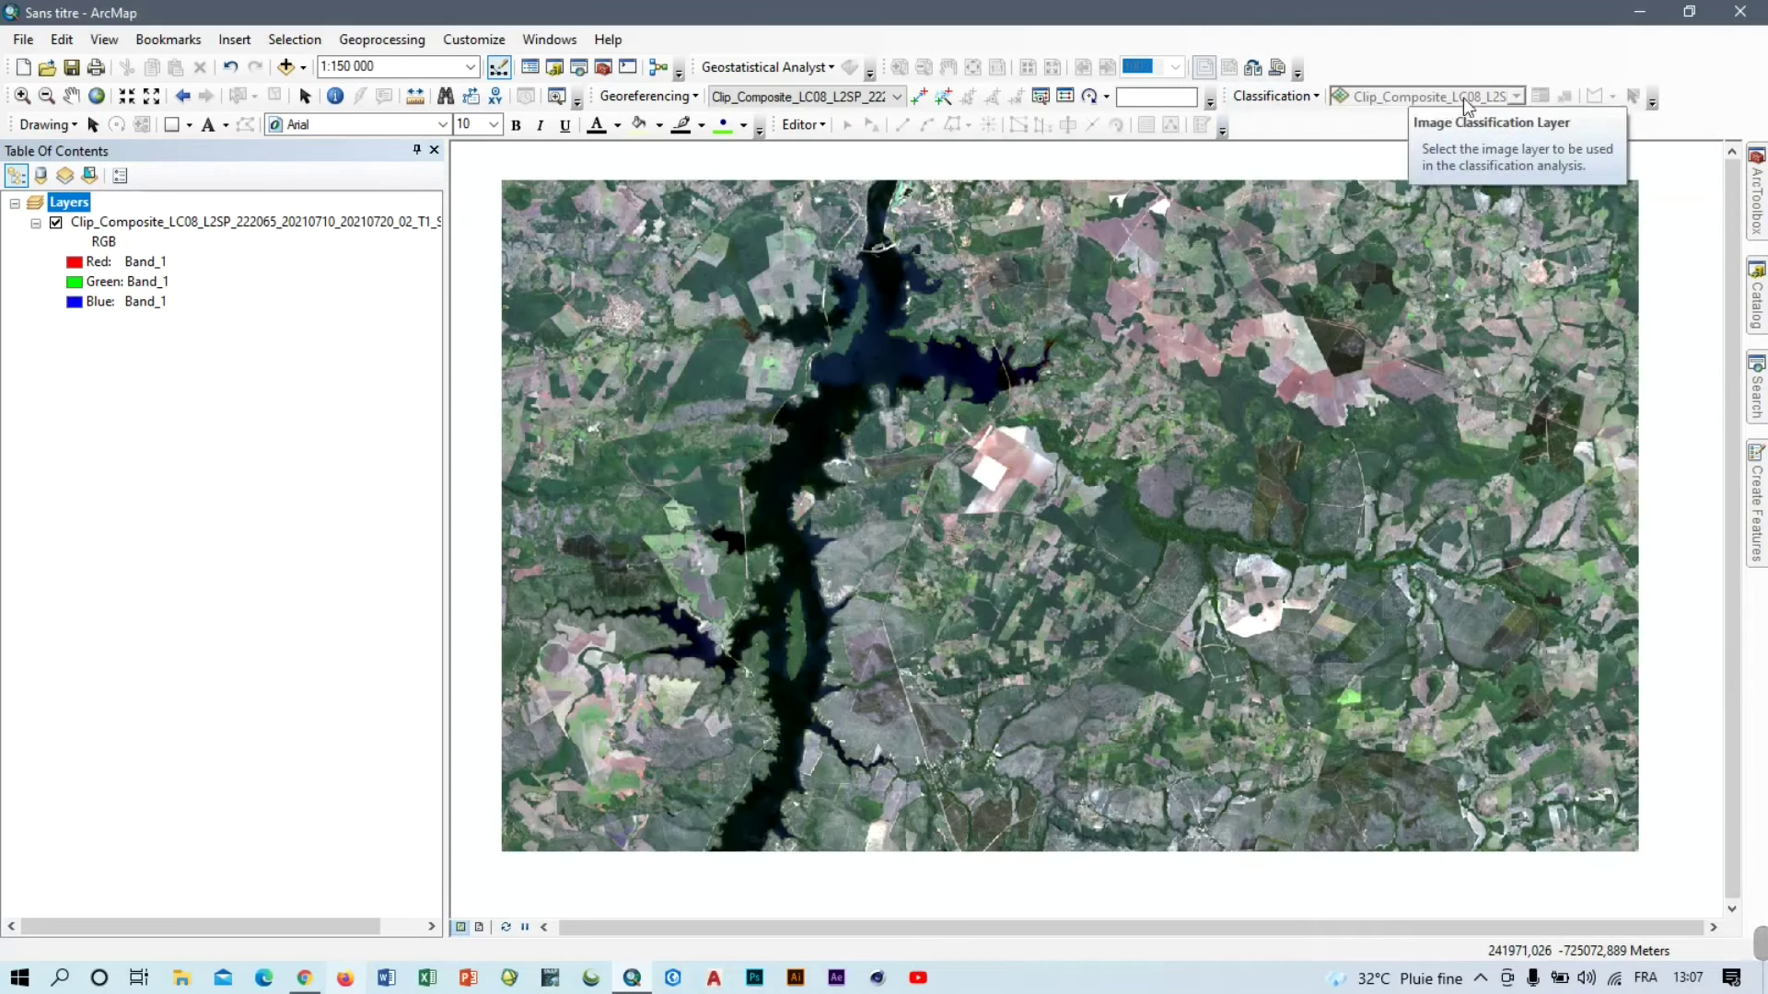
# Enable the Spatial Analyst extension.
pyautogui.click(497, 42)
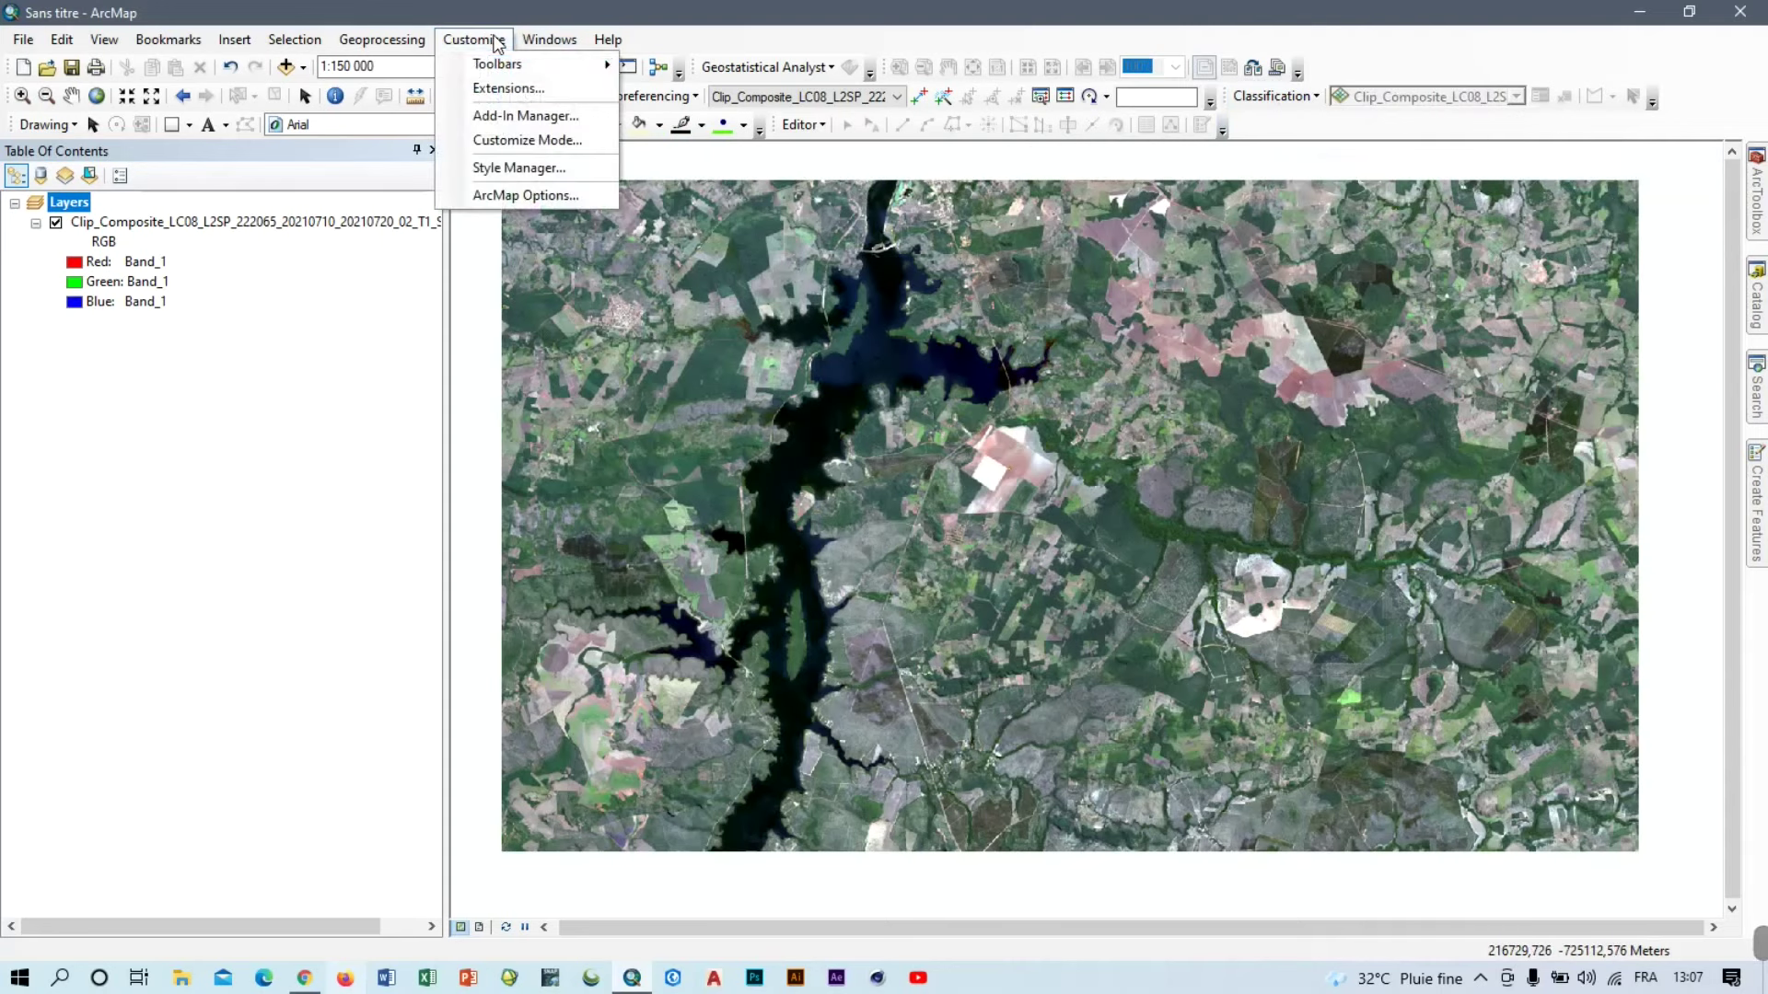
pyautogui.click(502, 88)
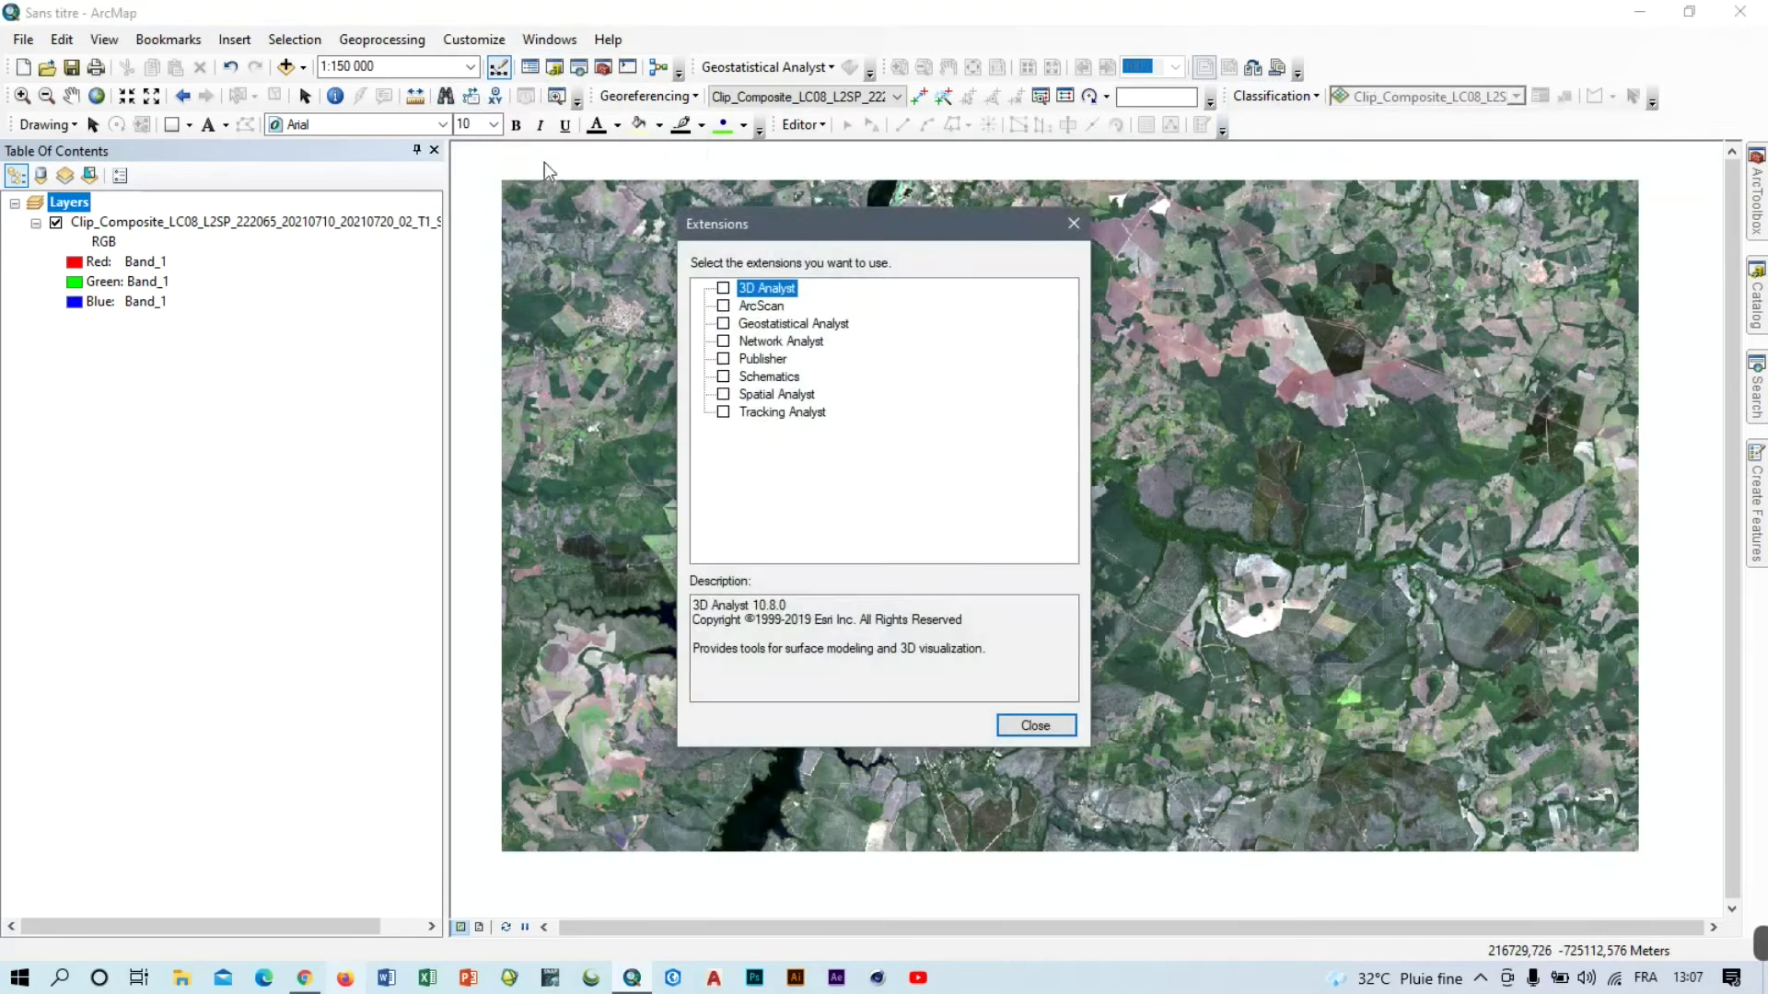
pyautogui.click(724, 395)
pyautogui.click(1035, 727)
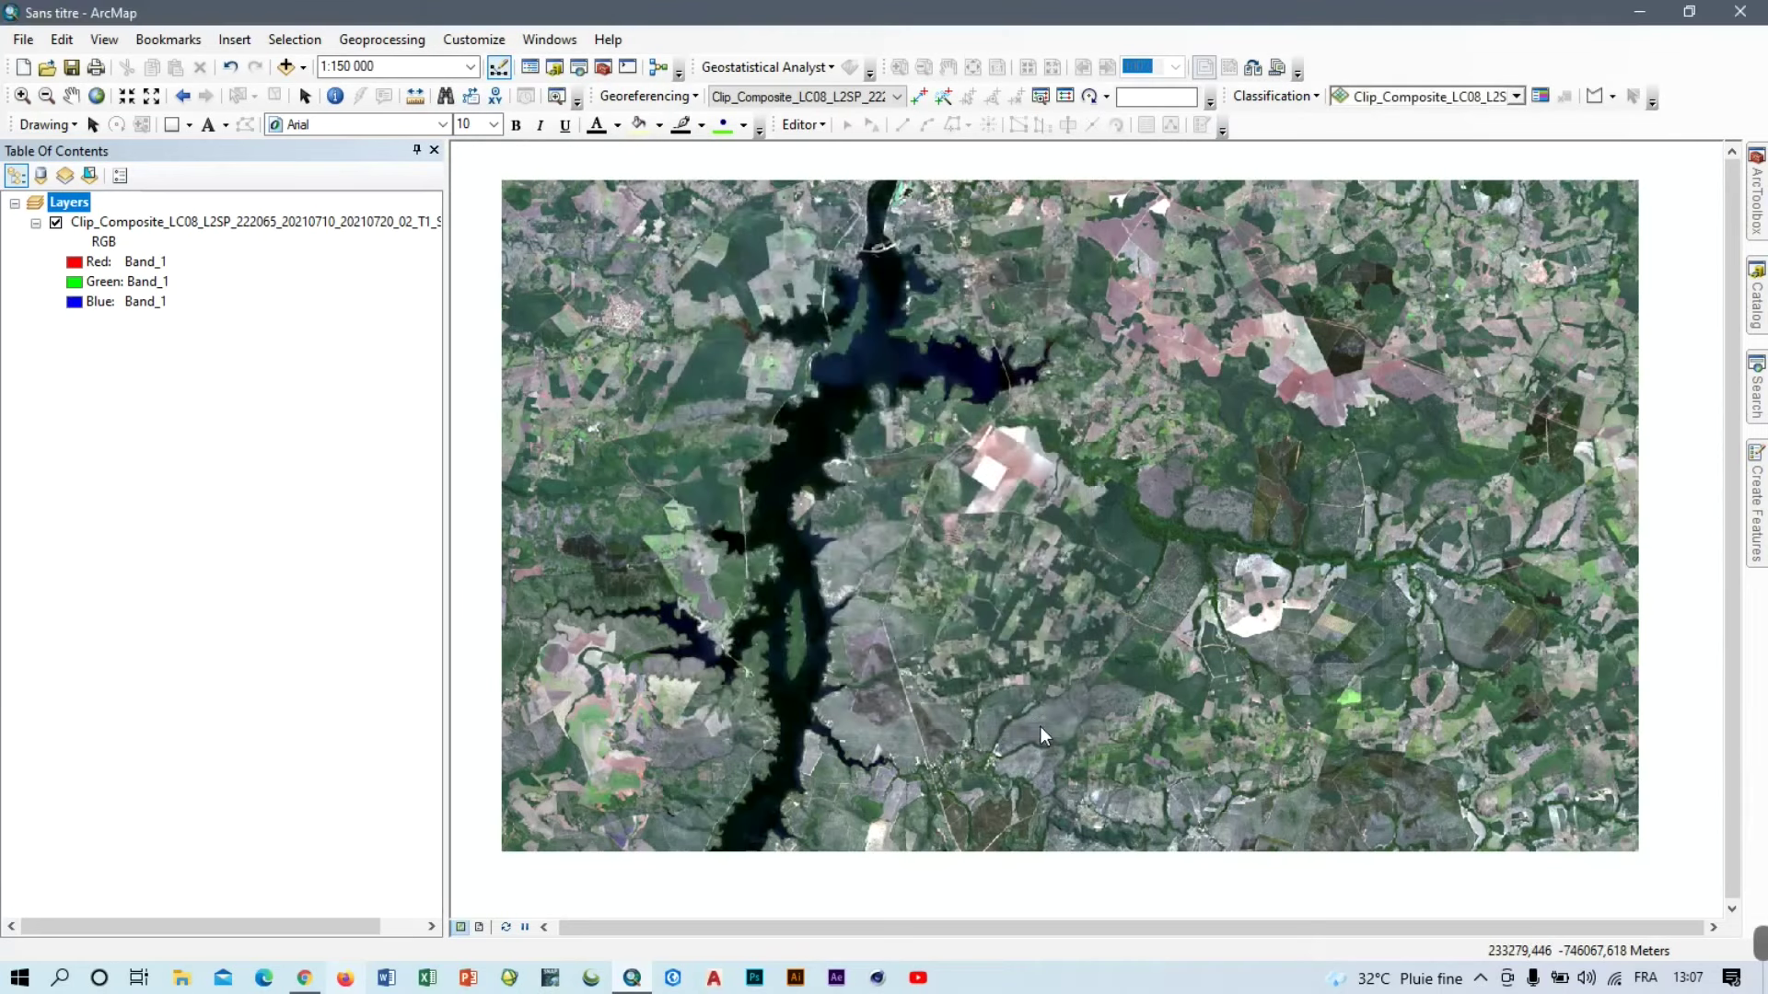
# Set the clipped composite as the image classification layer and open the Training Sample Manager, moved clear of the image.
pyautogui.click(1515, 95)
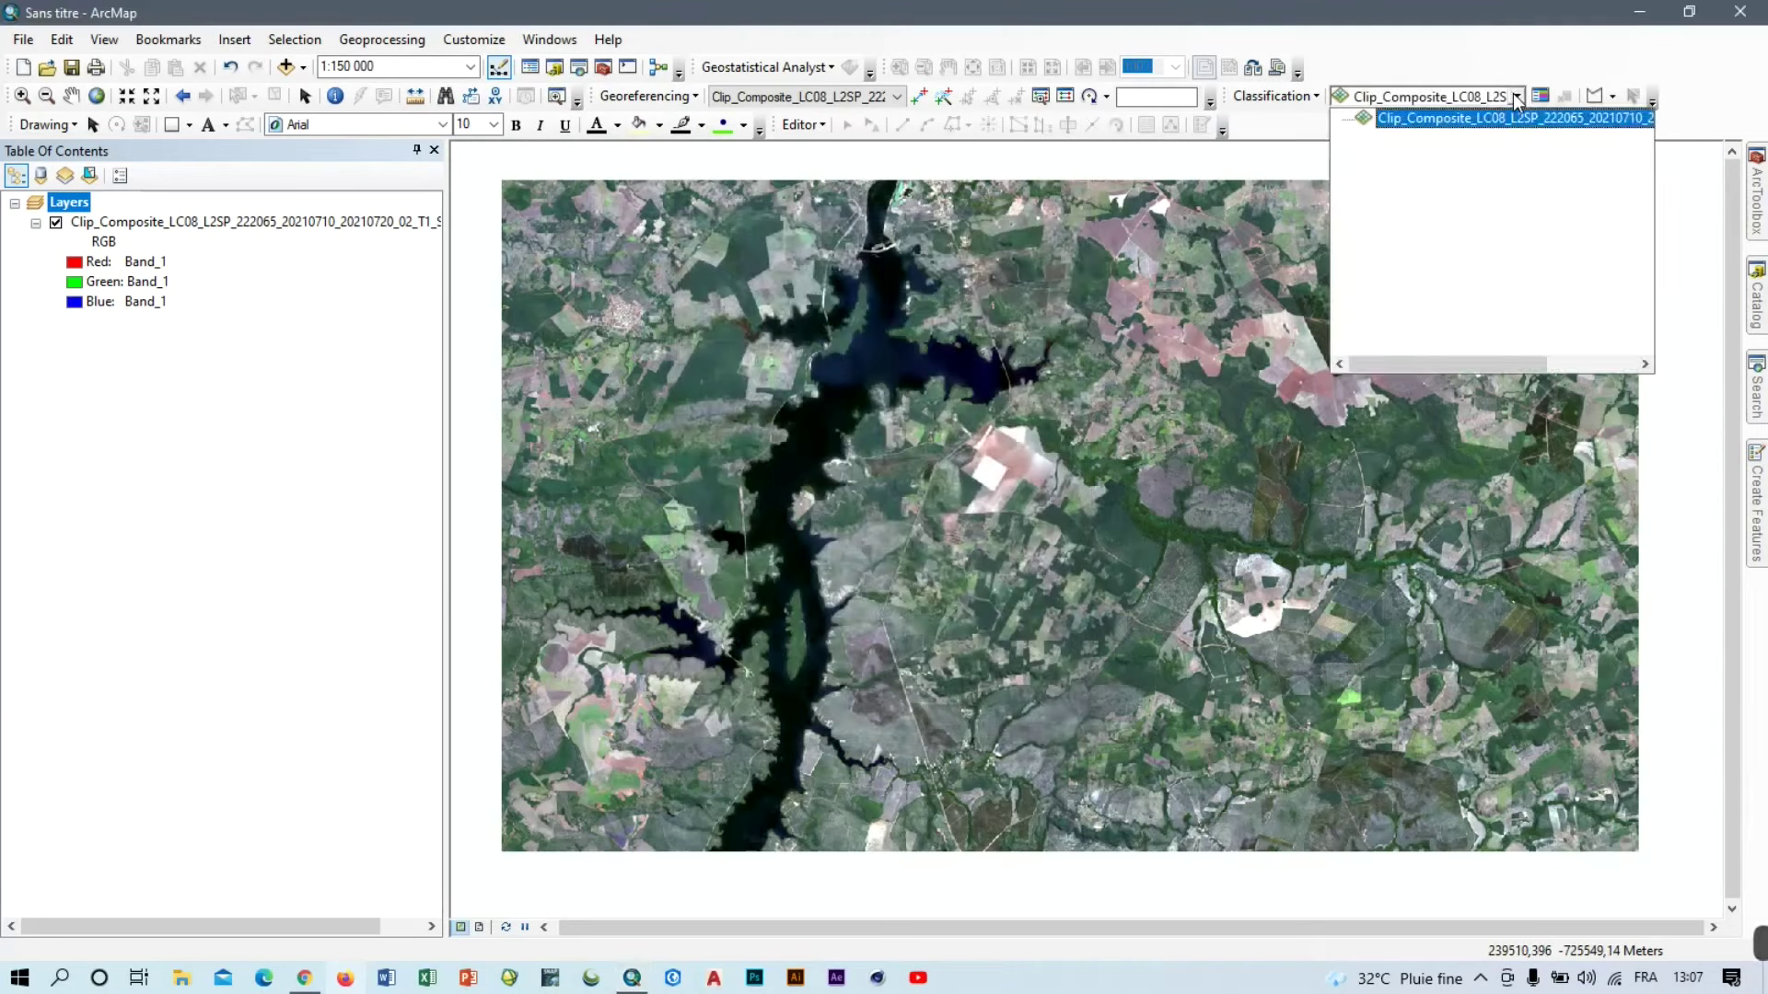
pyautogui.click(1437, 111)
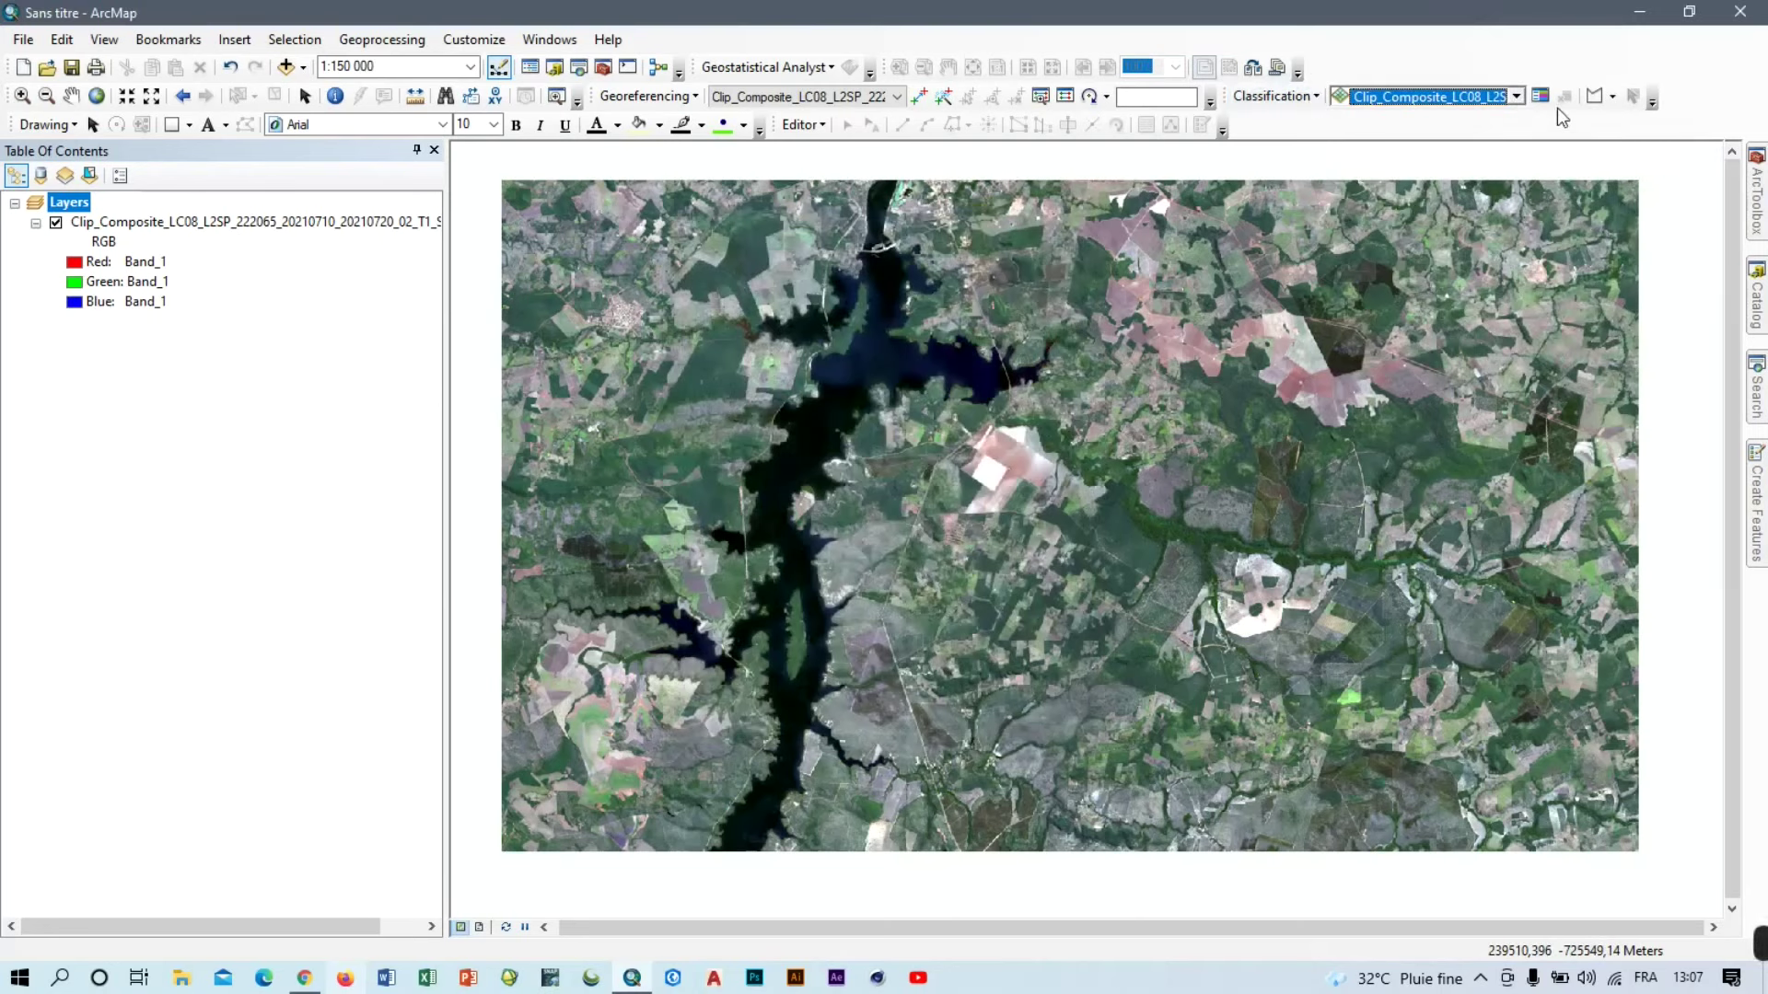
pyautogui.click(1274, 98)
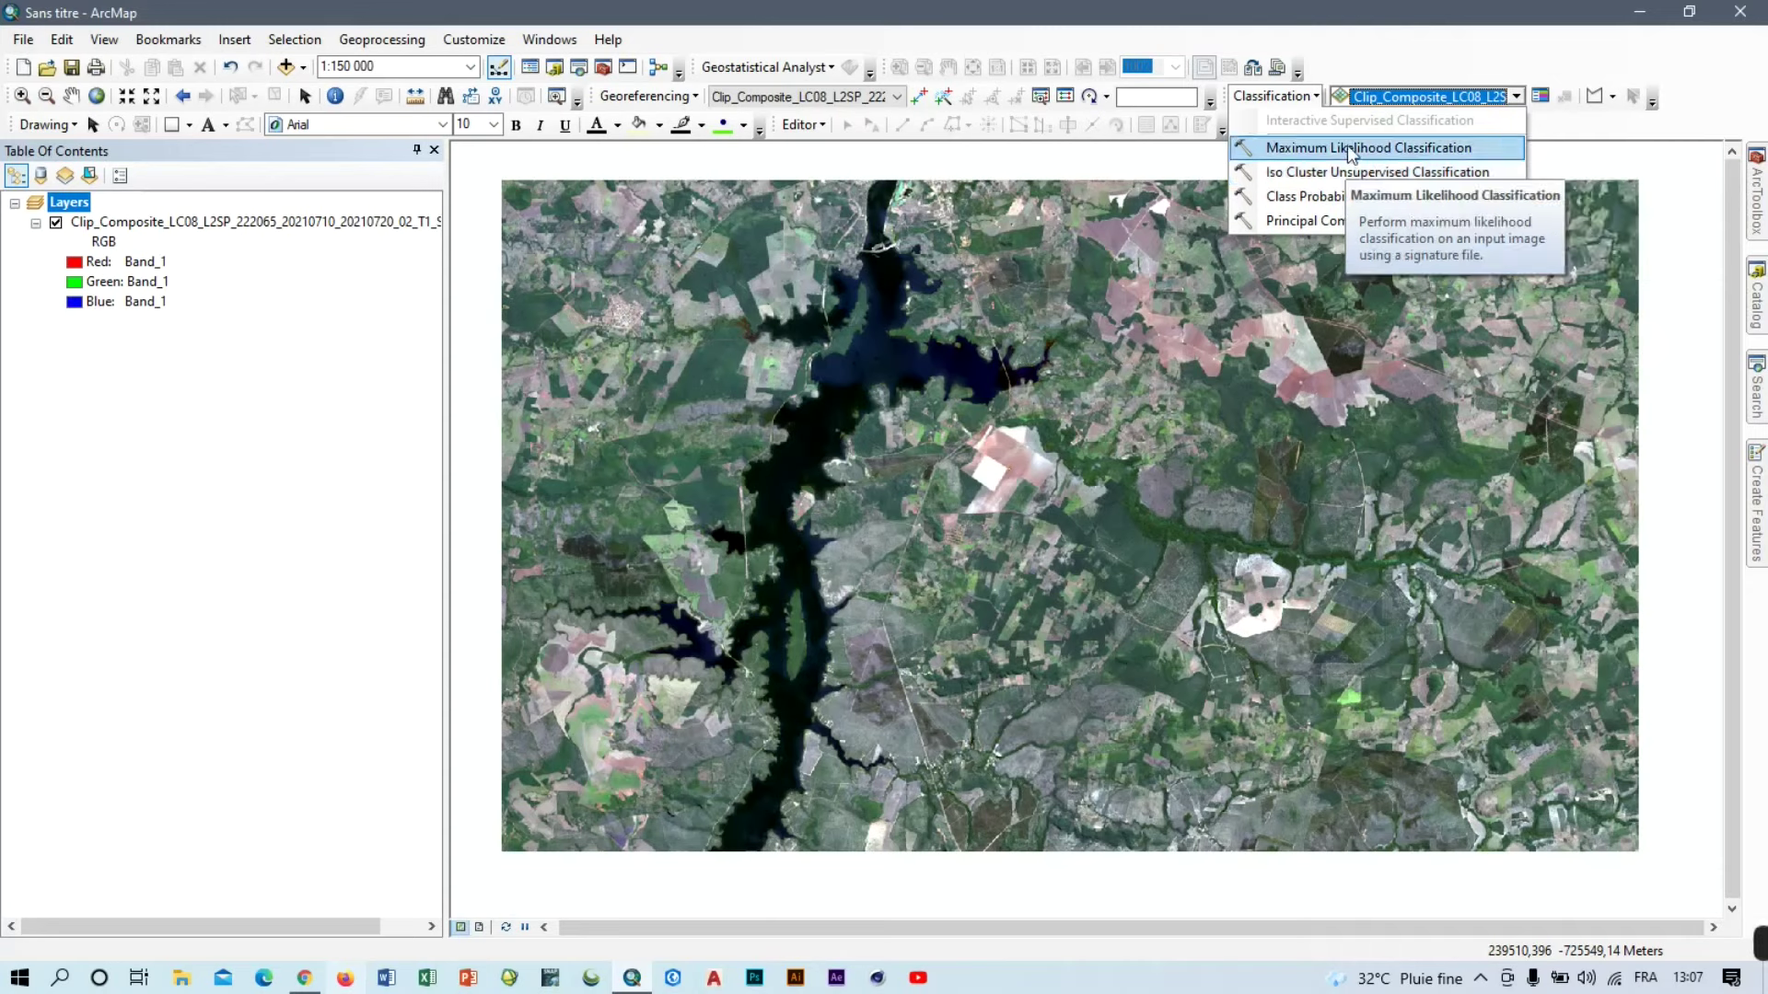
pyautogui.click(1298, 96)
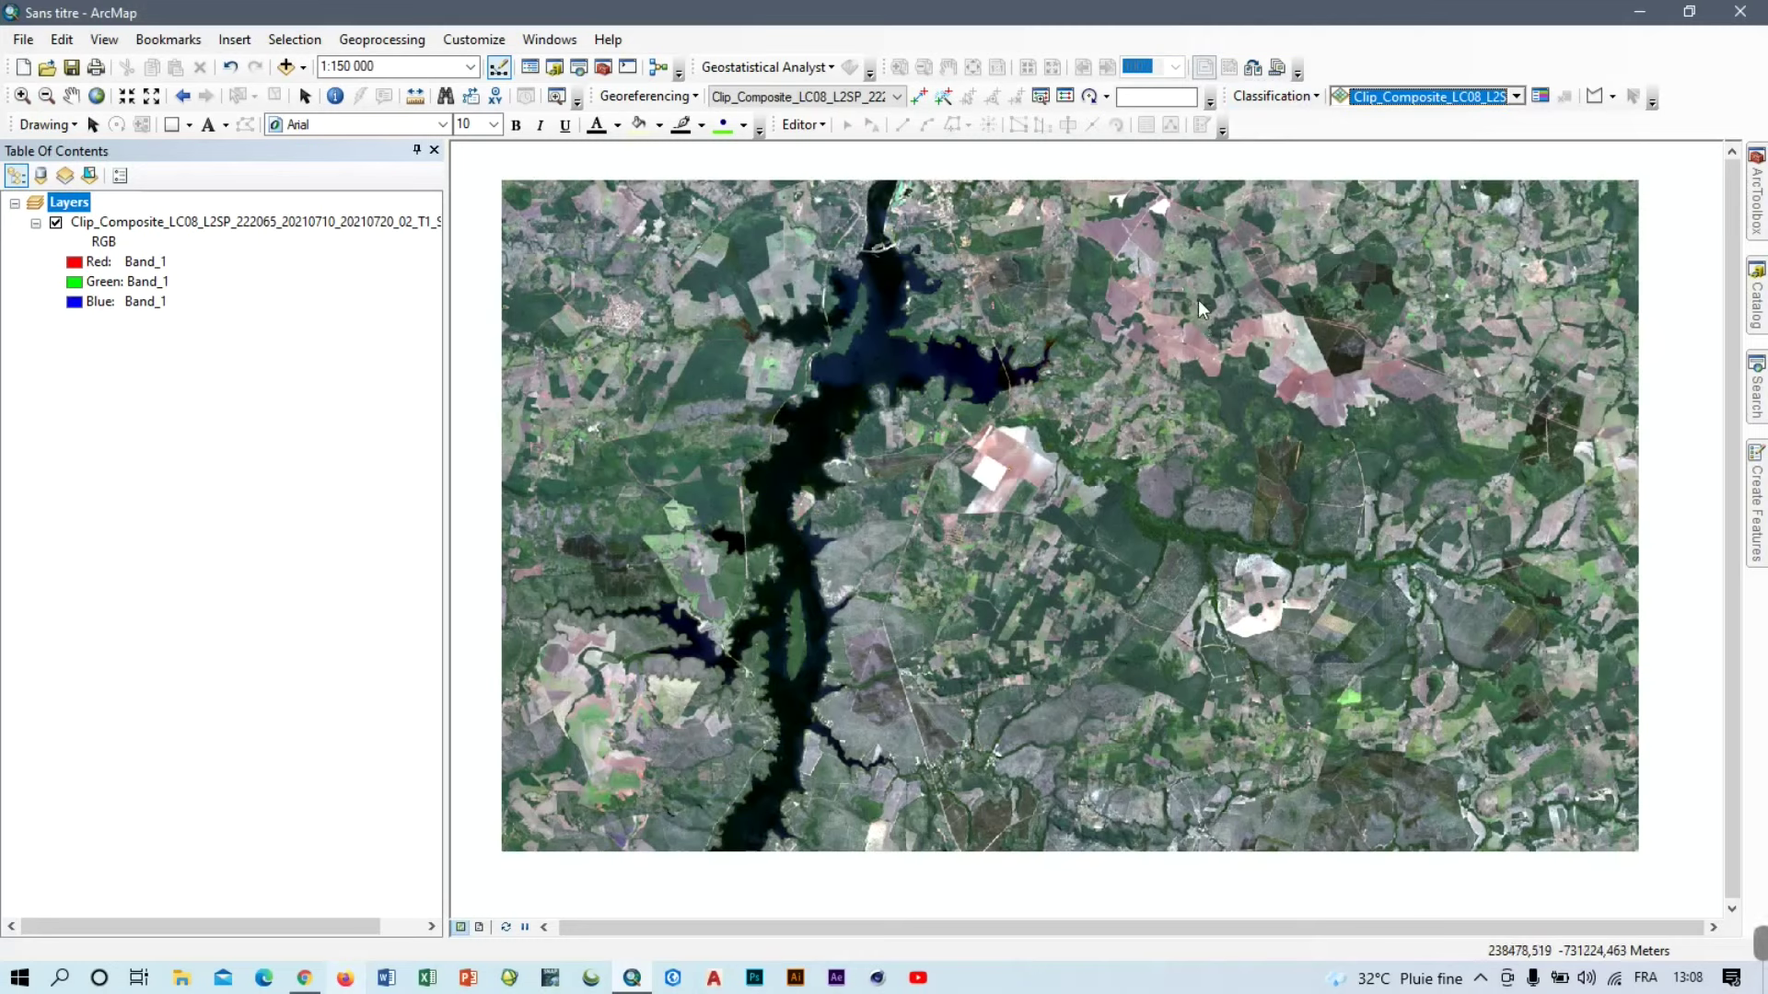
pyautogui.click(1543, 96)
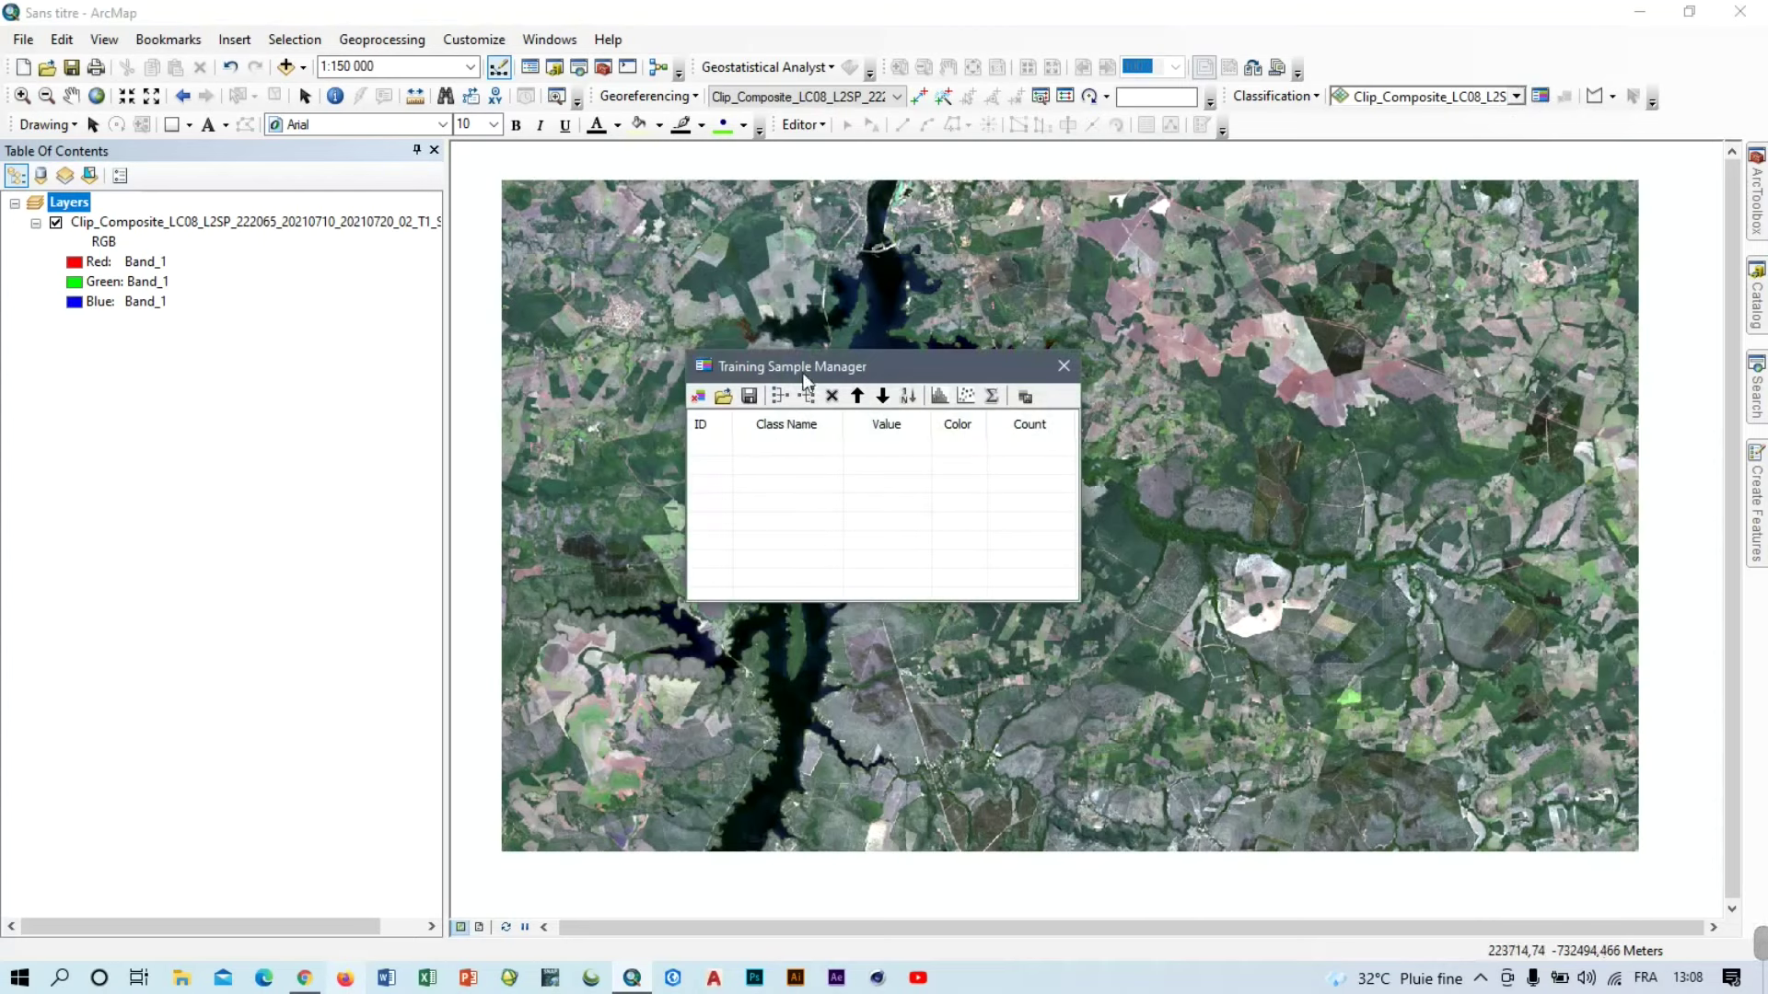
pyautogui.moveTo(917, 366); pyautogui.dragTo(301, 383)
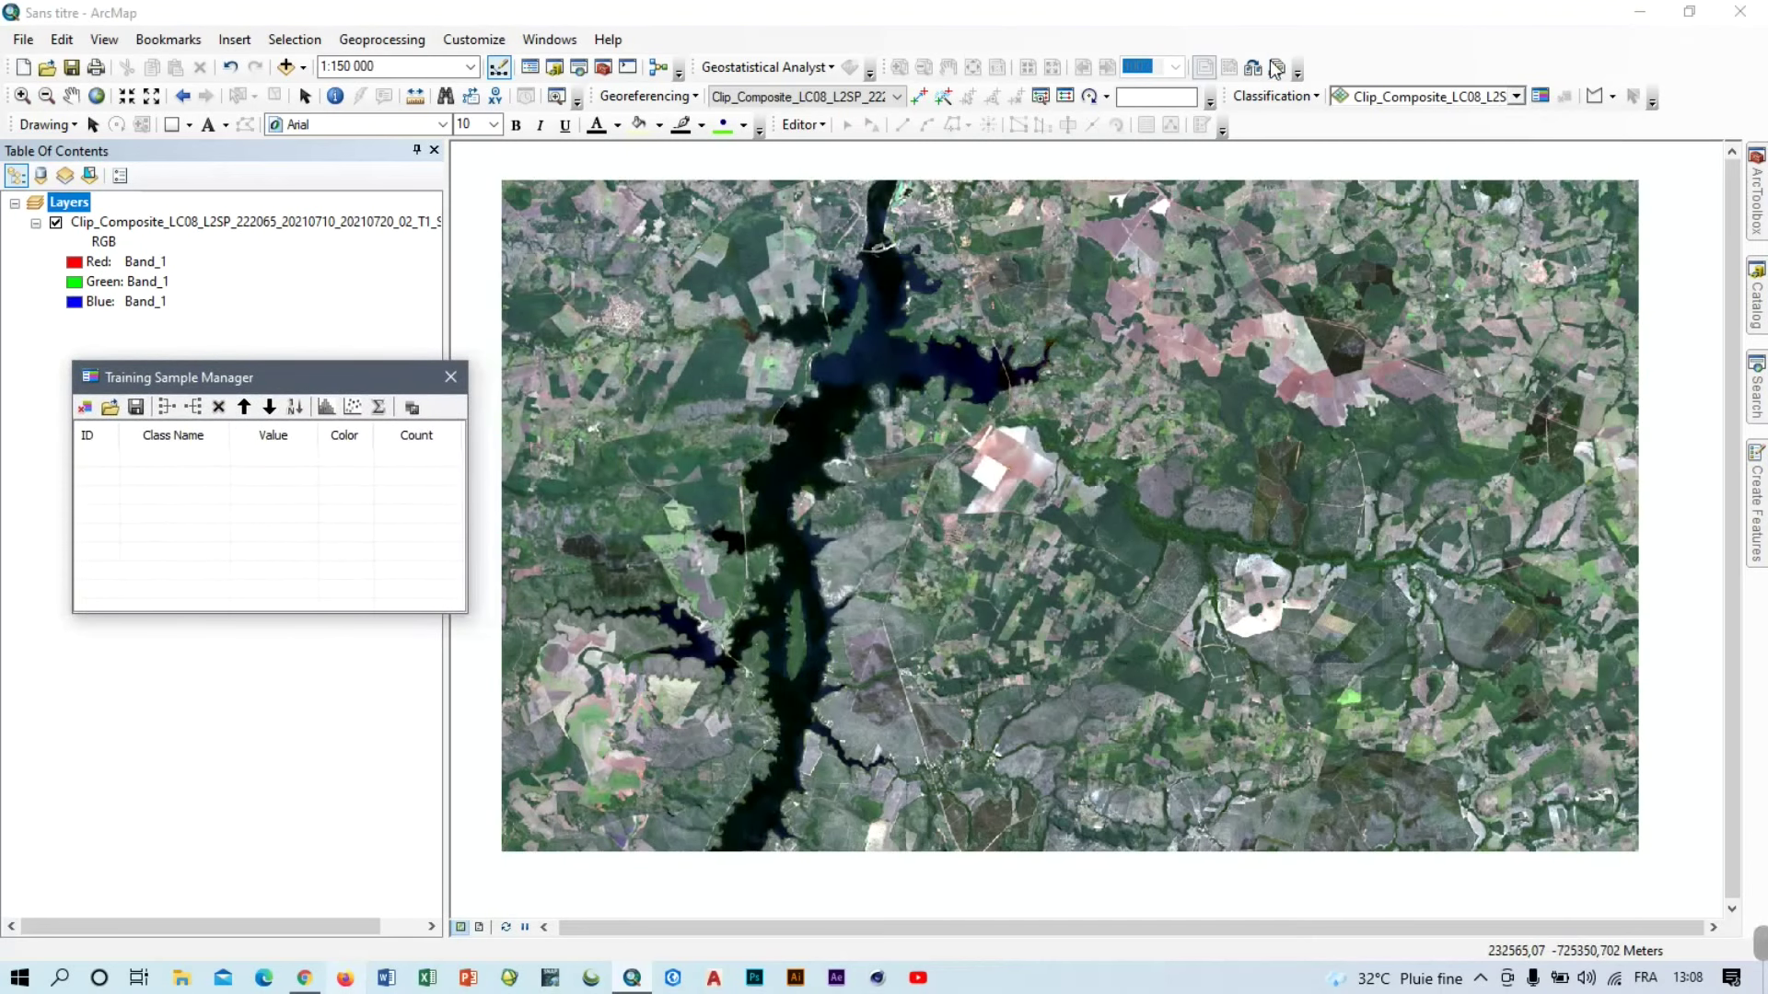
# Draw a small five-sided polygon training sample on the bluish water at the western shore of the river junction.
pyautogui.click(1612, 96)
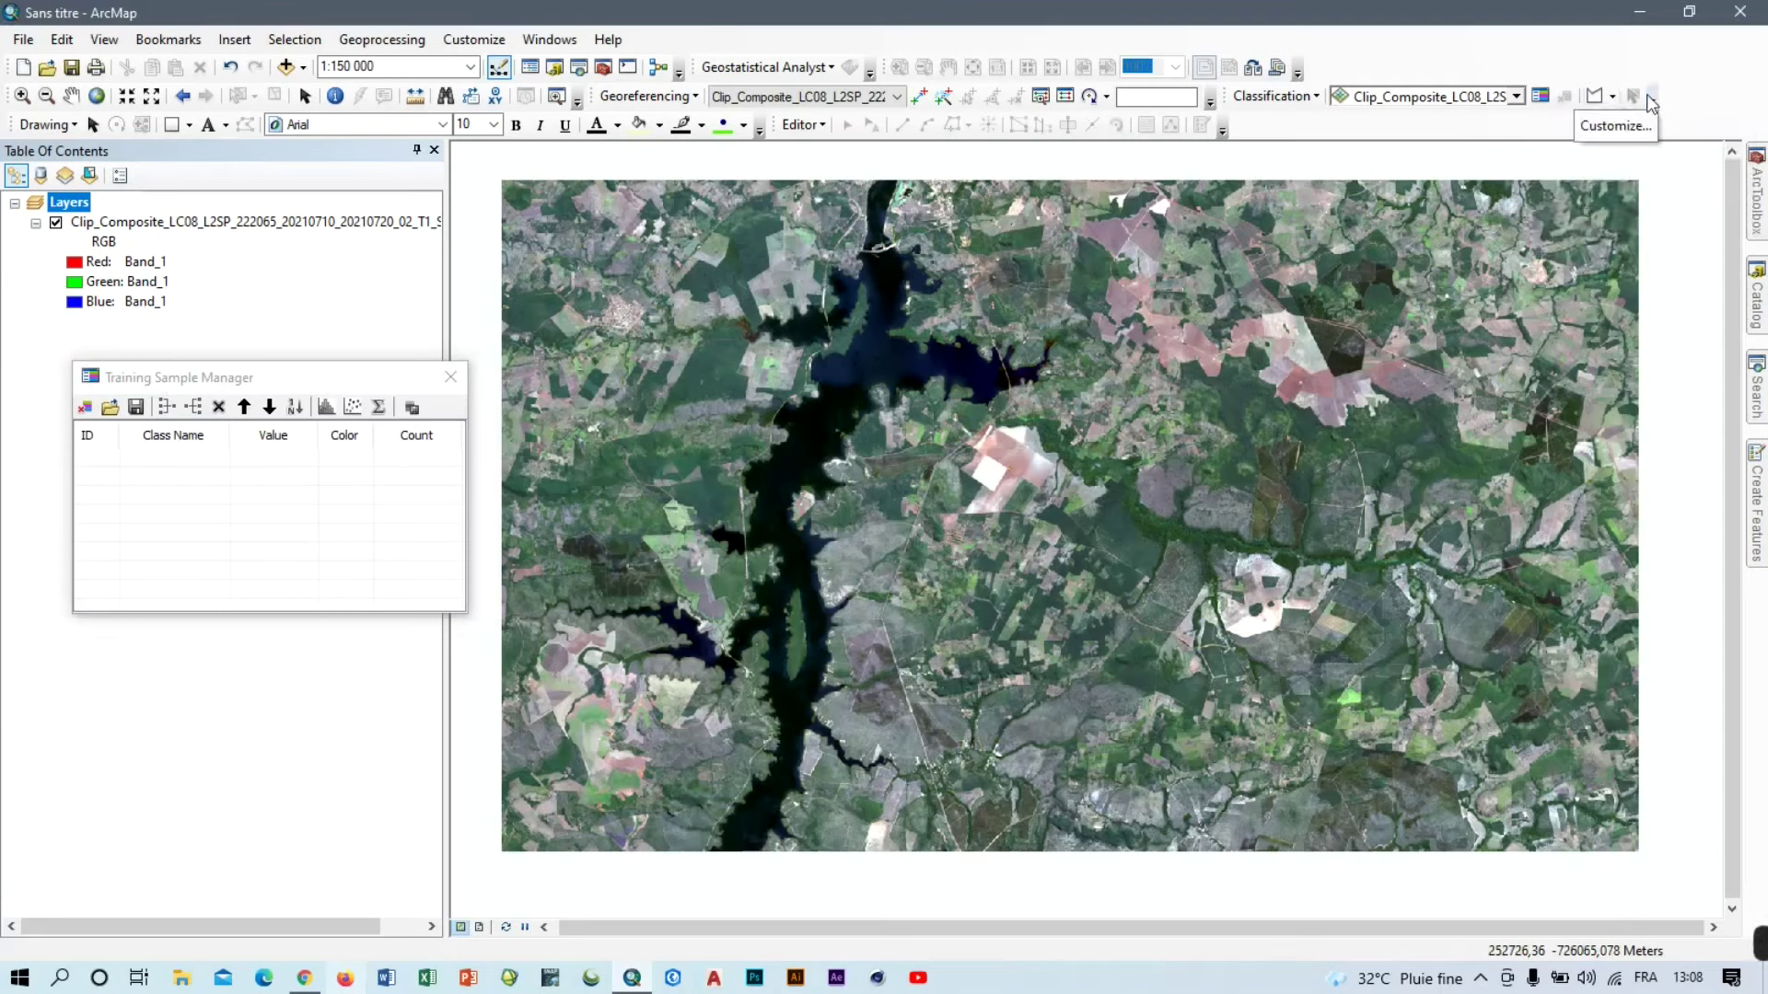
pyautogui.click(1494, 230)
pyautogui.click(1594, 96)
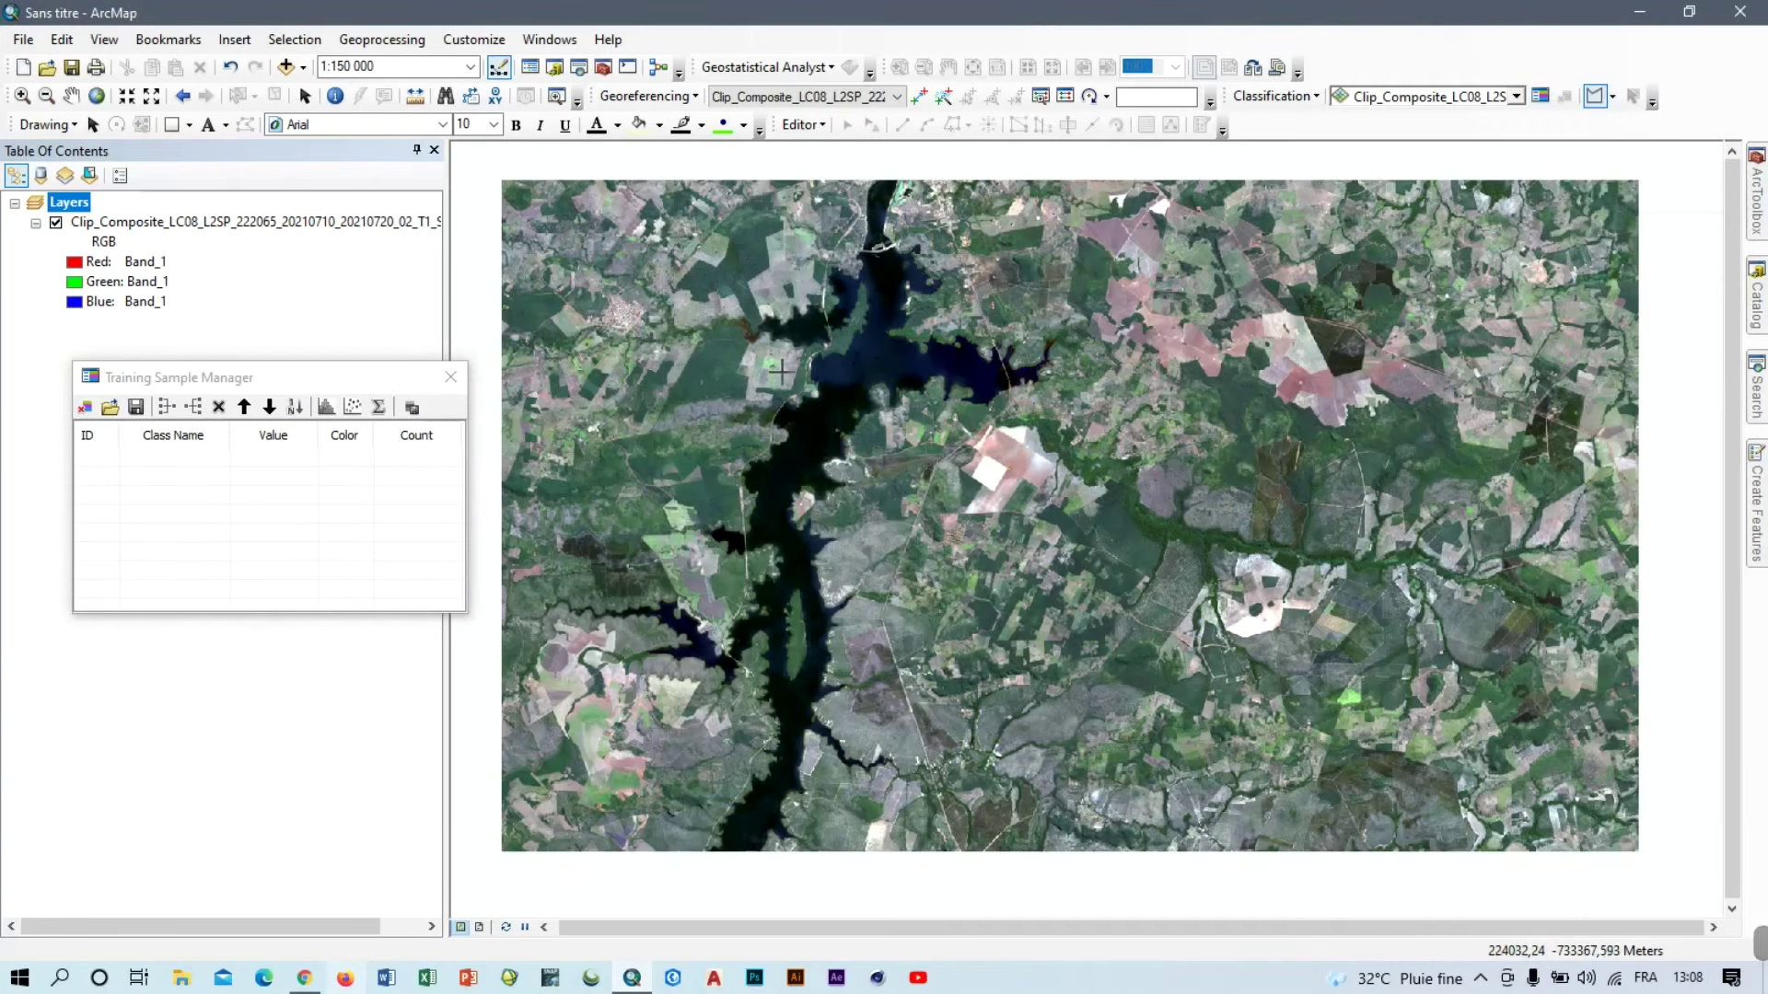
pyautogui.scroll(2, 857, 376)
pyautogui.scroll(3, 859, 374)
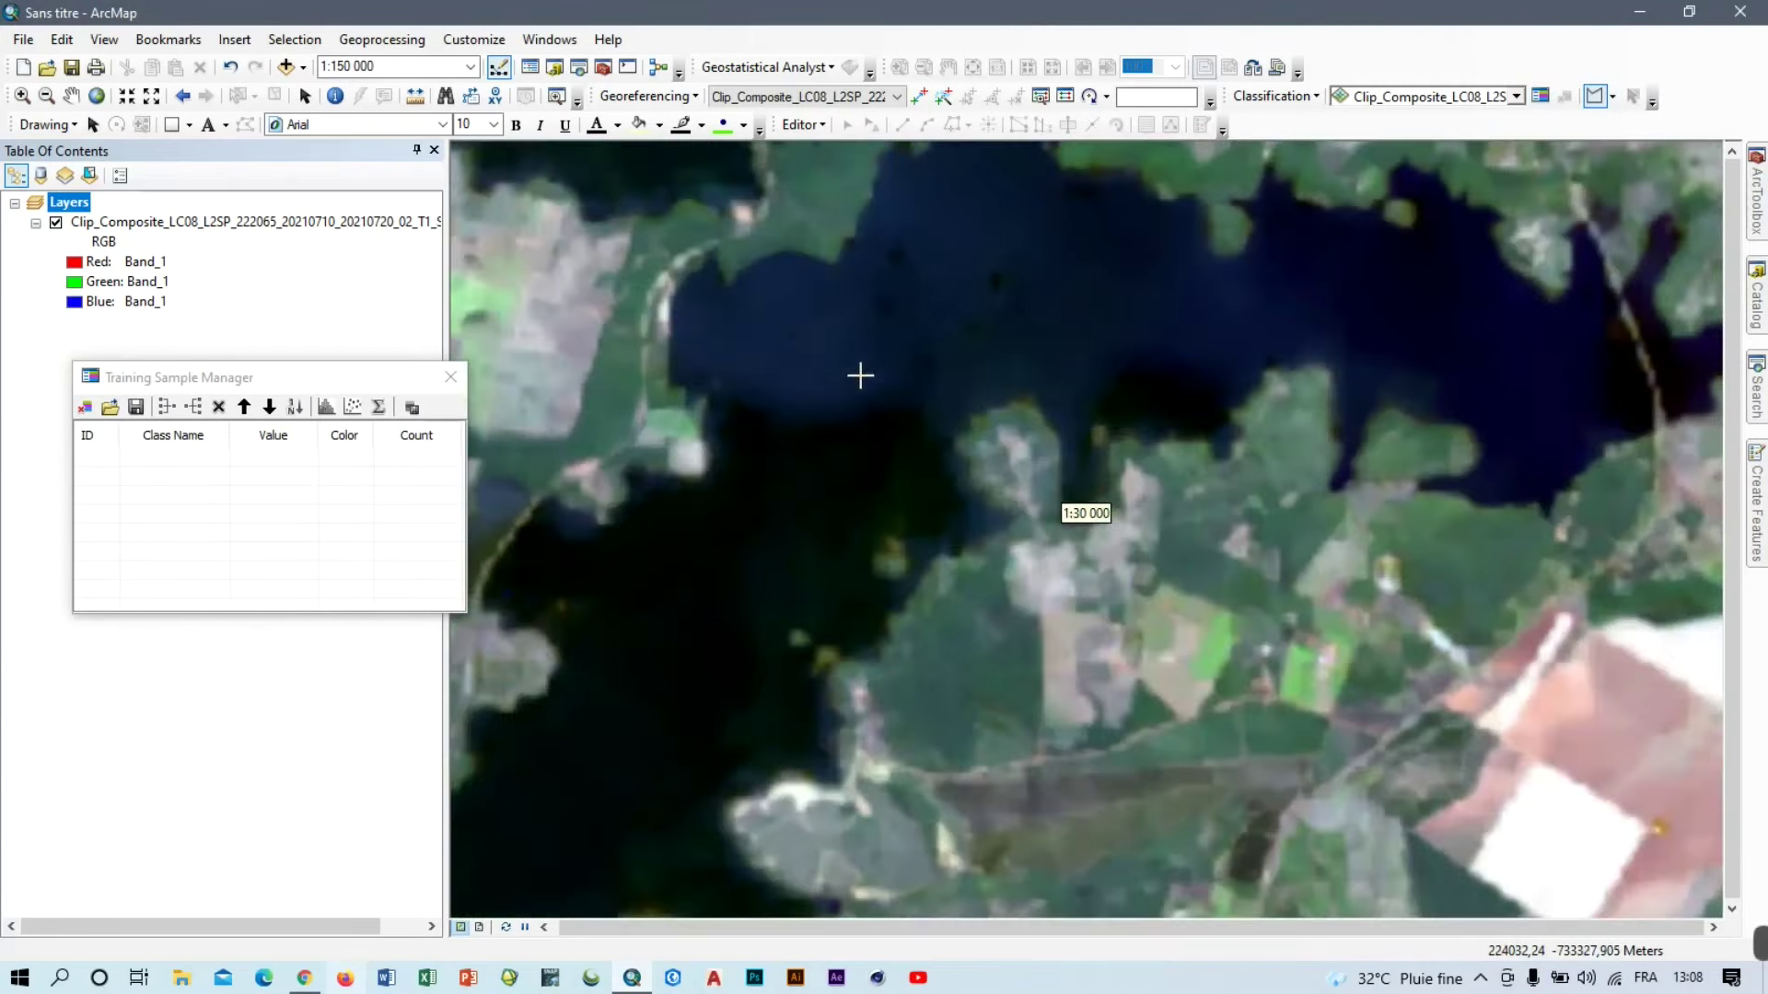
pyautogui.scroll(-2, 846, 402)
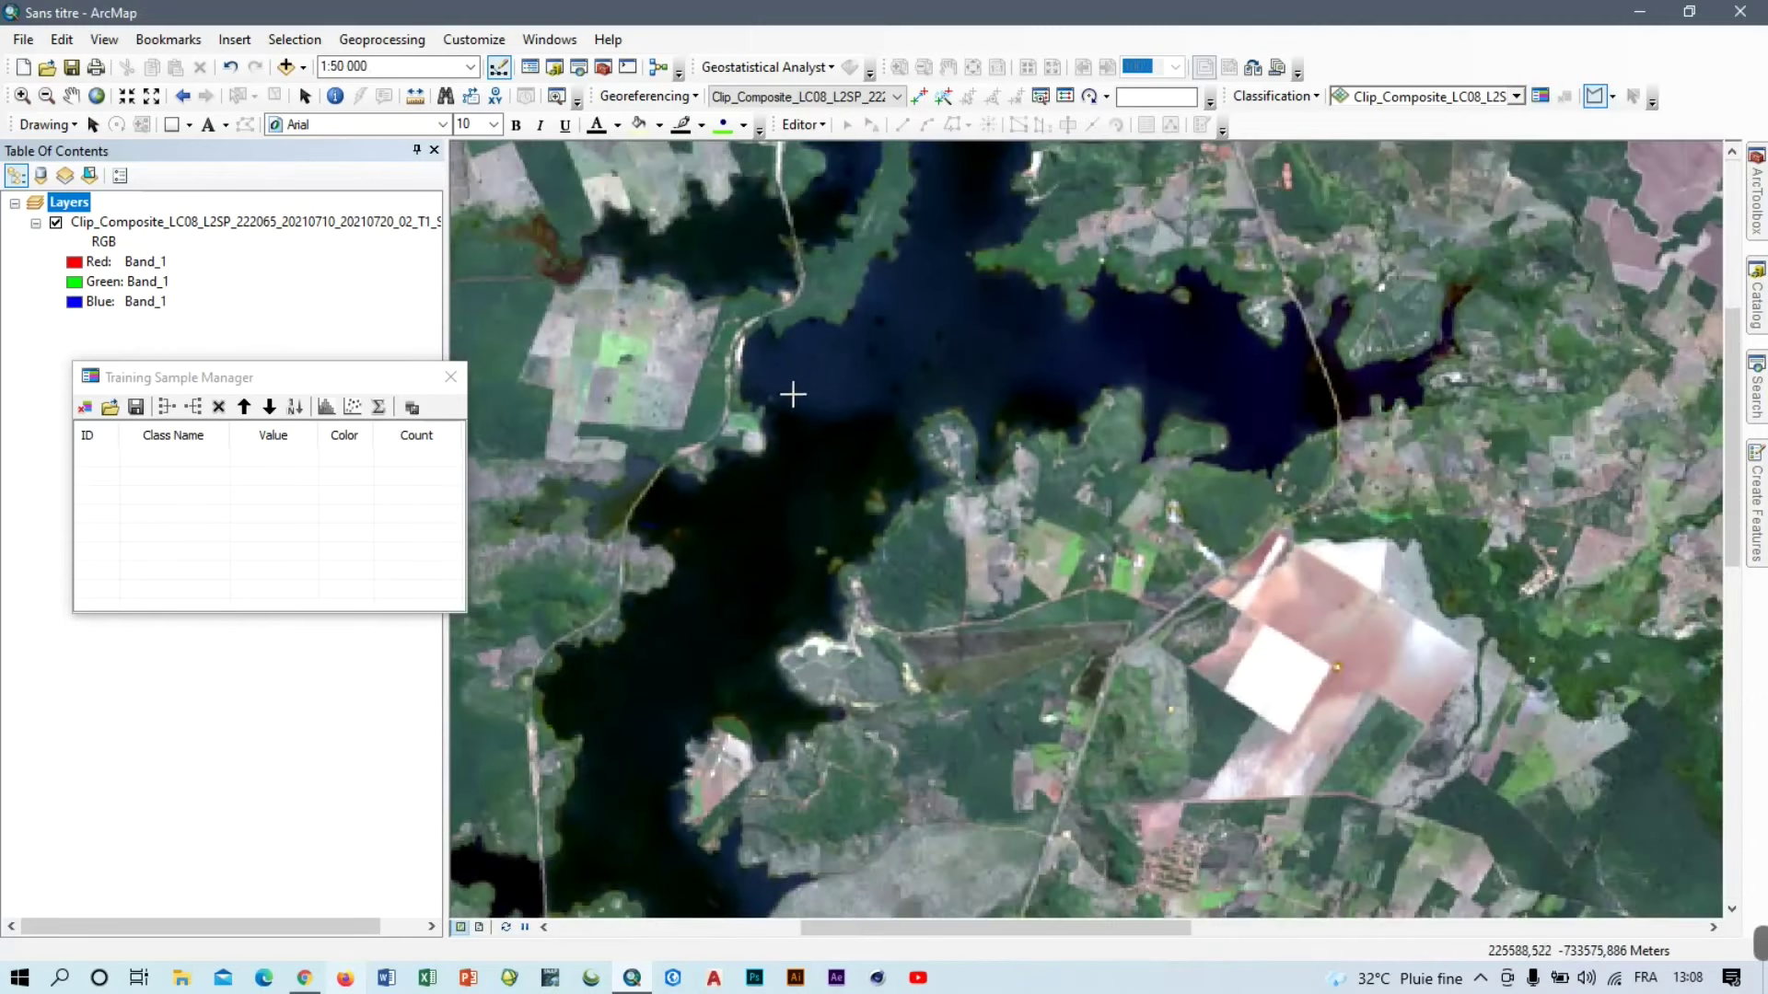
pyautogui.click(830, 354)
pyautogui.click(807, 364)
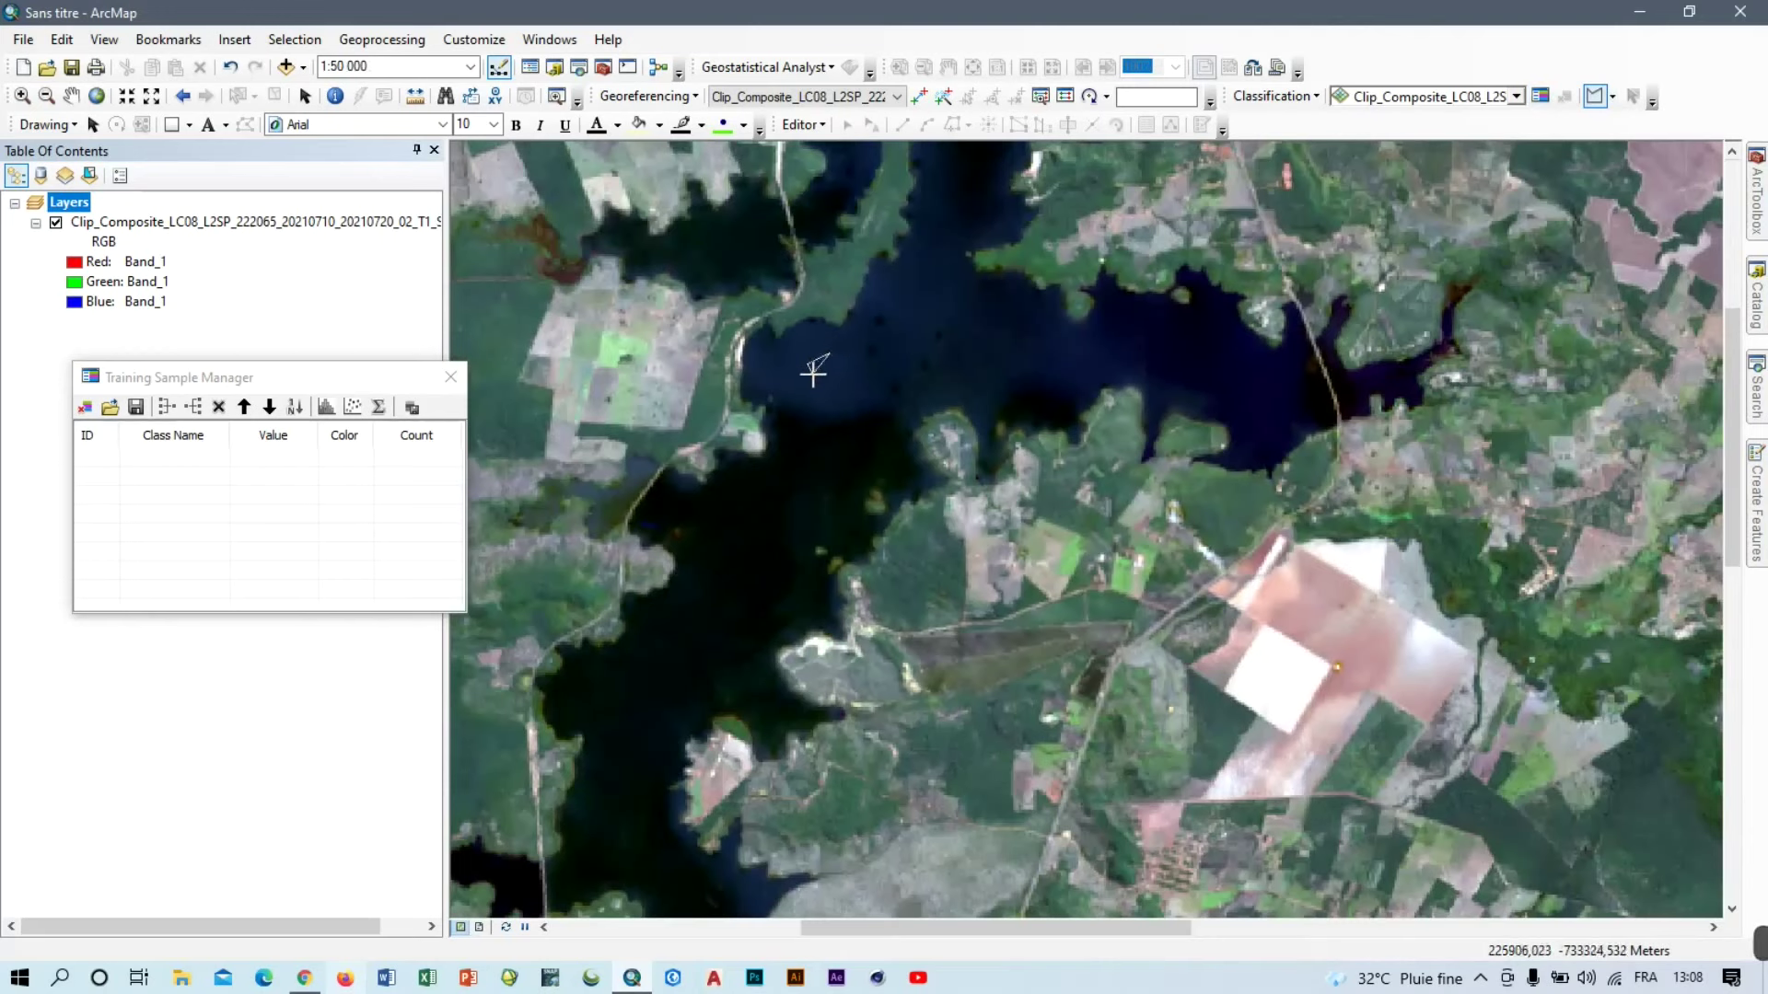
pyautogui.click(817, 379)
pyautogui.click(836, 384)
pyautogui.doubleClick(841, 366)
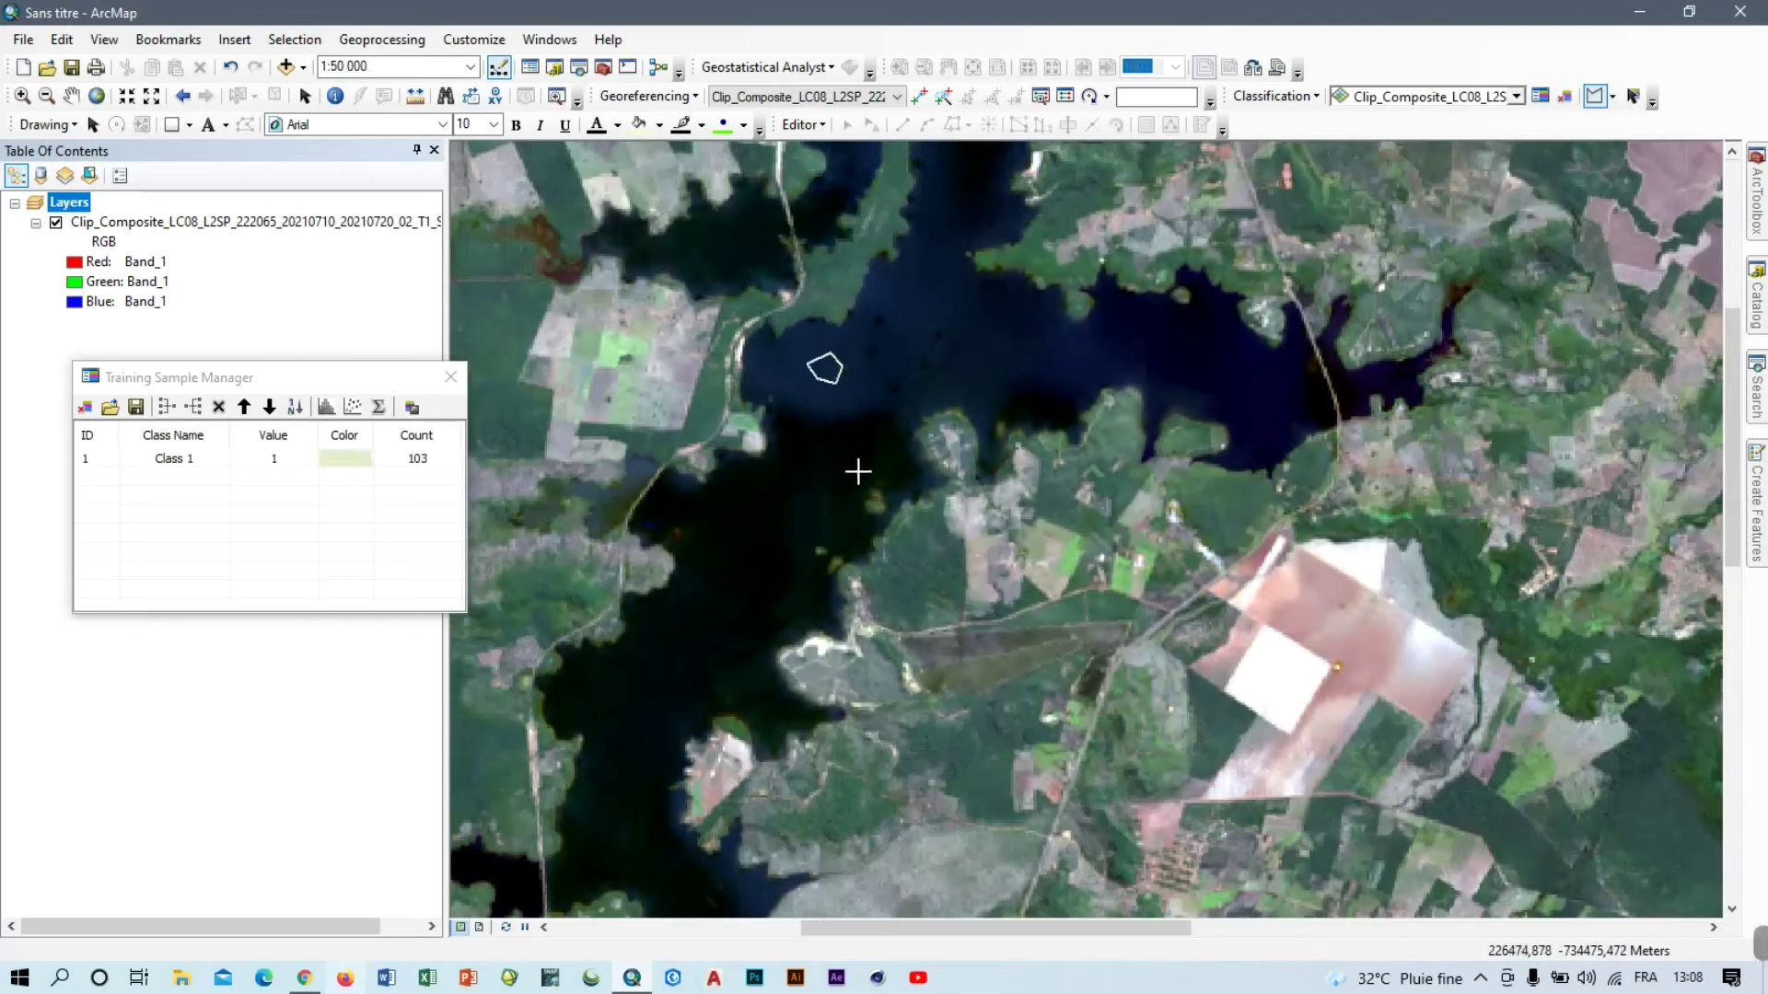
# Draw a second polygon training sample on the black water just south of the first one.
pyautogui.click(812, 448)
pyautogui.click(783, 464)
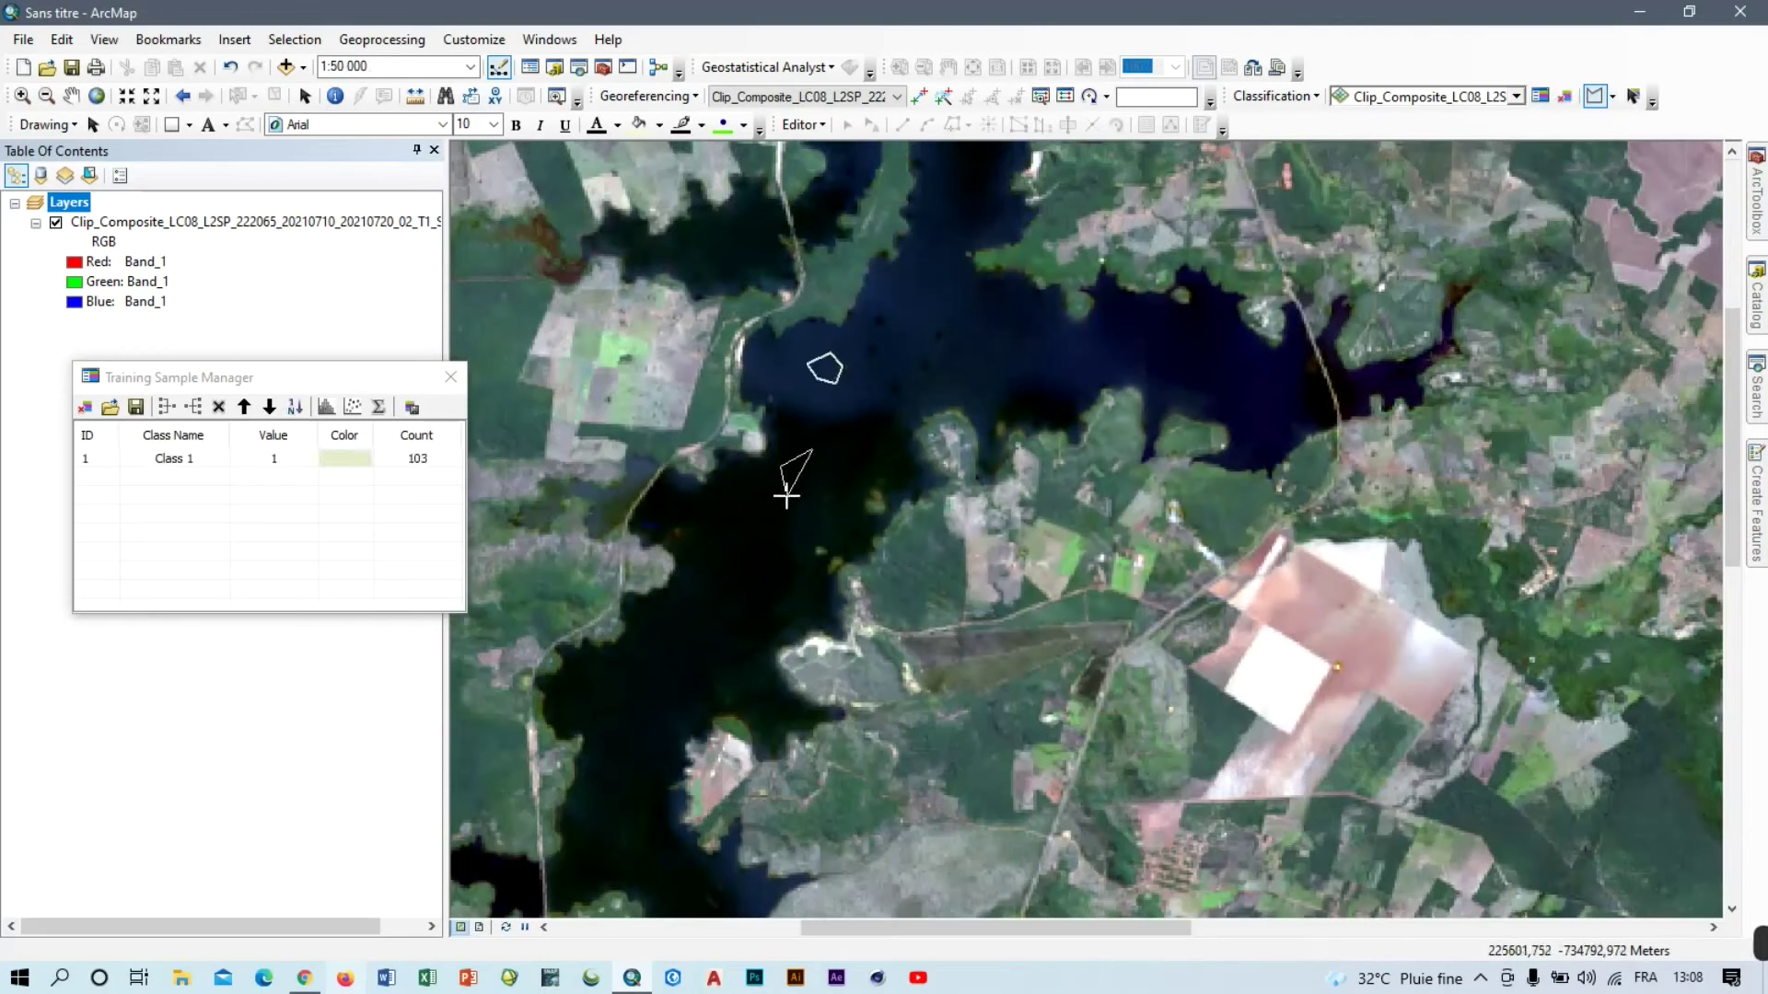
pyautogui.click(781, 494)
pyautogui.click(813, 497)
pyautogui.doubleClick(815, 474)
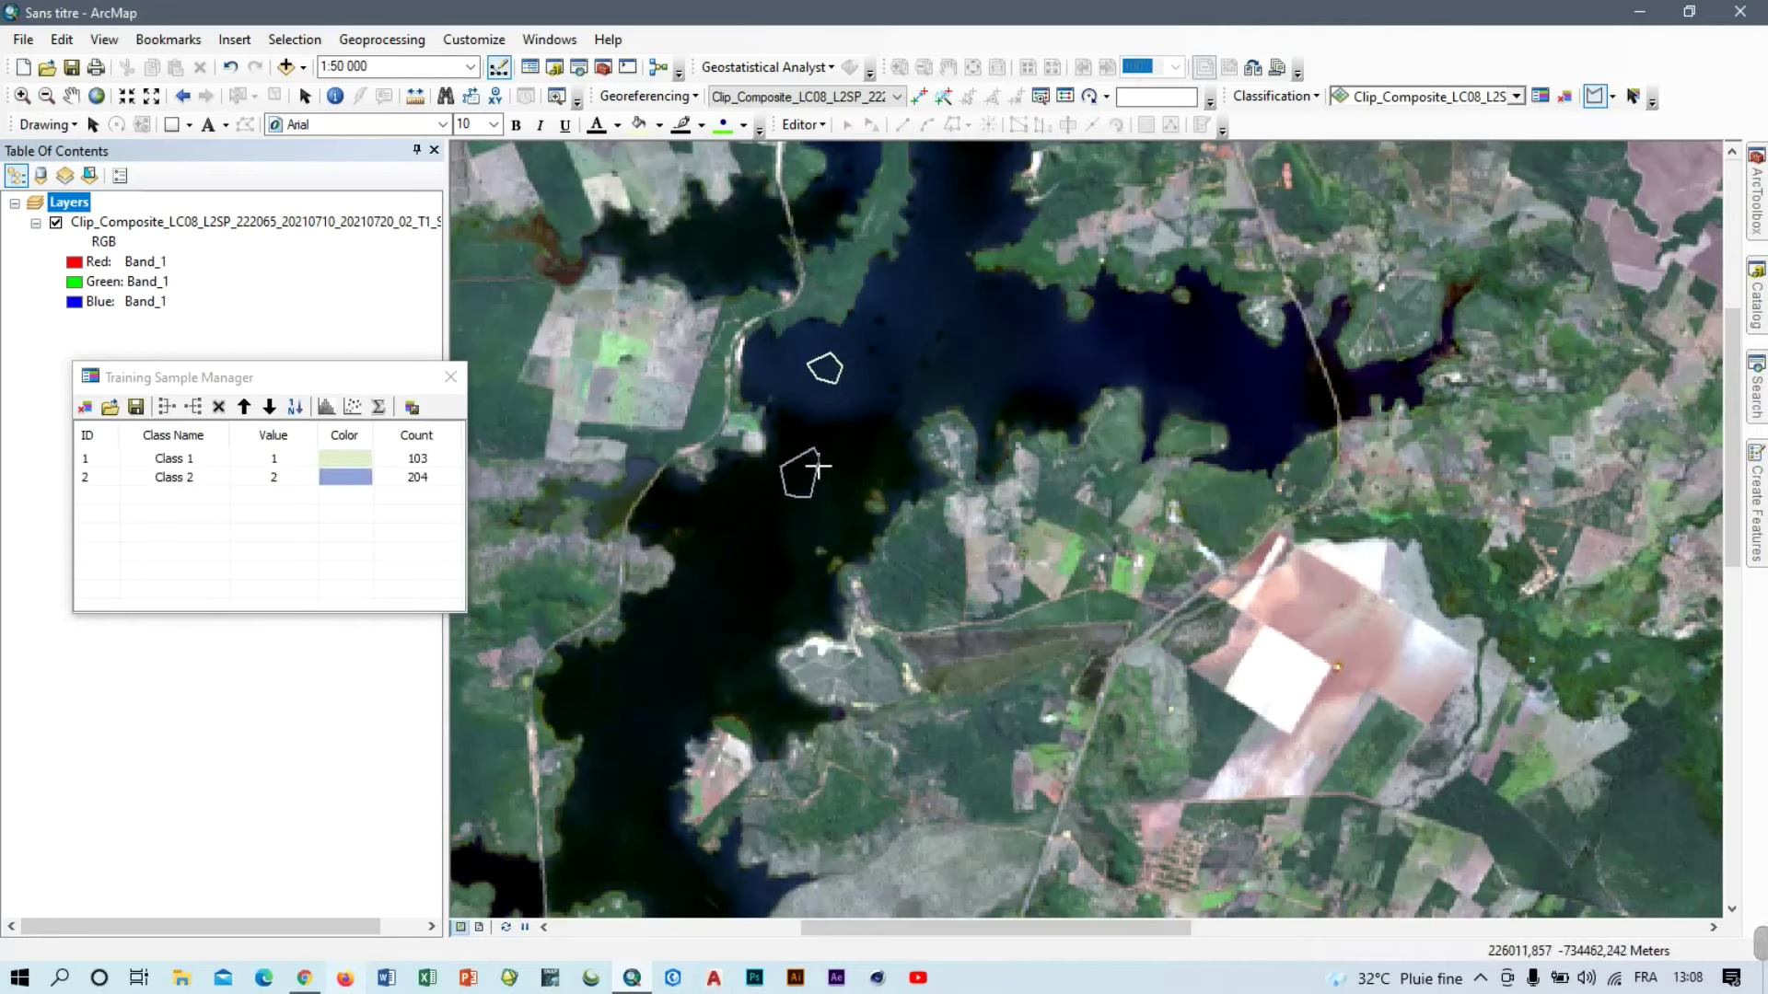
# Draw a third polygon training sample on the dark blue water of the river's eastern branch.
pyautogui.click(1179, 347)
pyautogui.click(1146, 351)
pyautogui.click(1154, 374)
pyautogui.click(1177, 380)
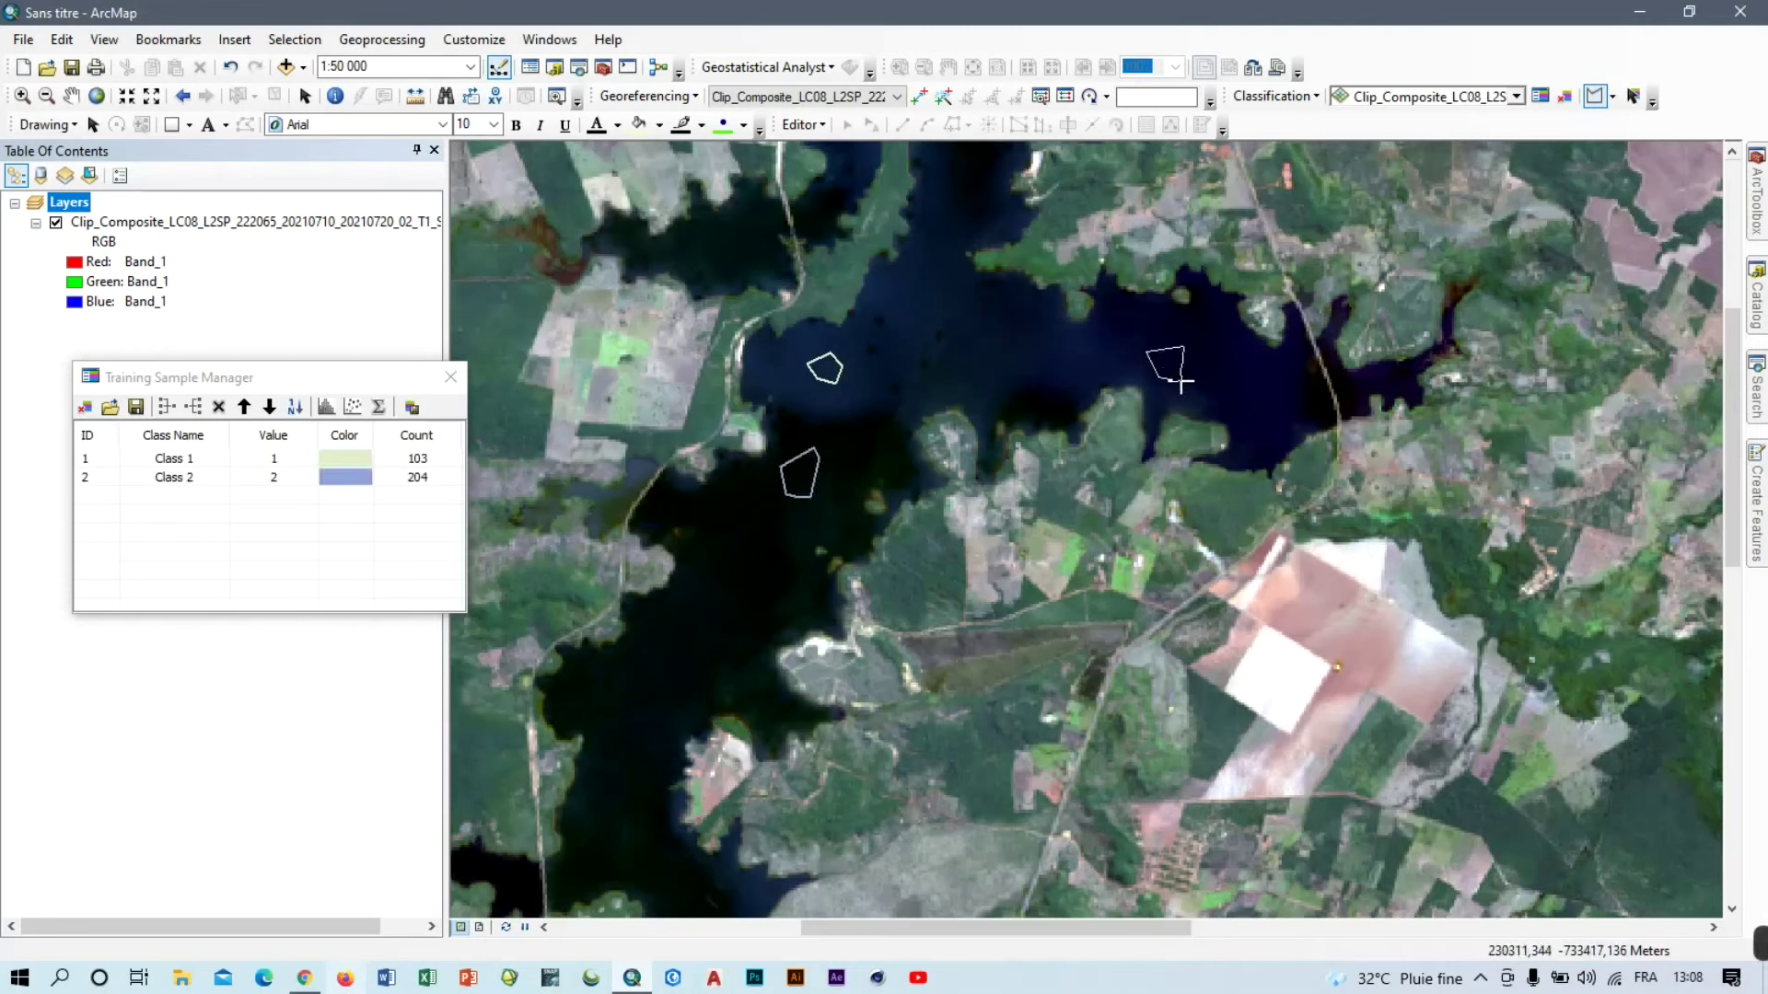
pyautogui.doubleClick(1200, 363)
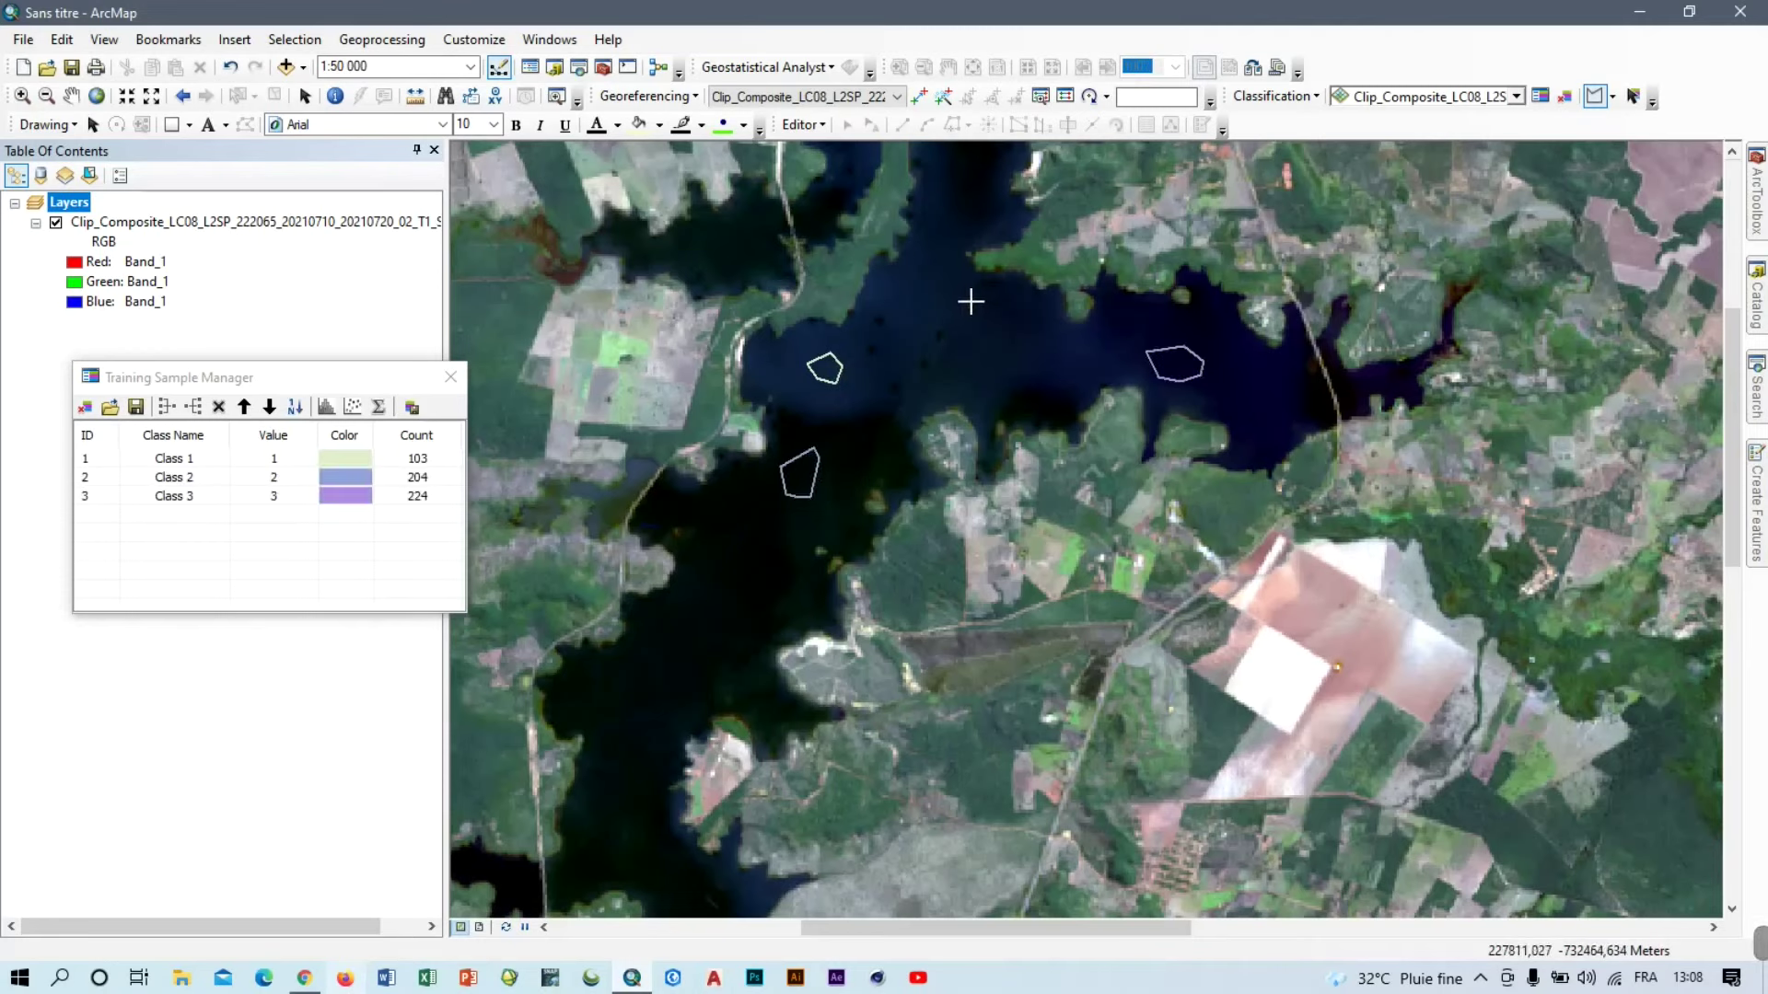
# Draw a fourth polygon training sample on the black water in the river's northern channel.
pyautogui.scroll(2, 971, 306)
pyautogui.scroll(2, 967, 253)
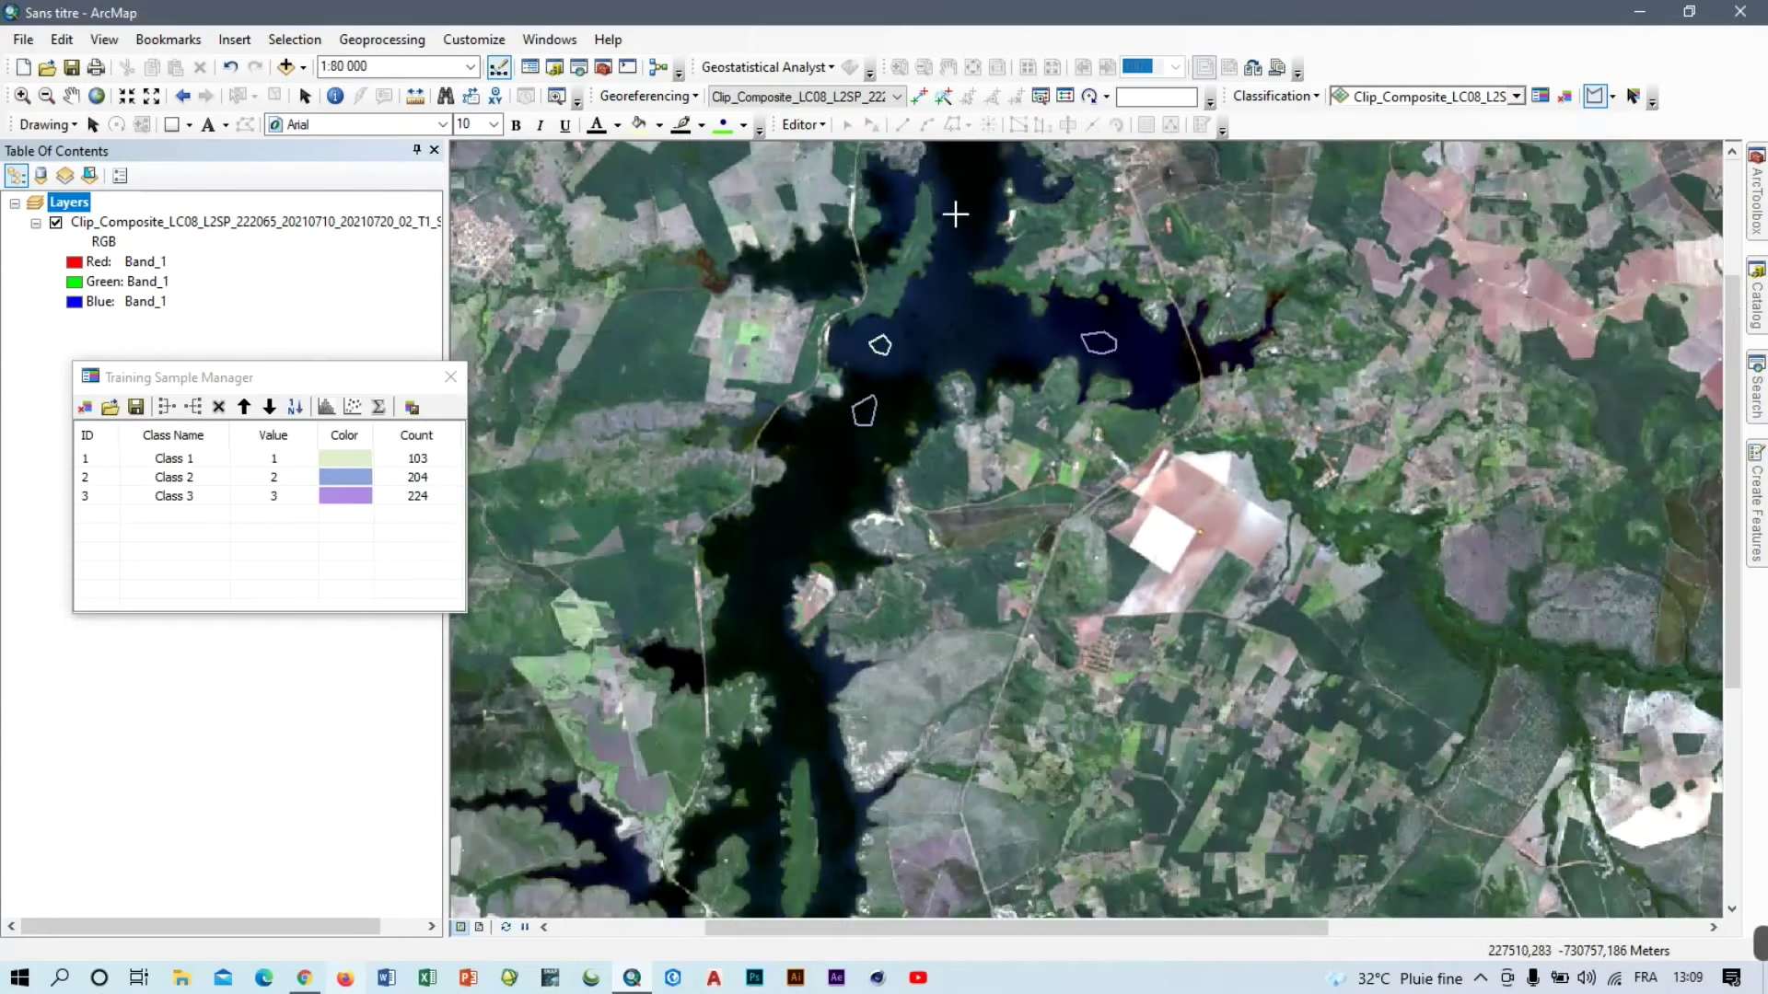
pyautogui.scroll(-3, 948, 165)
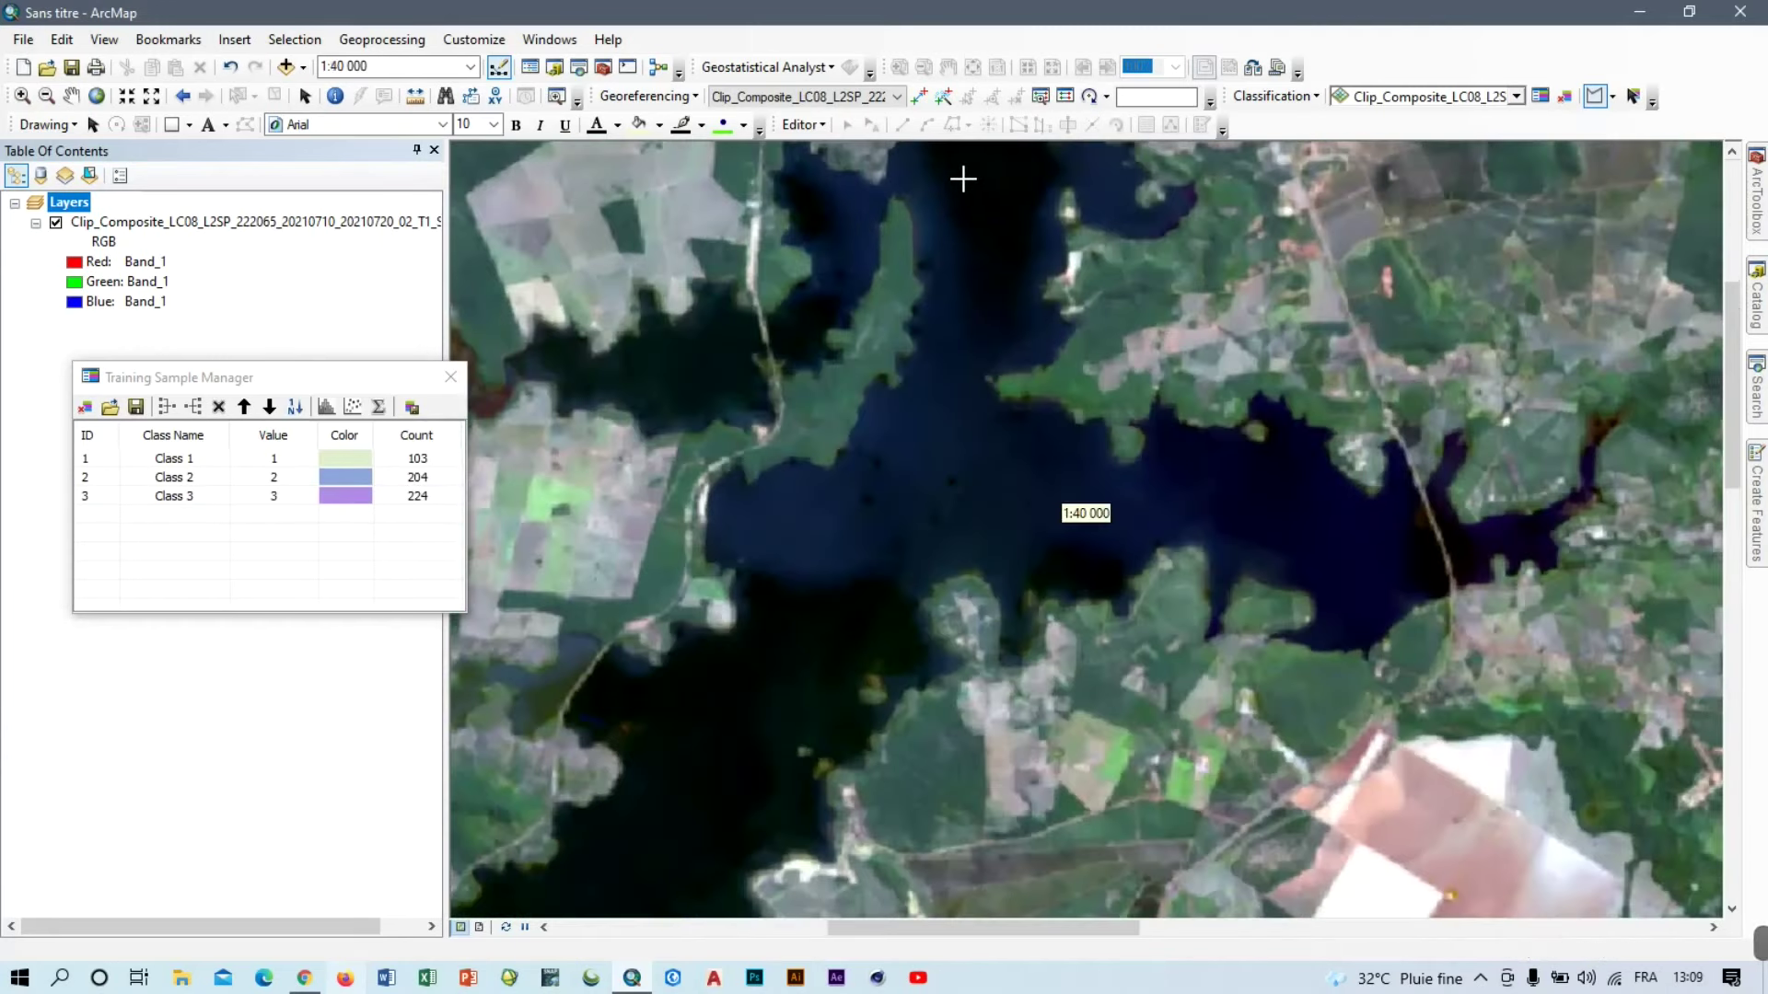
pyautogui.click(964, 181)
pyautogui.click(969, 229)
pyautogui.click(1007, 237)
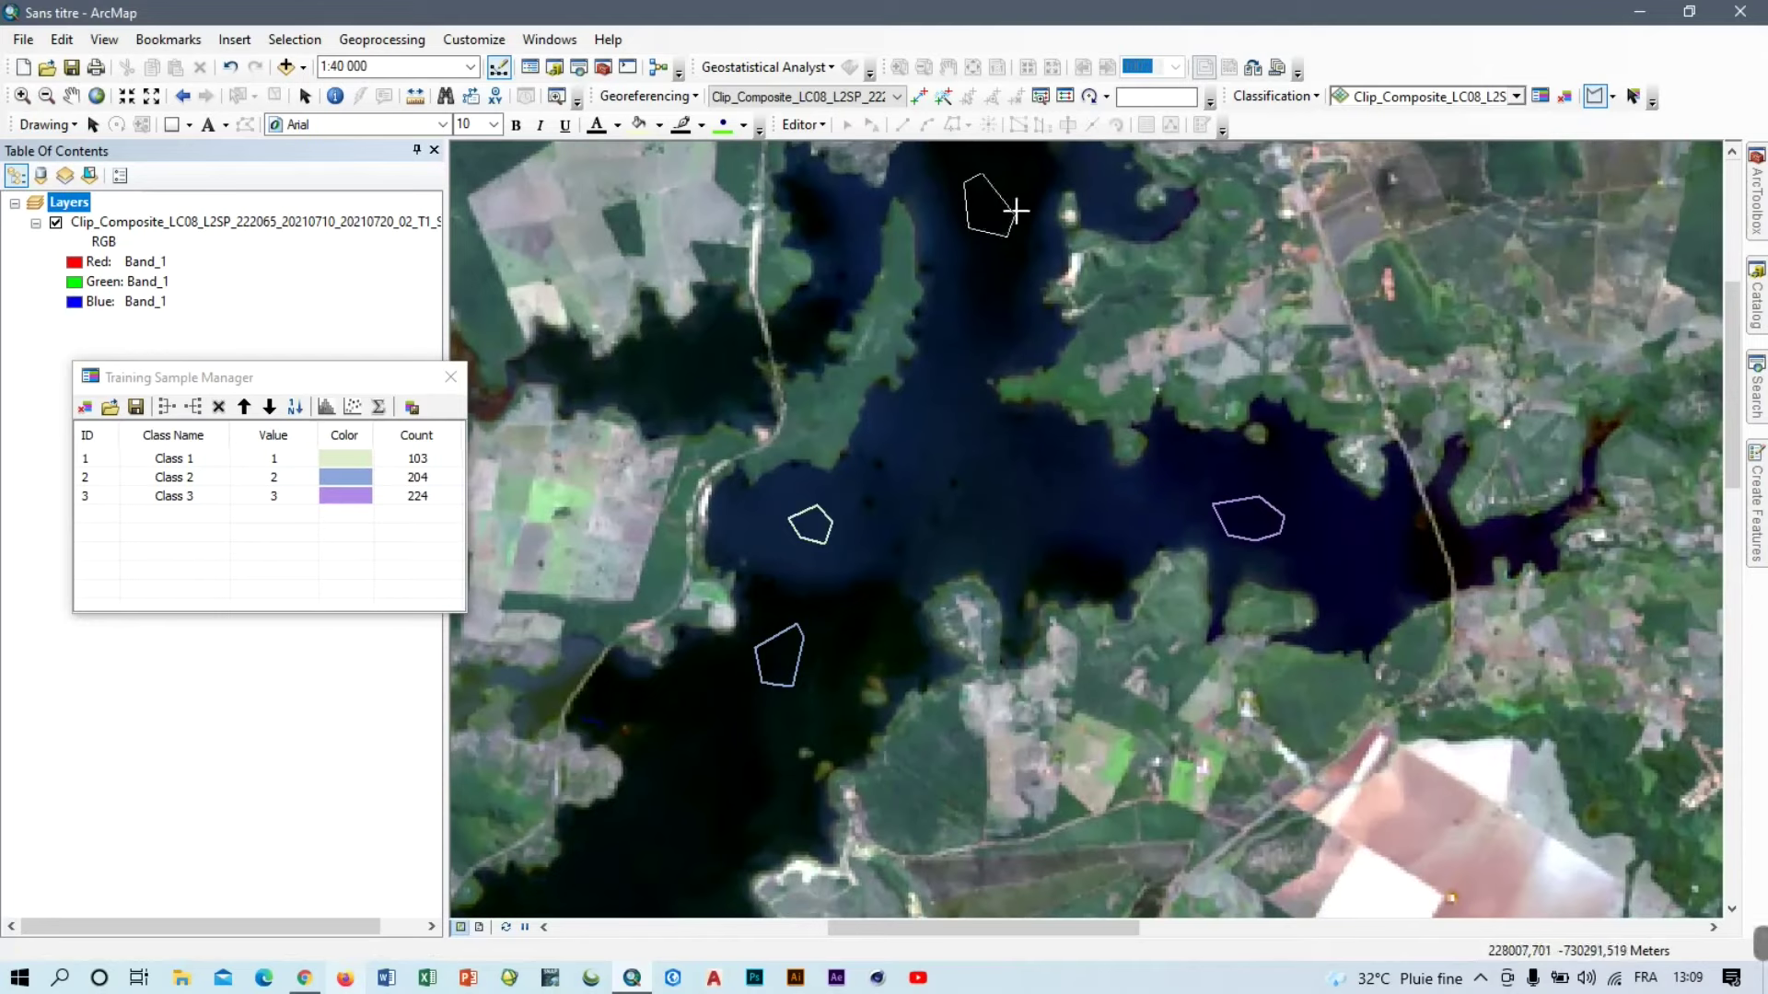
pyautogui.click(1018, 207)
pyautogui.doubleClick(1007, 168)
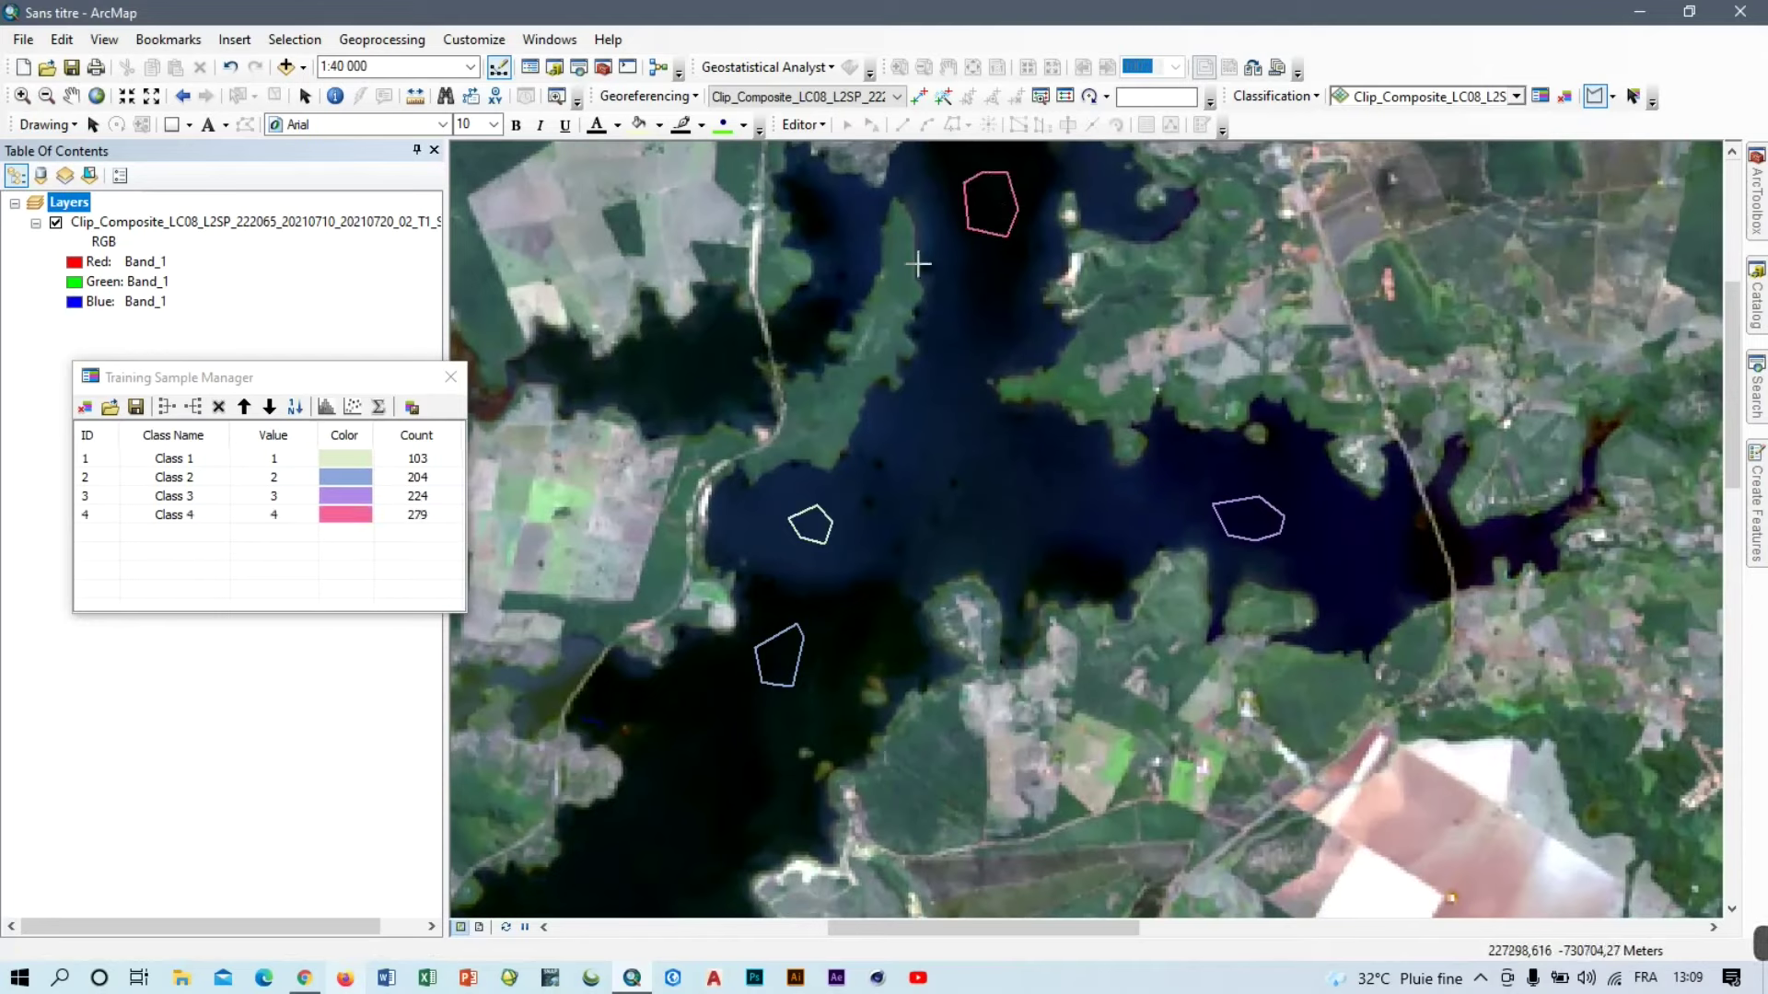
# Draw a fifth polygon training sample on the water west of the narrow strip of land beside the northern channel.
pyautogui.click(850, 198)
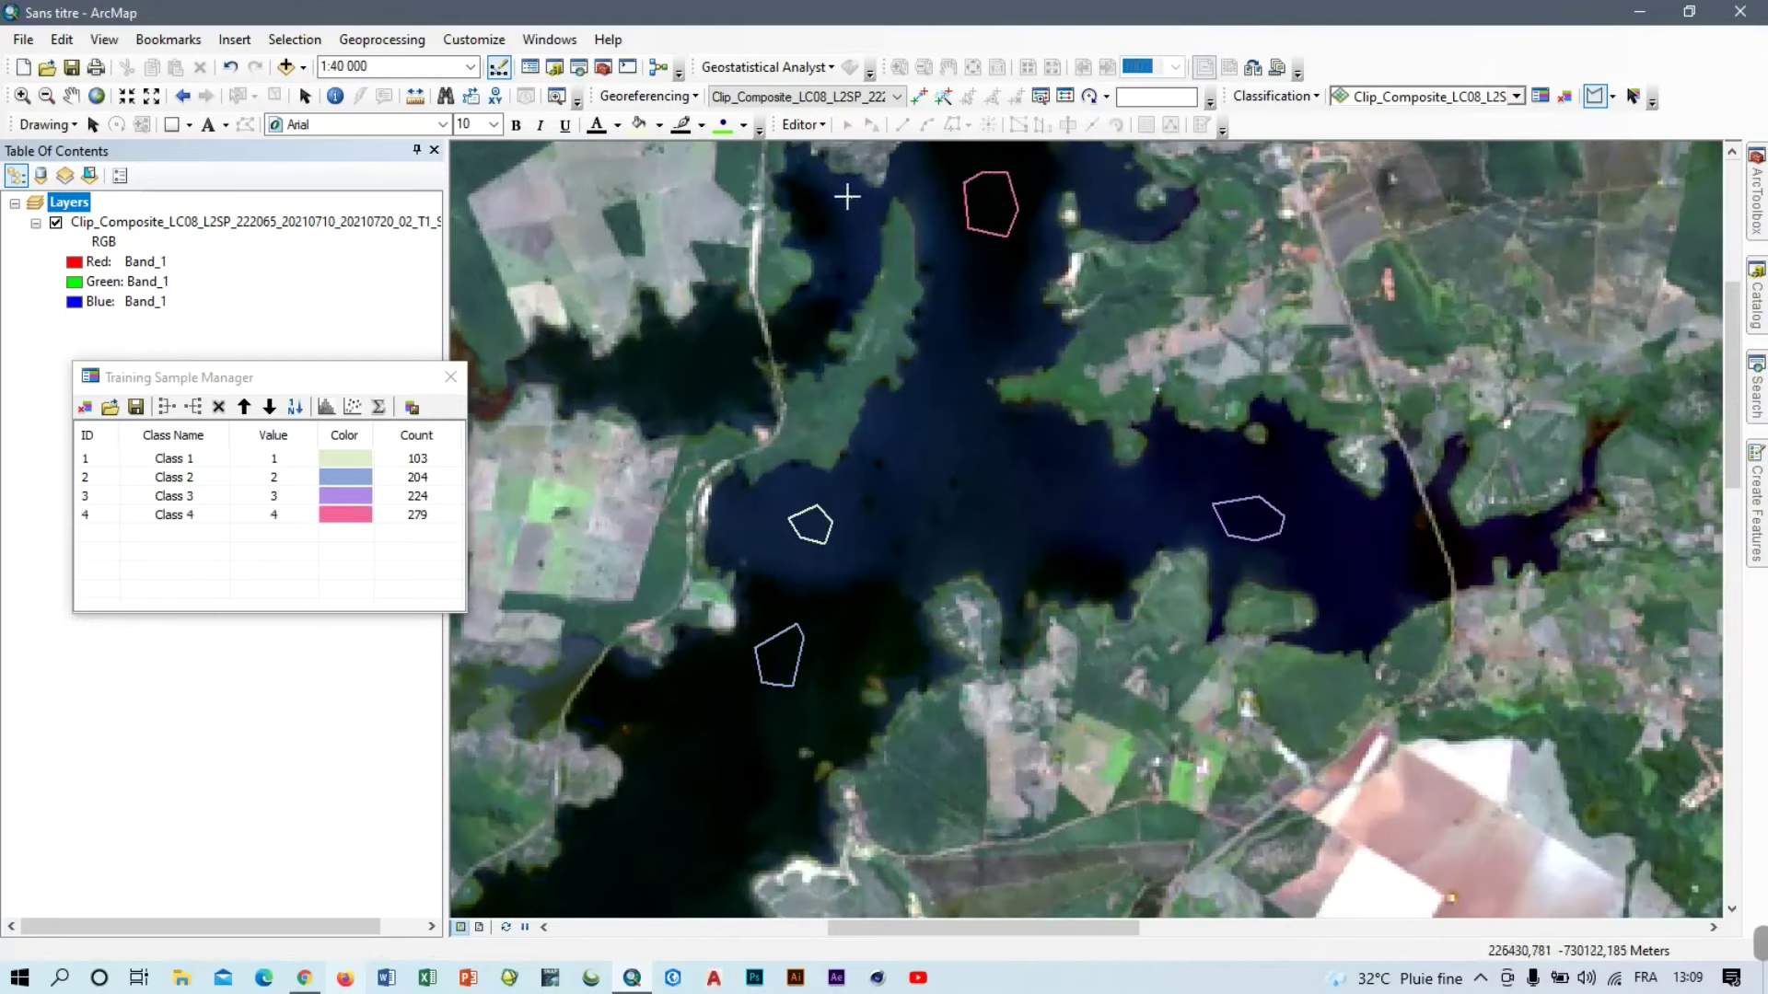
pyautogui.click(826, 207)
pyautogui.click(830, 241)
pyautogui.click(866, 226)
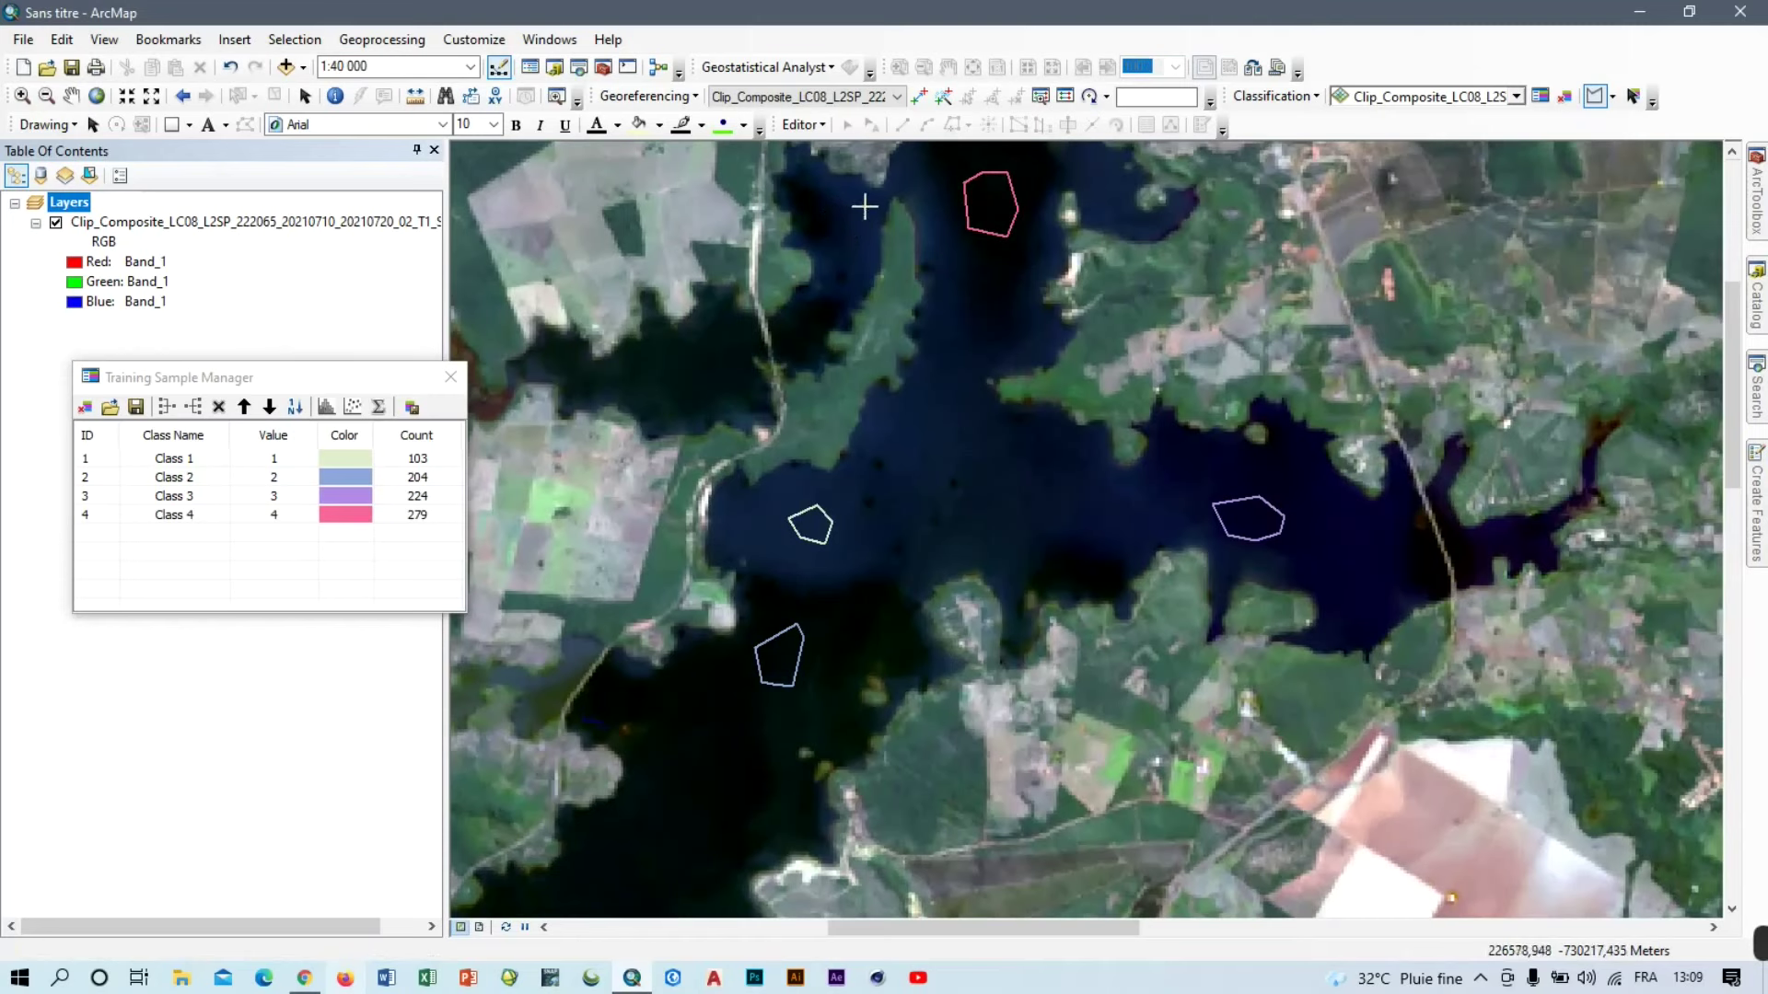
pyautogui.doubleClick(864, 197)
pyautogui.scroll(3, 1188, 449)
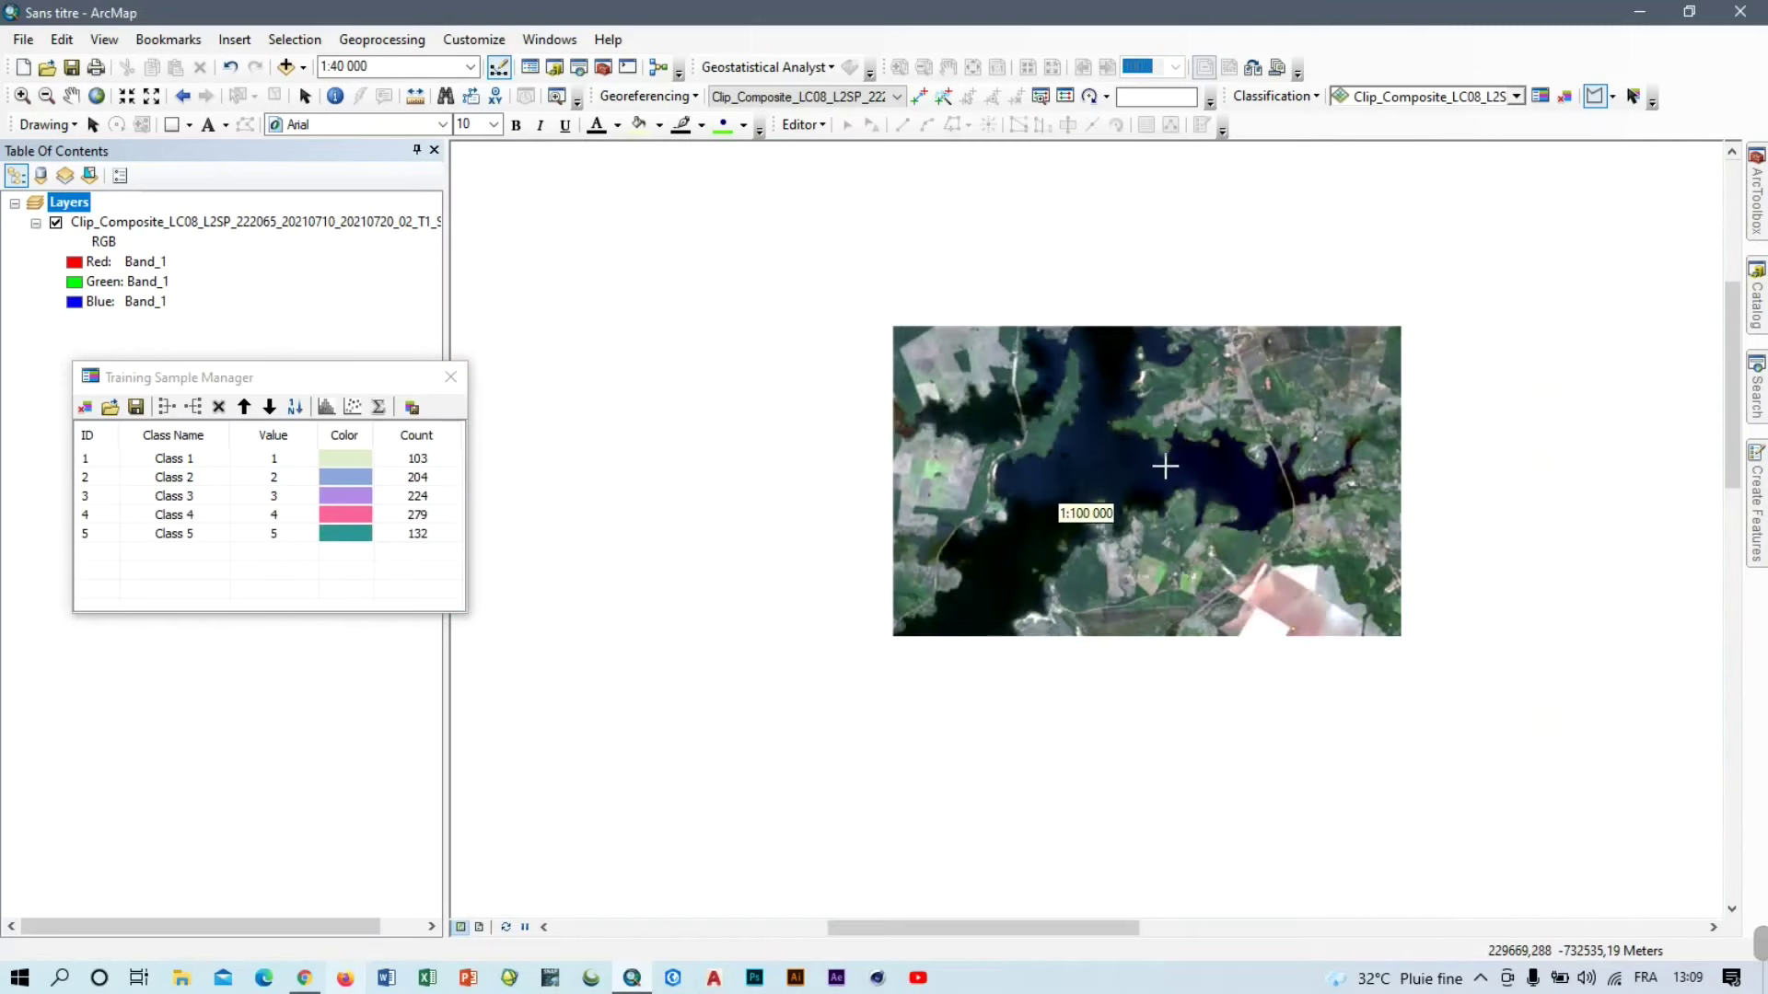
pyautogui.scroll(2, 1025, 673)
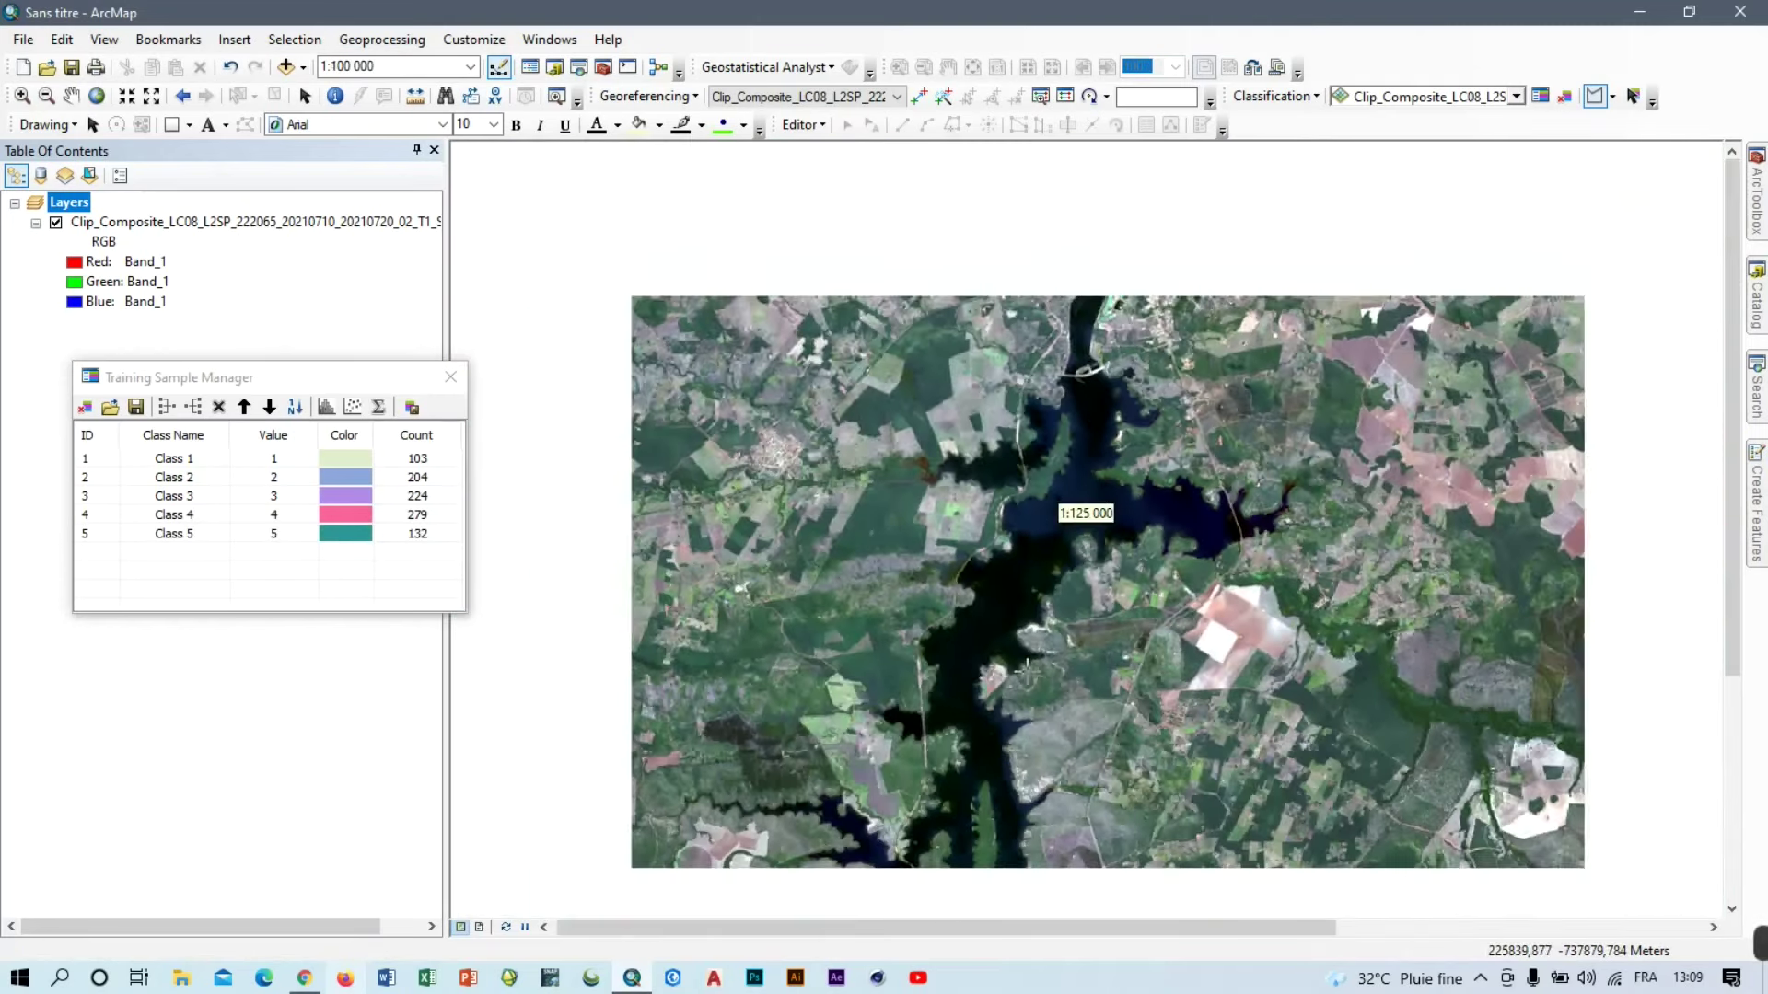
# Draw a sixth polygon training sample on the black water of the river channel just south of the elongated green island.
pyautogui.scroll(-3, 920, 829)
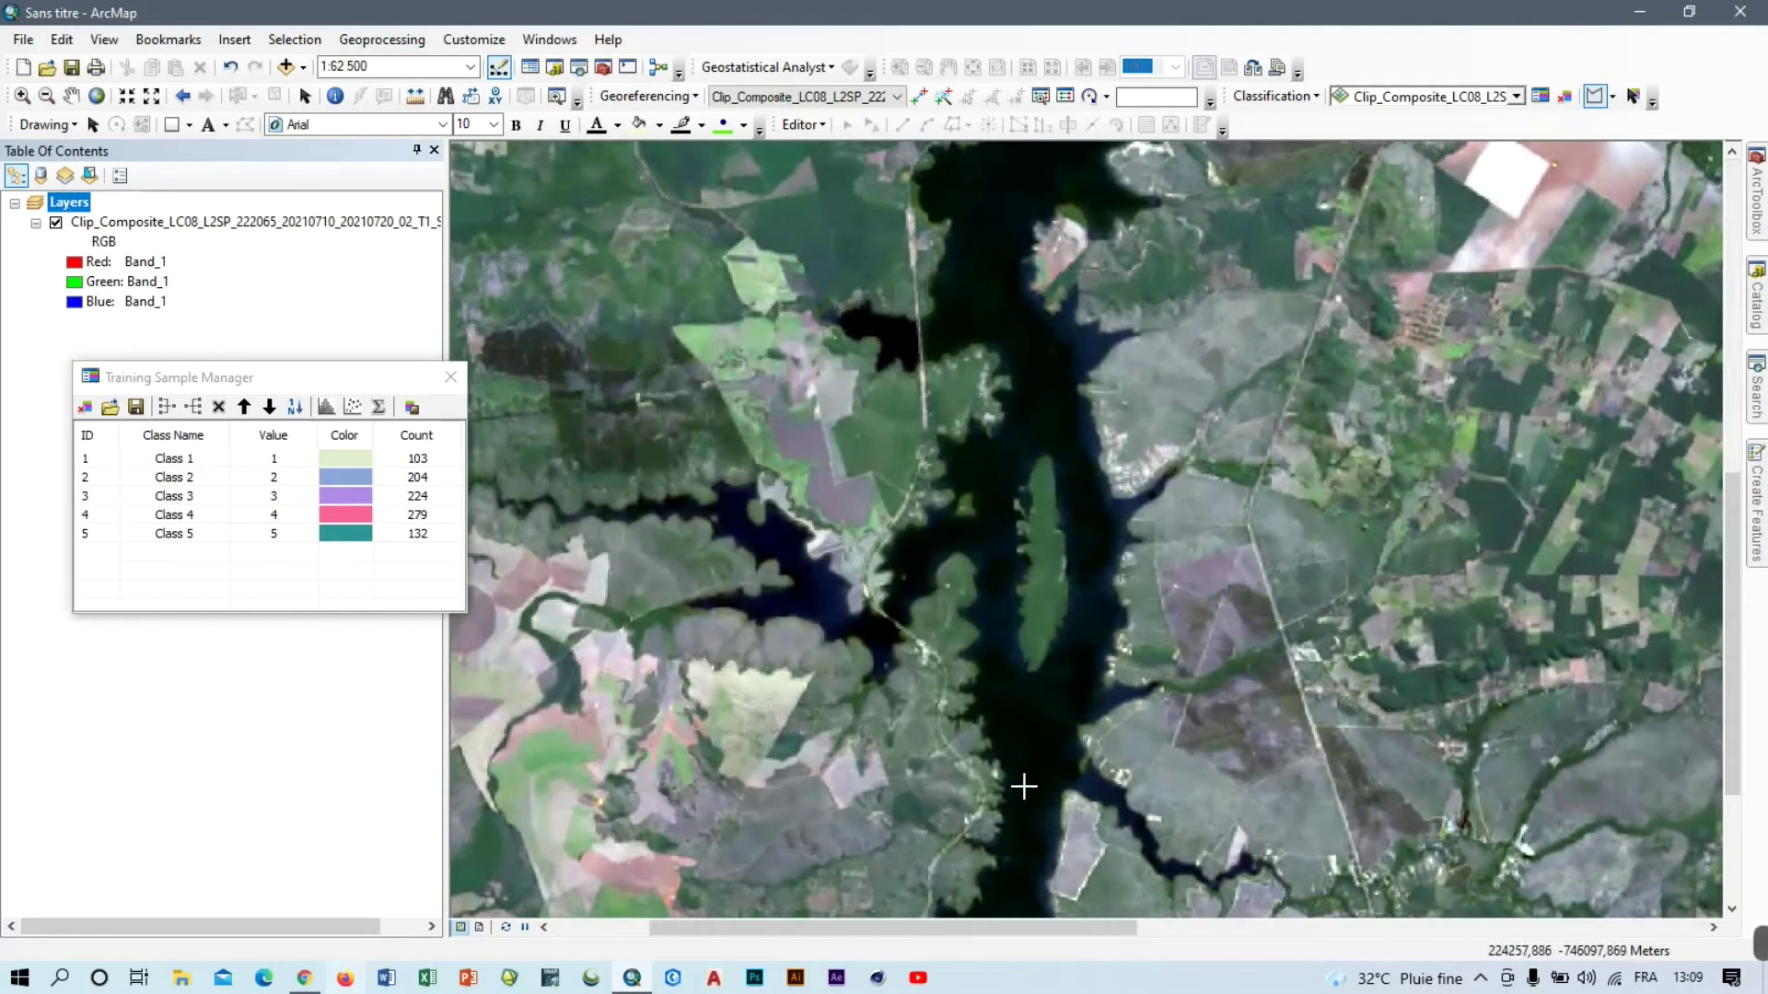
pyautogui.click(1021, 756)
pyautogui.click(1030, 758)
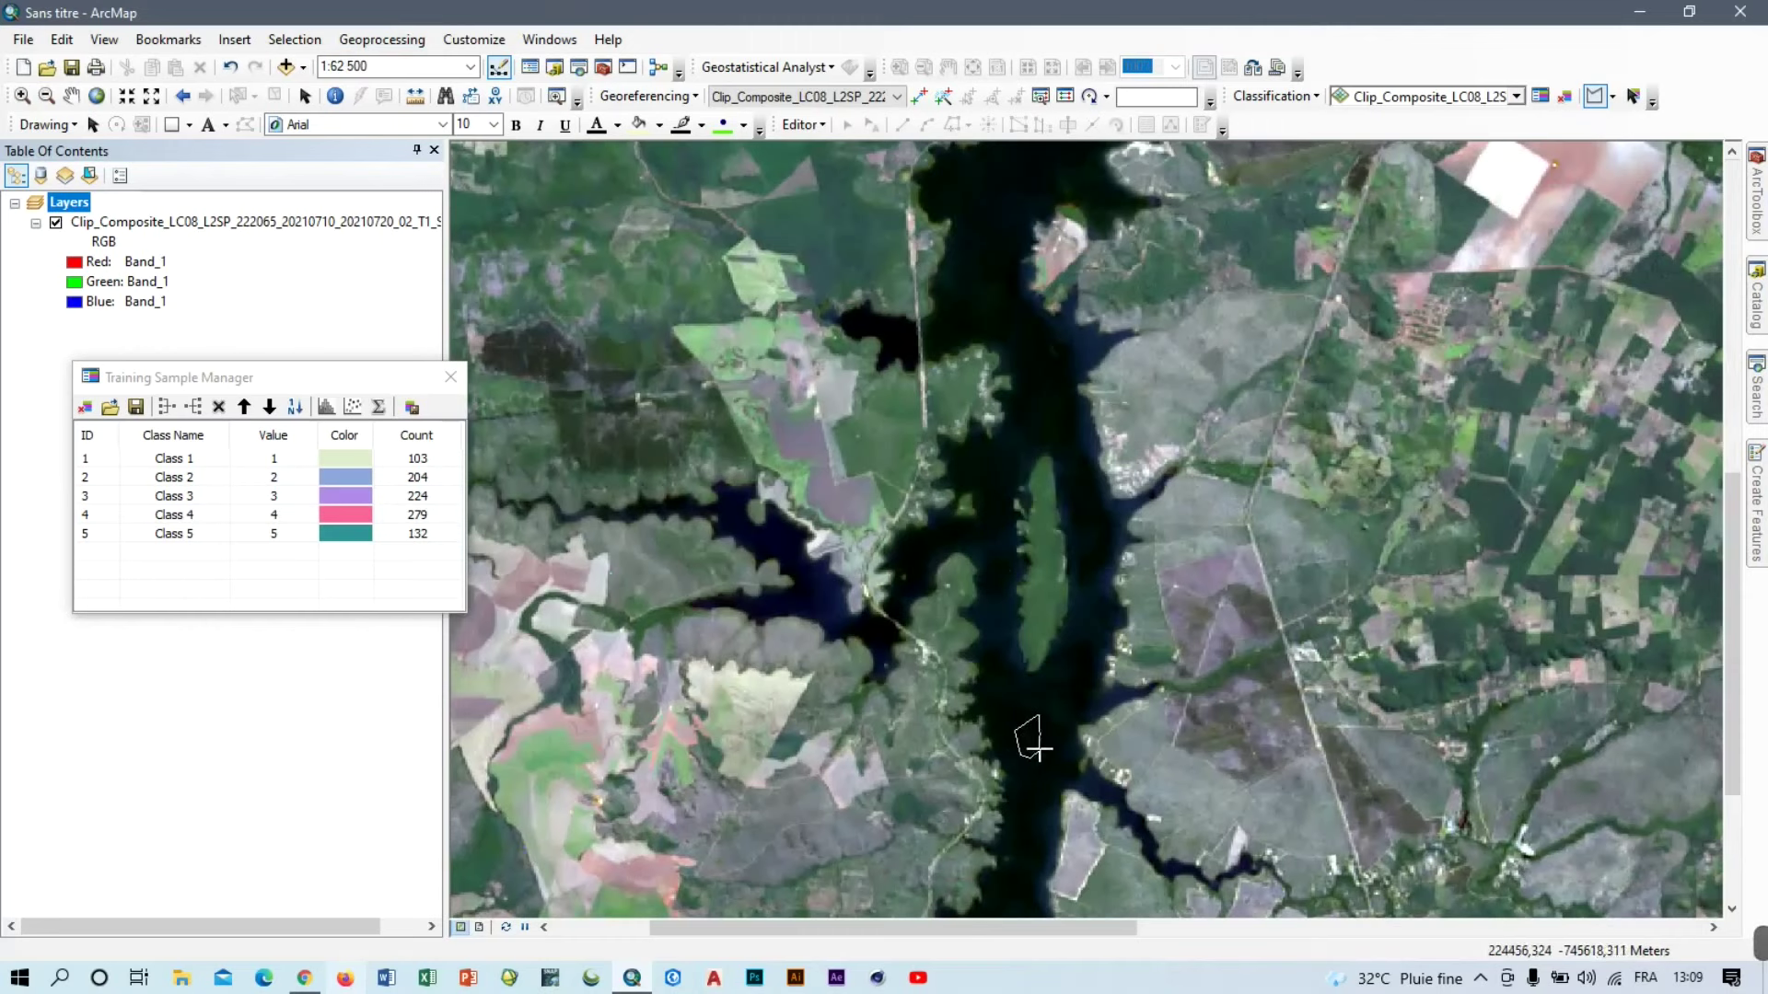
pyautogui.click(1043, 746)
pyautogui.doubleClick(1046, 737)
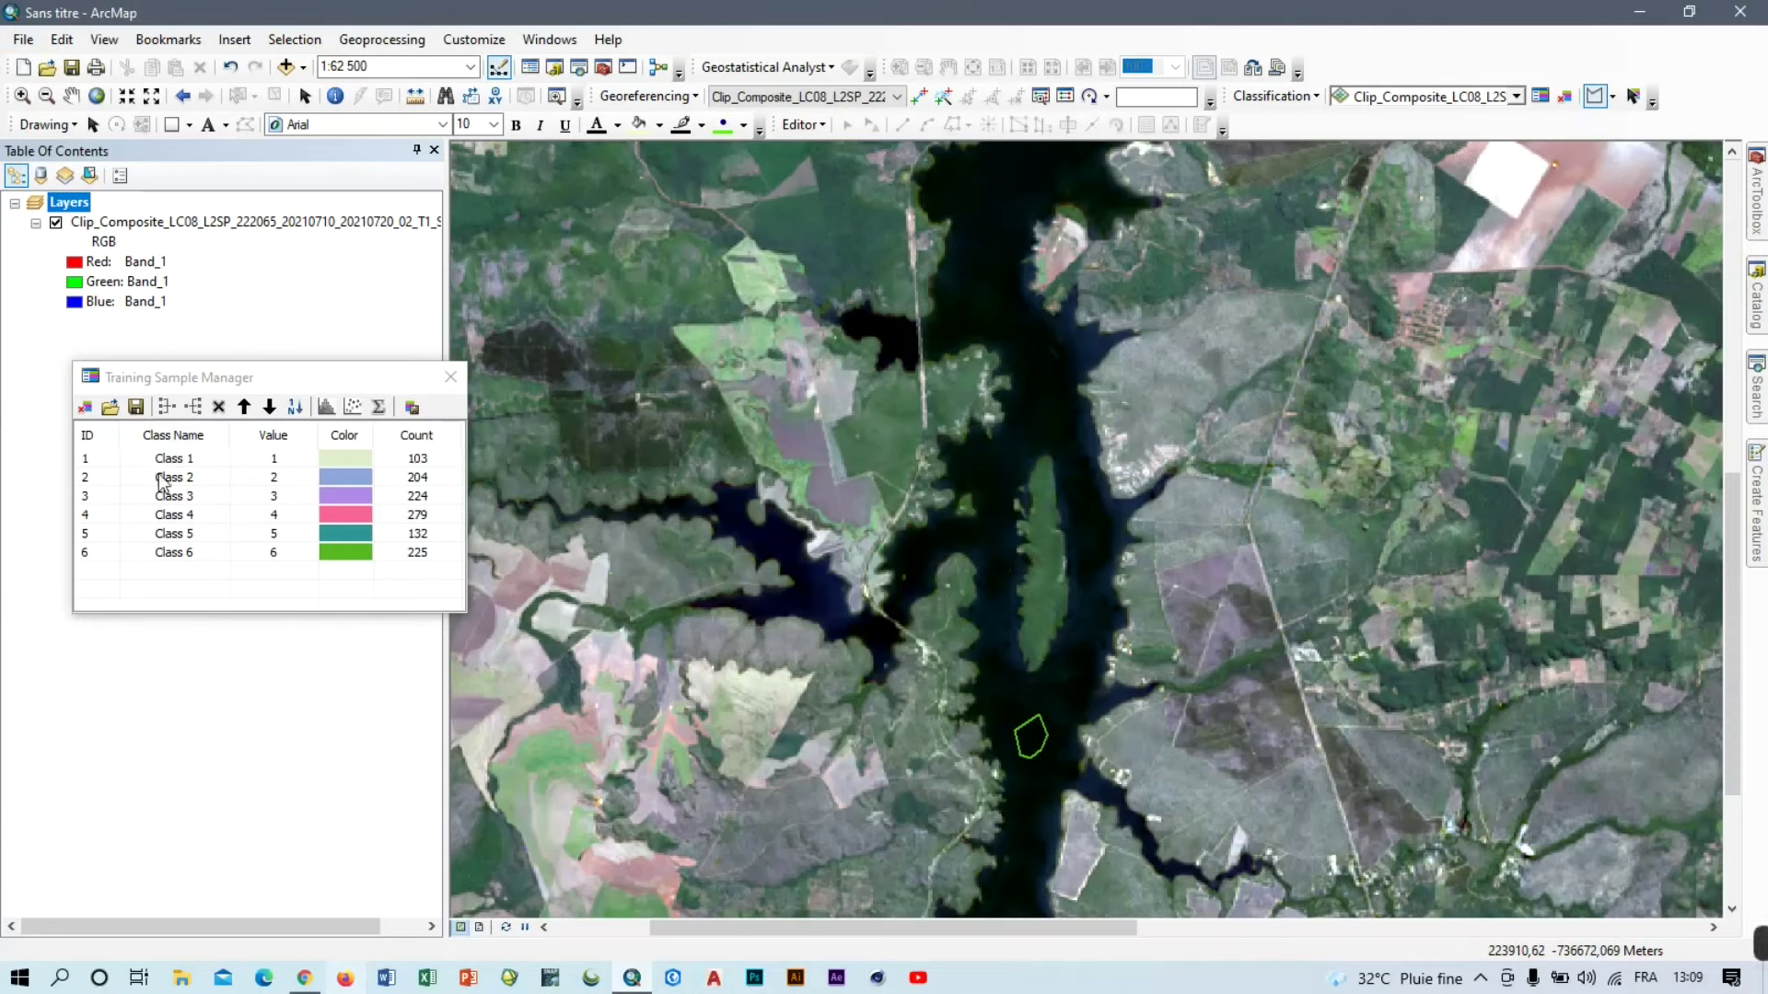
# Merge training samples Class 1 through Class 6 into one class and name it Oued.
pyautogui.doubleClick(184, 459)
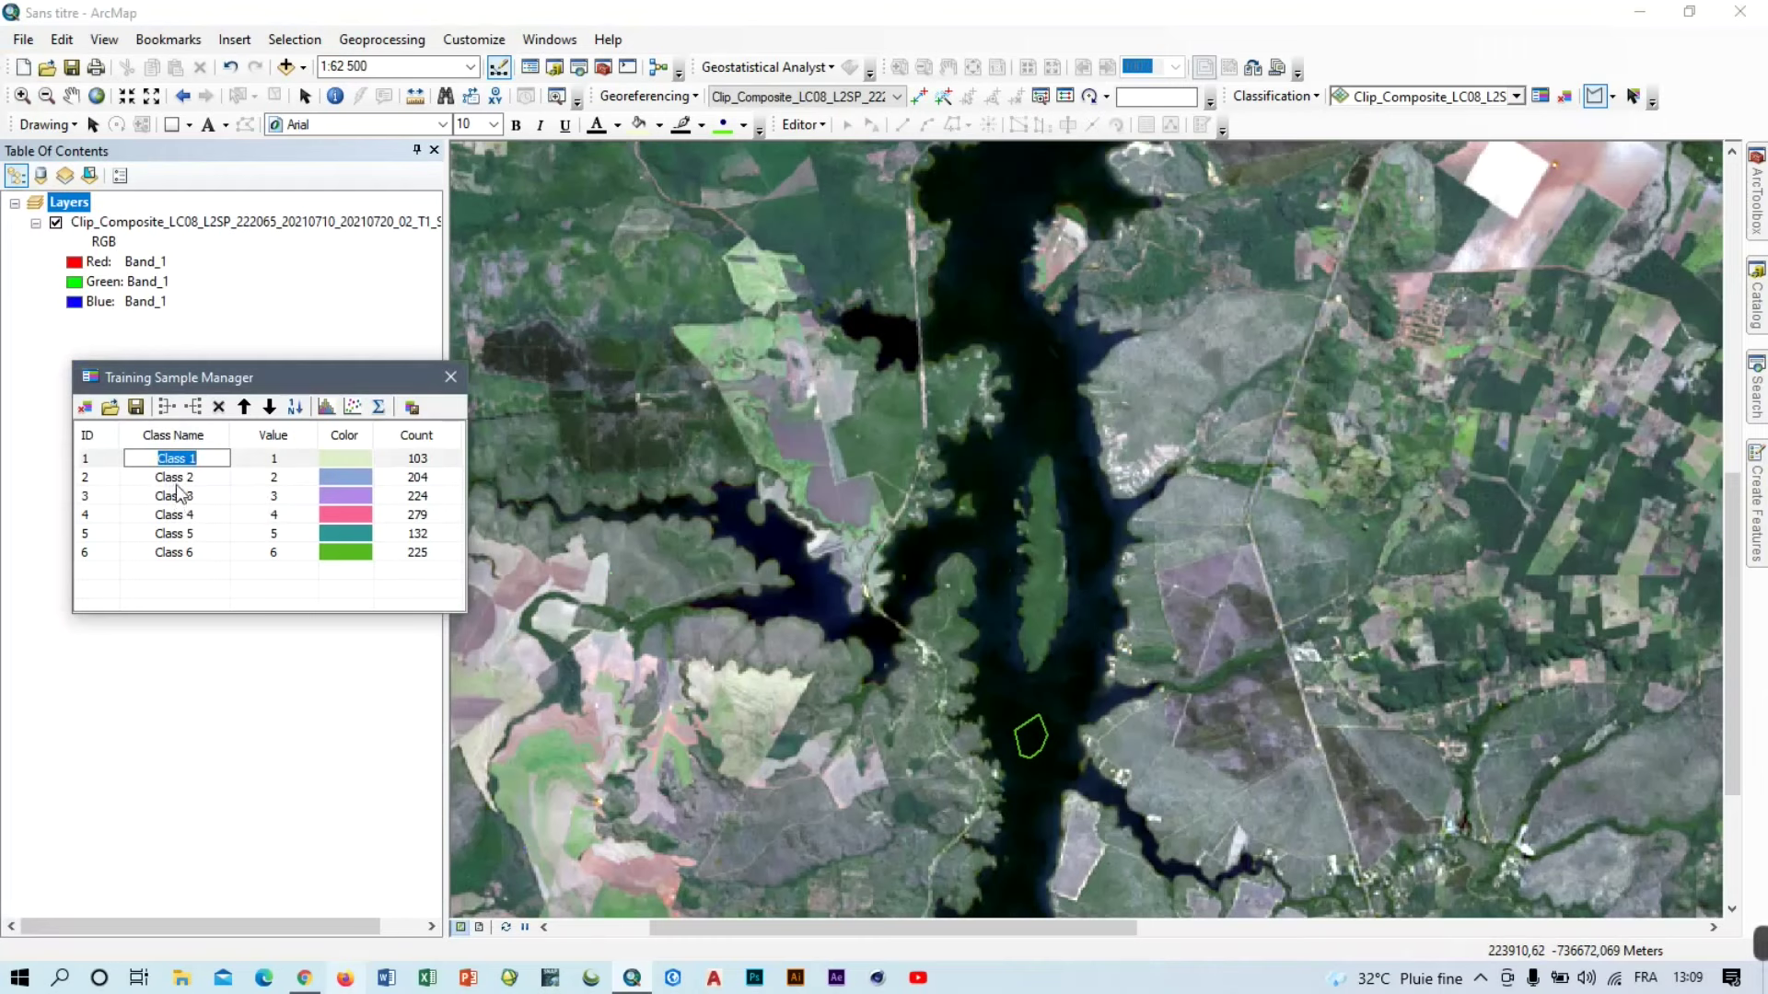
pyautogui.press('Return')
pyautogui.click(192, 548)
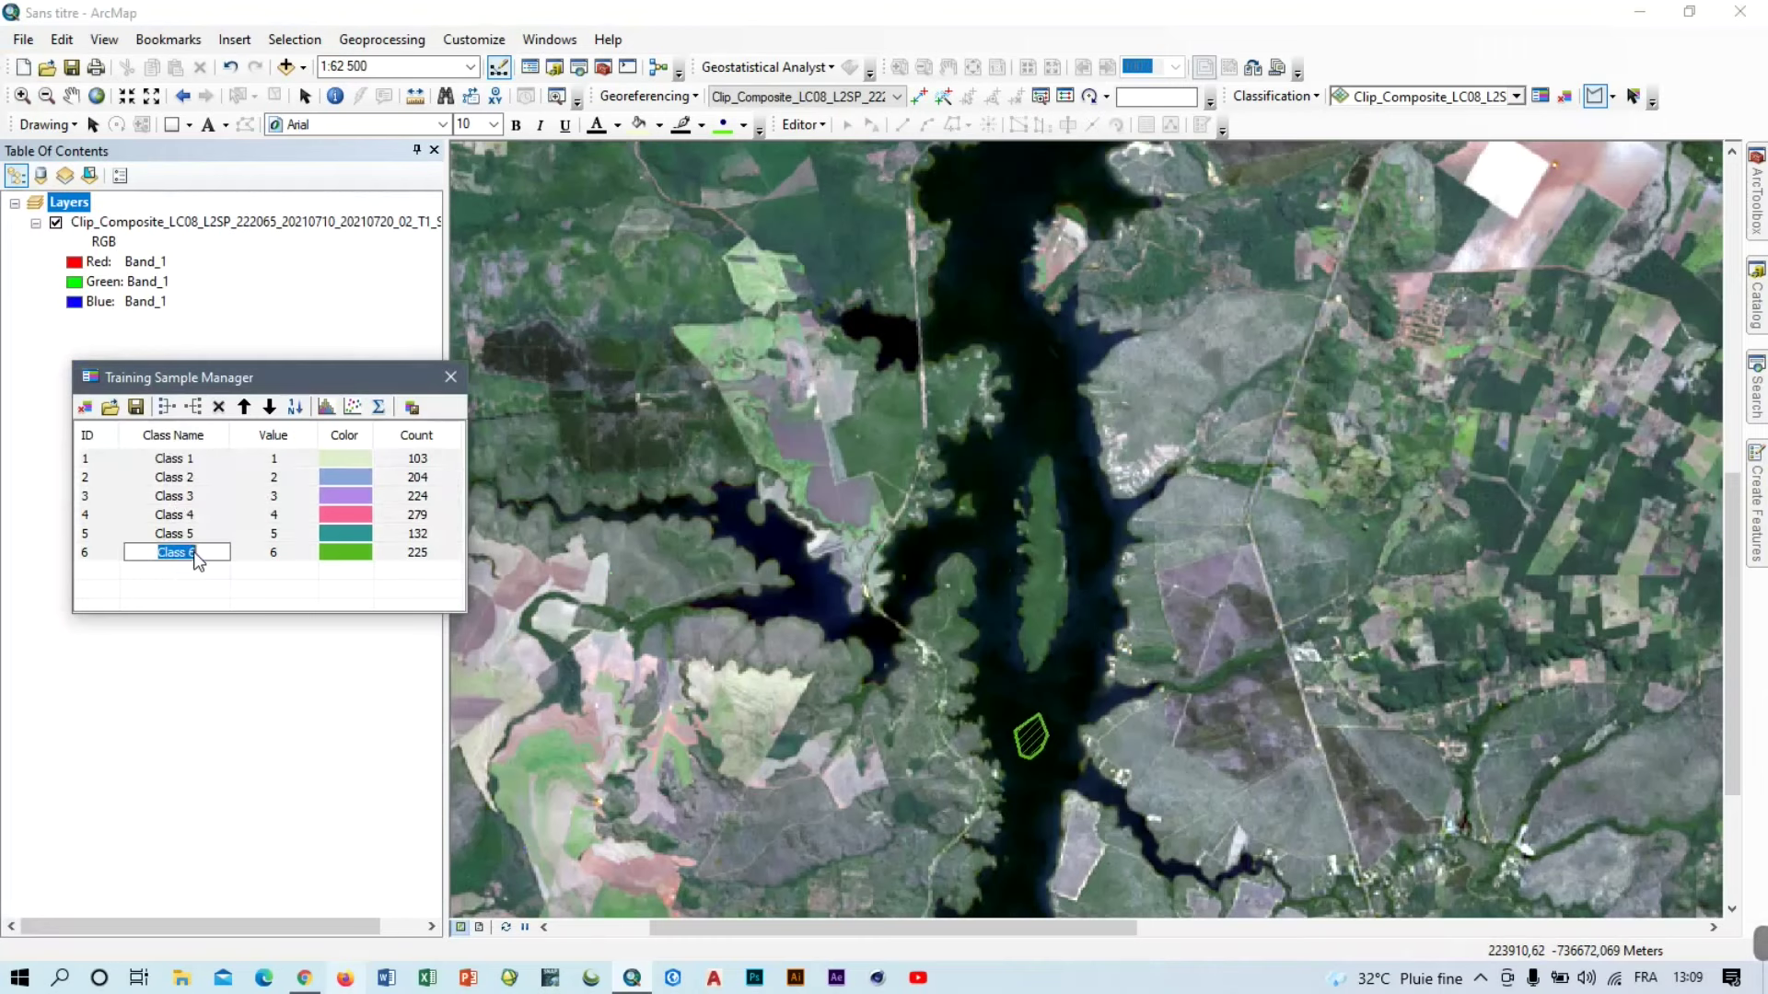
pyautogui.keyDown('shift'); pyautogui.click(186, 459); pyautogui.keyUp('shift')
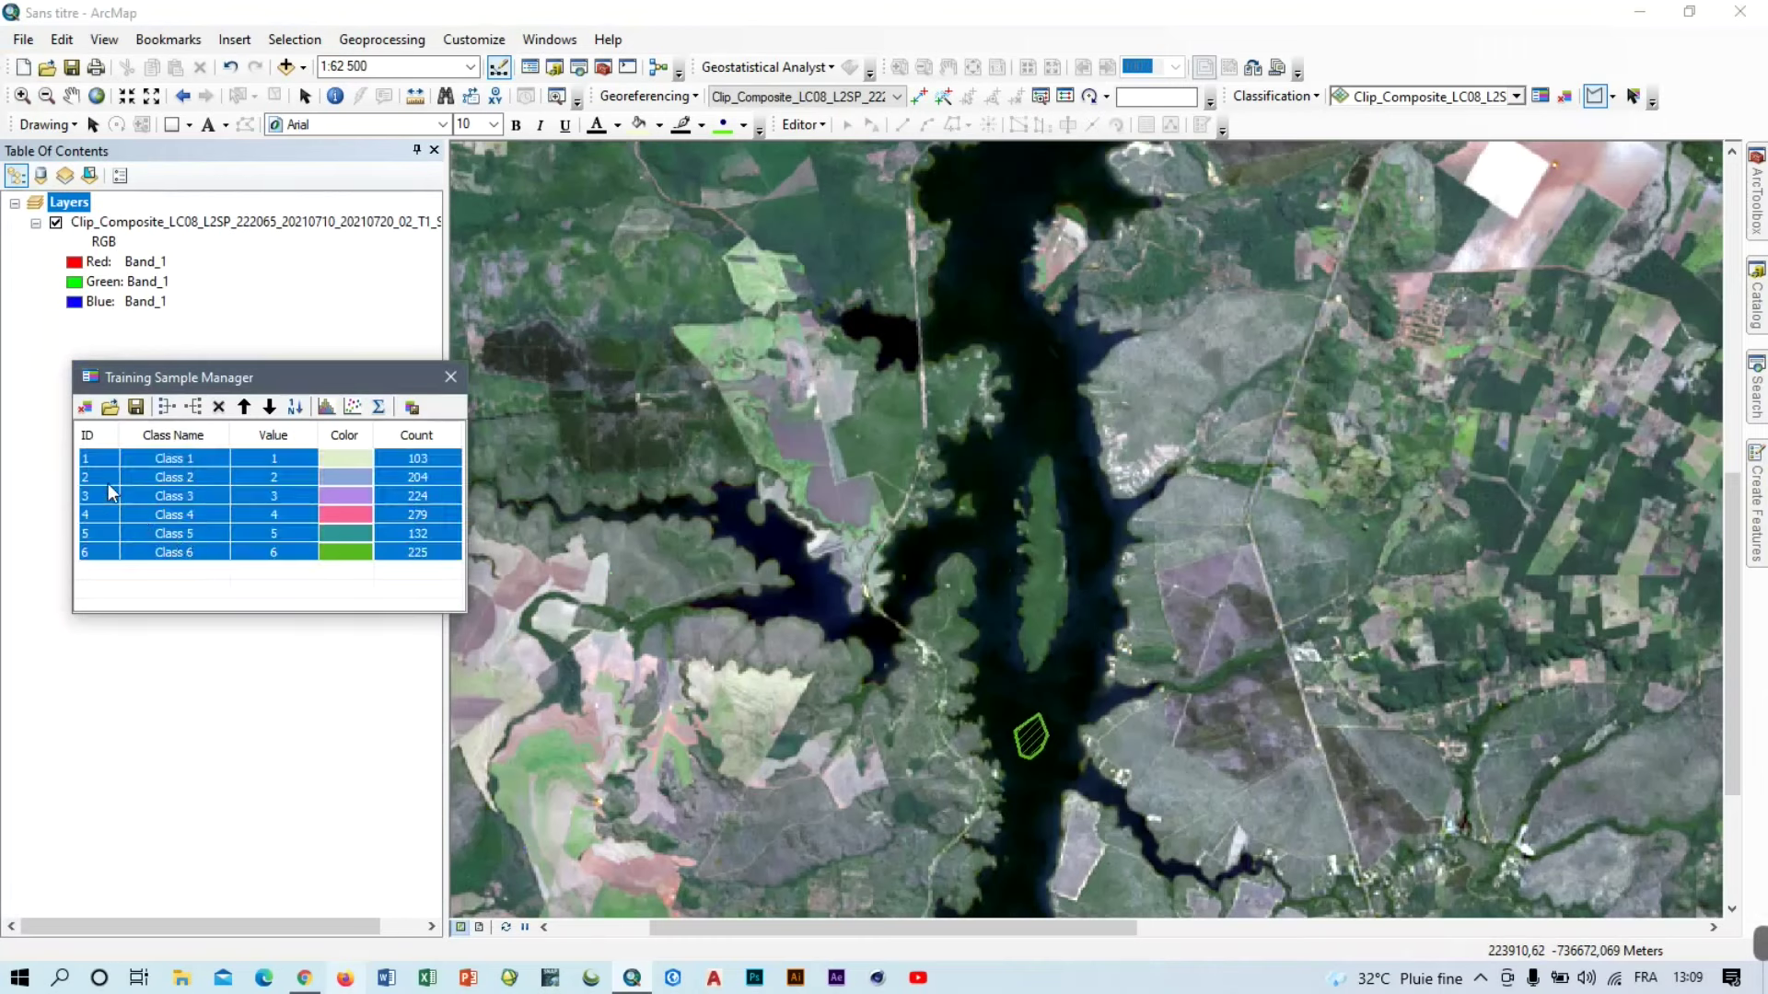
pyautogui.click(167, 407)
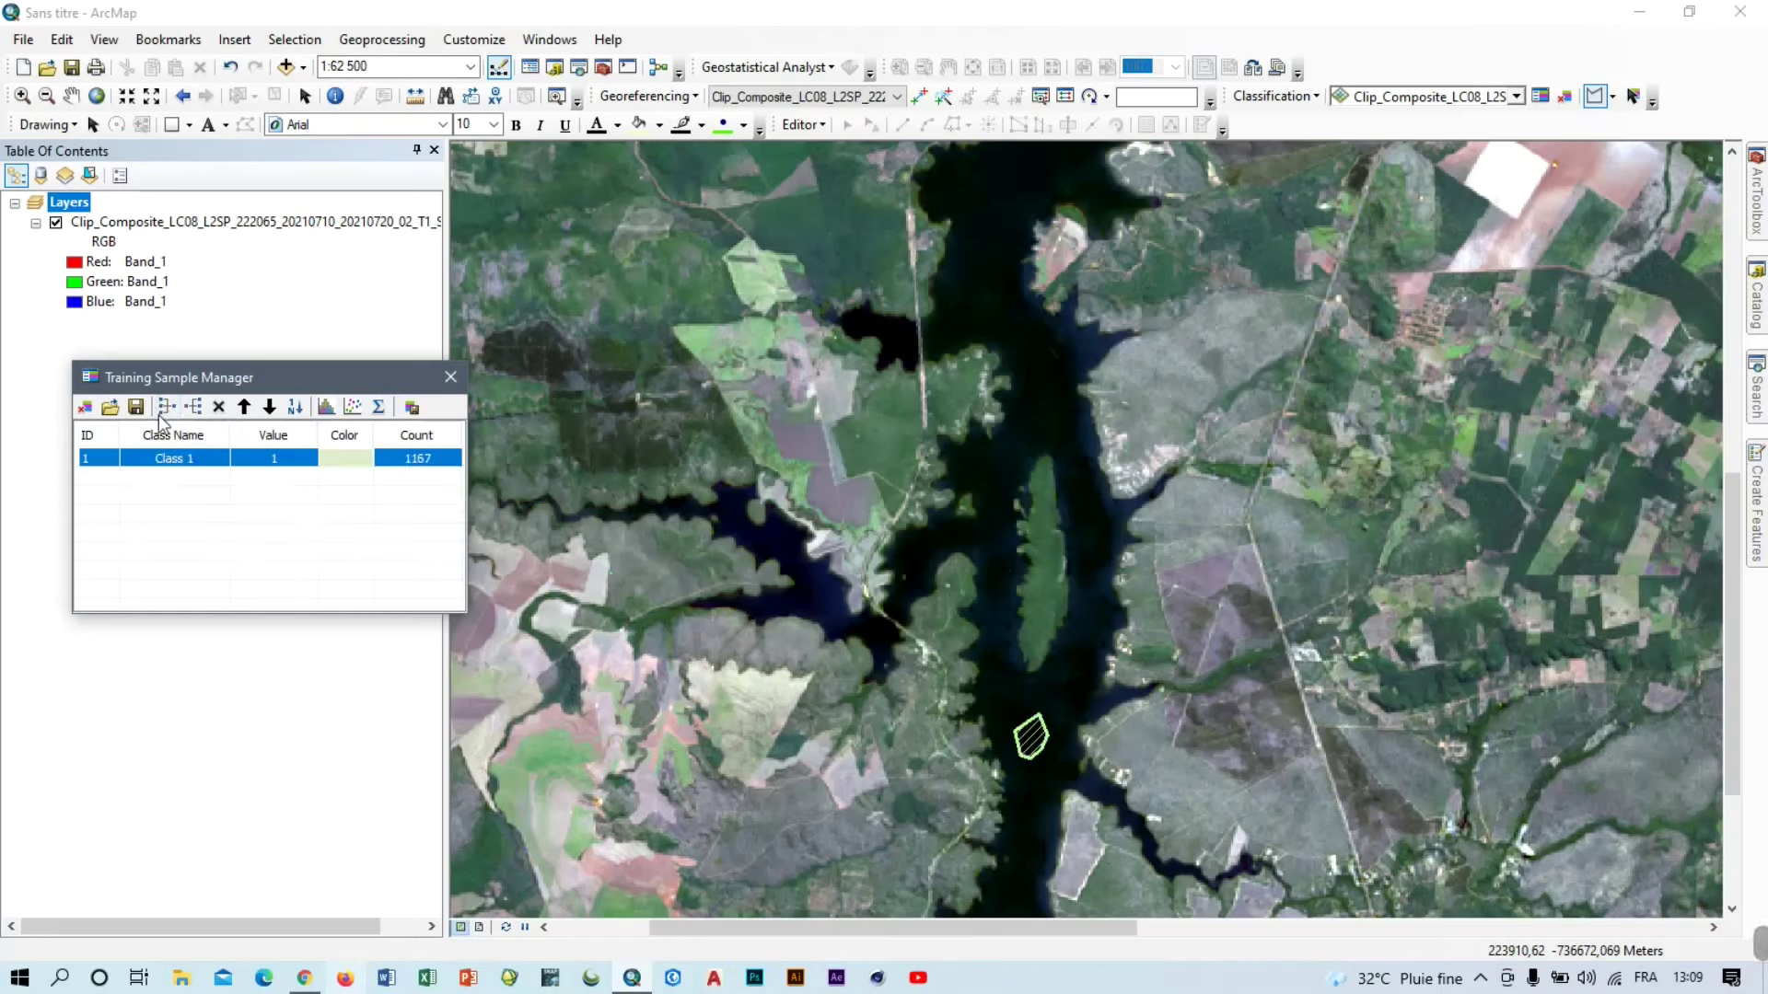
pyautogui.click(196, 459)
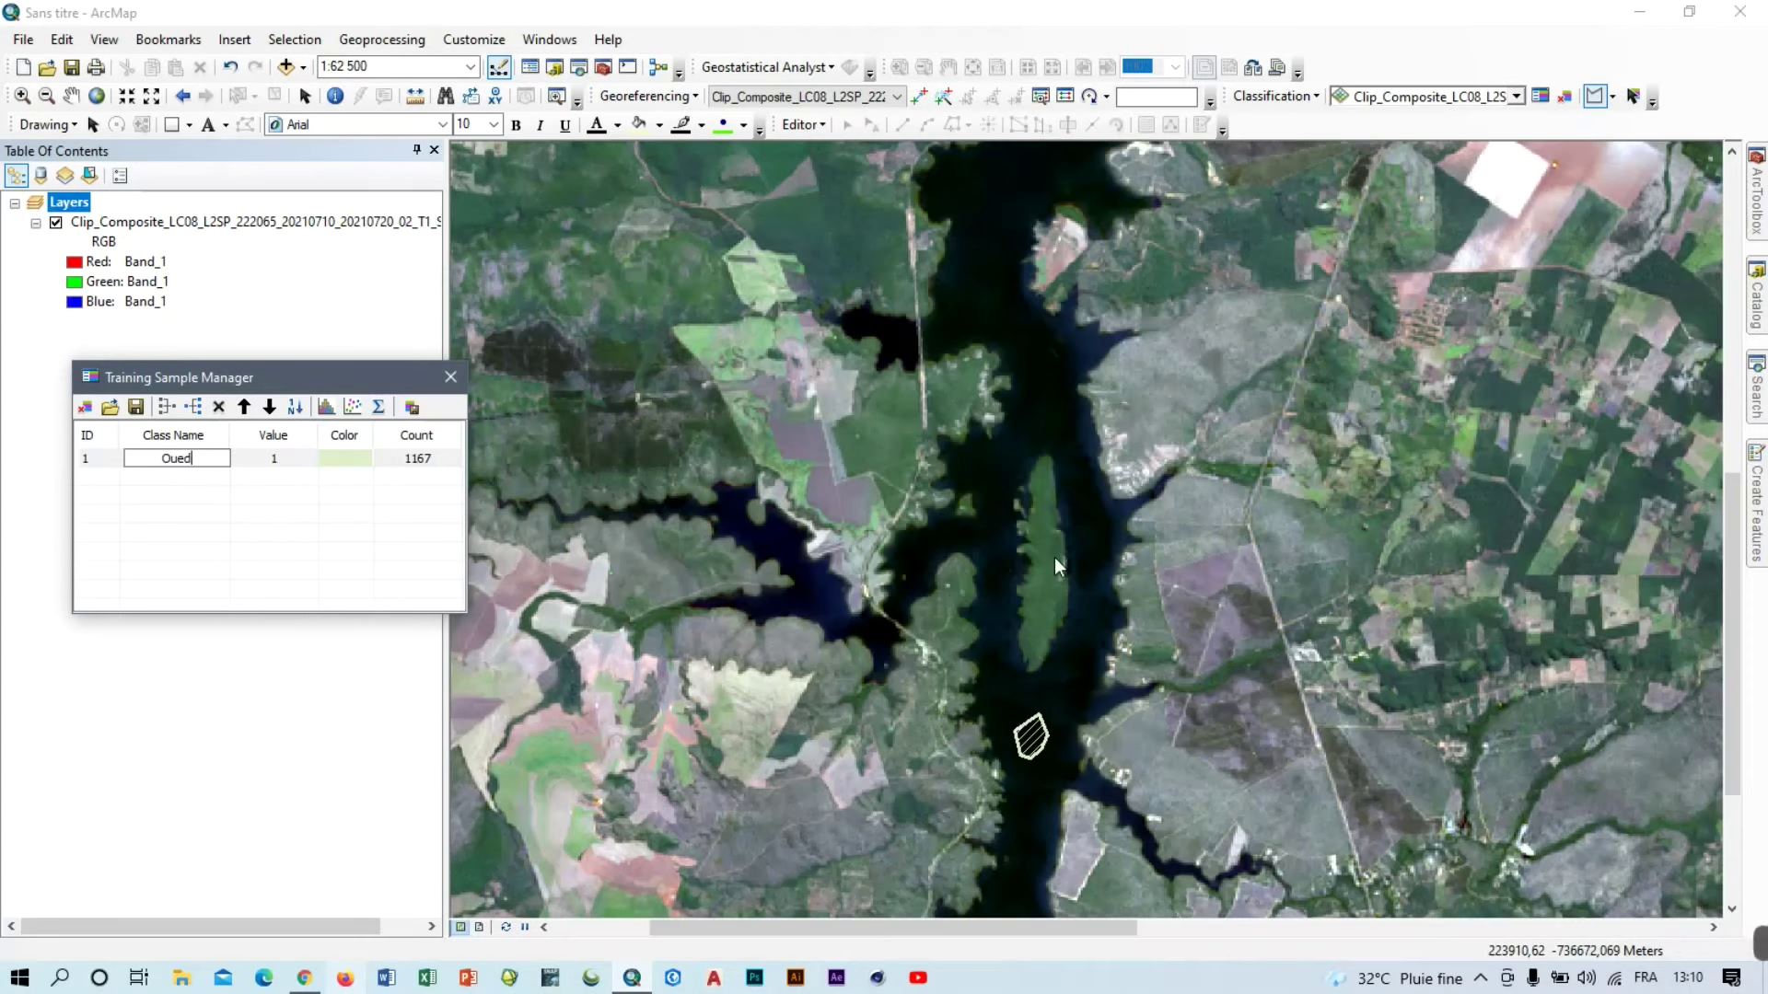
# Draw a polygon training sample on the dark green vegetation west of the river, north of the small black inlet.
pyautogui.click(1594, 98)
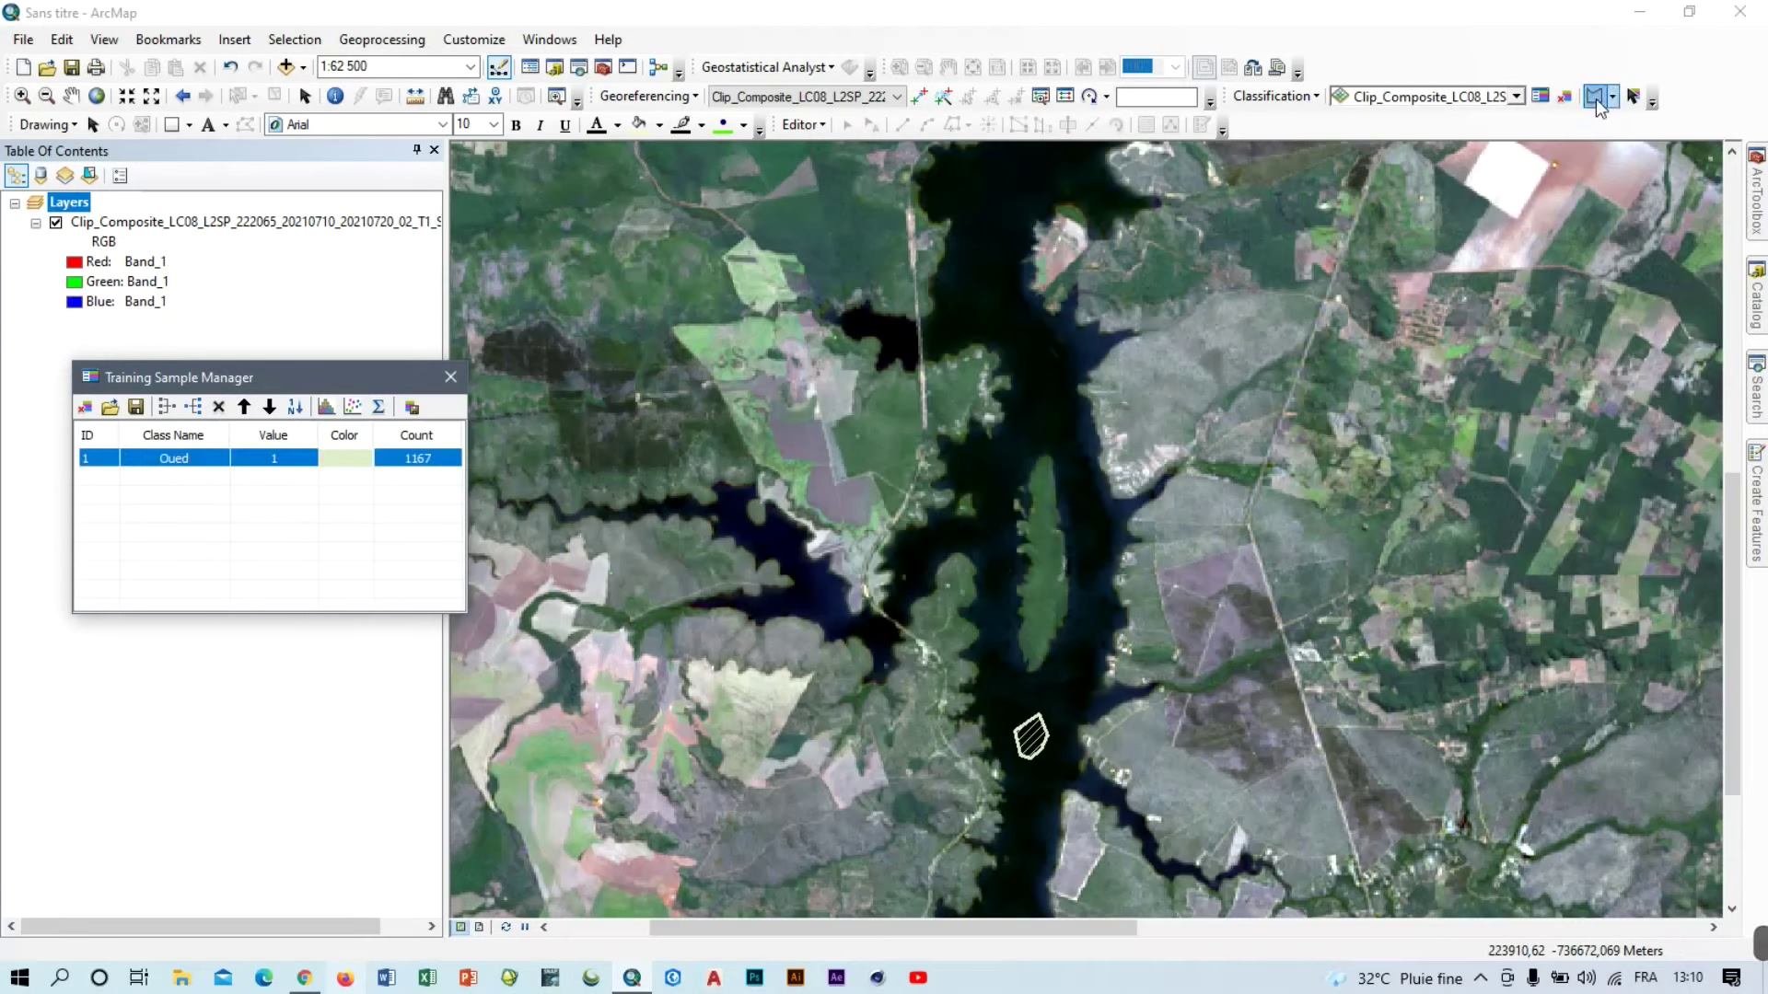
pyautogui.scroll(-3, 1067, 552)
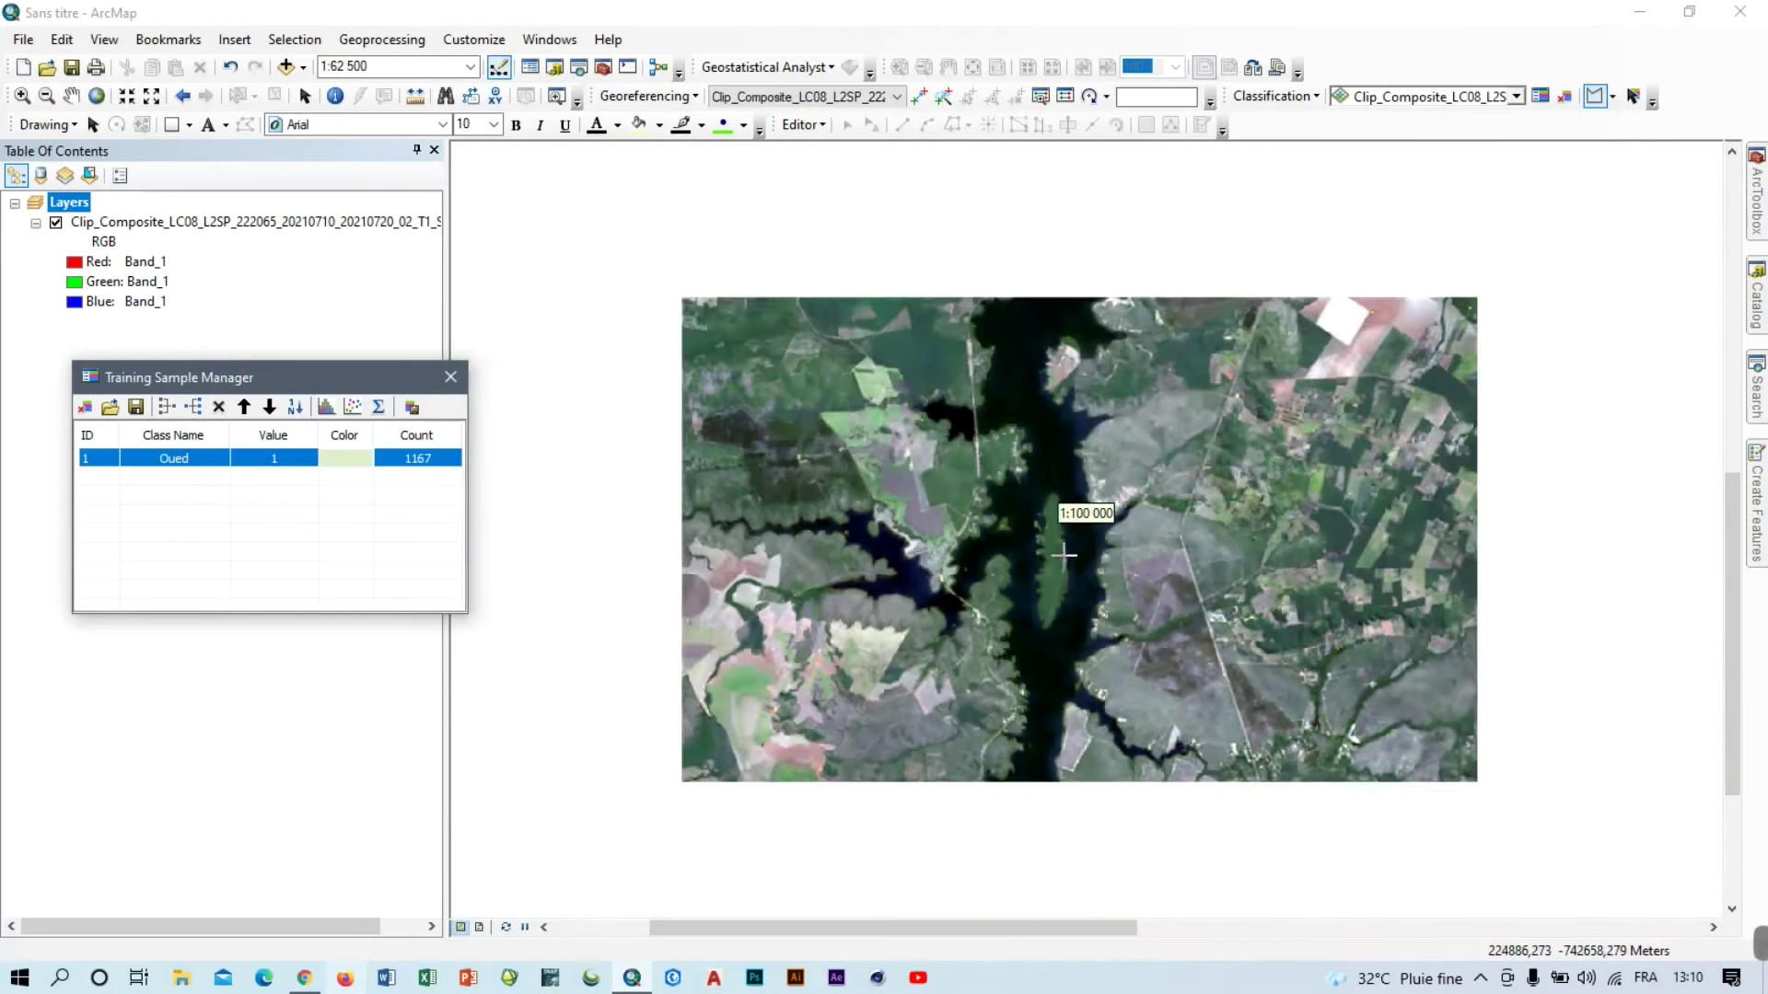
pyautogui.scroll(3, 963, 461)
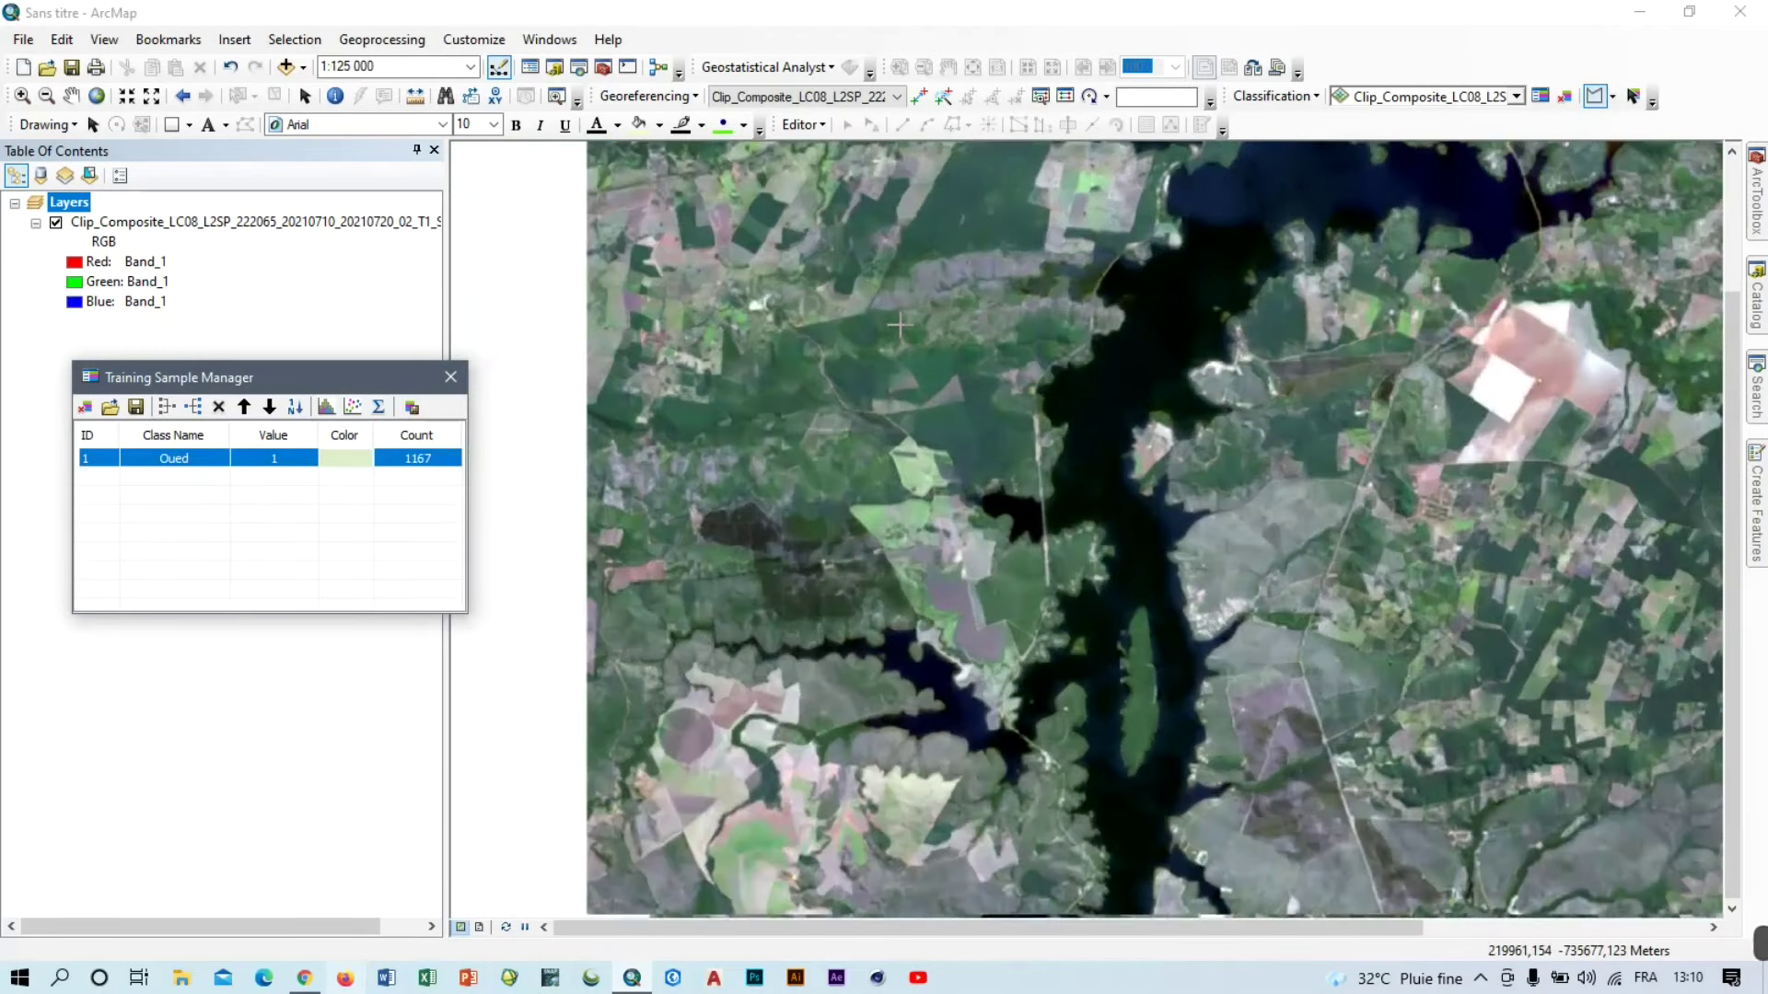
pyautogui.click(1020, 451)
pyautogui.click(1000, 486)
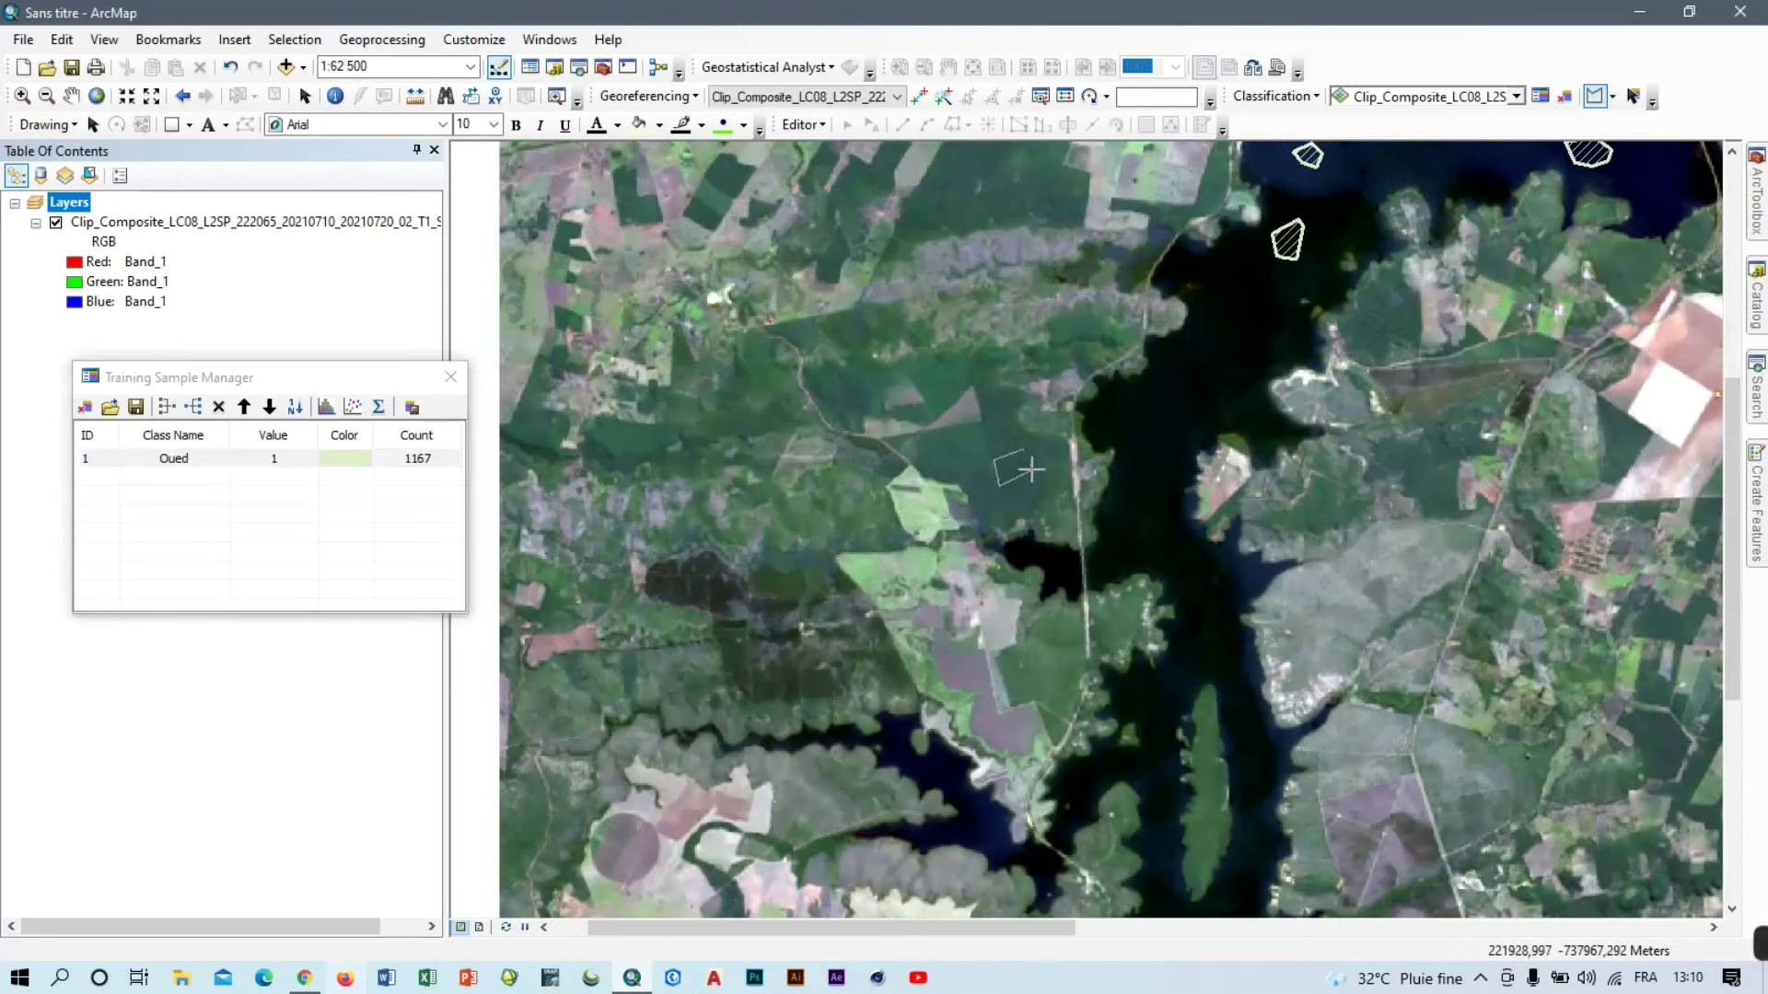
pyautogui.doubleClick(1032, 476)
# Draw vegetation training samples on the small bright green field and on the dark green land south of the black inlet.
pyautogui.click(930, 503)
pyautogui.click(908, 508)
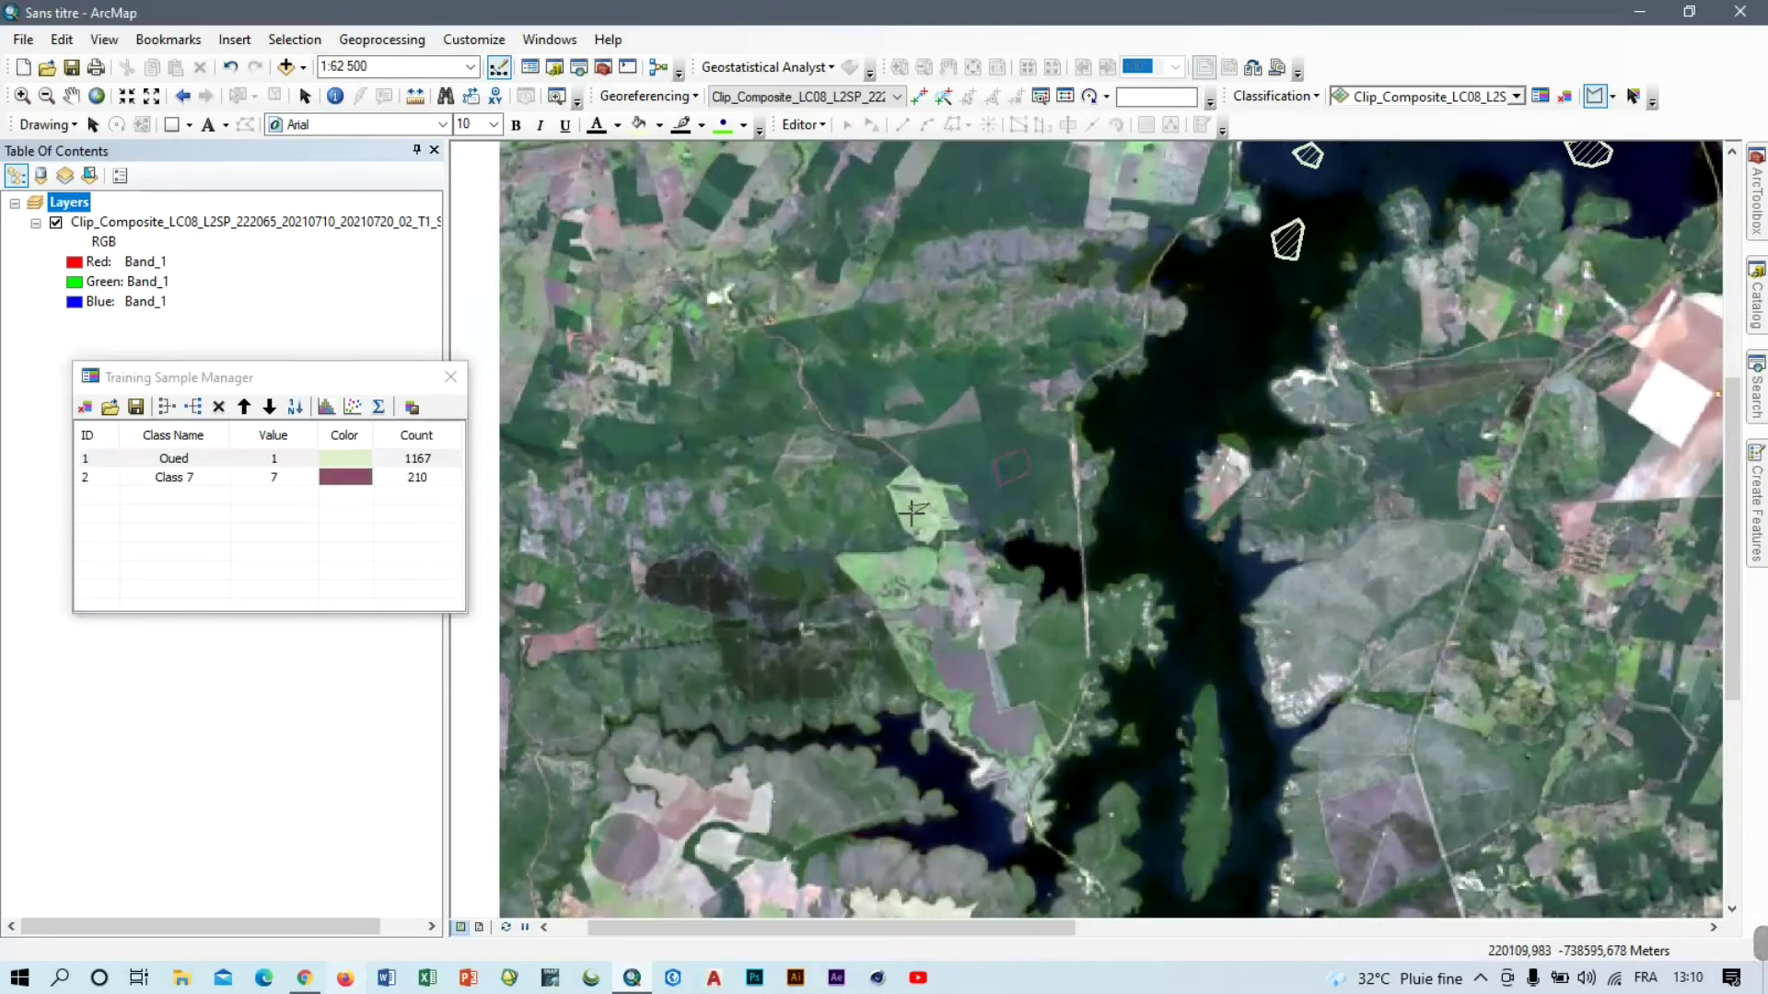
pyautogui.click(913, 516)
pyautogui.doubleClick(936, 512)
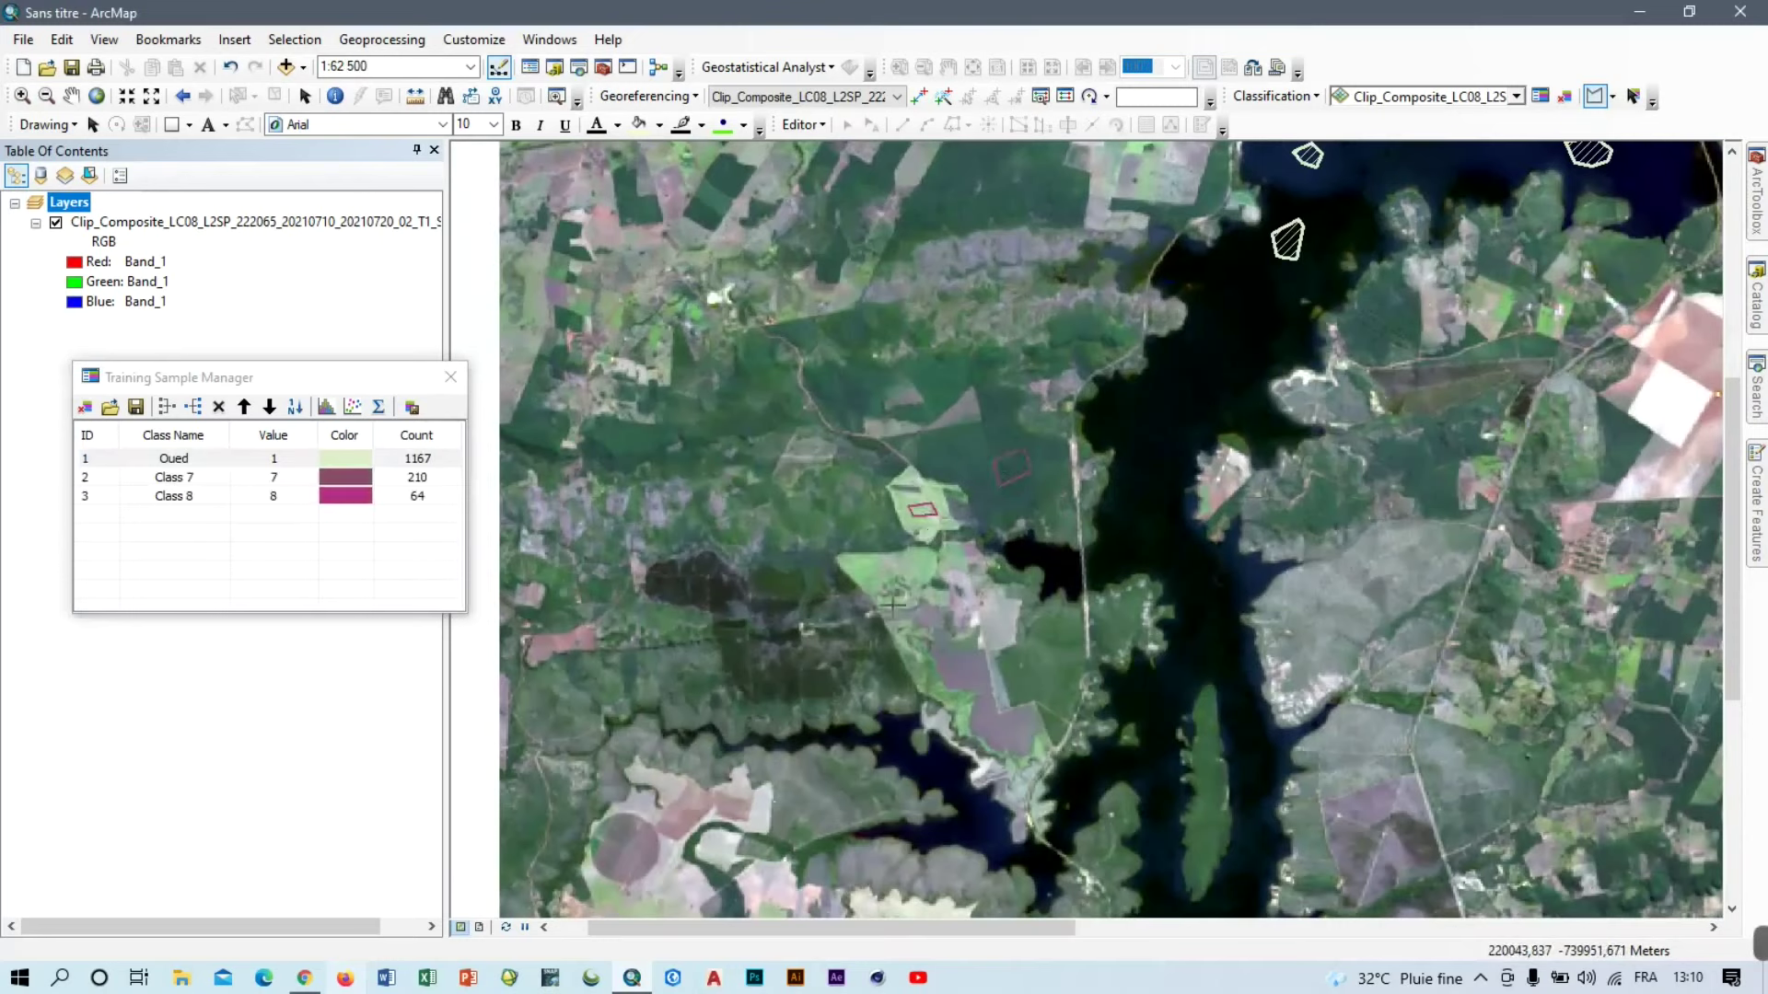
pyautogui.click(1031, 657)
pyautogui.click(1042, 673)
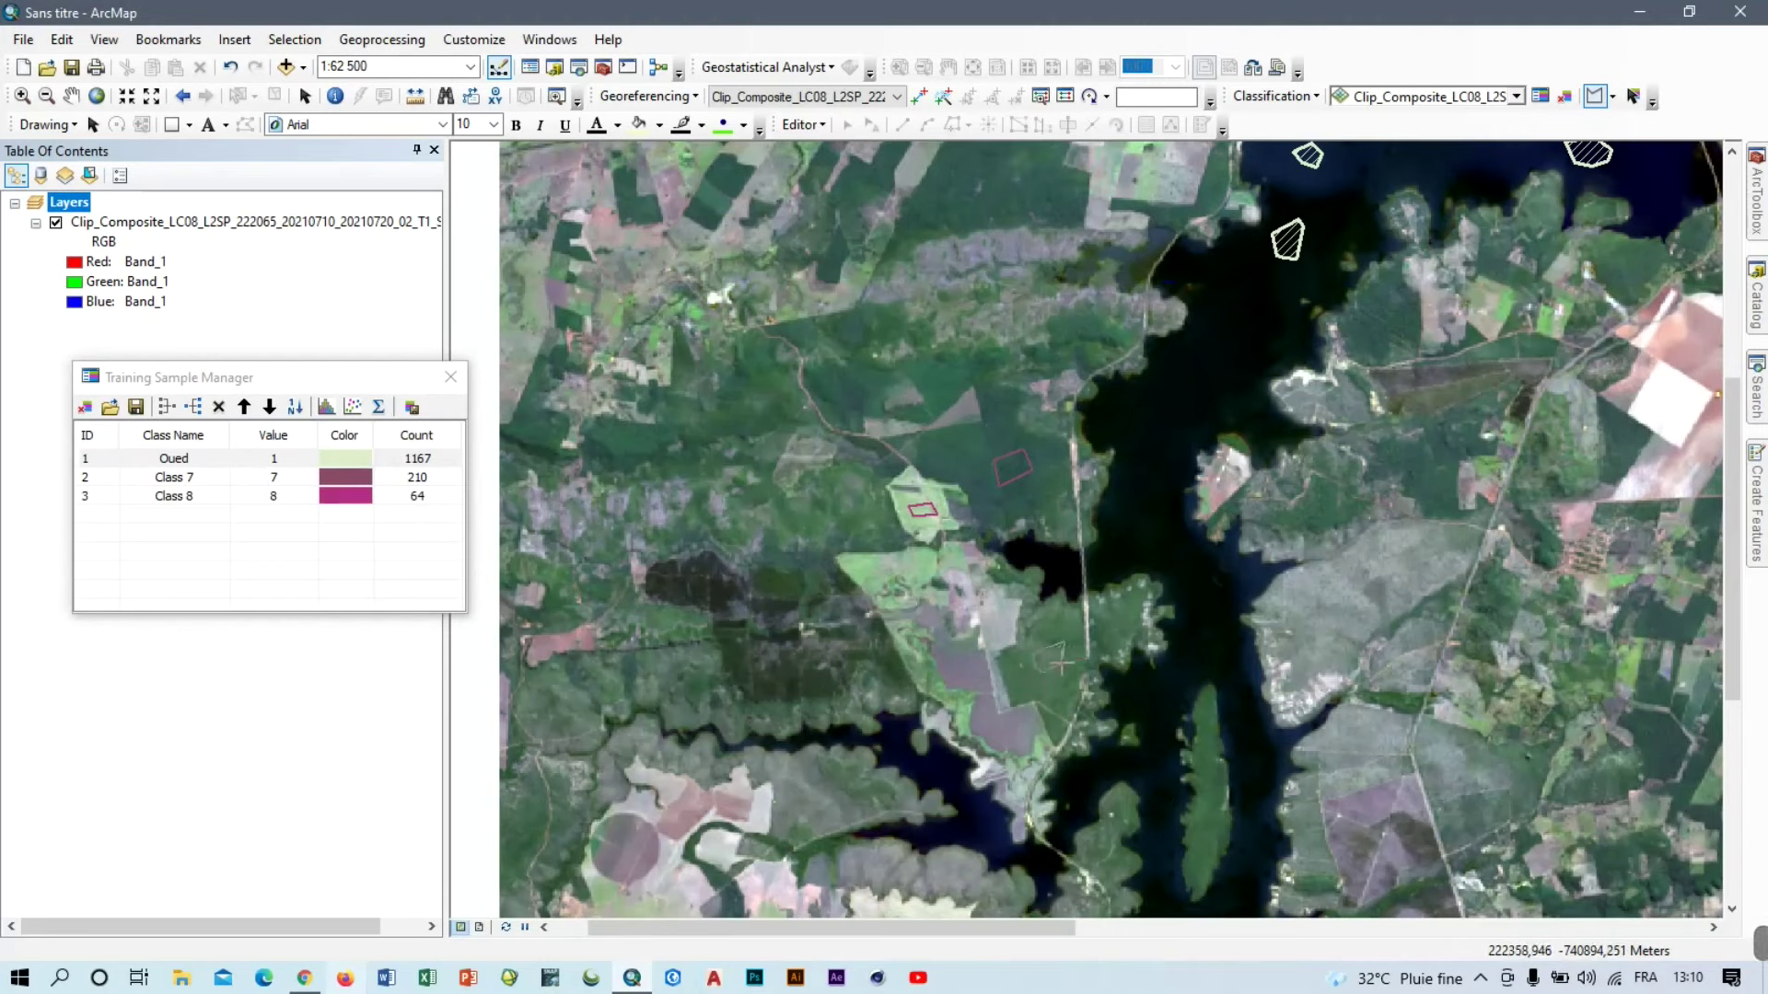
pyautogui.doubleClick(1067, 659)
# Draw two narrow polygon training samples on the elongated green island in the river.
pyautogui.click(1212, 800)
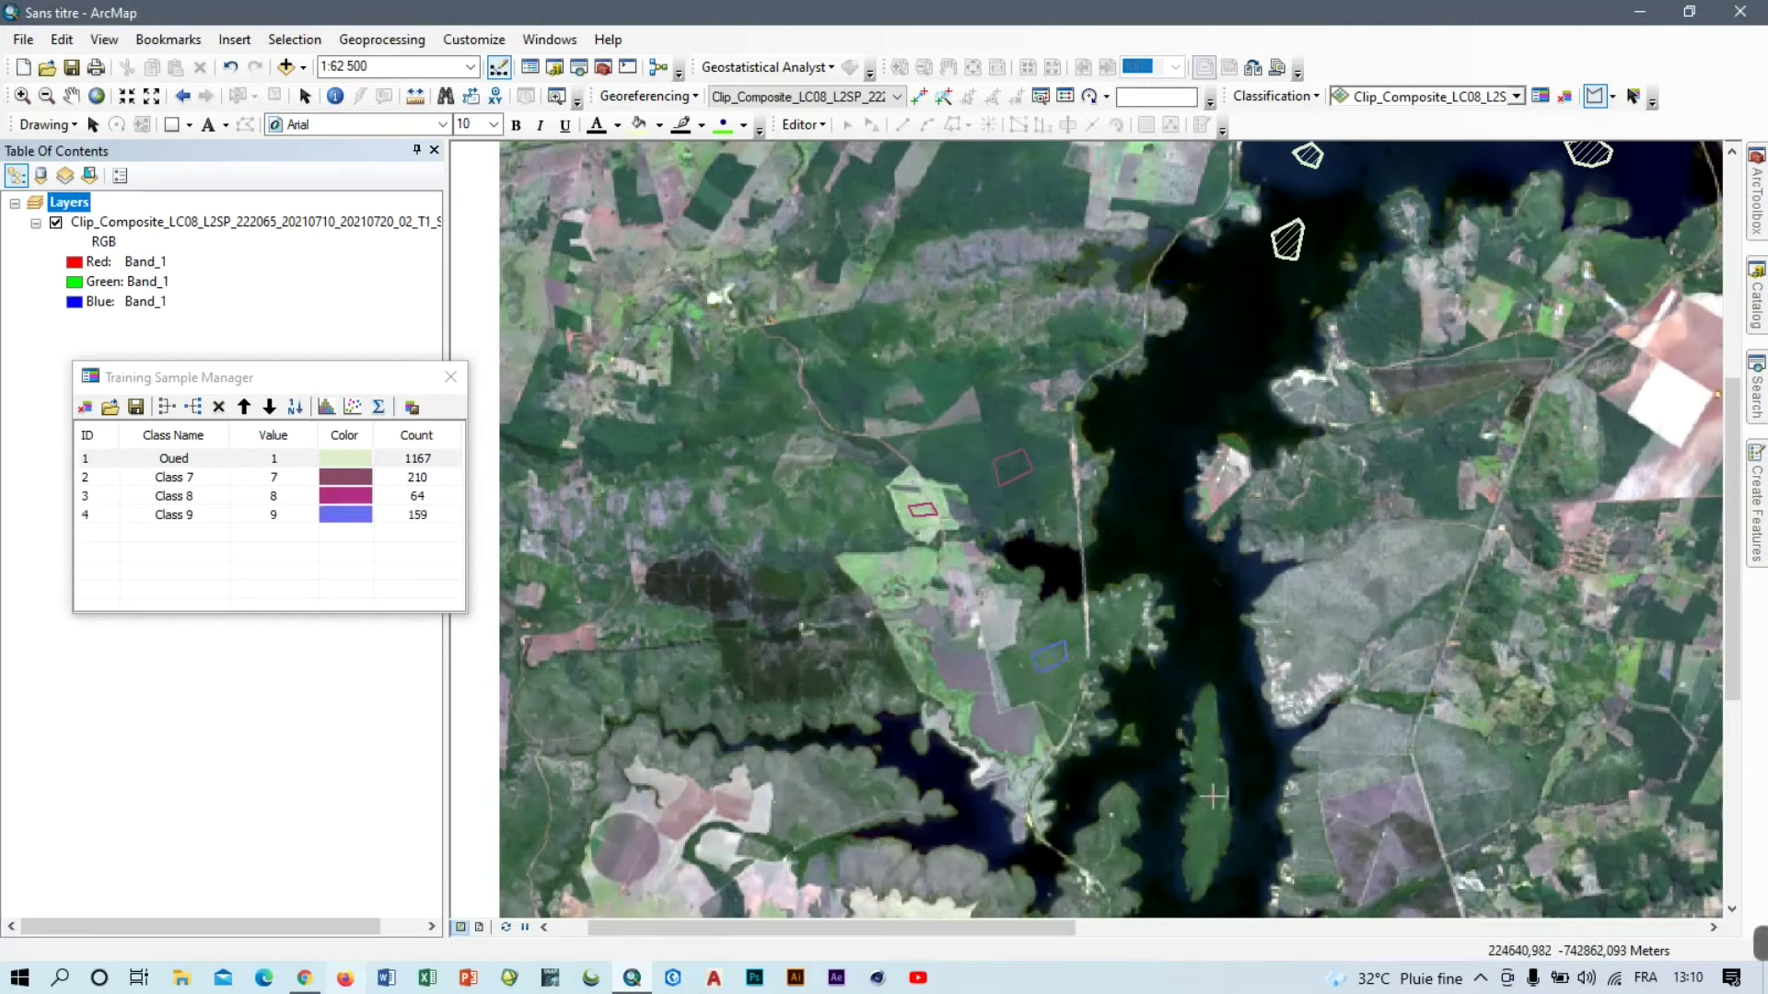
pyautogui.click(1204, 835)
pyautogui.doubleClick(1201, 820)
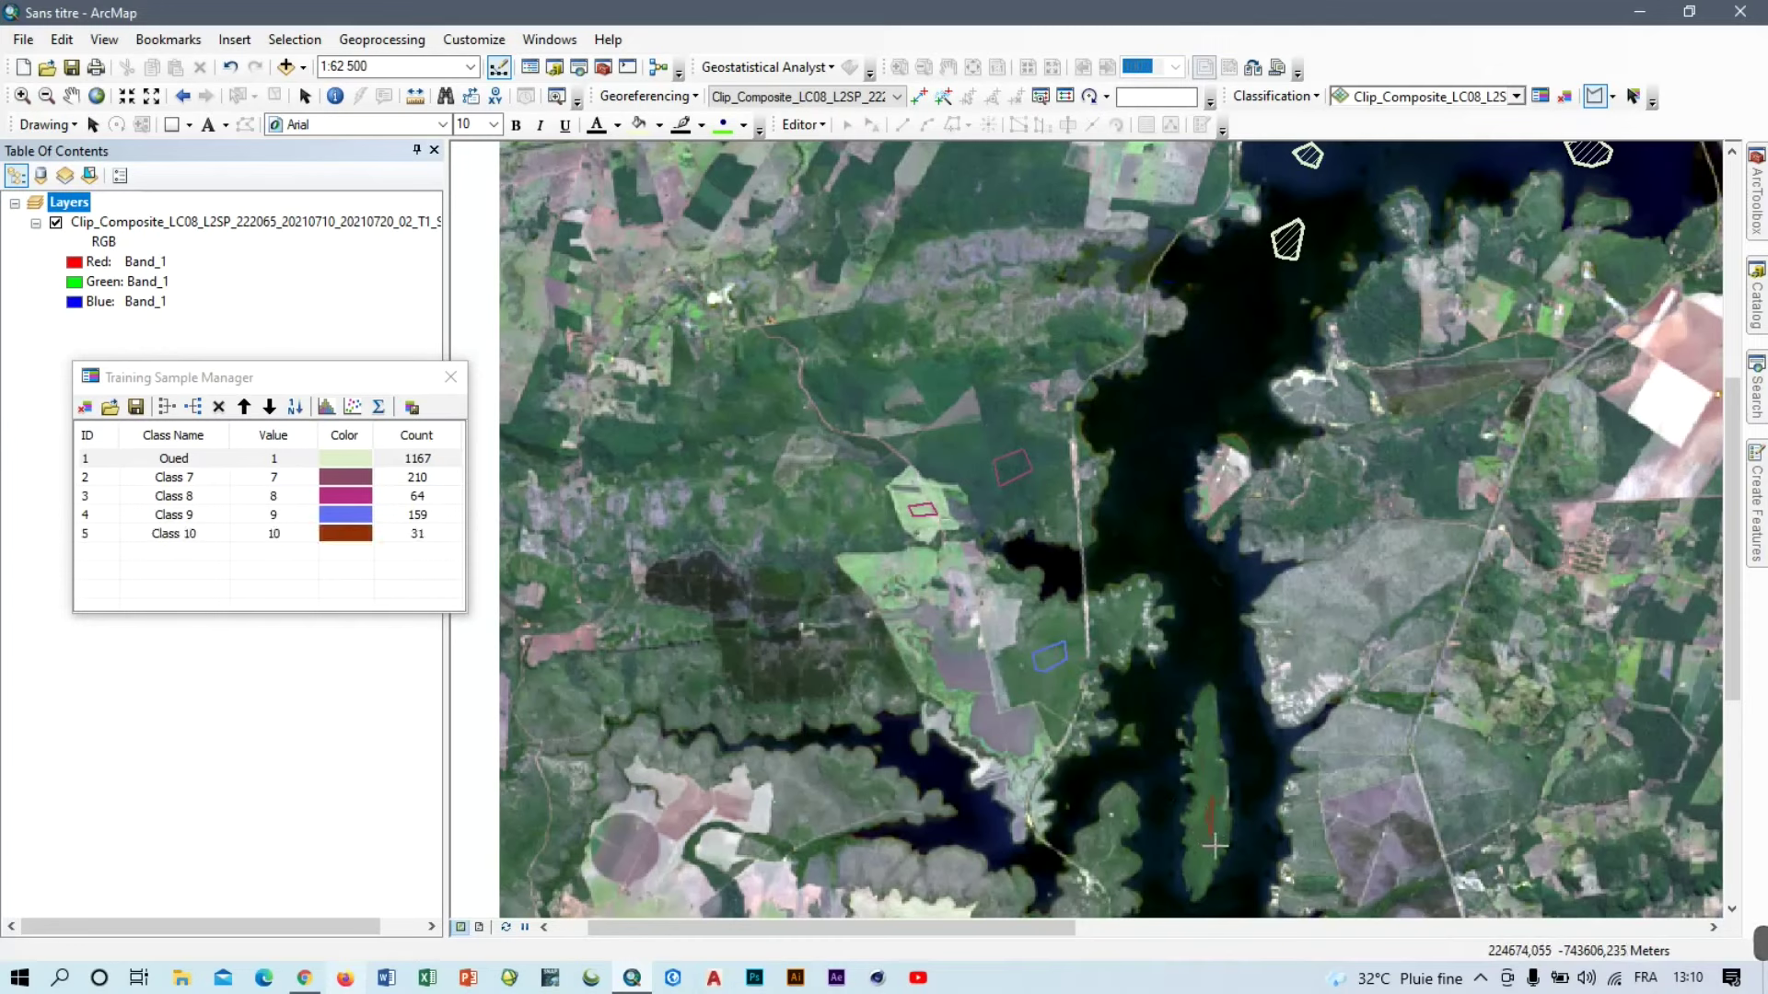
pyautogui.click(1208, 747)
pyautogui.click(1200, 764)
pyautogui.doubleClick(1209, 781)
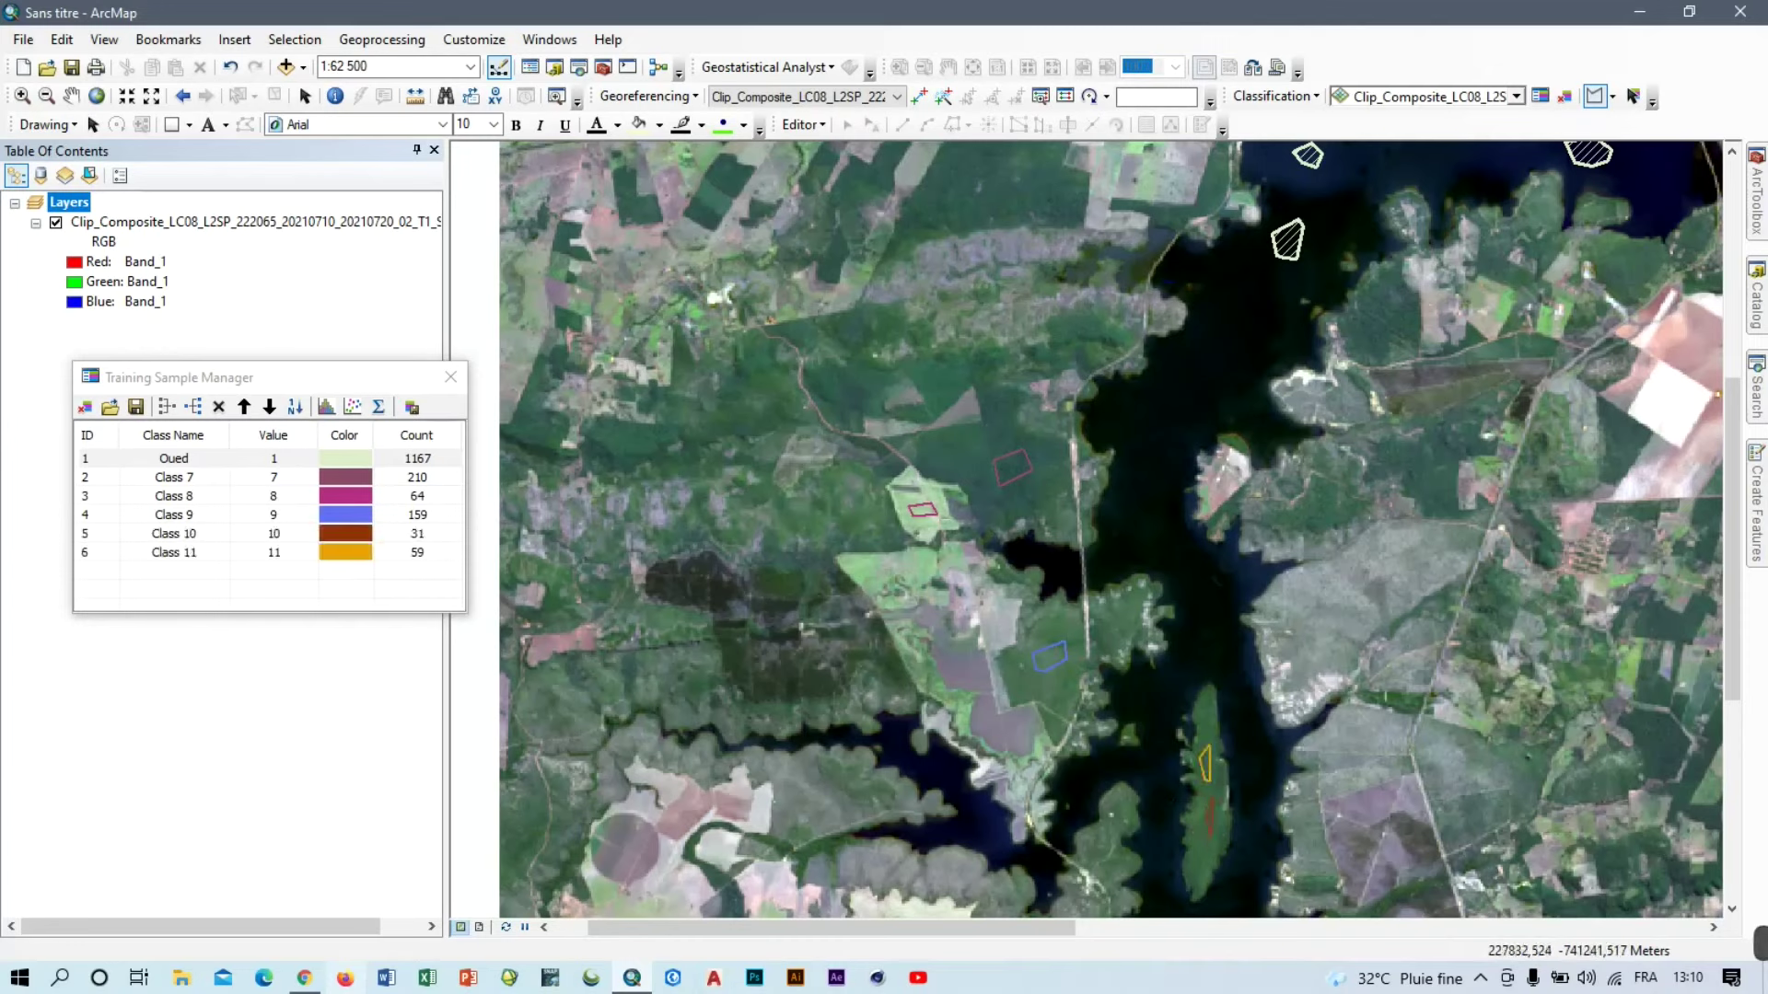
# Draw training samples on the northwestern tip of the larger bright green field and on the dark green patch west of it.
pyautogui.scroll(-3, 879, 411)
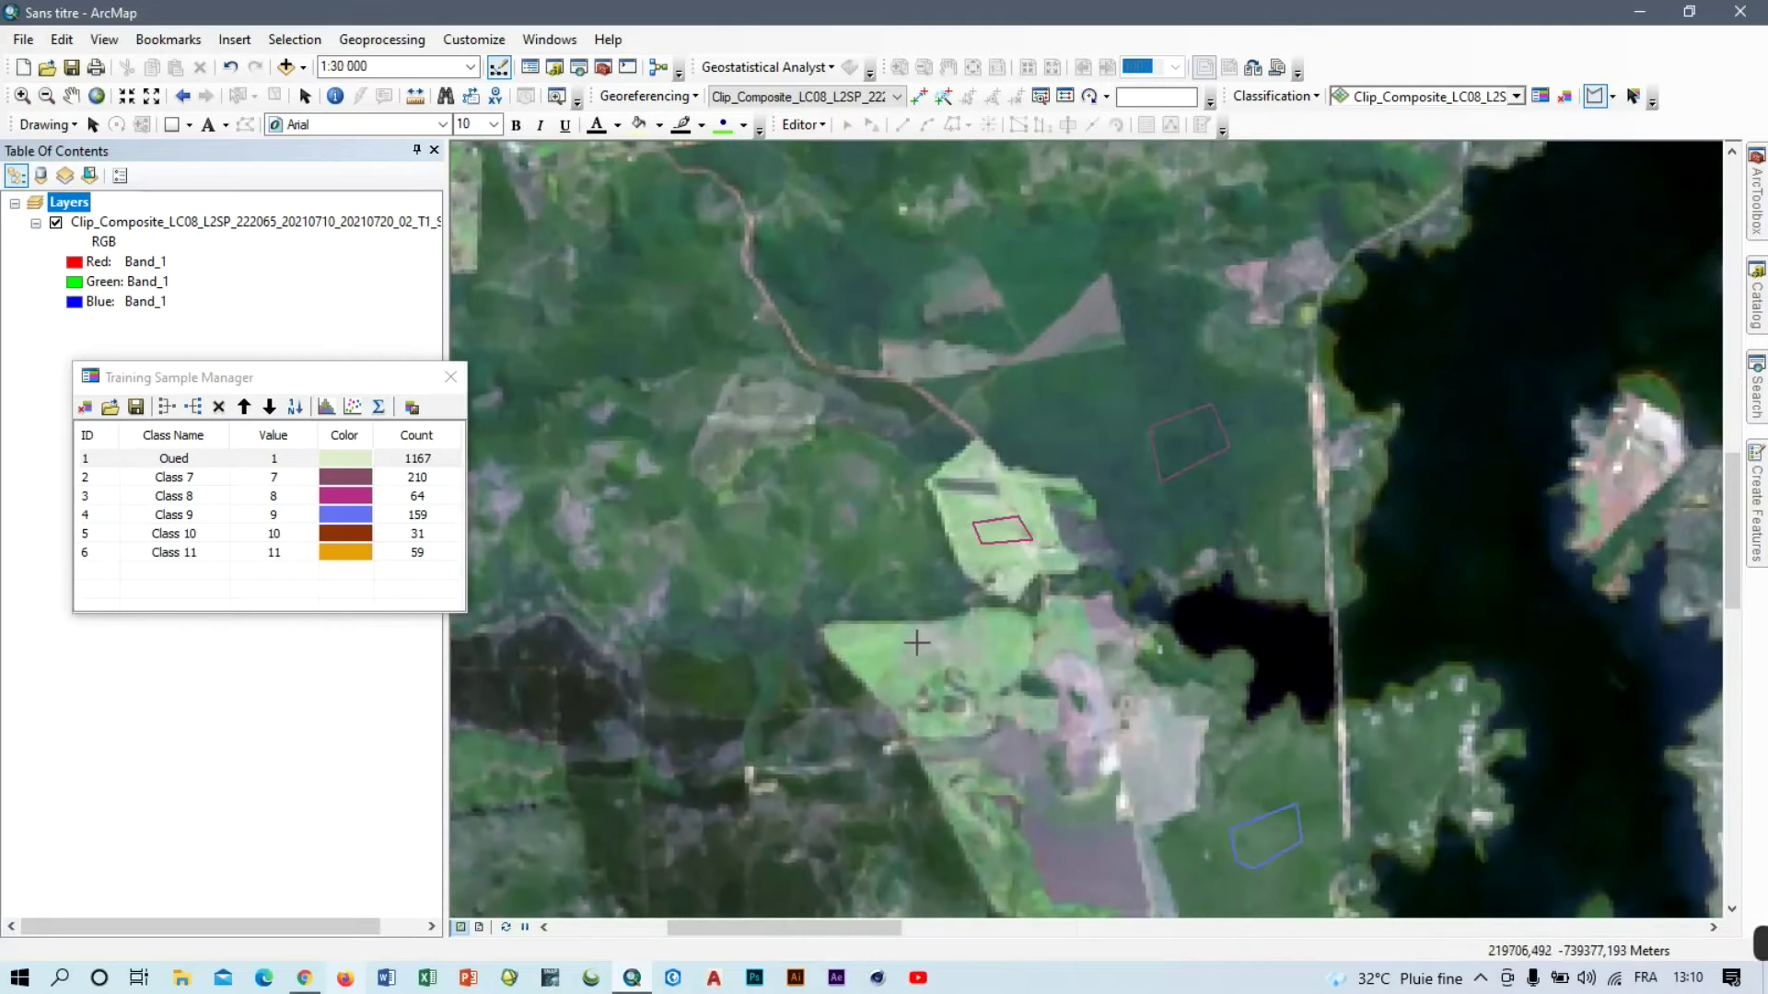
pyautogui.click(886, 635)
pyautogui.click(858, 638)
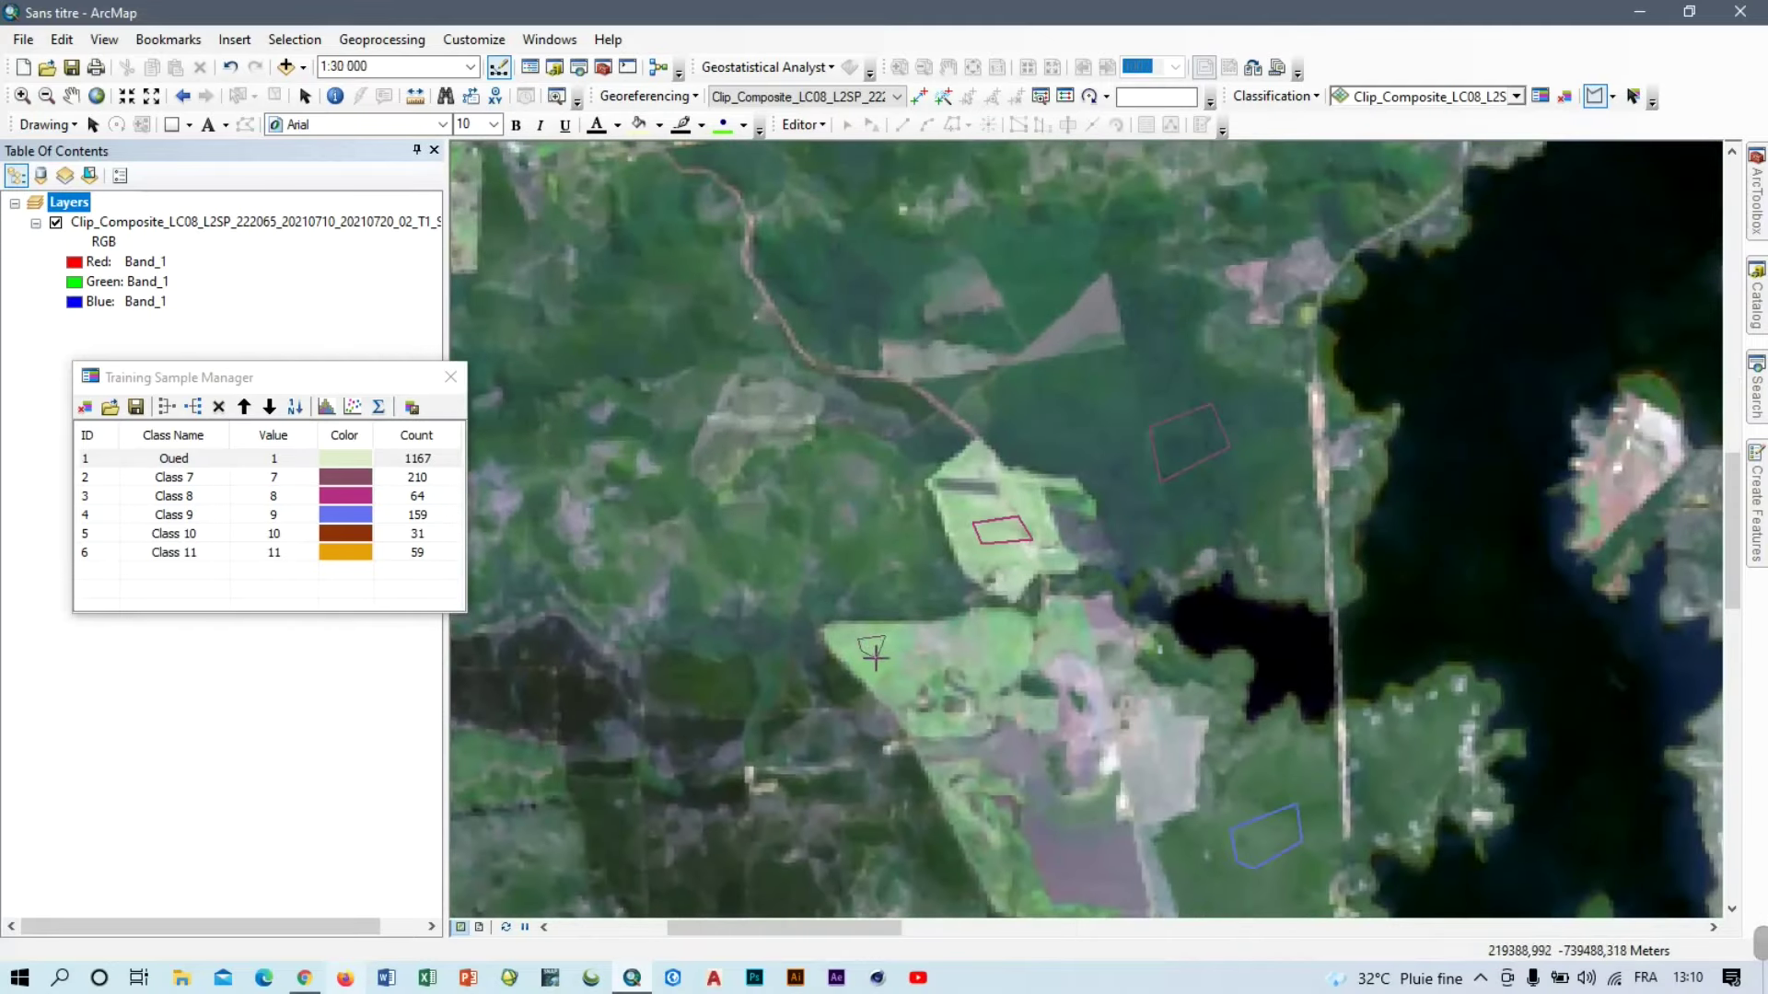
pyautogui.doubleClick(872, 658)
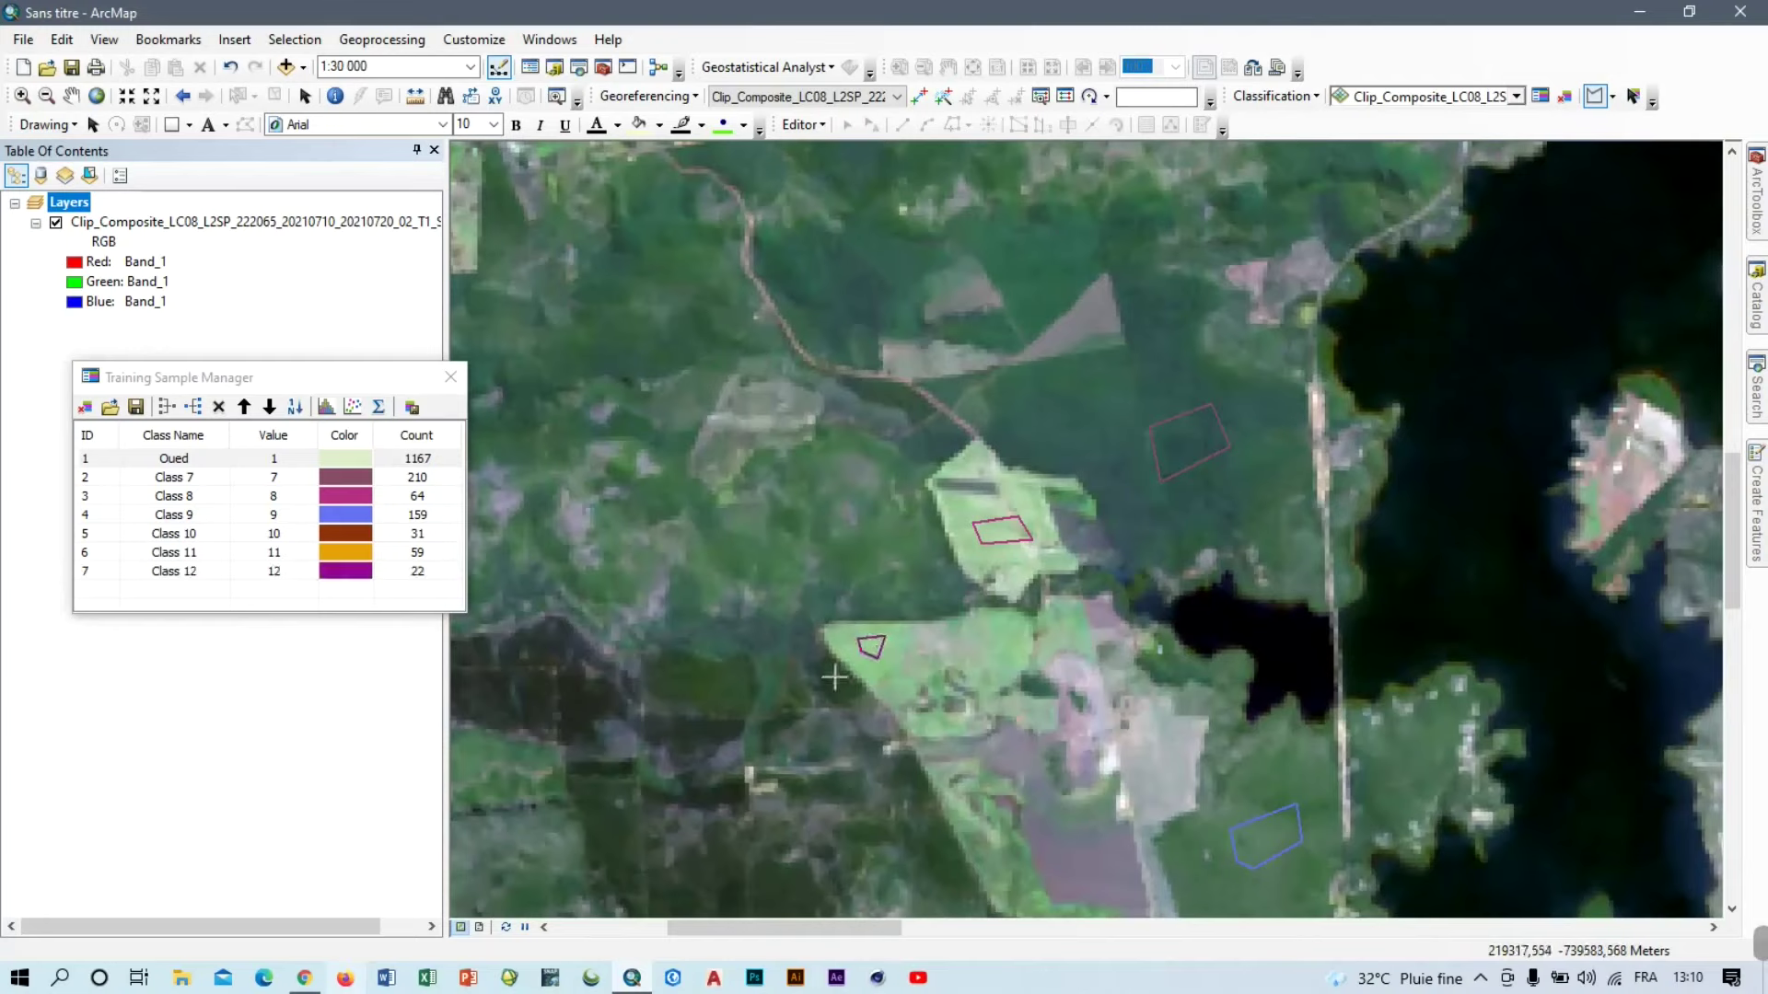
pyautogui.click(696, 680)
pyautogui.click(732, 679)
pyautogui.doubleClick(734, 693)
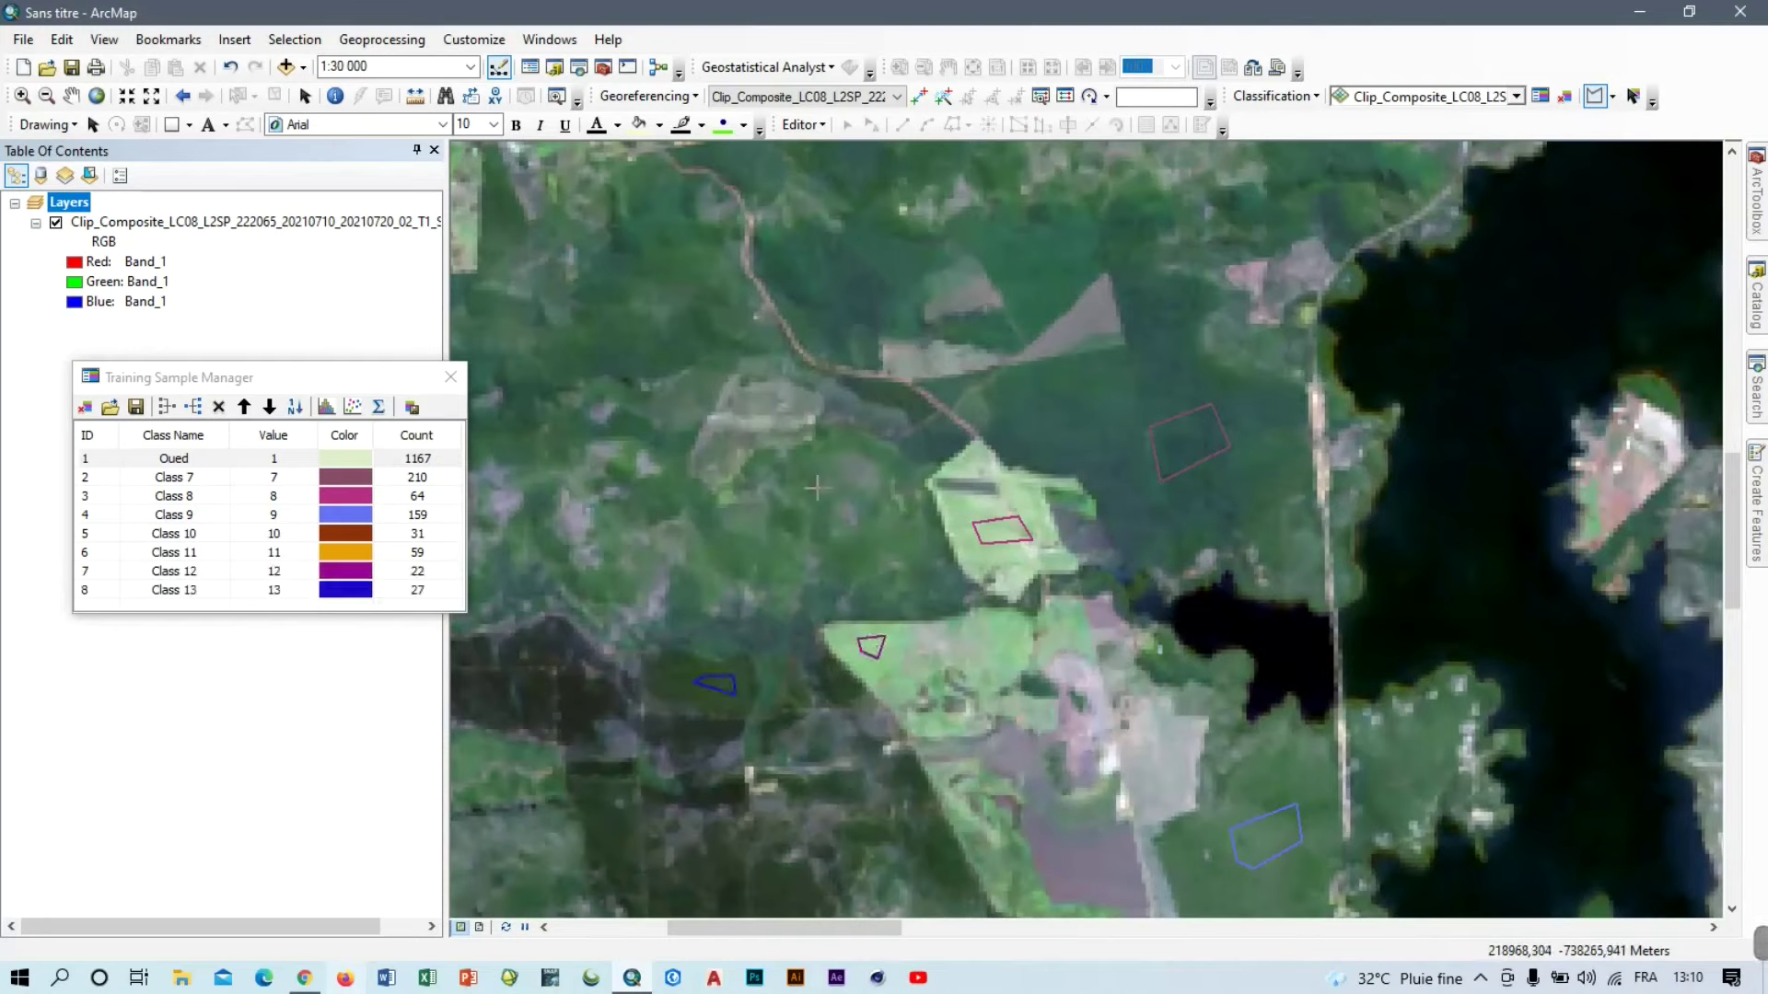
# Draw training samples on the mottled green land west of the small bright green field and on the very dark vegetation farther southwest.
pyautogui.click(783, 503)
pyautogui.click(779, 525)
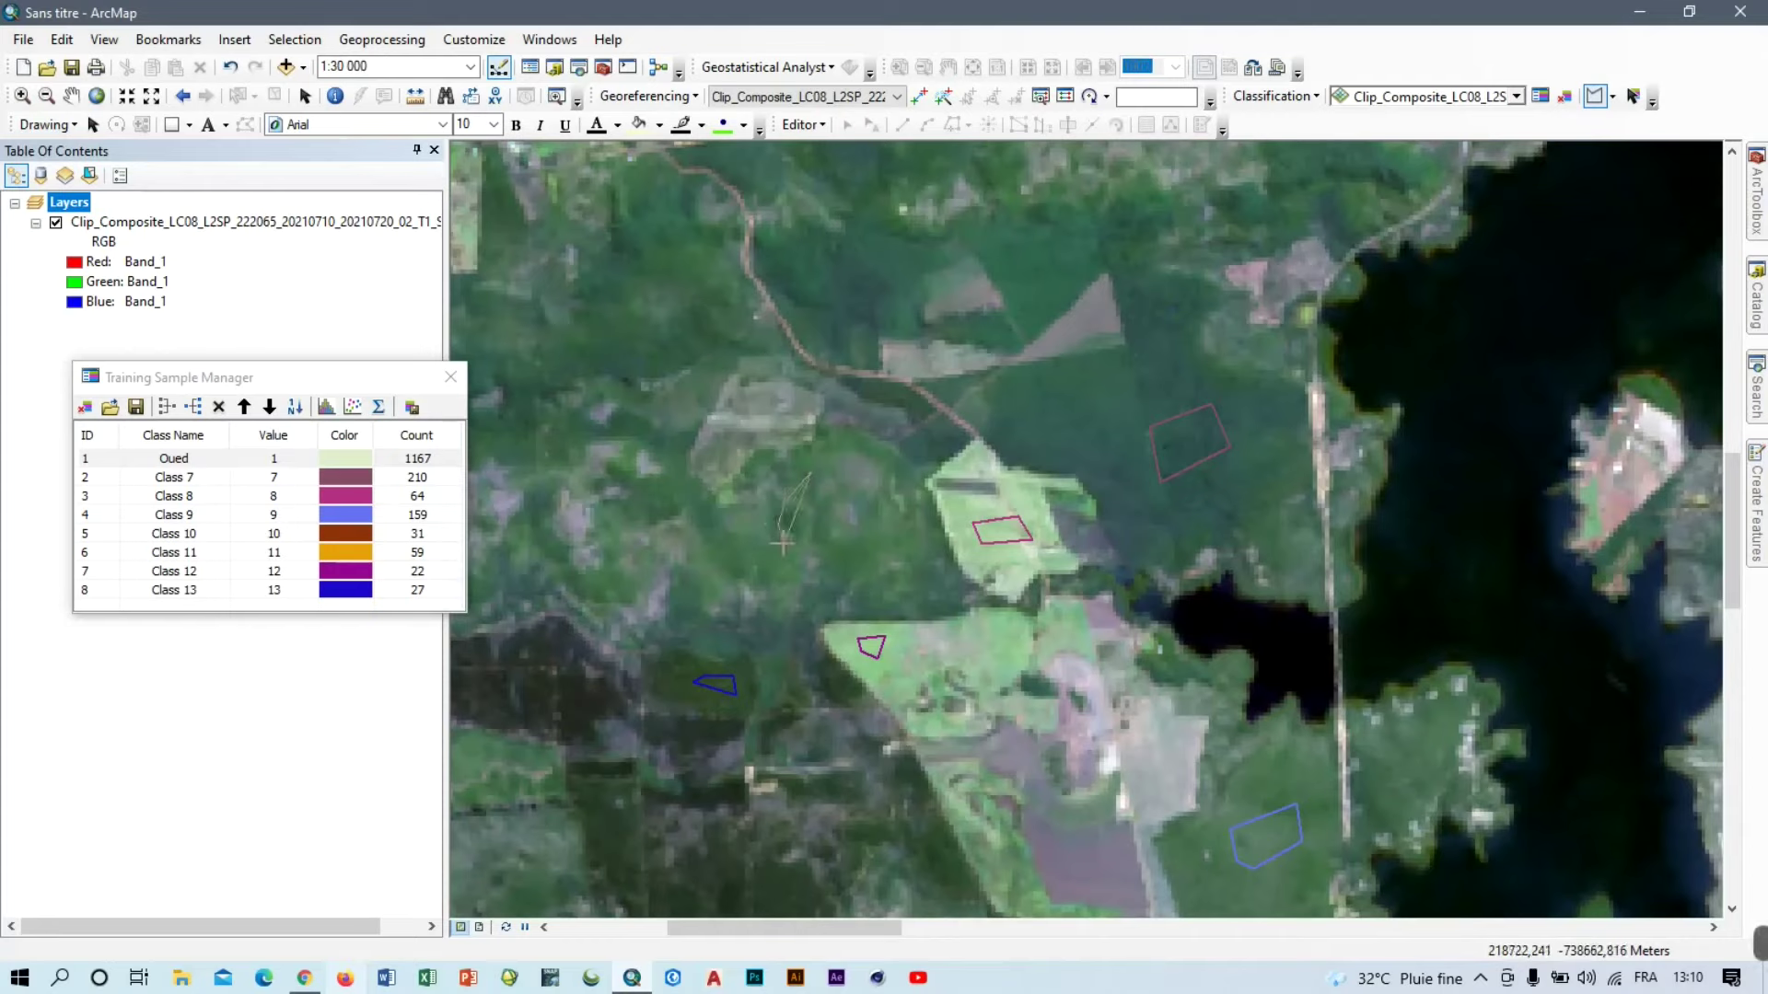
pyautogui.click(789, 537)
pyautogui.doubleClick(795, 524)
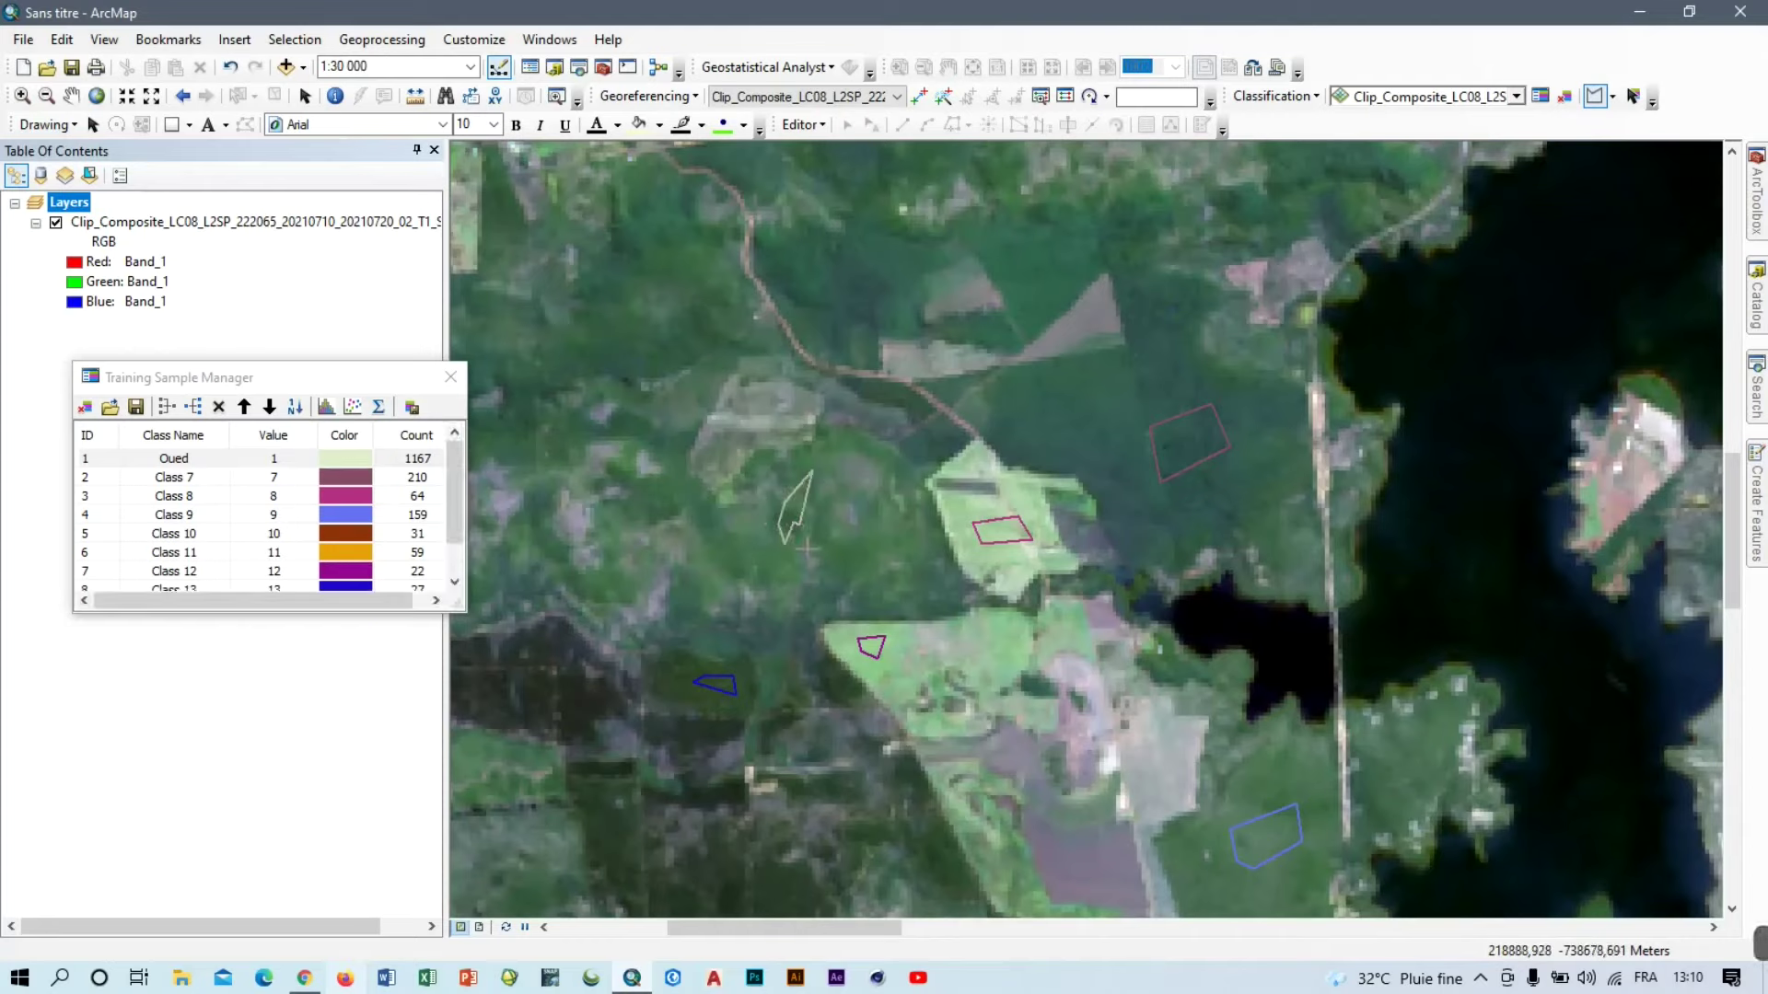
pyautogui.click(578, 706)
pyautogui.click(526, 682)
pyautogui.click(509, 687)
pyautogui.doubleClick(548, 708)
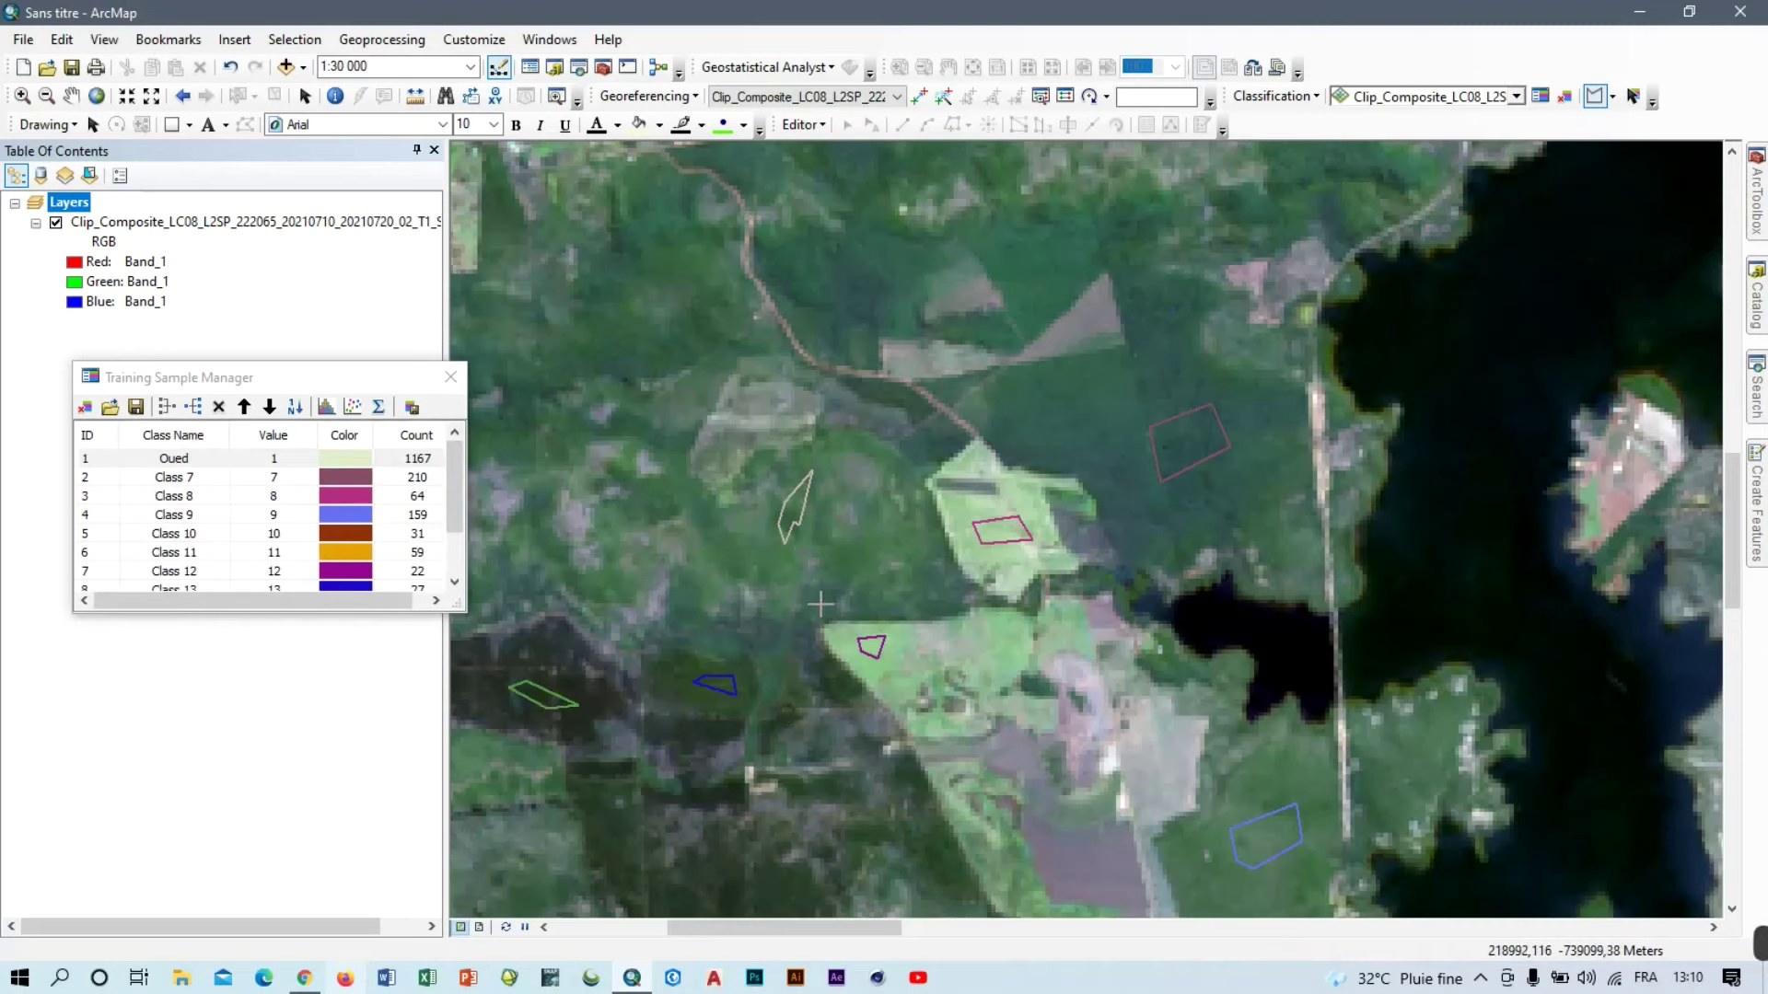
# Draw a large polygon training sample on the dark green field in the north, west of the river's wide junction.
pyautogui.scroll(-3, 955, 547)
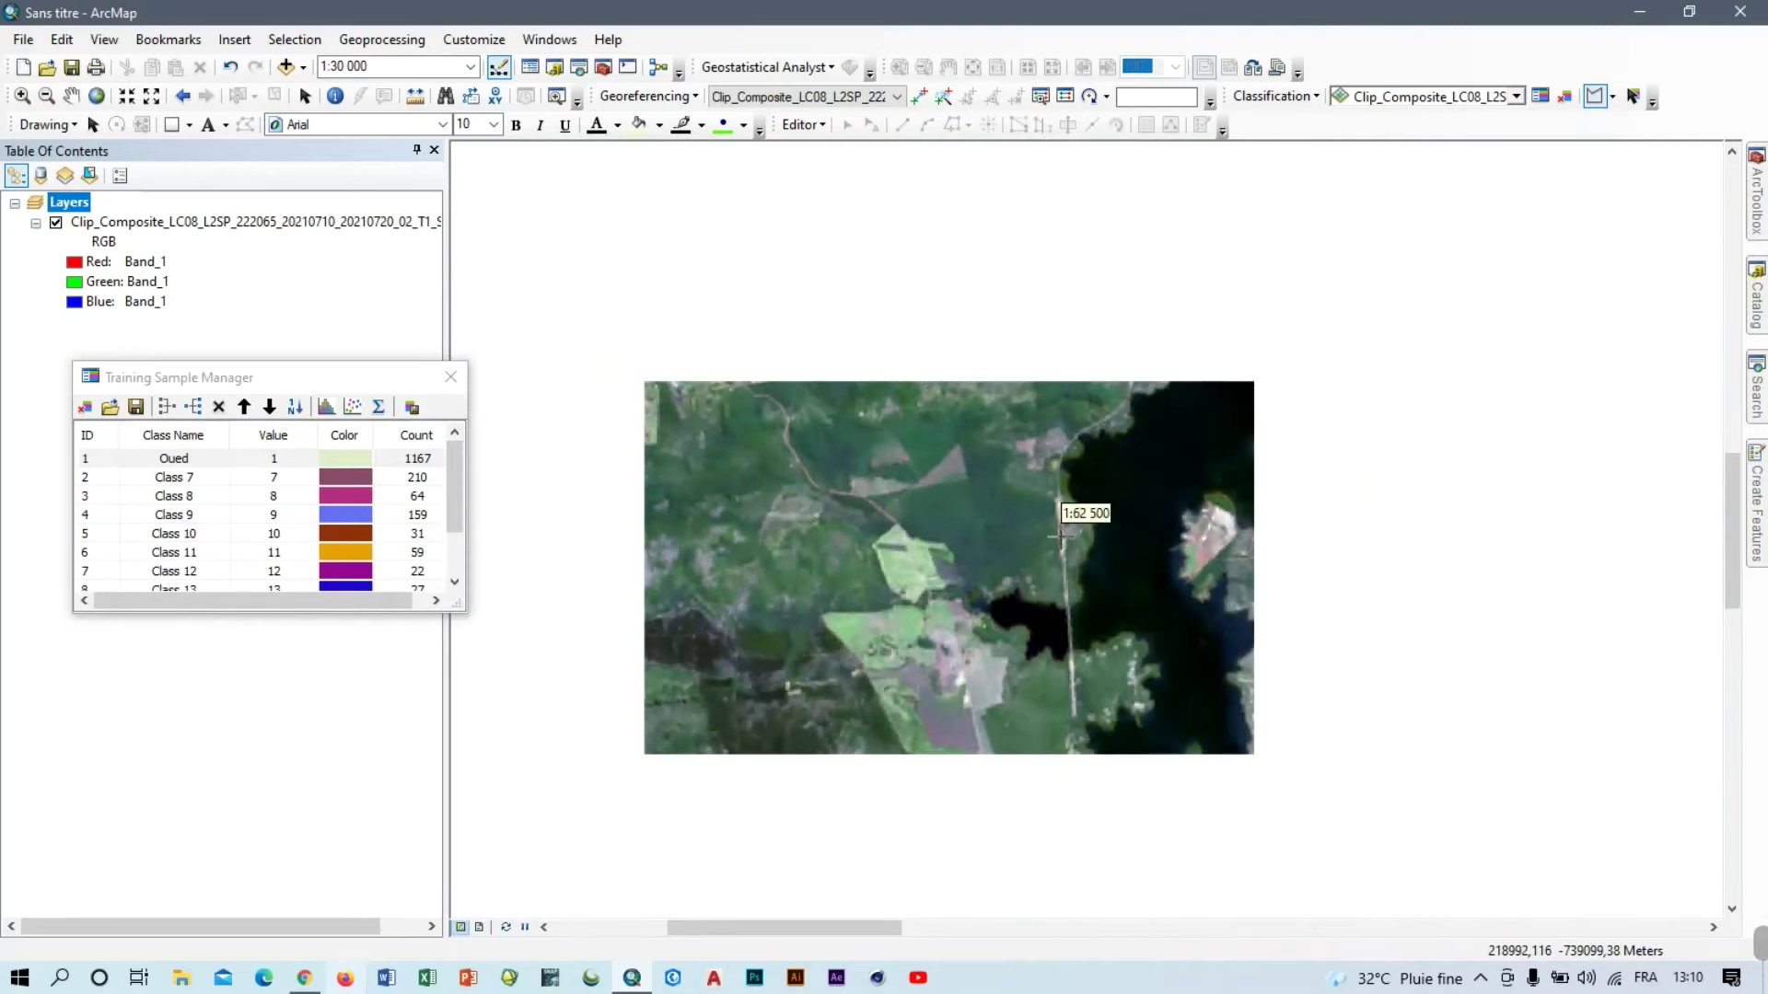
pyautogui.scroll(-1, 966, 488)
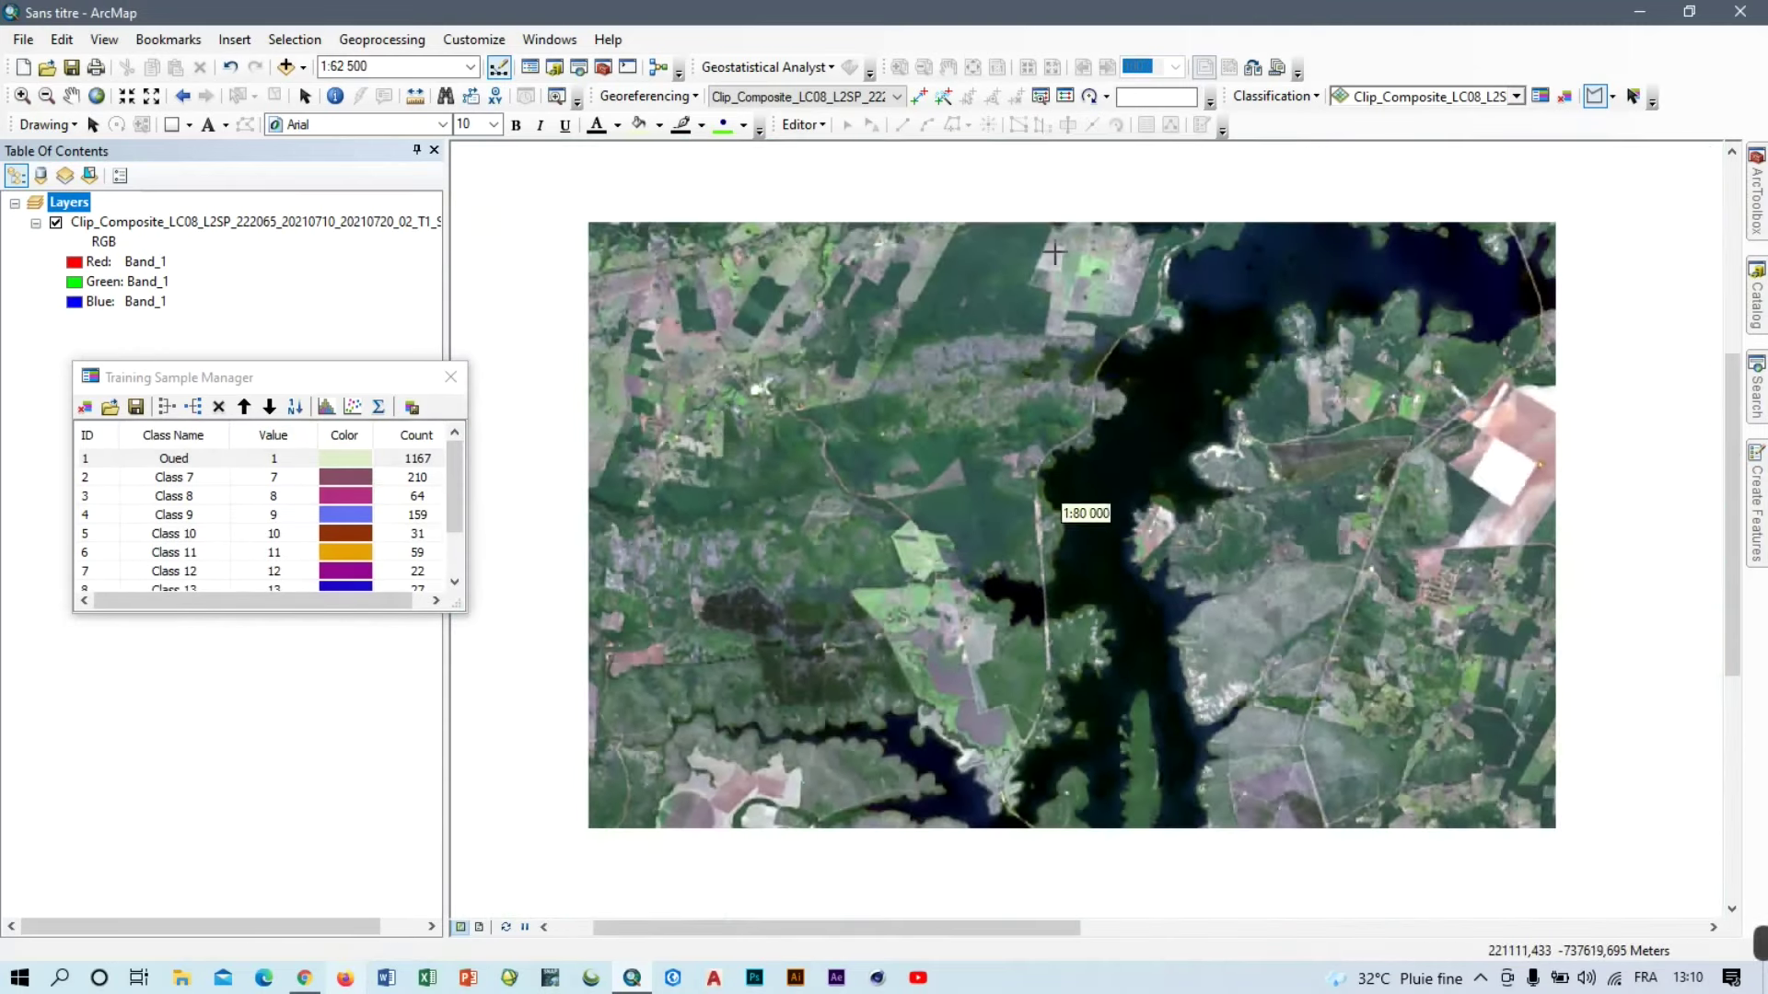
pyautogui.click(997, 248)
pyautogui.click(970, 268)
pyautogui.click(975, 289)
pyautogui.doubleClick(990, 295)
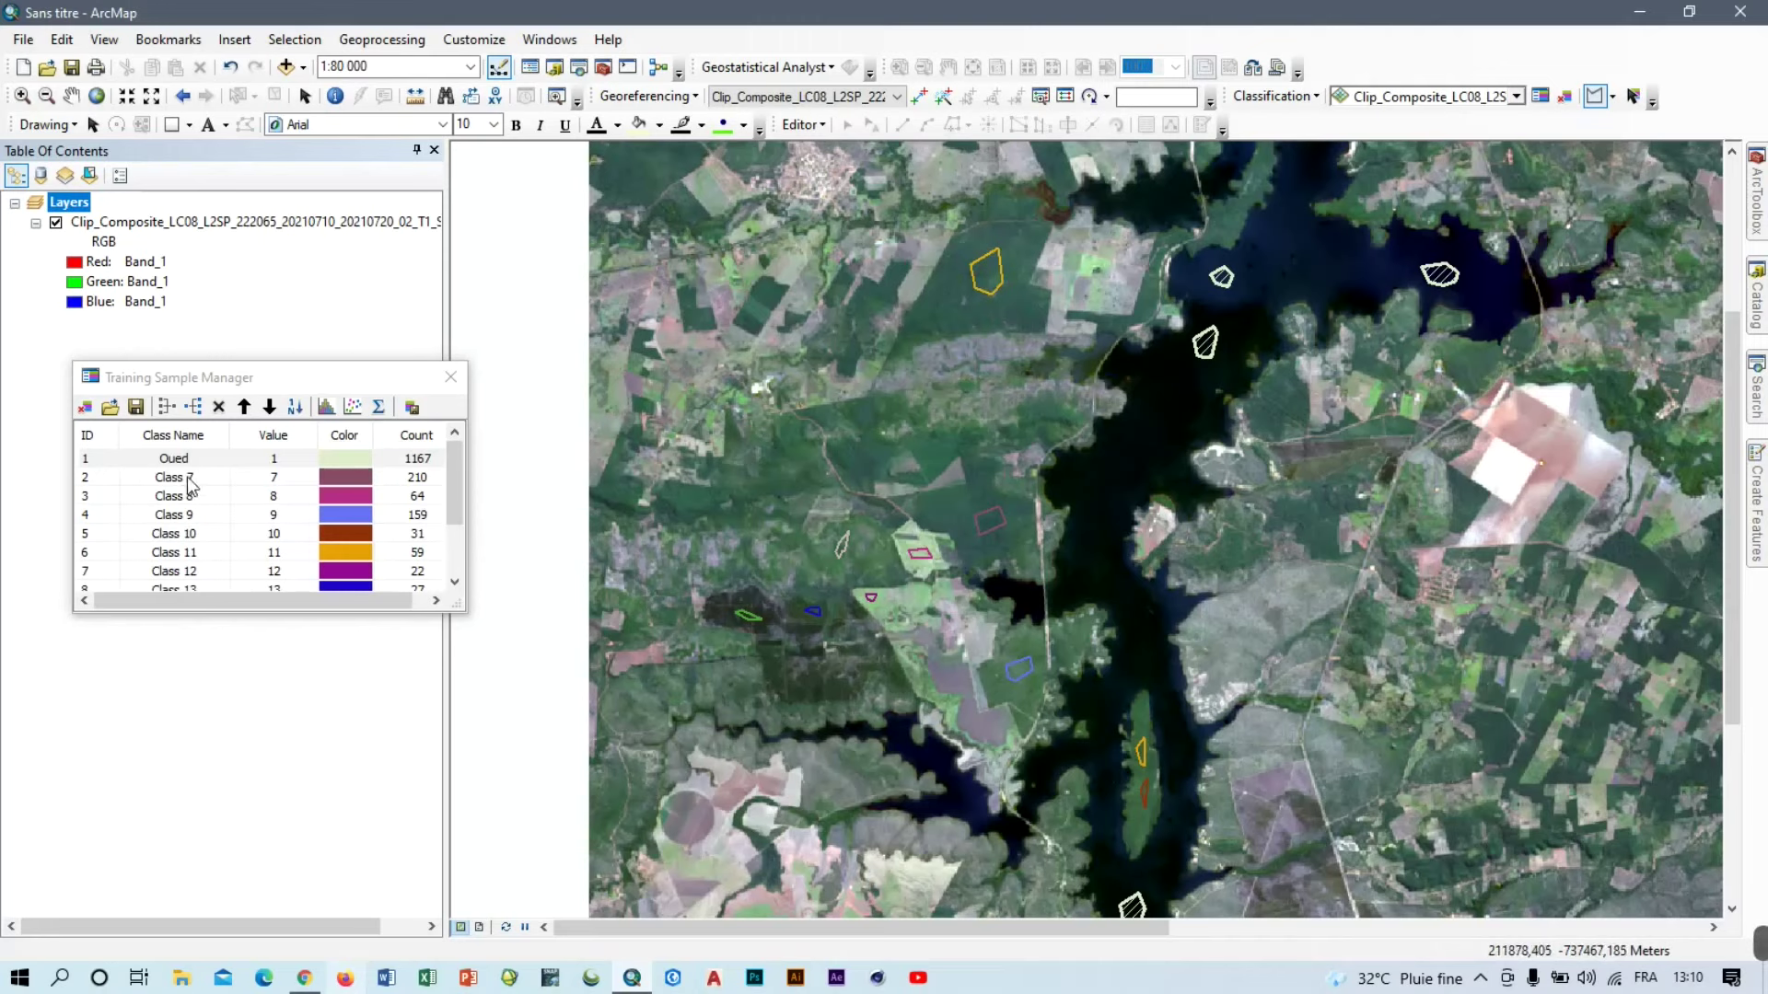
# Merge the vegetation training samples Class 7 through Class 16 into a single class.
pyautogui.moveTo(456, 485); pyautogui.dragTo(457, 545)
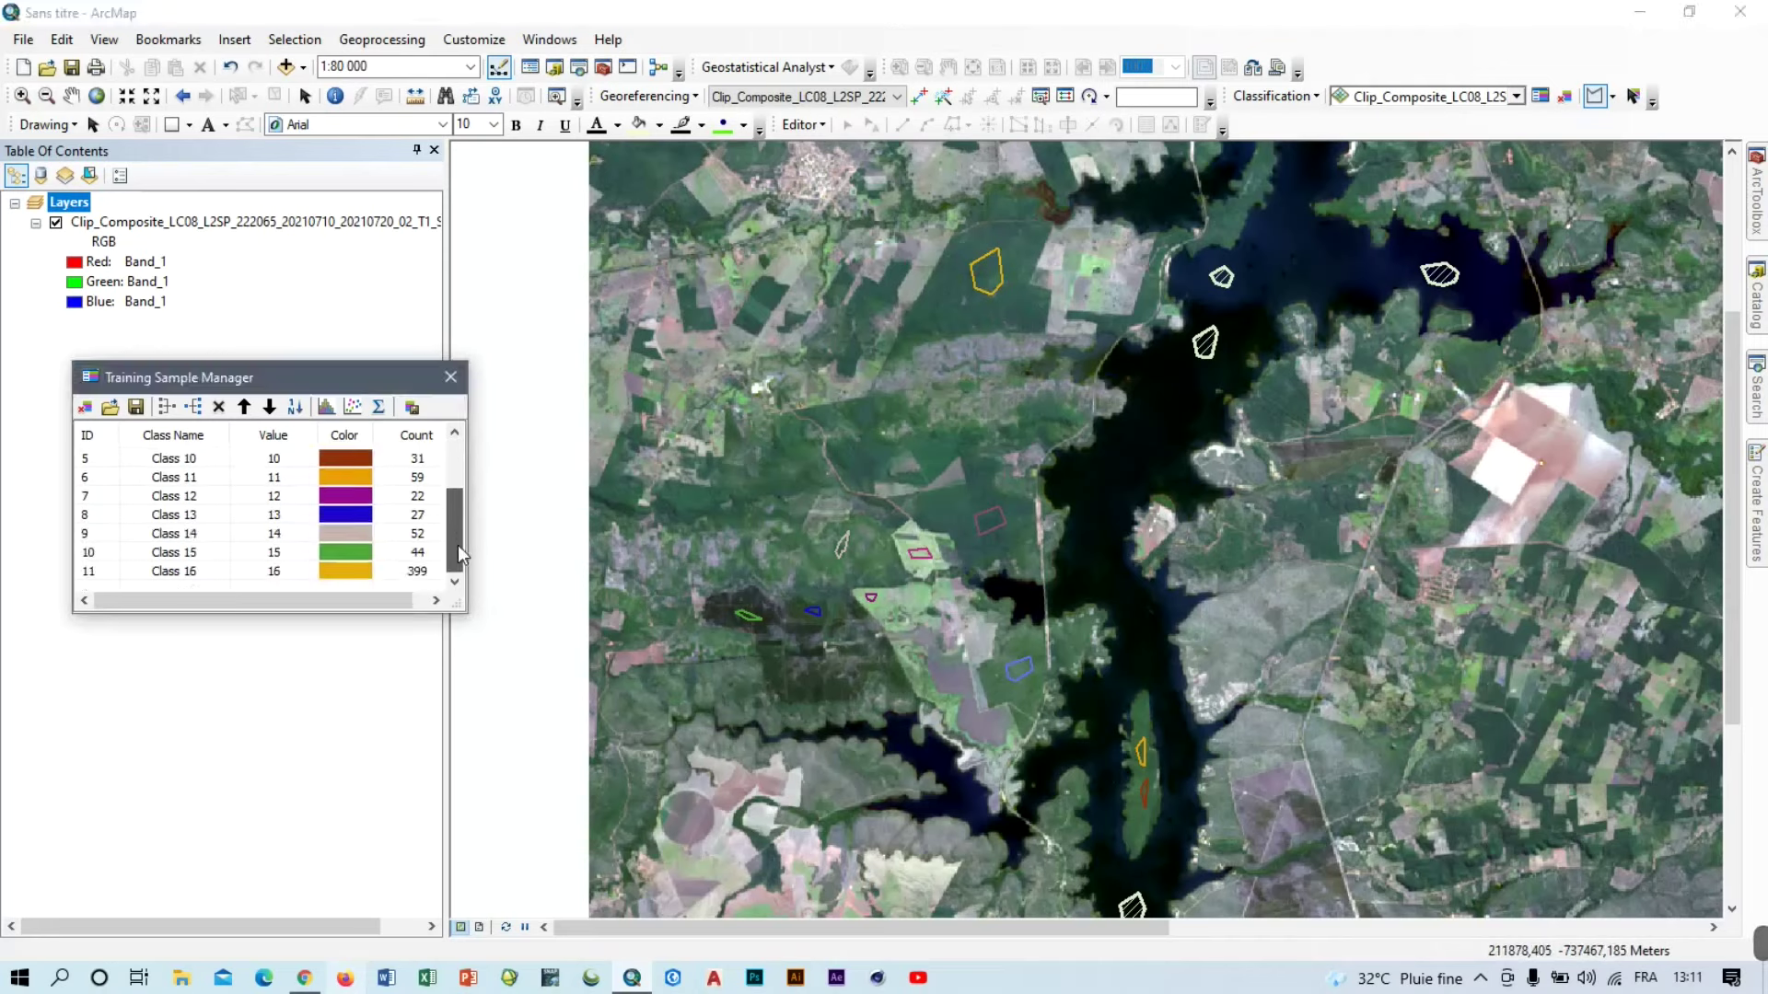
pyautogui.click(256, 571)
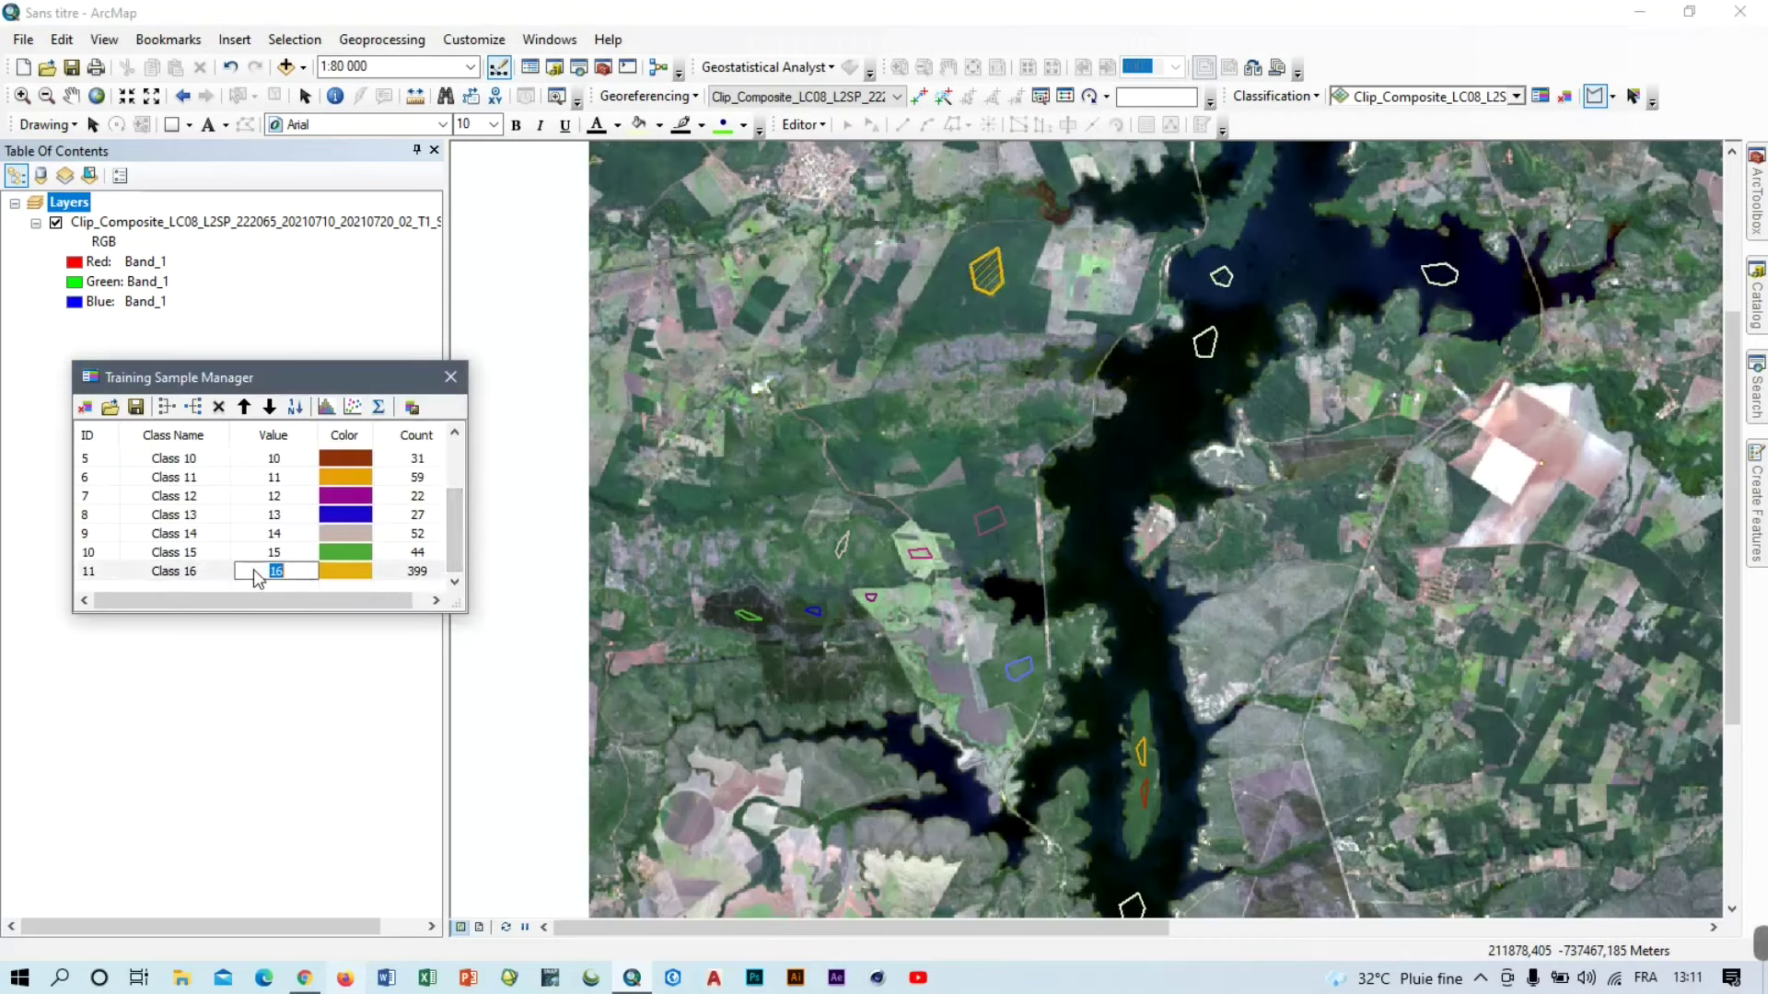
pyautogui.scroll(2, 101, 568)
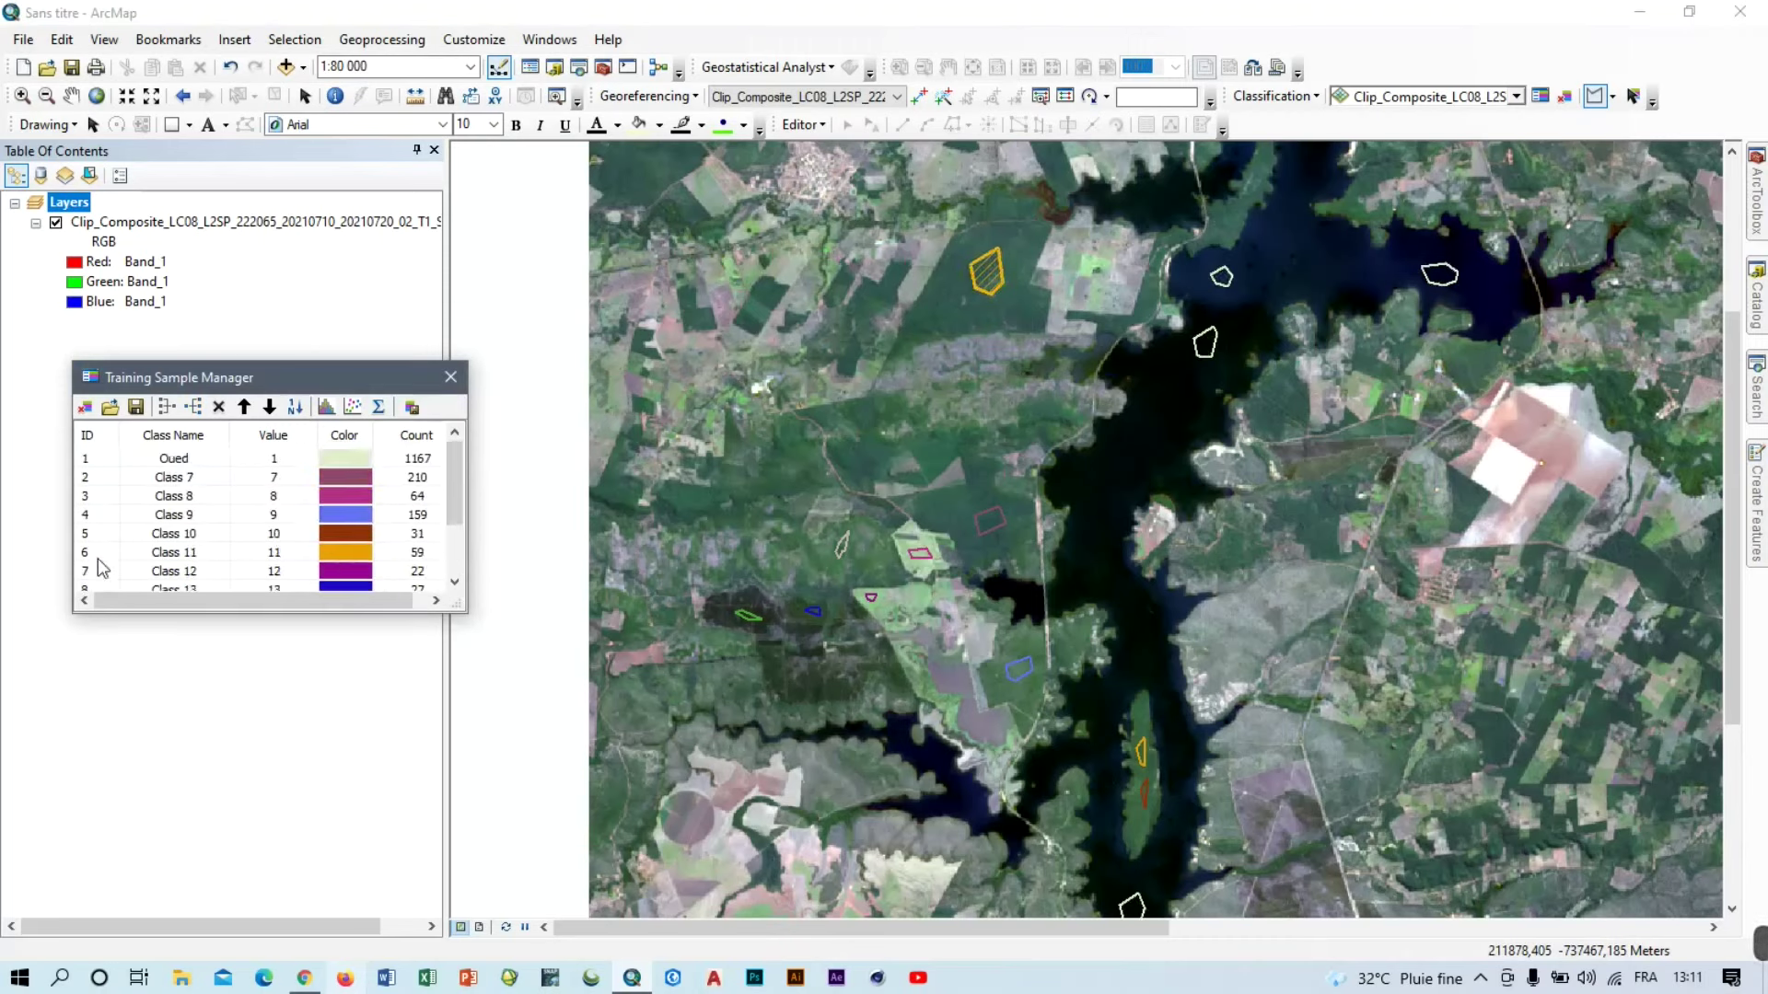
pyautogui.keyDown('shift'); pyautogui.click(90, 478); pyautogui.keyUp('shift')
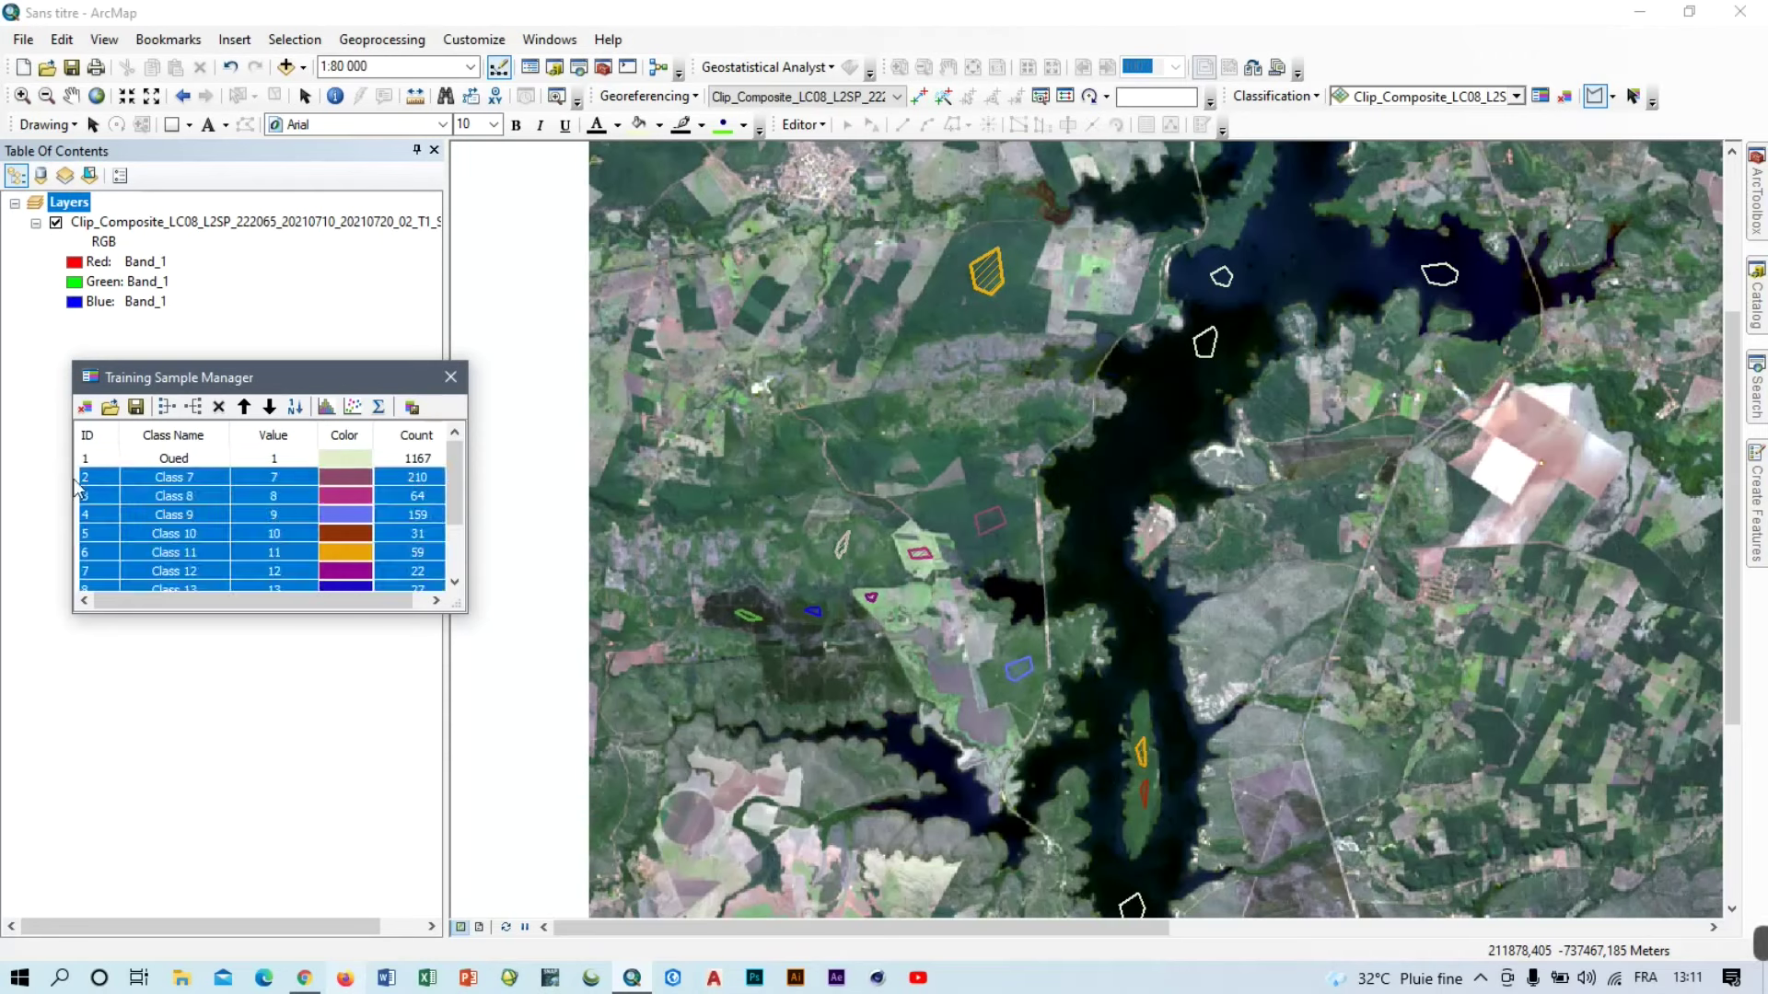
pyautogui.click(167, 406)
# Rename the merged vegetation class as Végétation.
pyautogui.doubleClick(183, 478)
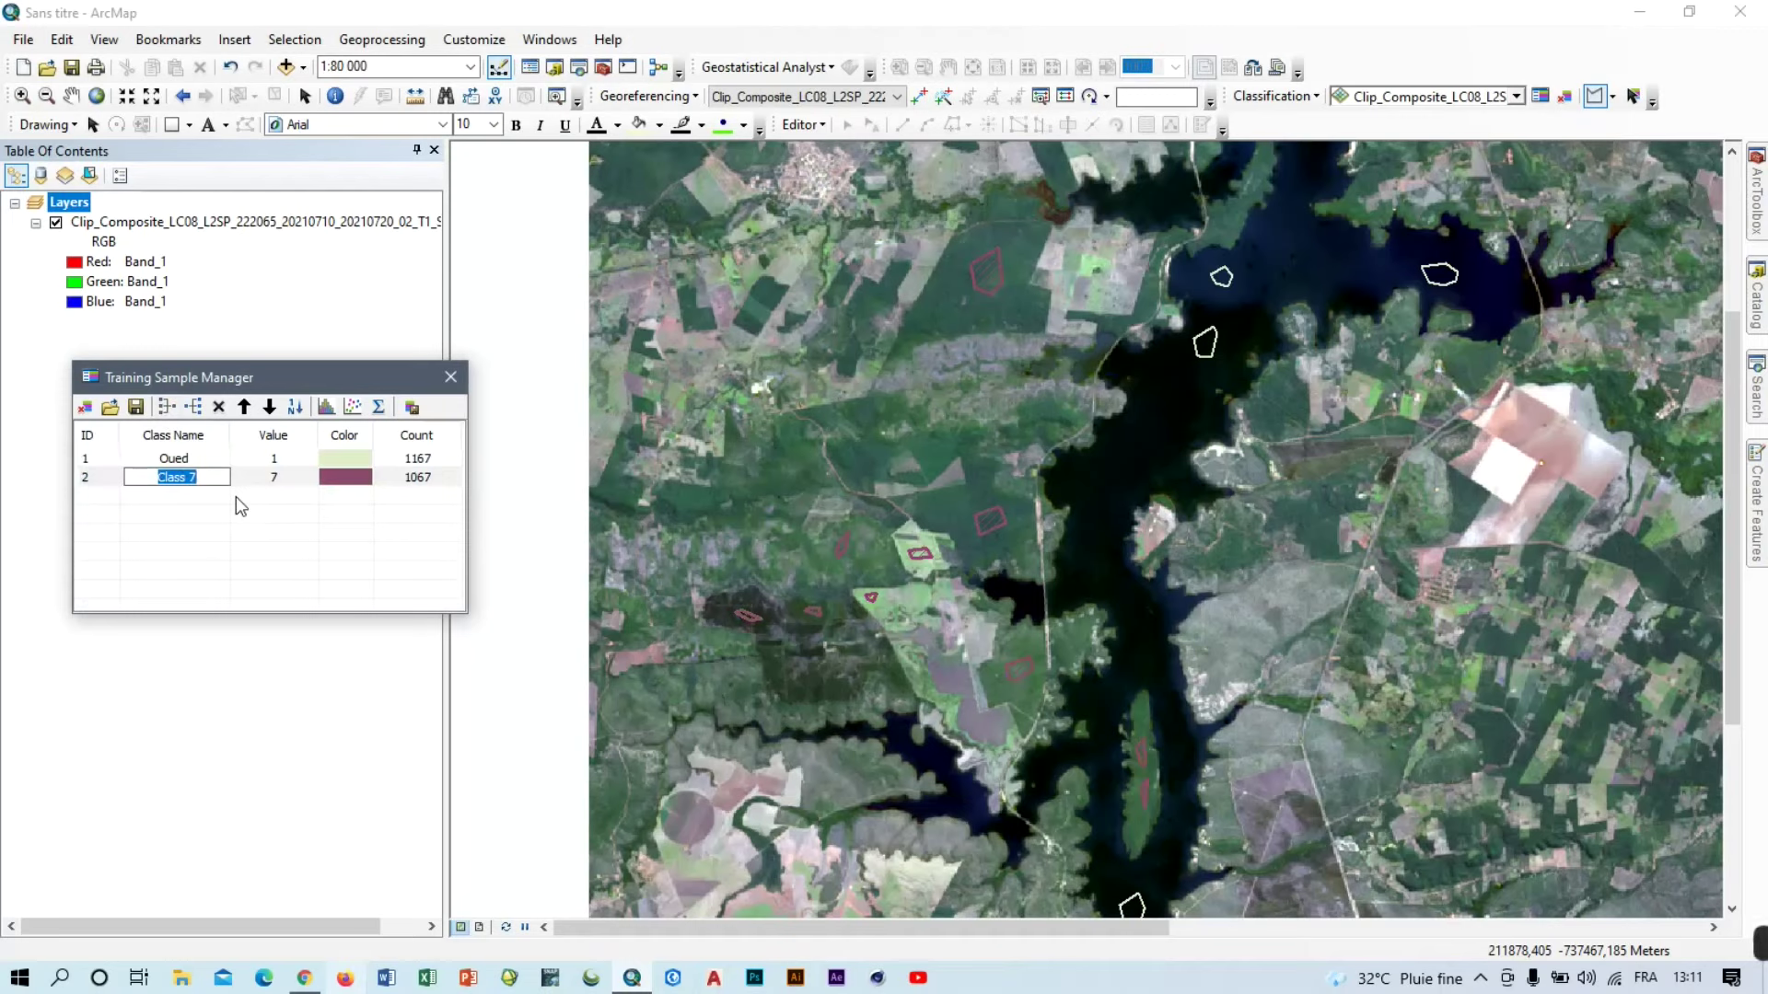
pyautogui.write('Végétation')
pyautogui.press('Return')
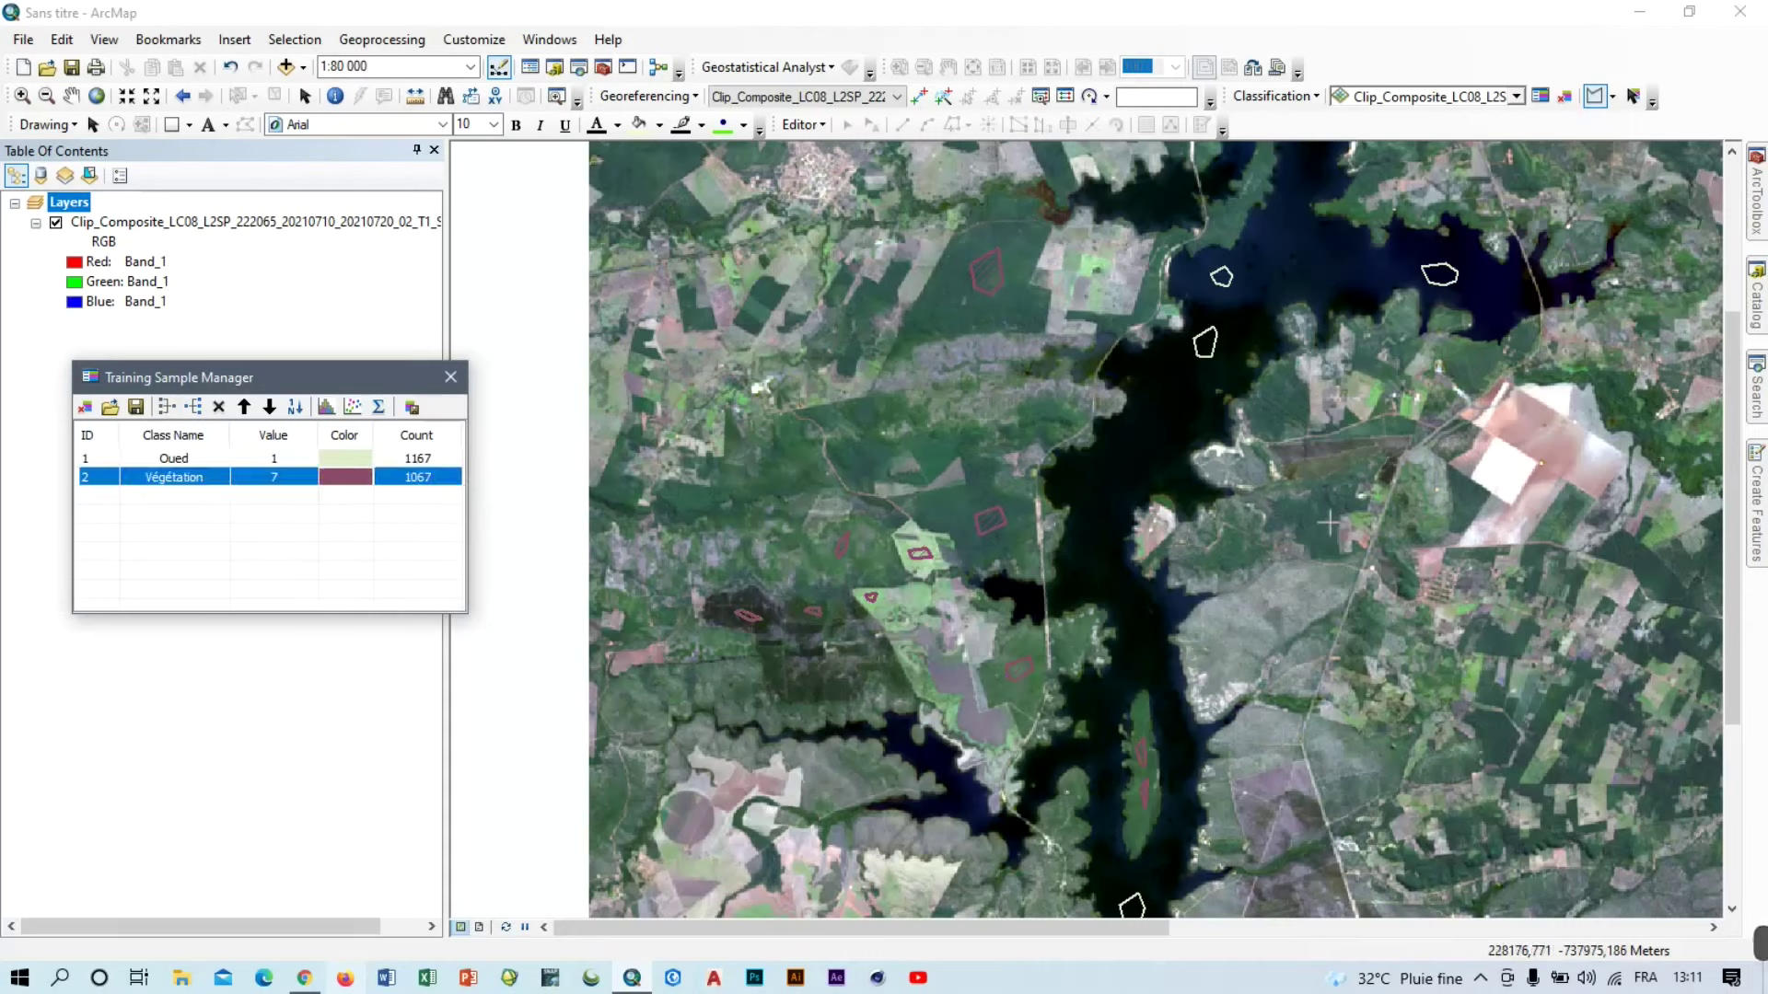
pyautogui.scroll(-1, 1020, 485)
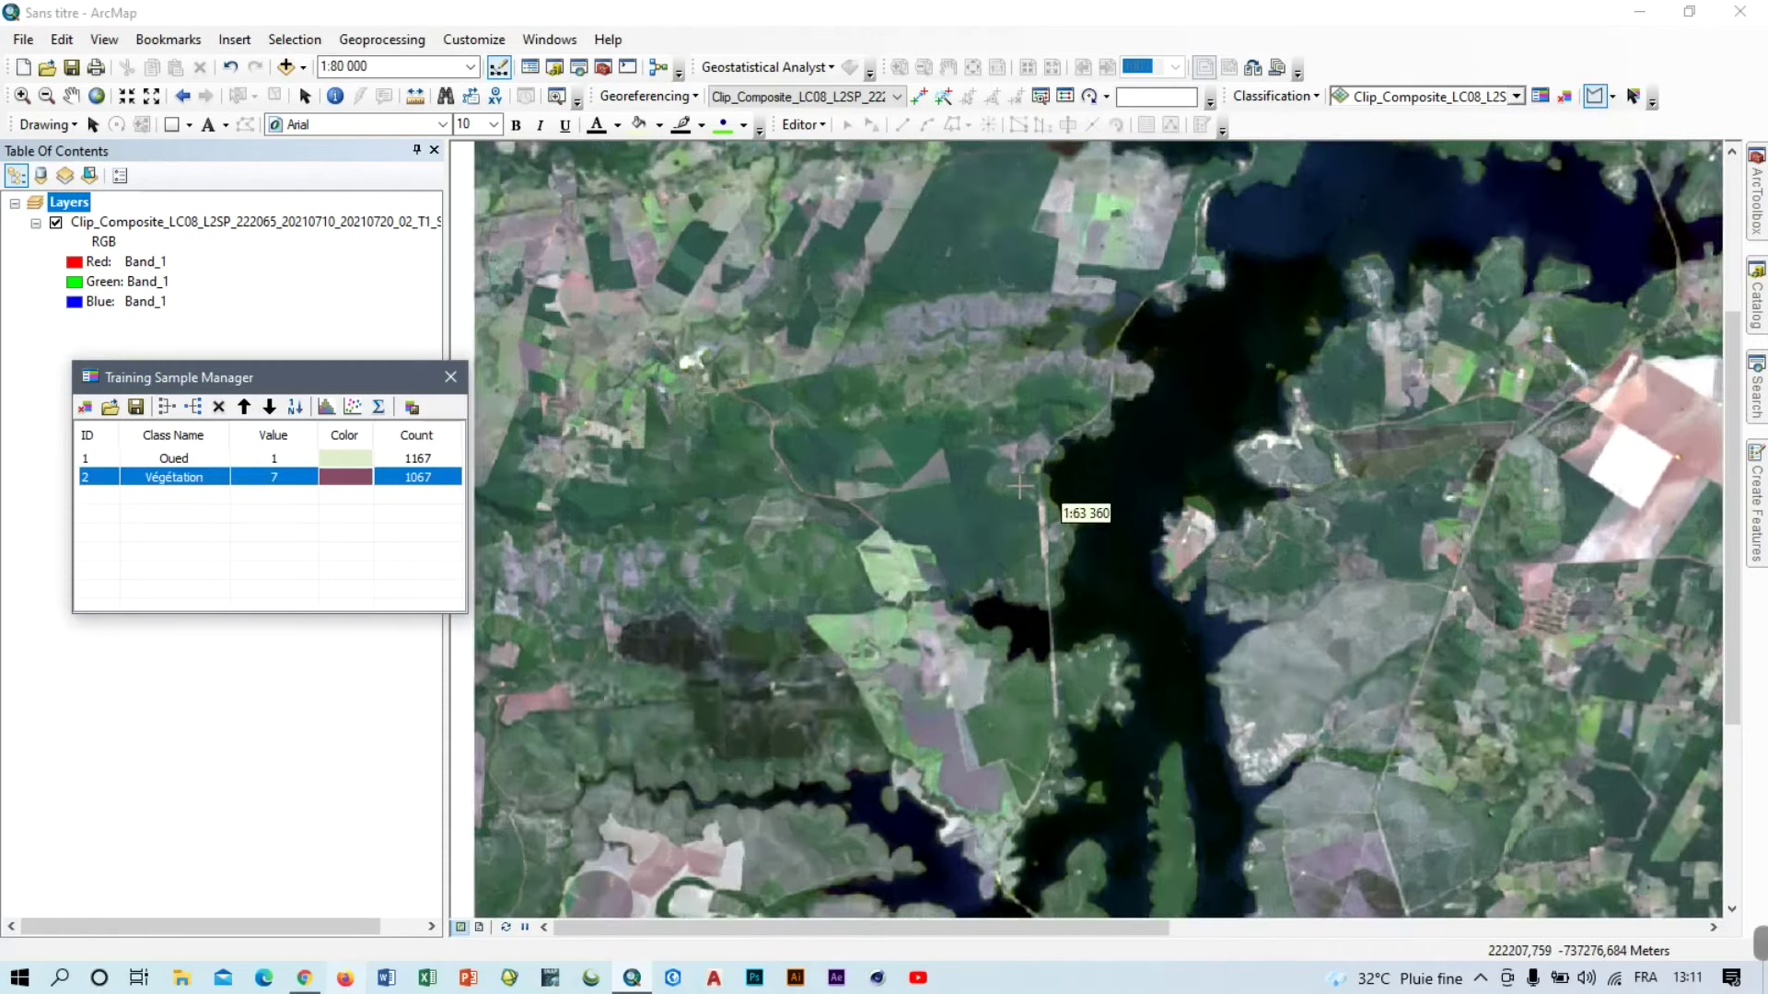
# Draw a polygon training sample on the built-up area of the town in the northwest of the image.
pyautogui.scroll(2, 1019, 485)
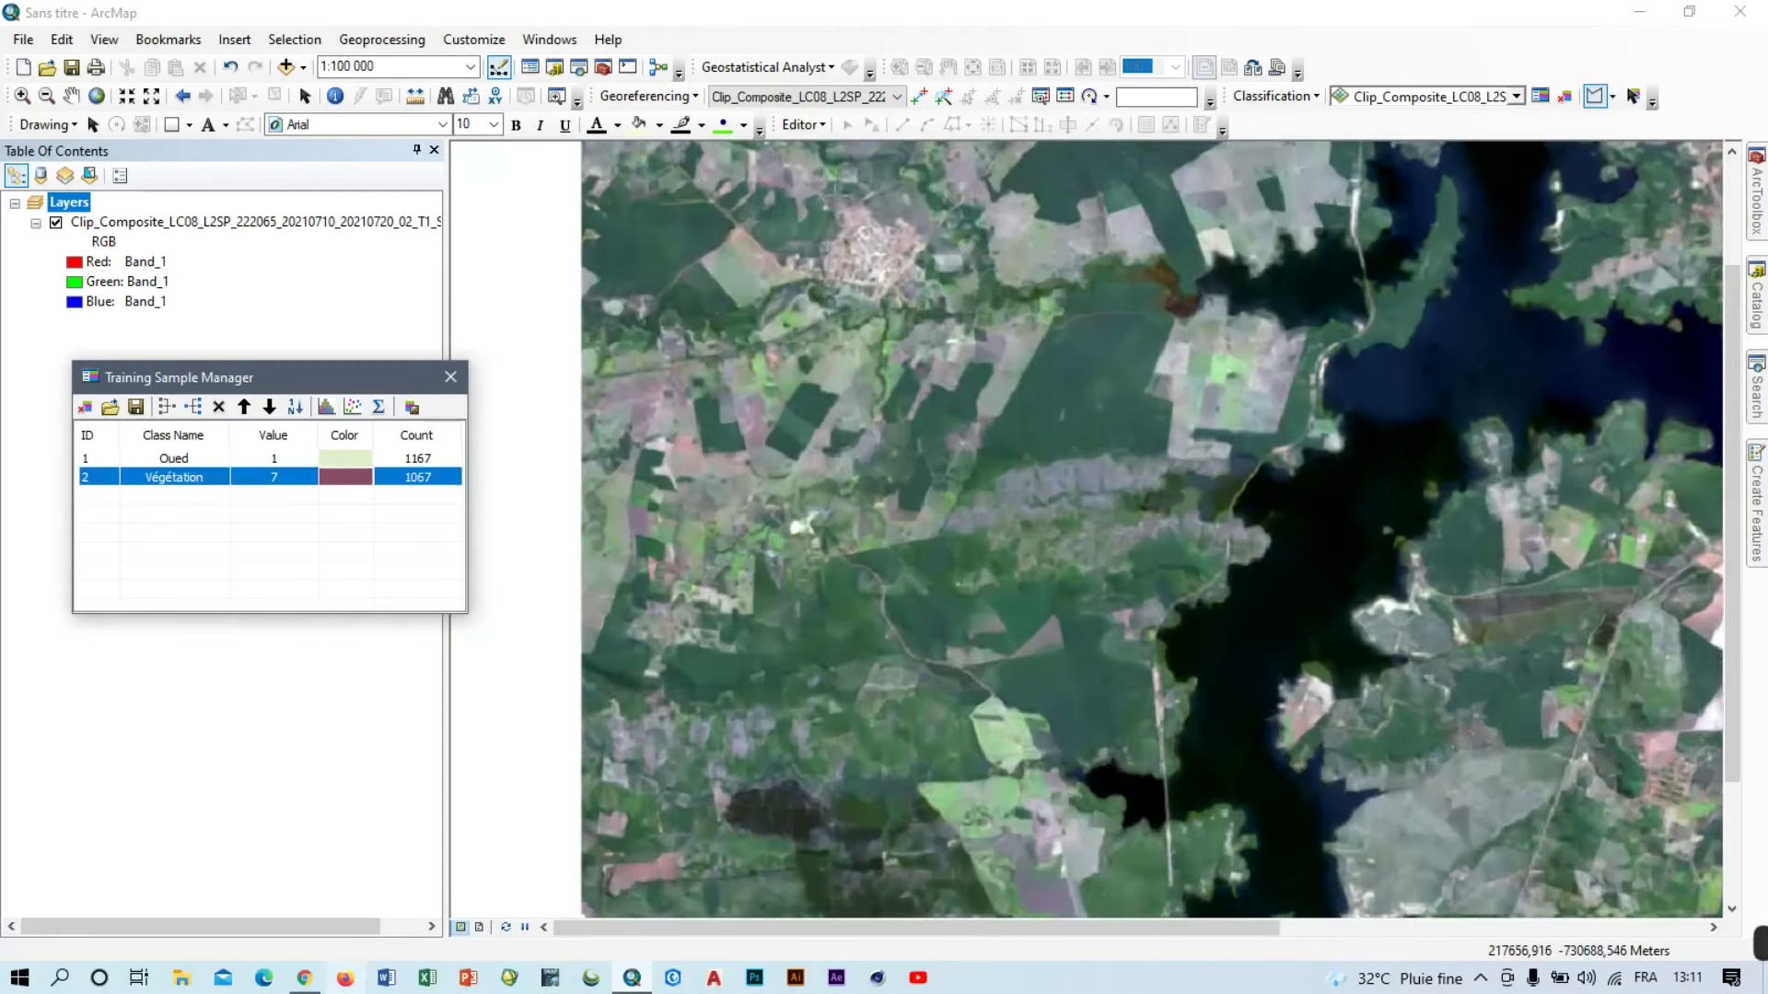
pyautogui.scroll(-3, 836, 191)
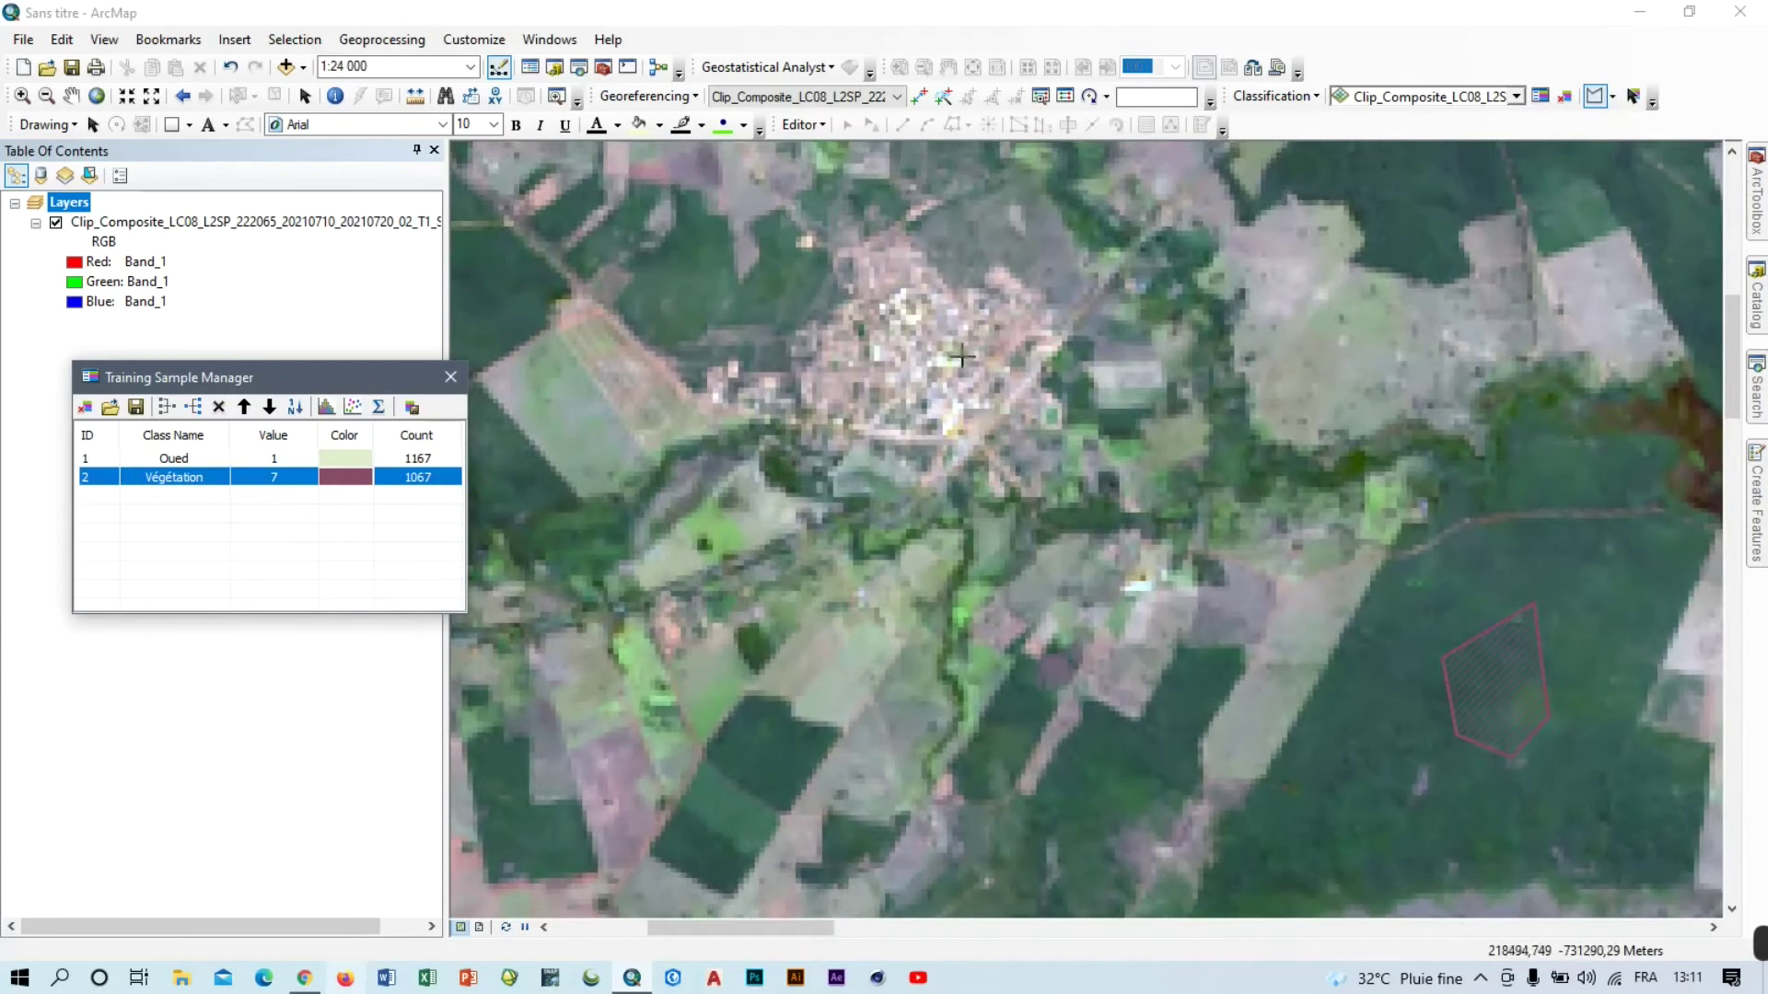
pyautogui.click(941, 334)
pyautogui.click(893, 334)
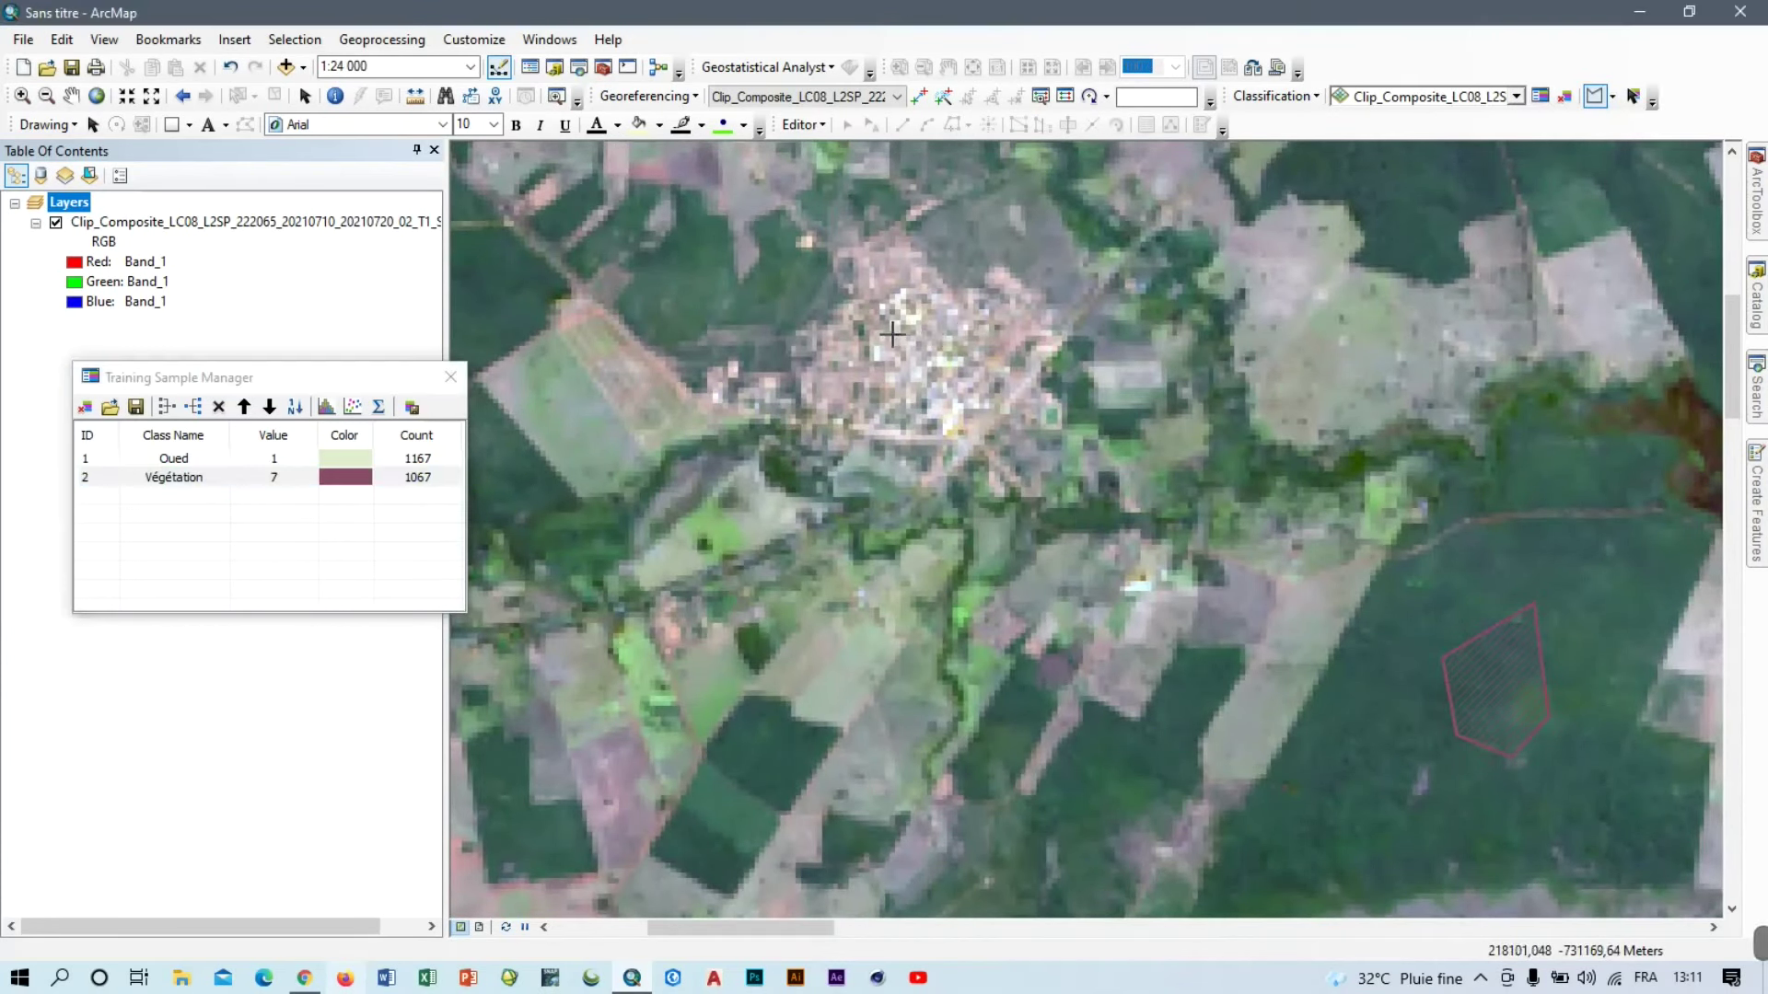
pyautogui.doubleClick(921, 379)
# Draw two small training samples on the built-up area near the image's northern edge, east of the river's narrow section.
pyautogui.scroll(2, 926, 470)
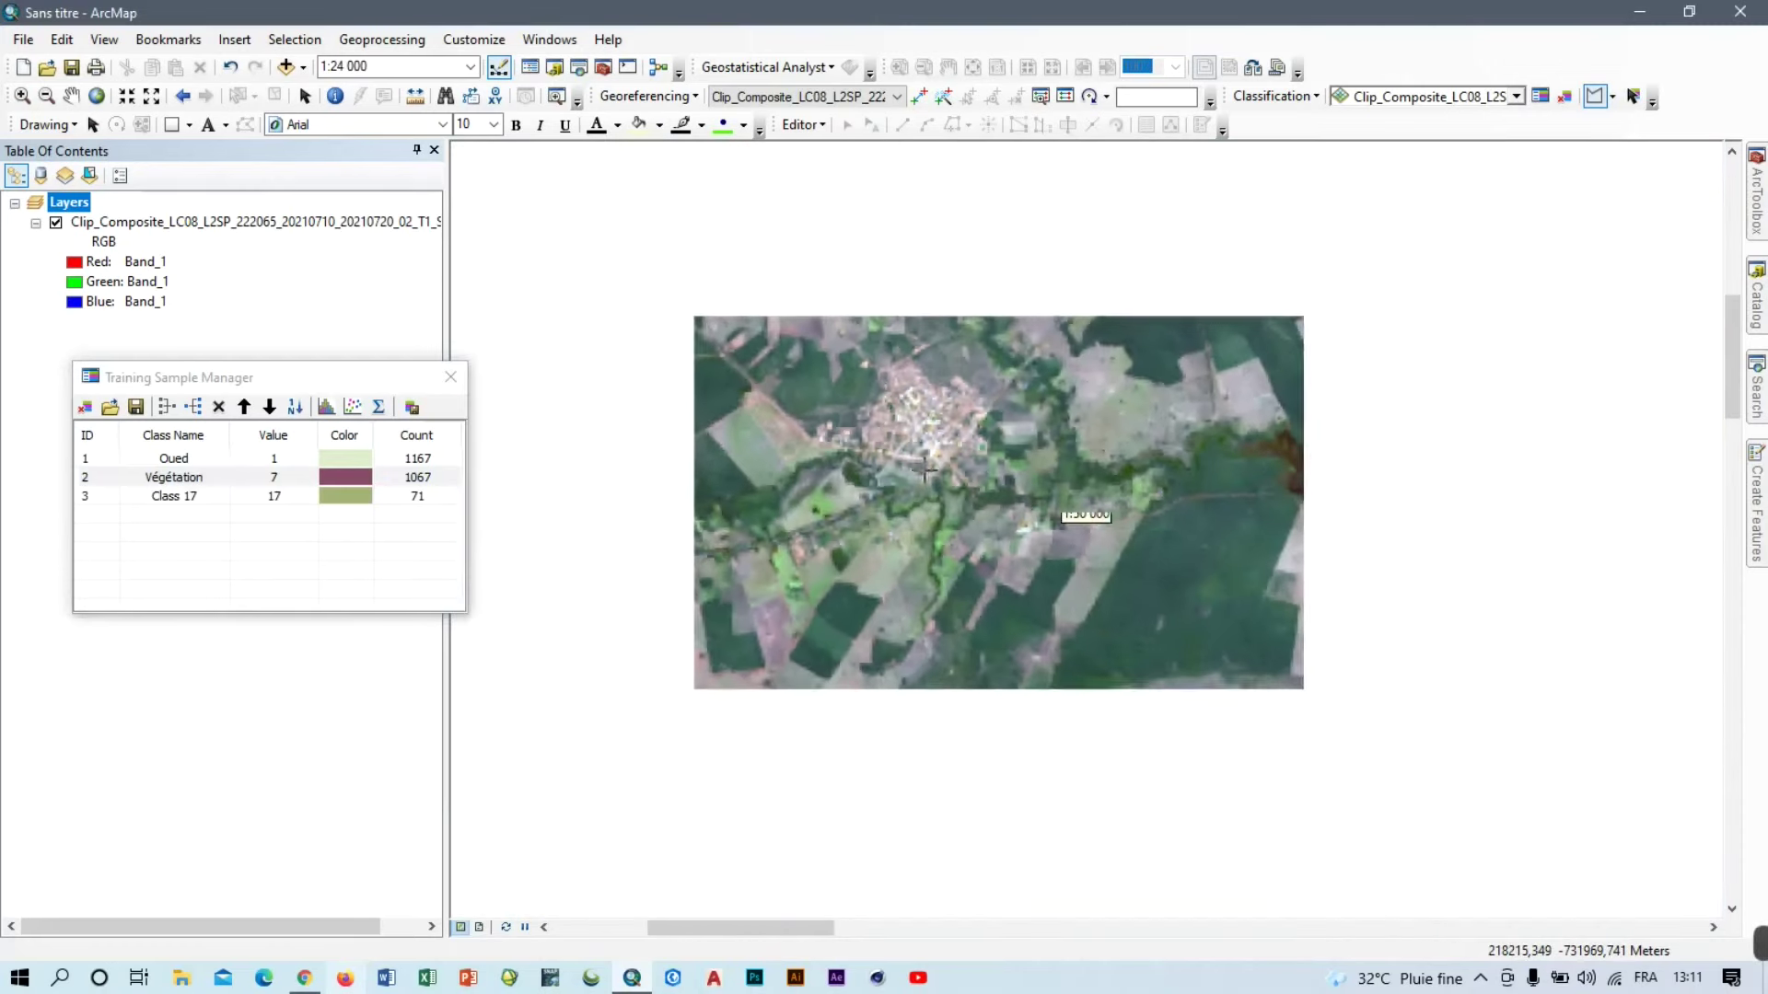
pyautogui.scroll(1, 925, 470)
pyautogui.scroll(1, 1057, 505)
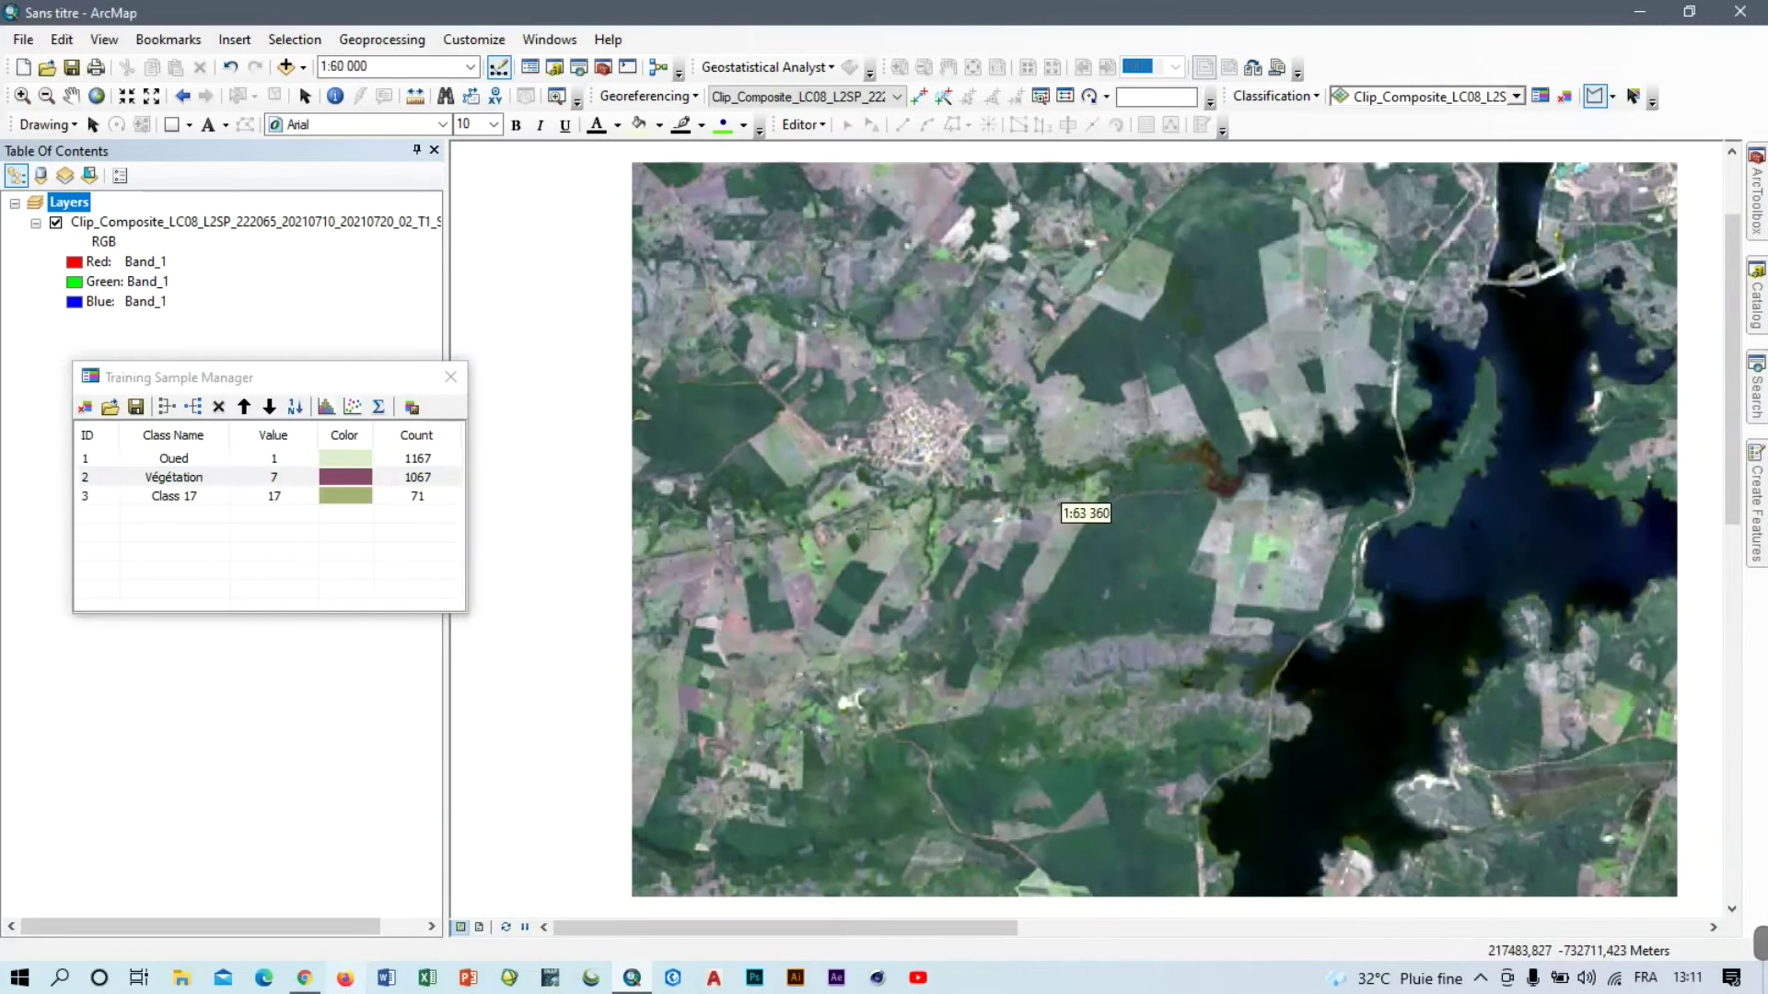
pyautogui.scroll(2, 1484, 394)
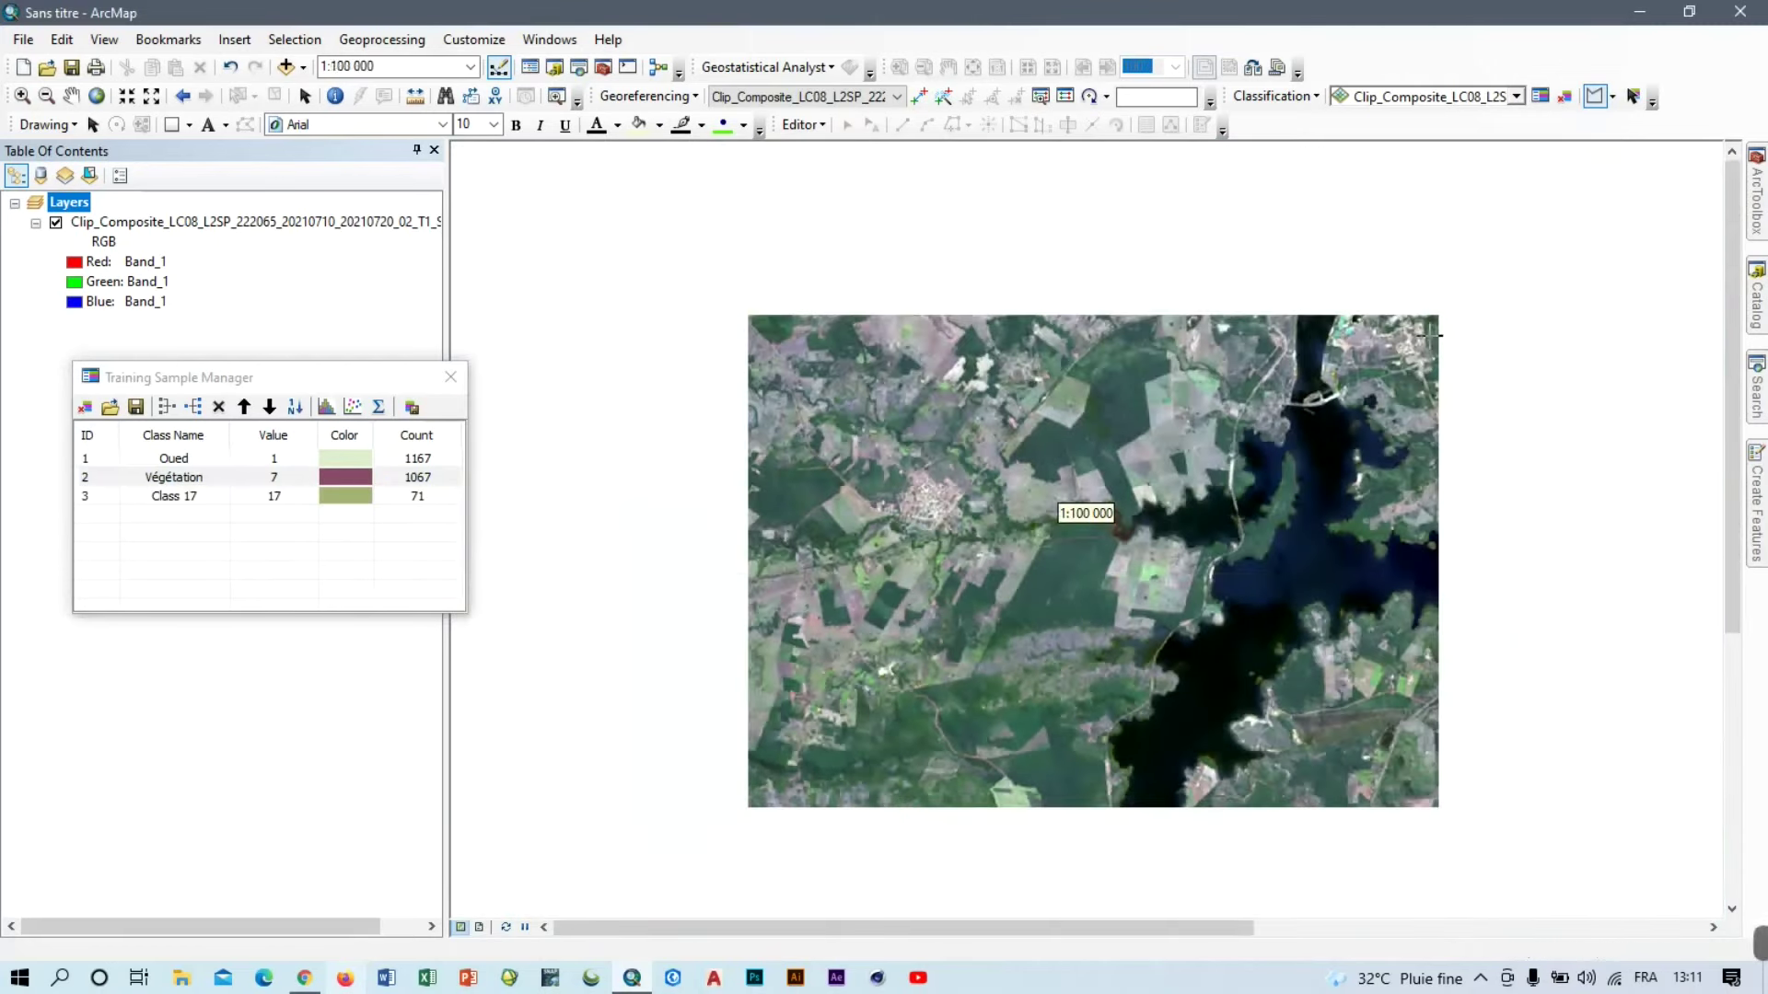
pyautogui.scroll(-4, 1429, 321)
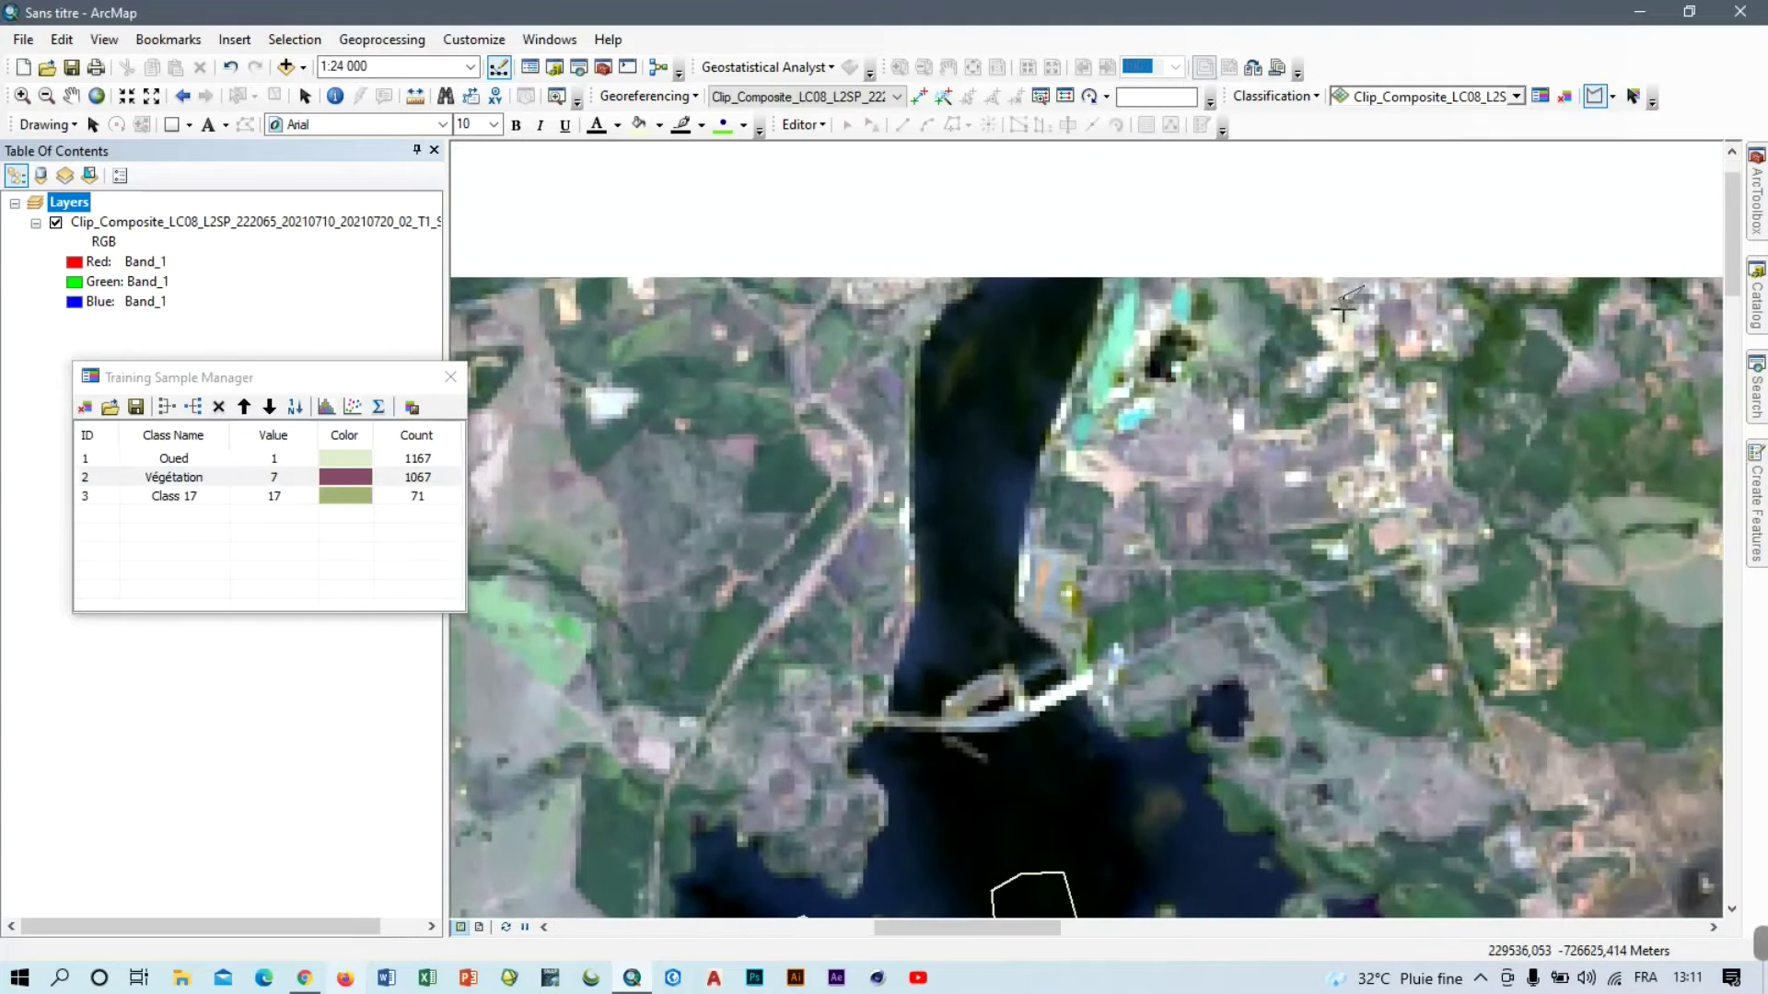
pyautogui.doubleClick(1362, 317)
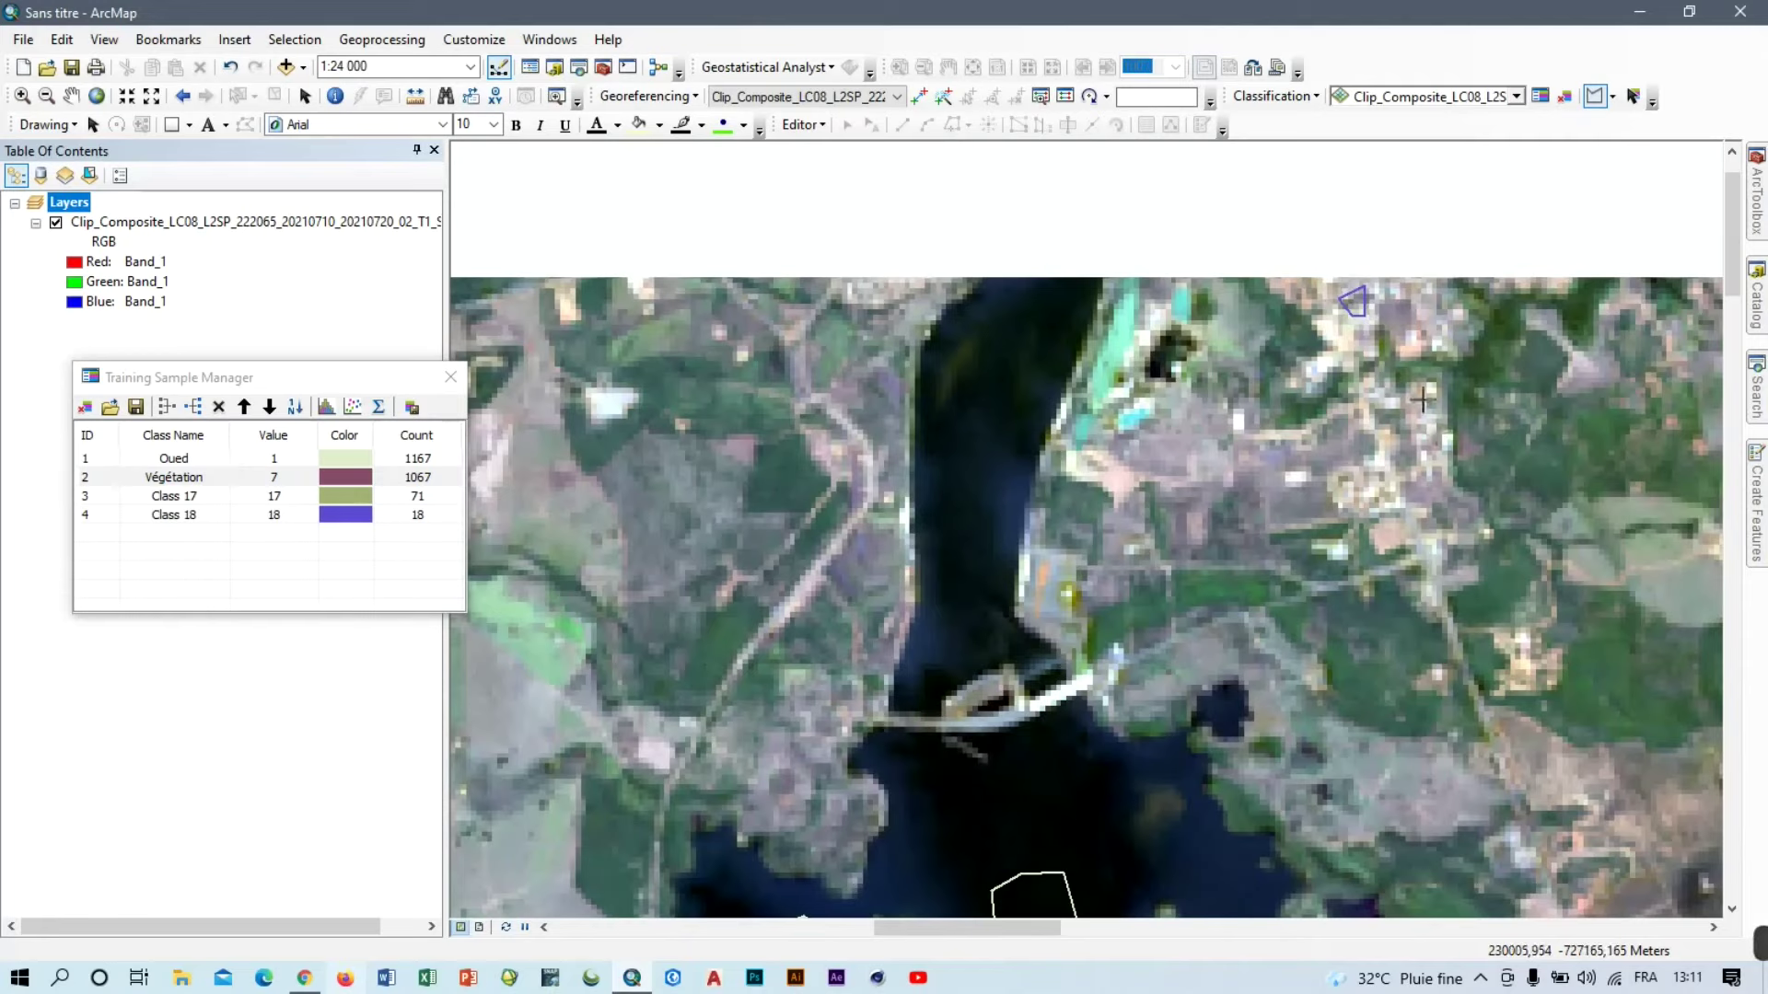
pyautogui.doubleClick(1427, 413)
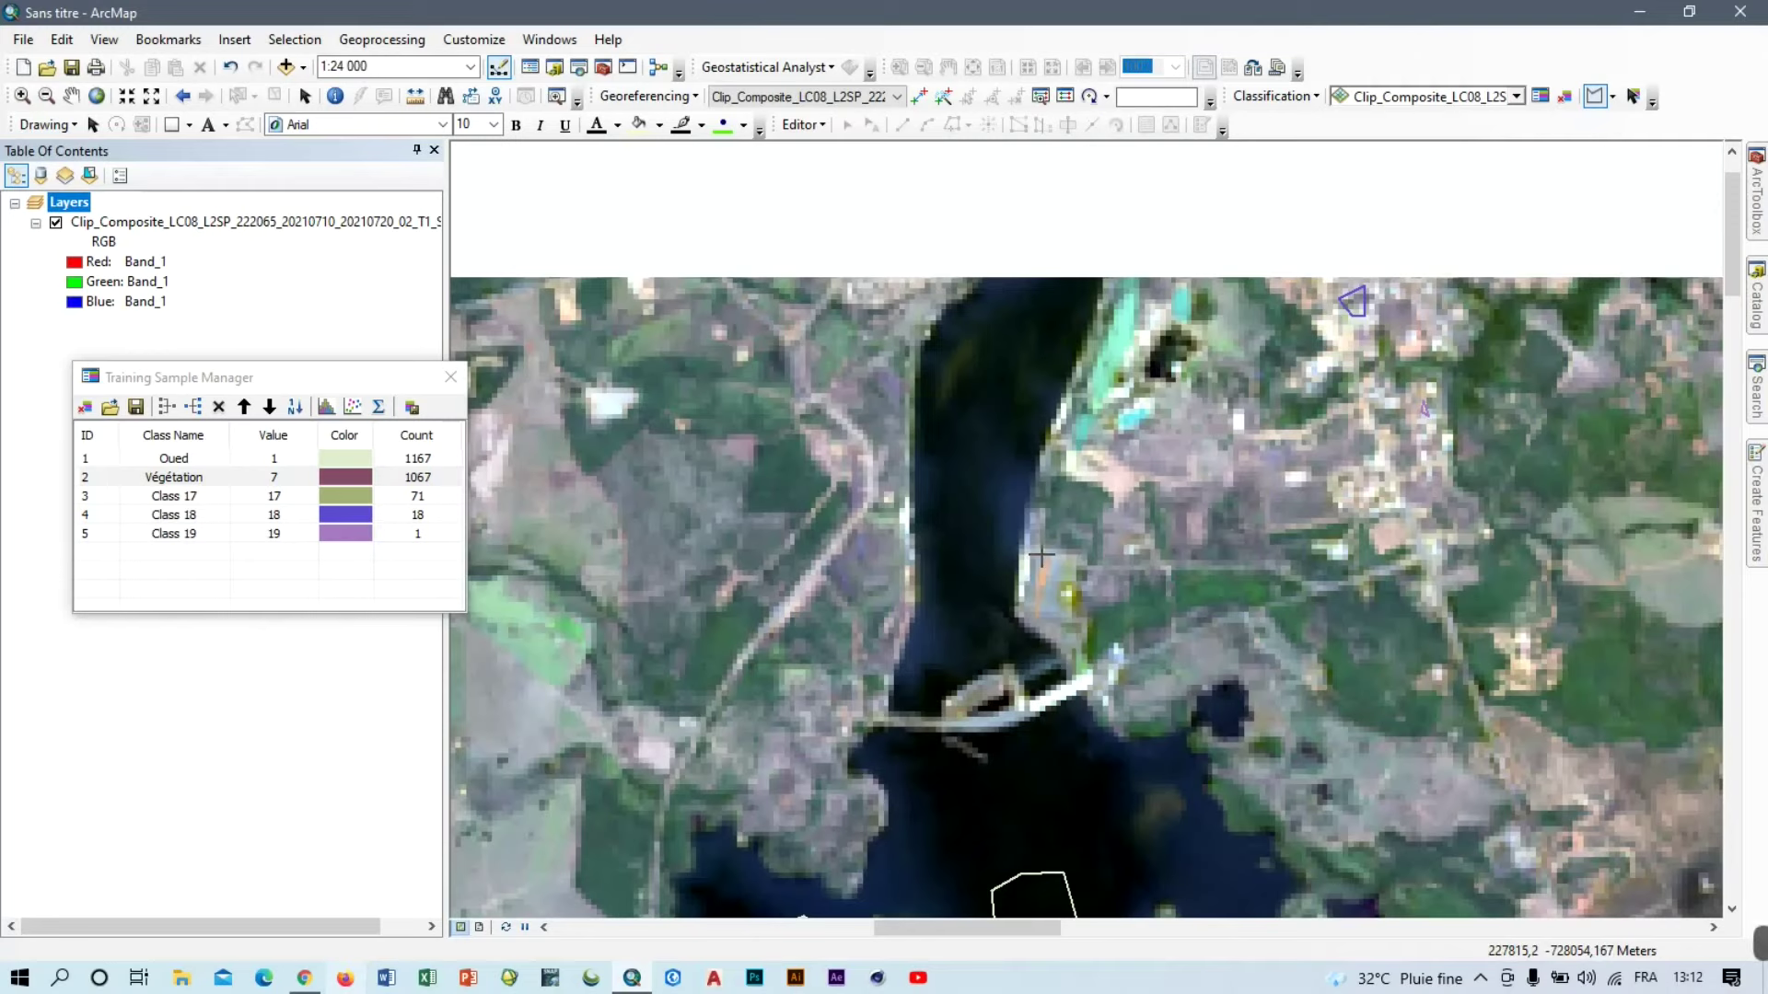
# Merge the built-up training samples Class 17 through Class 19 into a single class.
pyautogui.scroll(-5, 1041, 556)
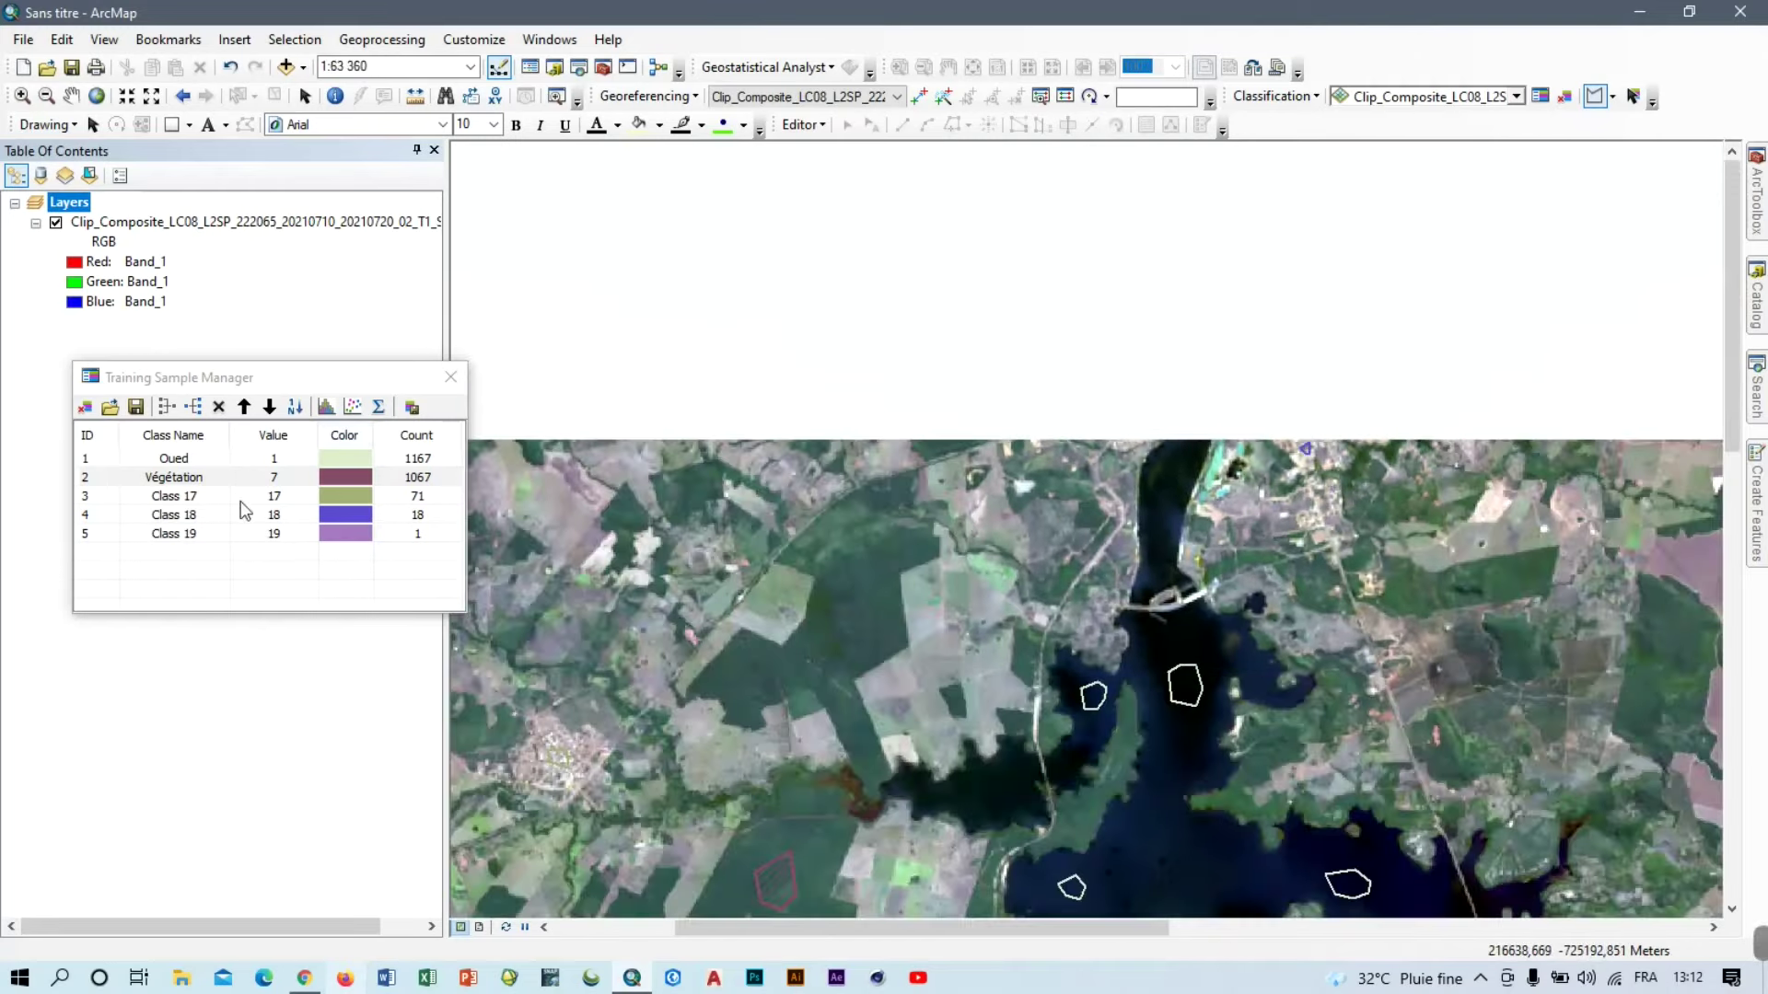
pyautogui.click(85, 497)
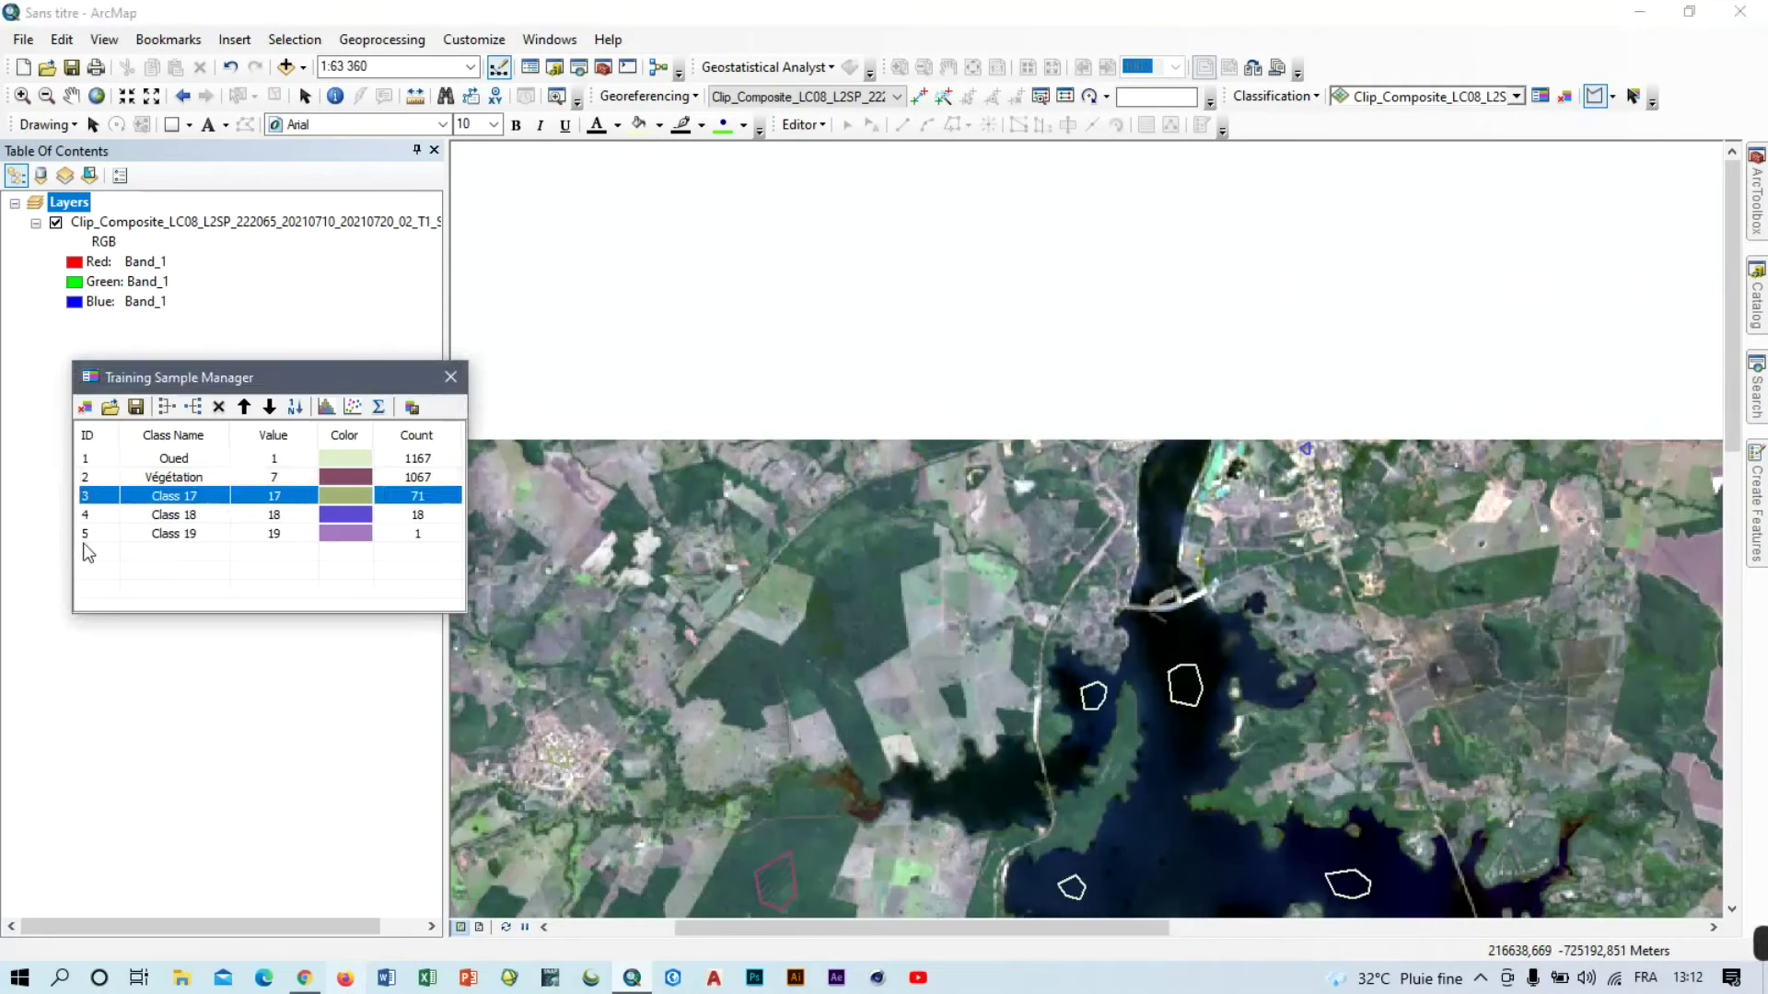
pyautogui.keyDown('shift'); pyautogui.click(84, 534); pyautogui.keyUp('shift')
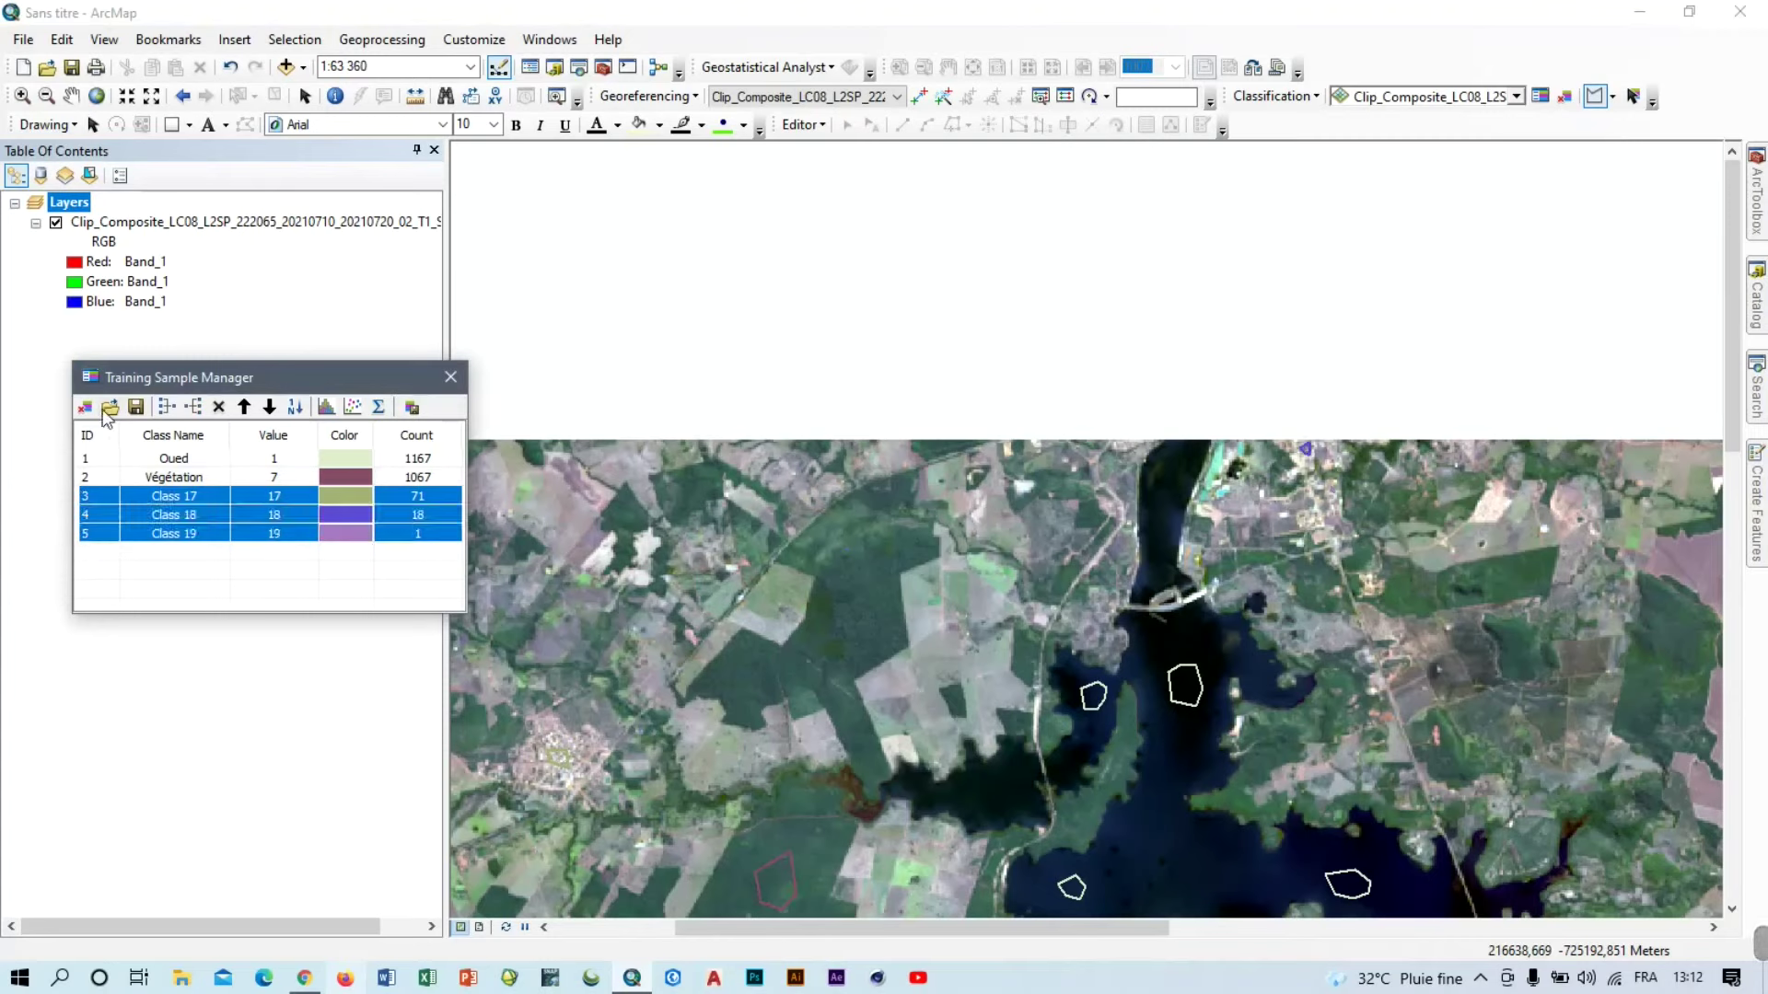
pyautogui.click(163, 410)
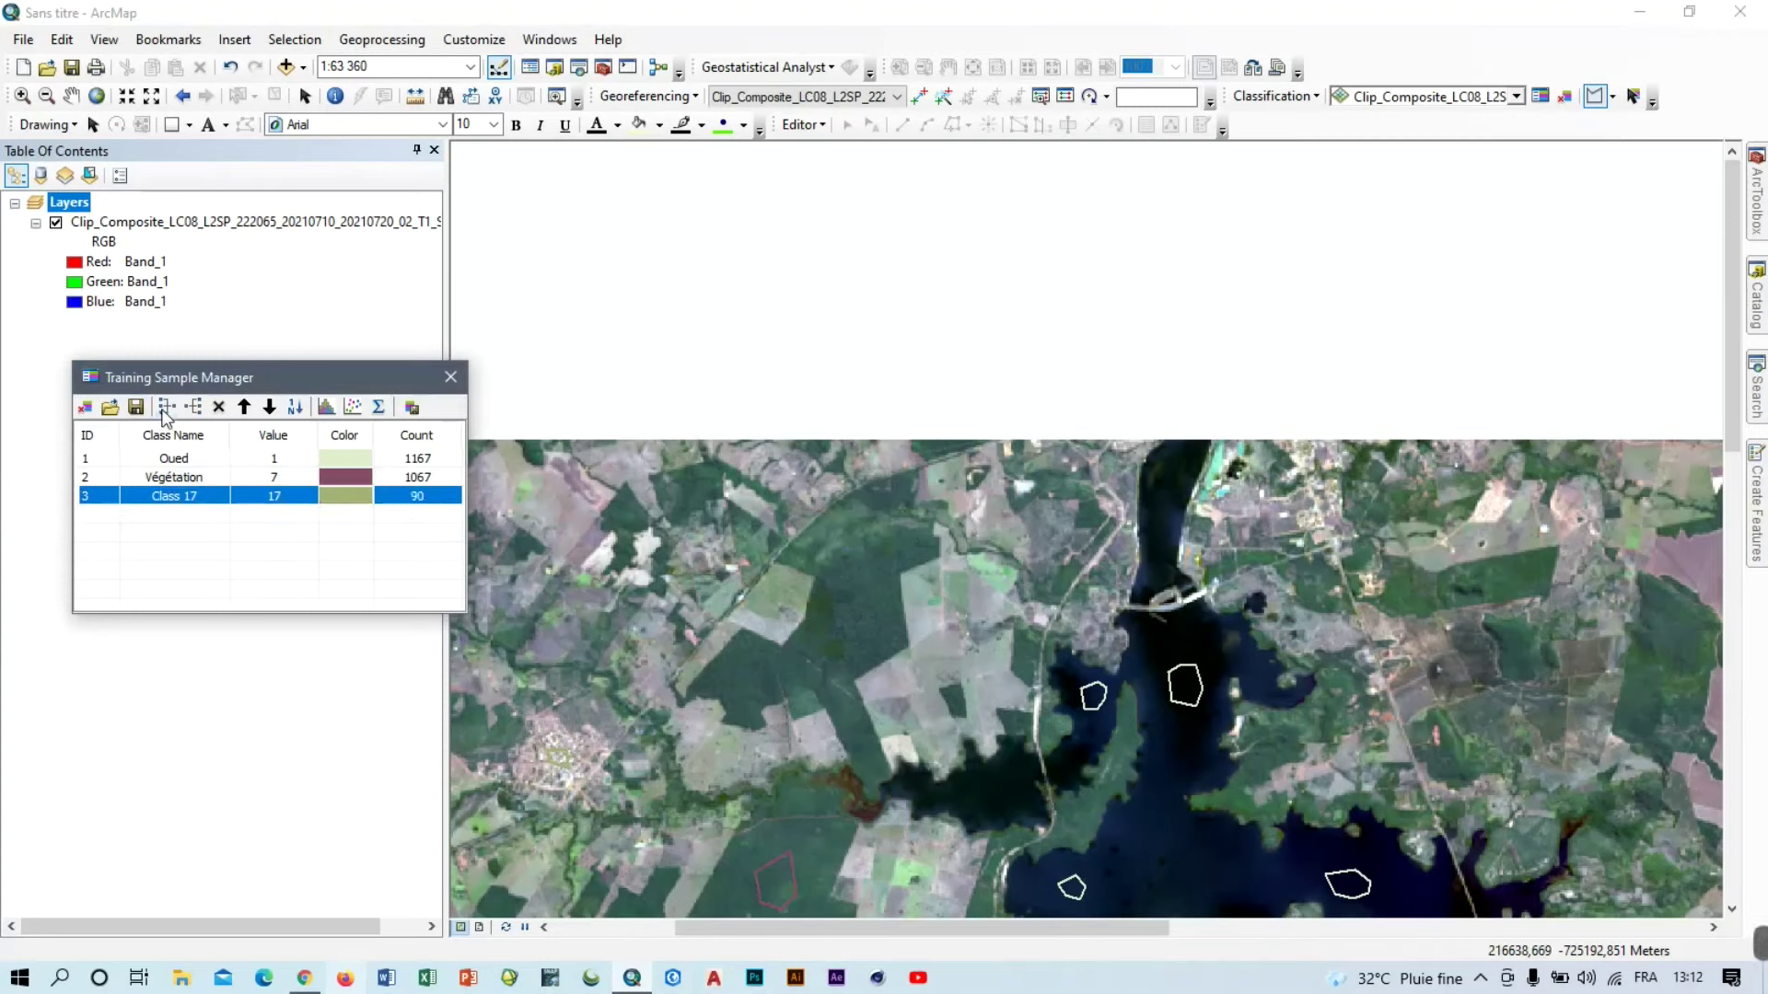
# Rename the merged built-up class as Habitat.
pyautogui.doubleClick(174, 503)
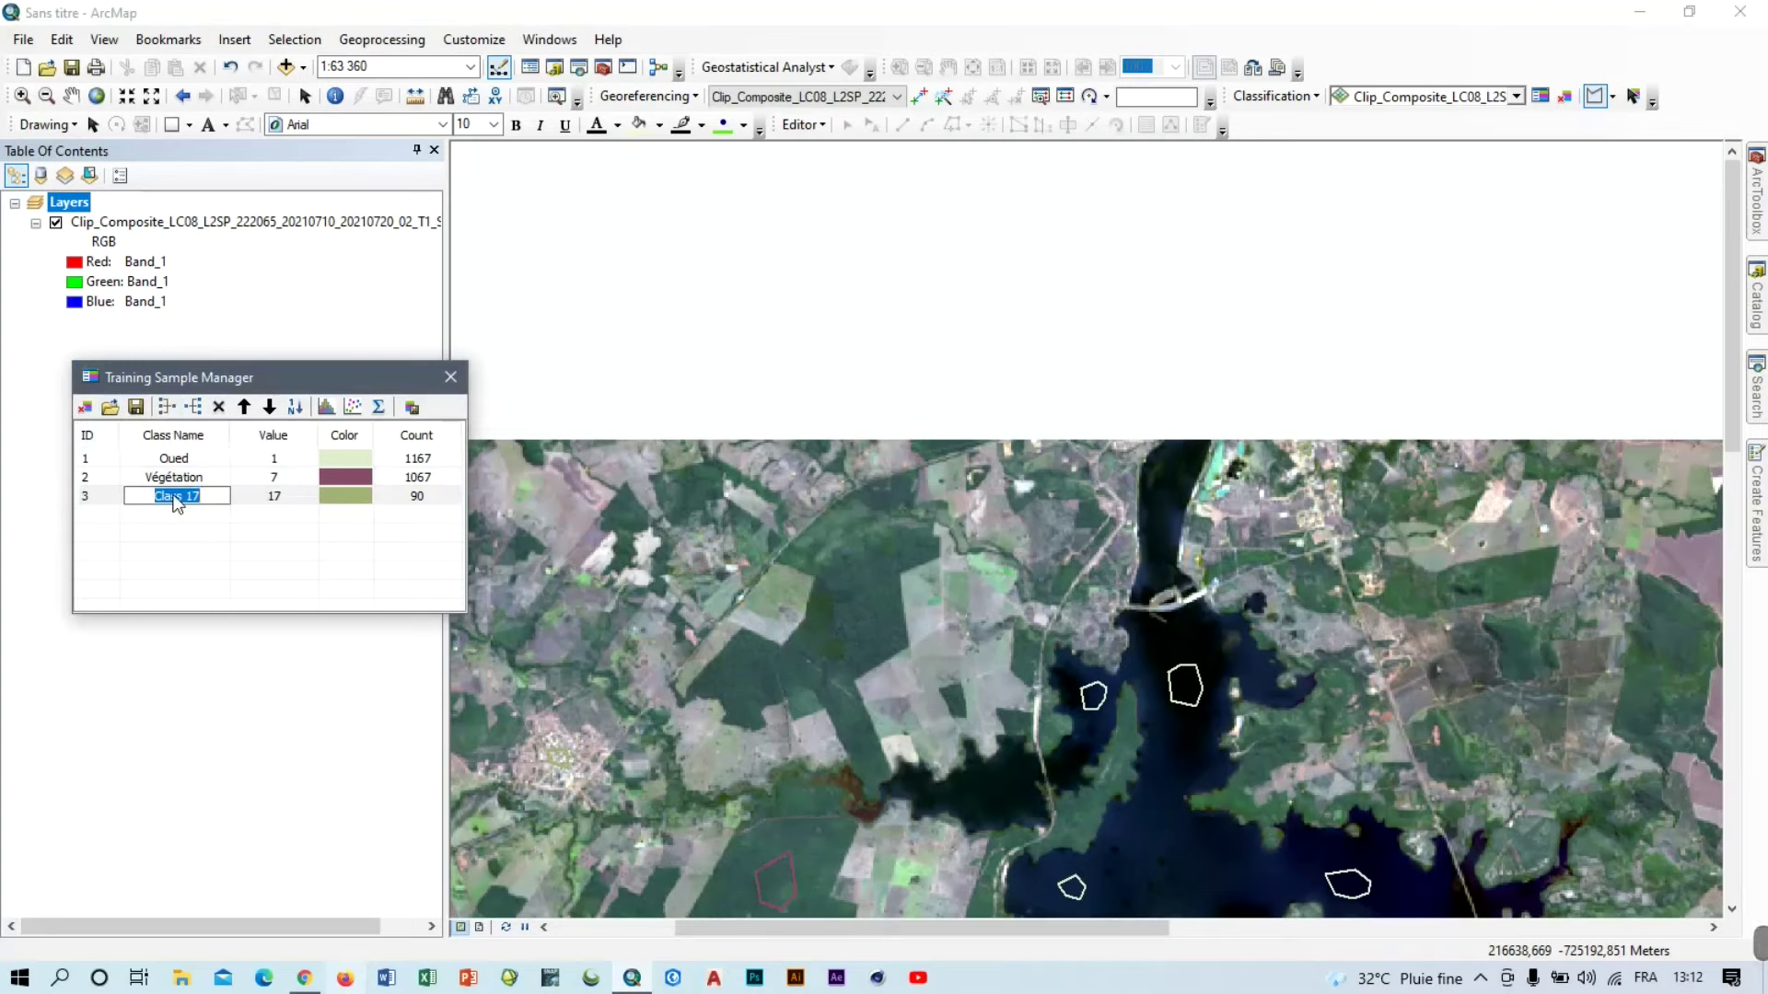
pyautogui.press('BackSpace')
pyautogui.write('Habitat')
pyautogui.press('Return')
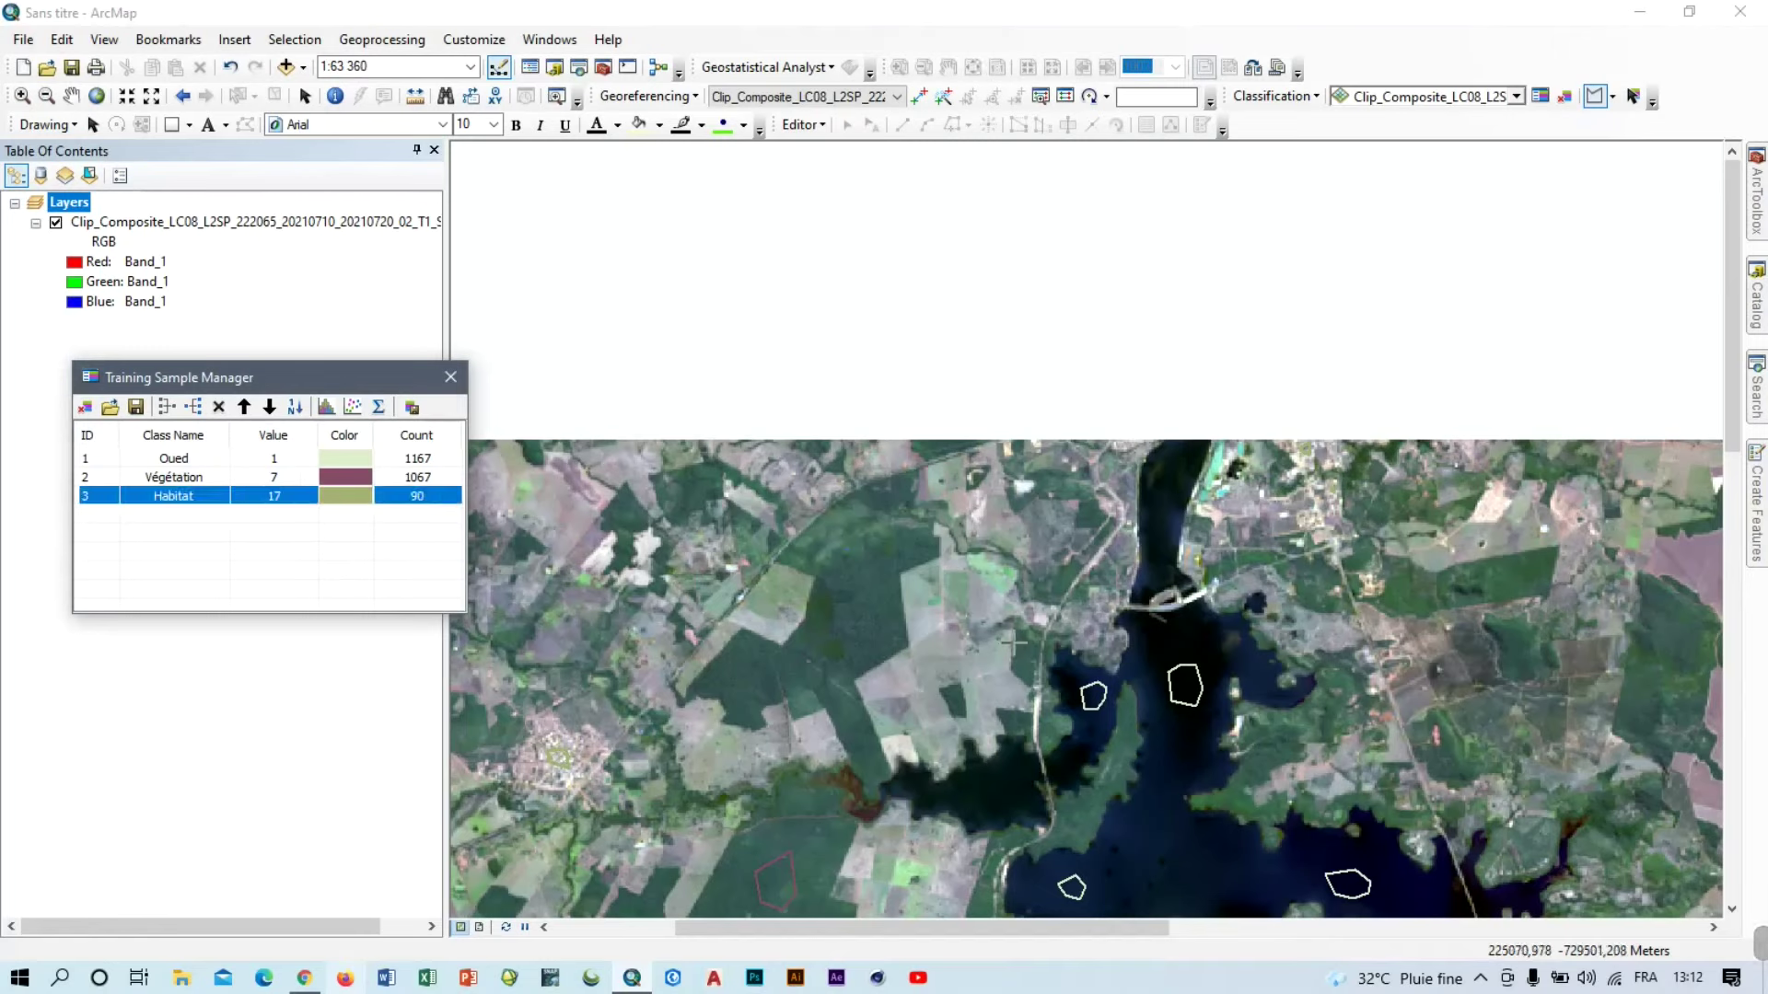
# Draw bare-soil training samples on the pink field east of the river, the reddish field farther southeast and the mauve field in the north.
pyautogui.scroll(-4, 1087, 552)
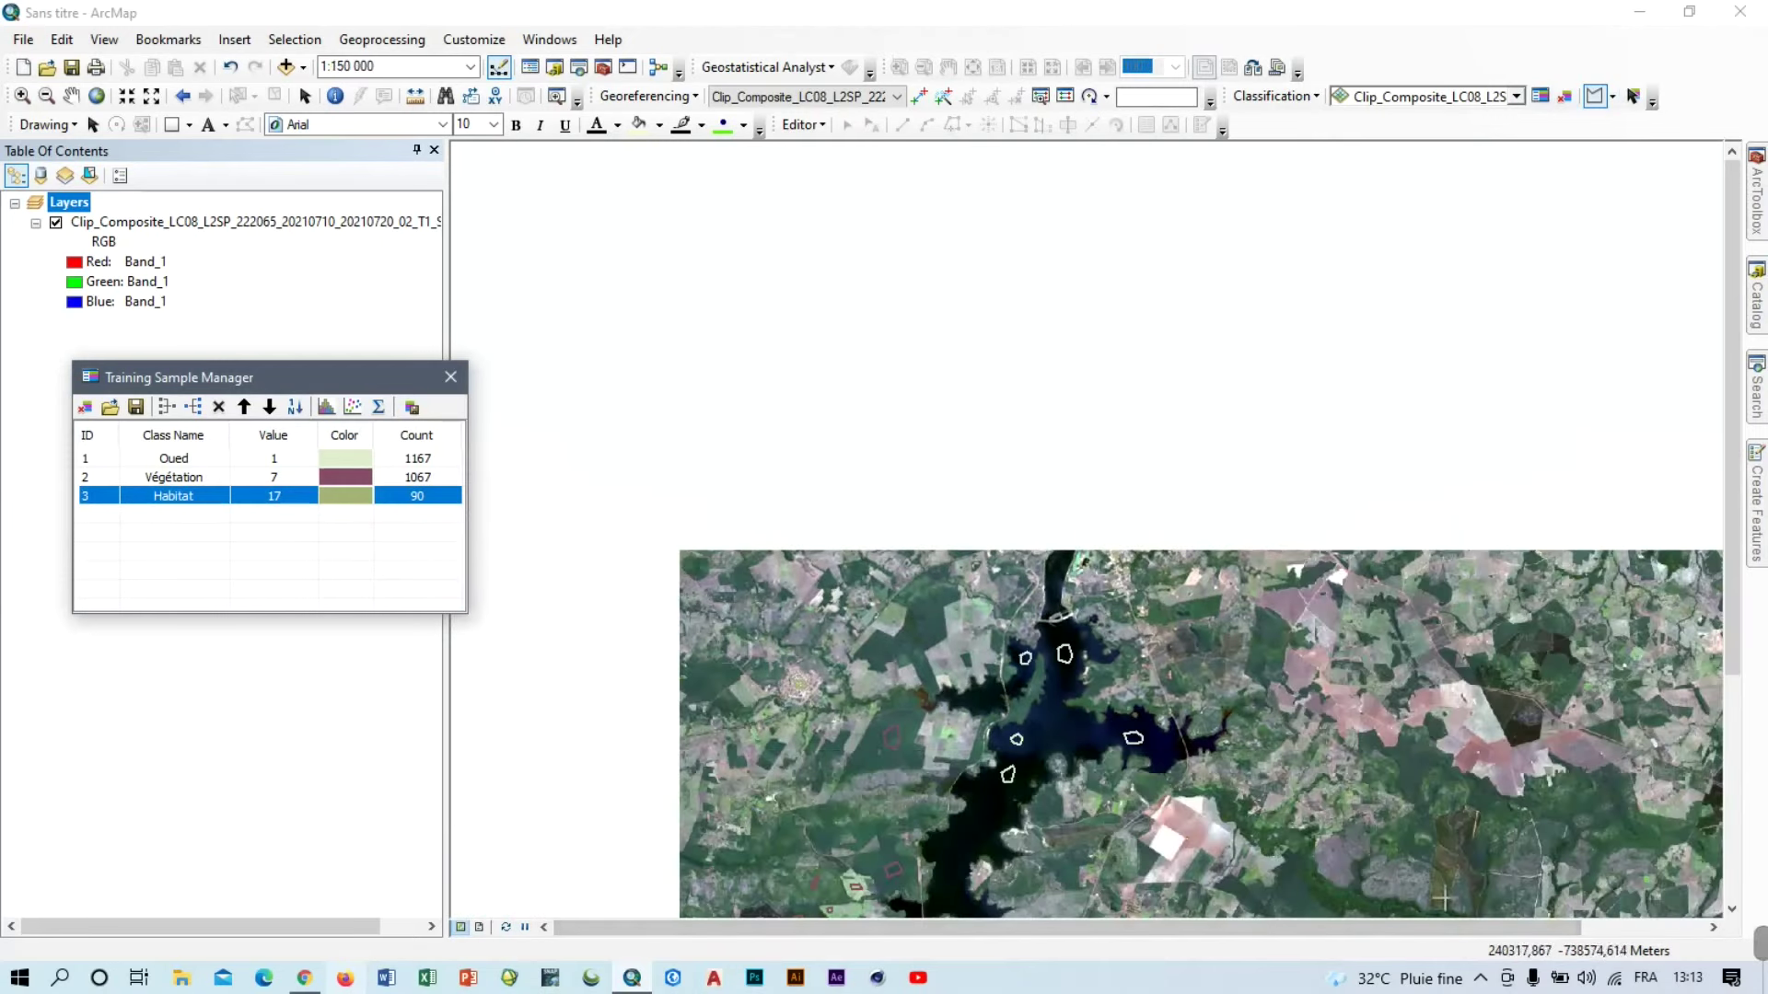
pyautogui.scroll(4, 1418, 750)
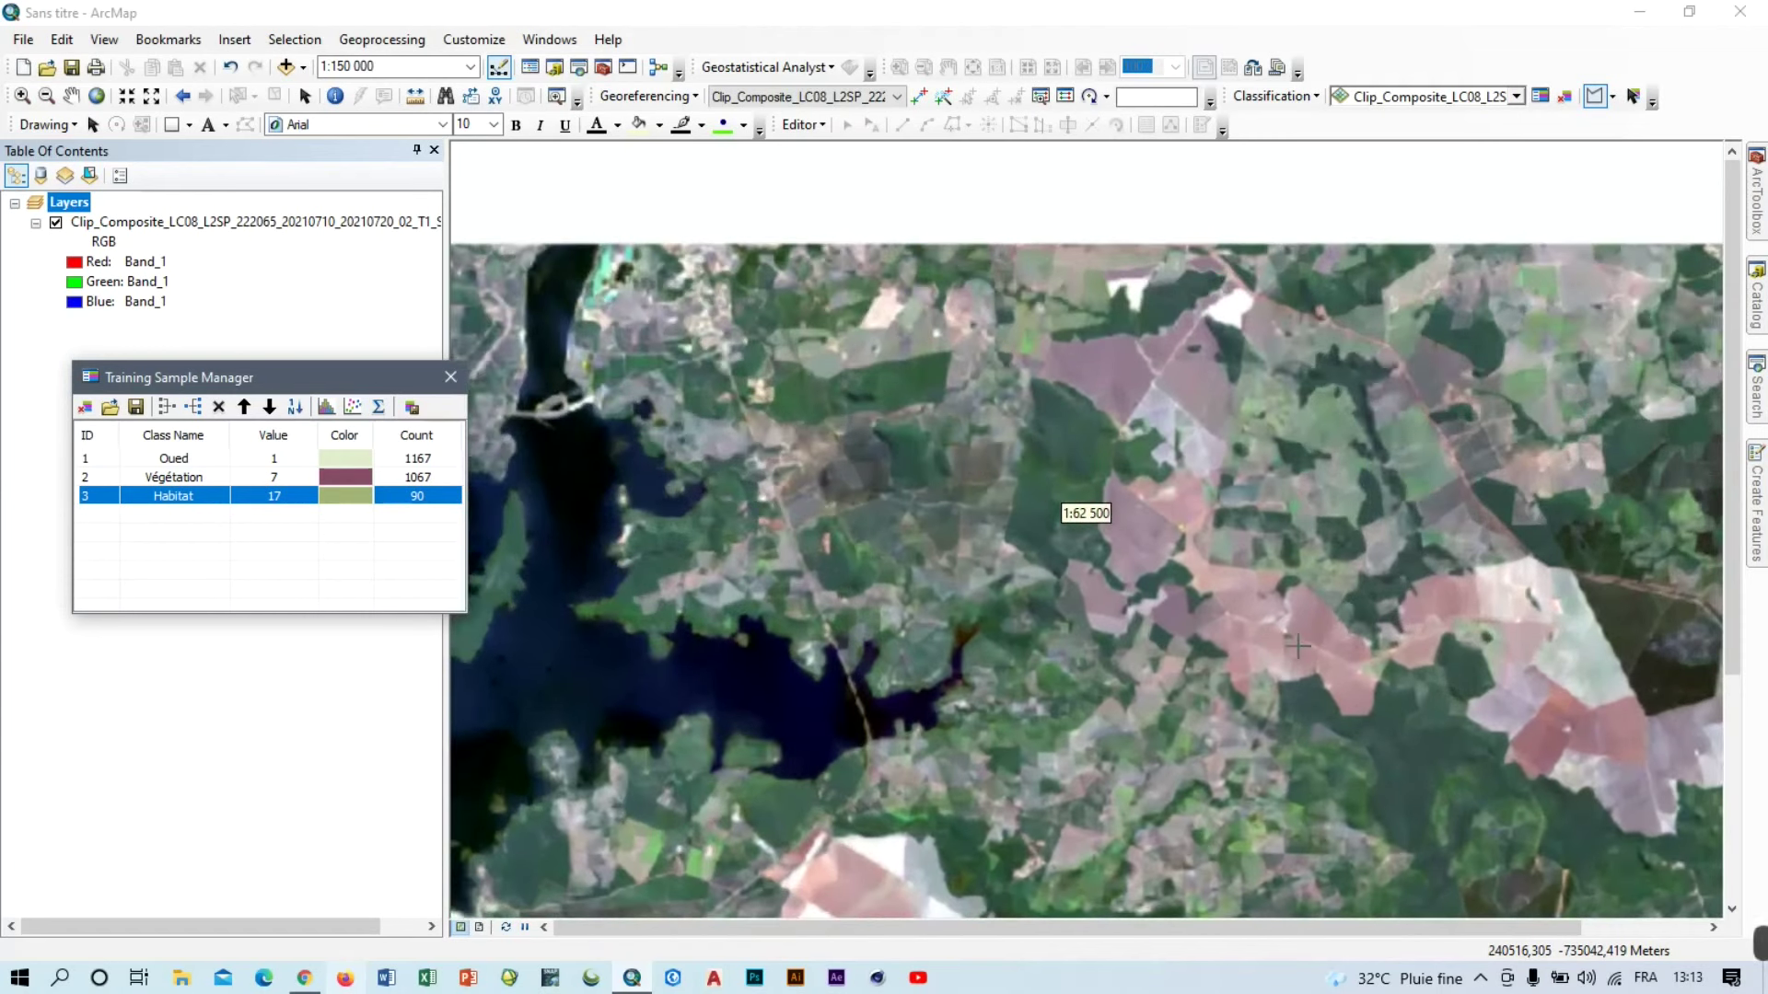
pyautogui.click(1301, 629)
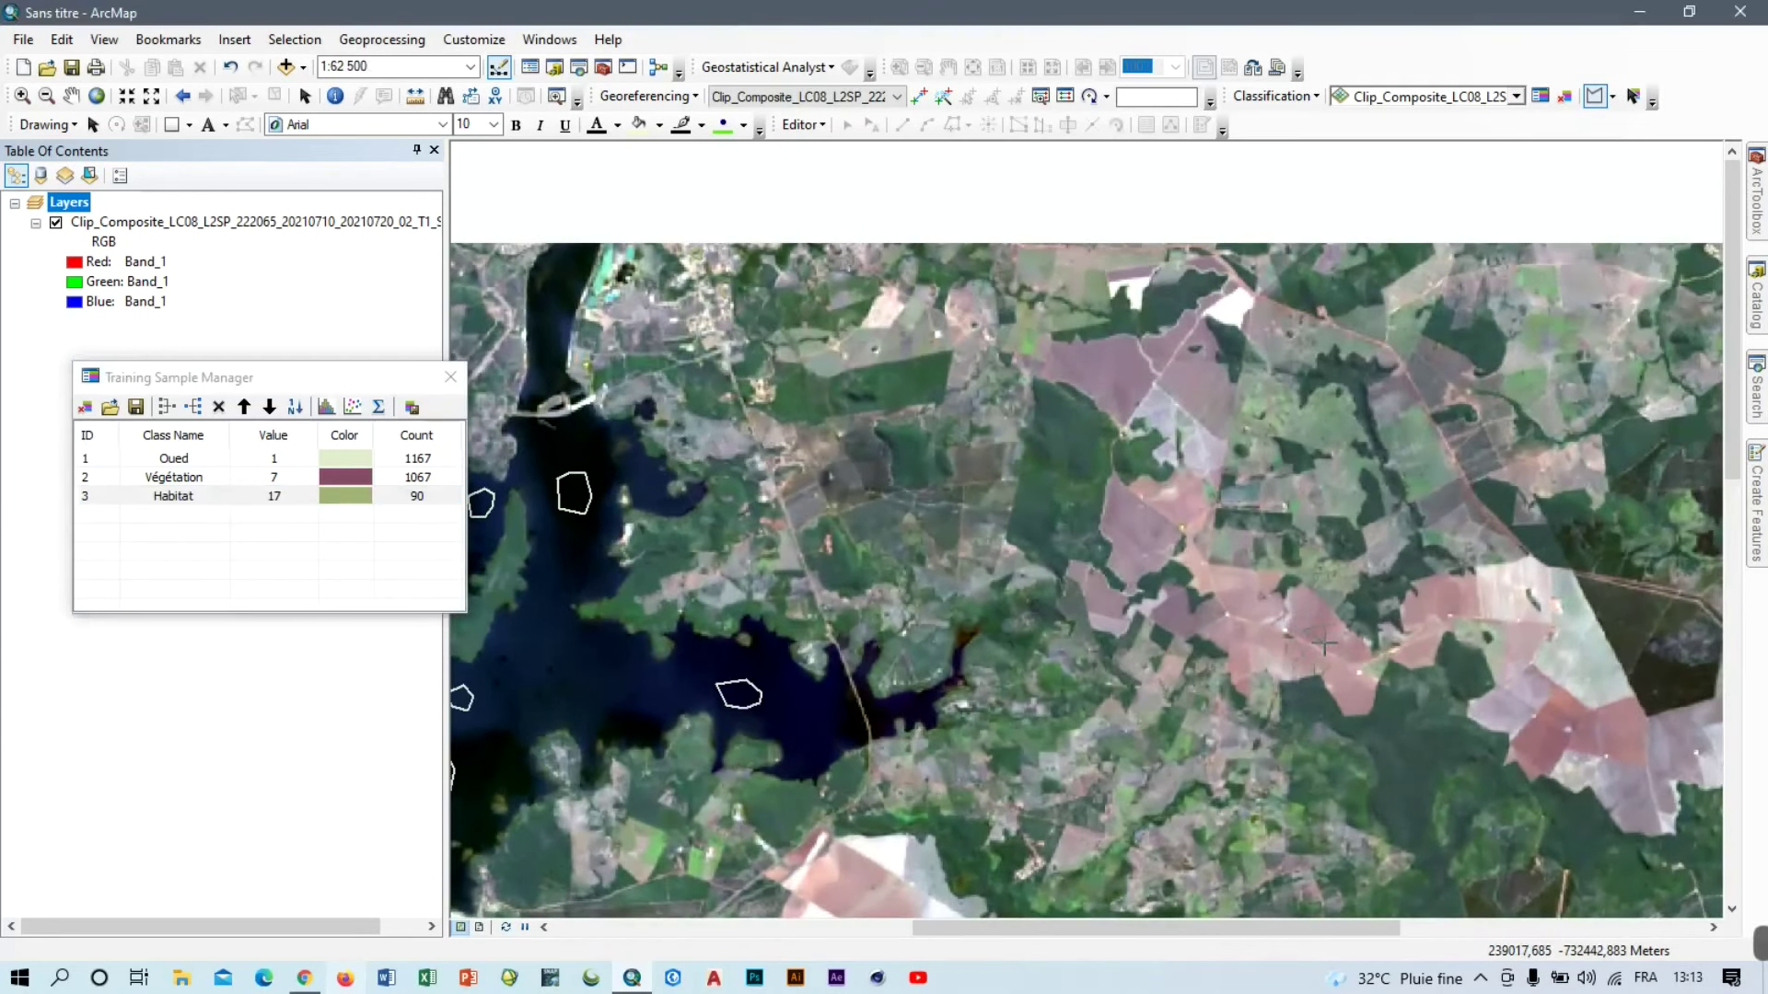
pyautogui.doubleClick(1324, 645)
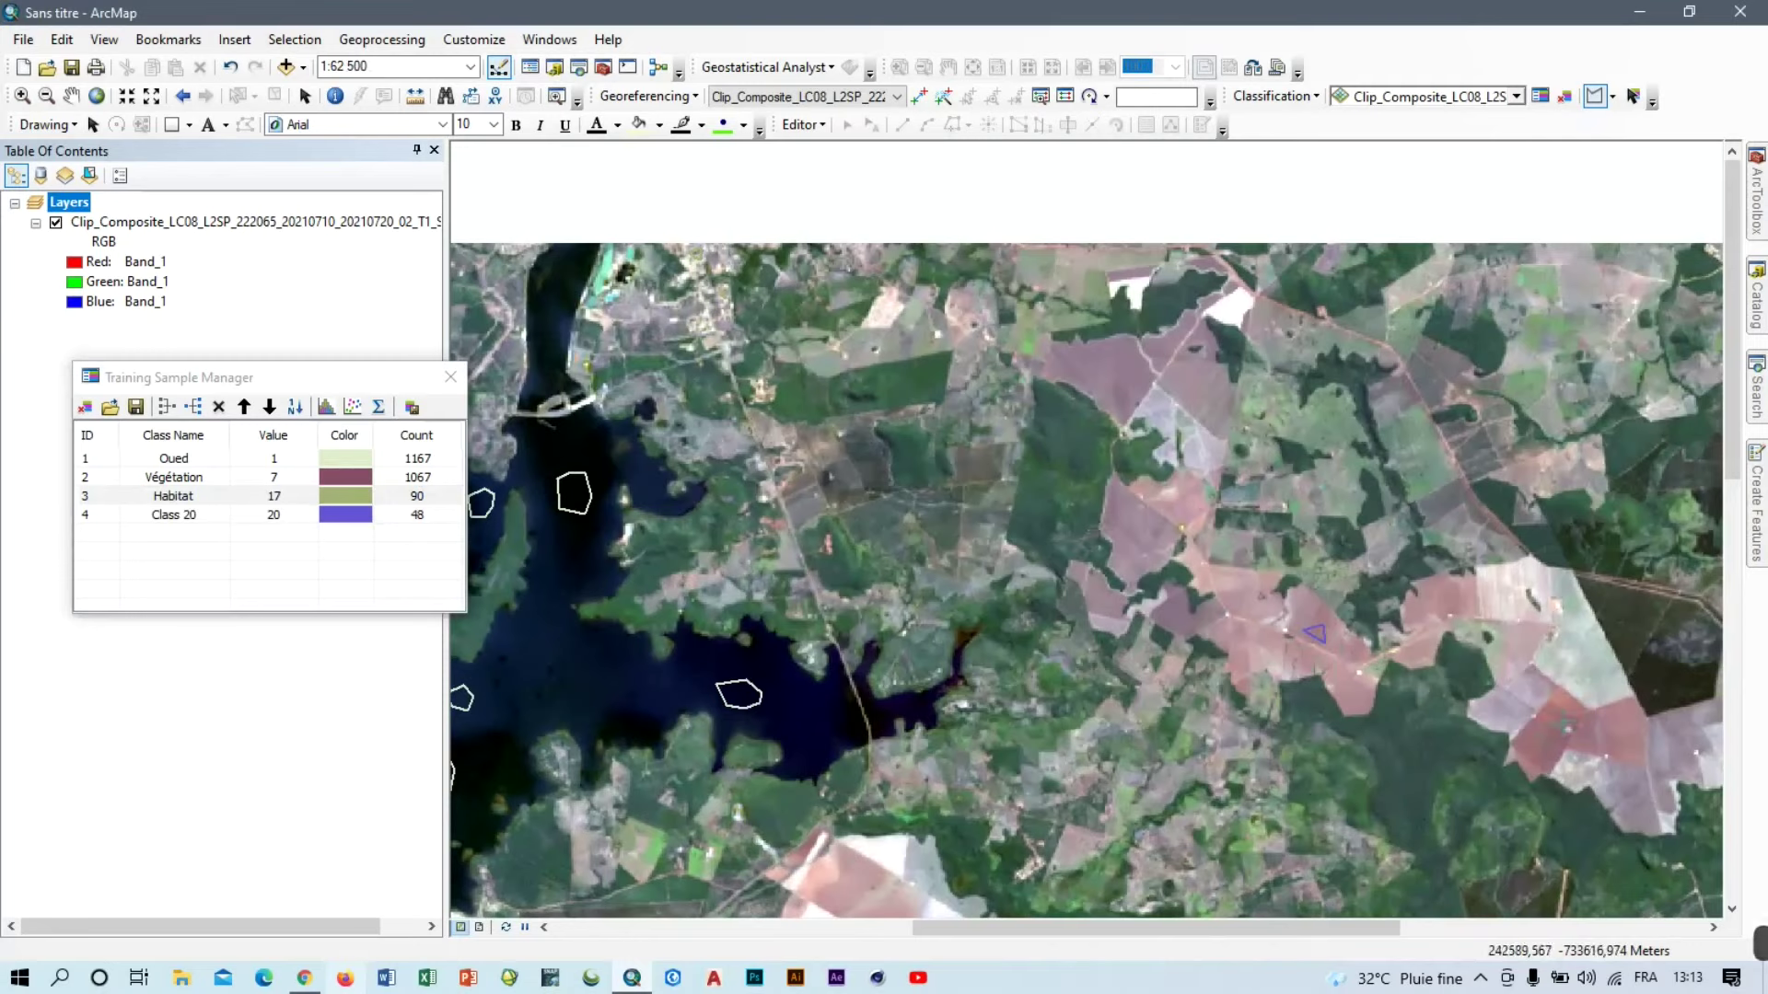
pyautogui.doubleClick(1564, 725)
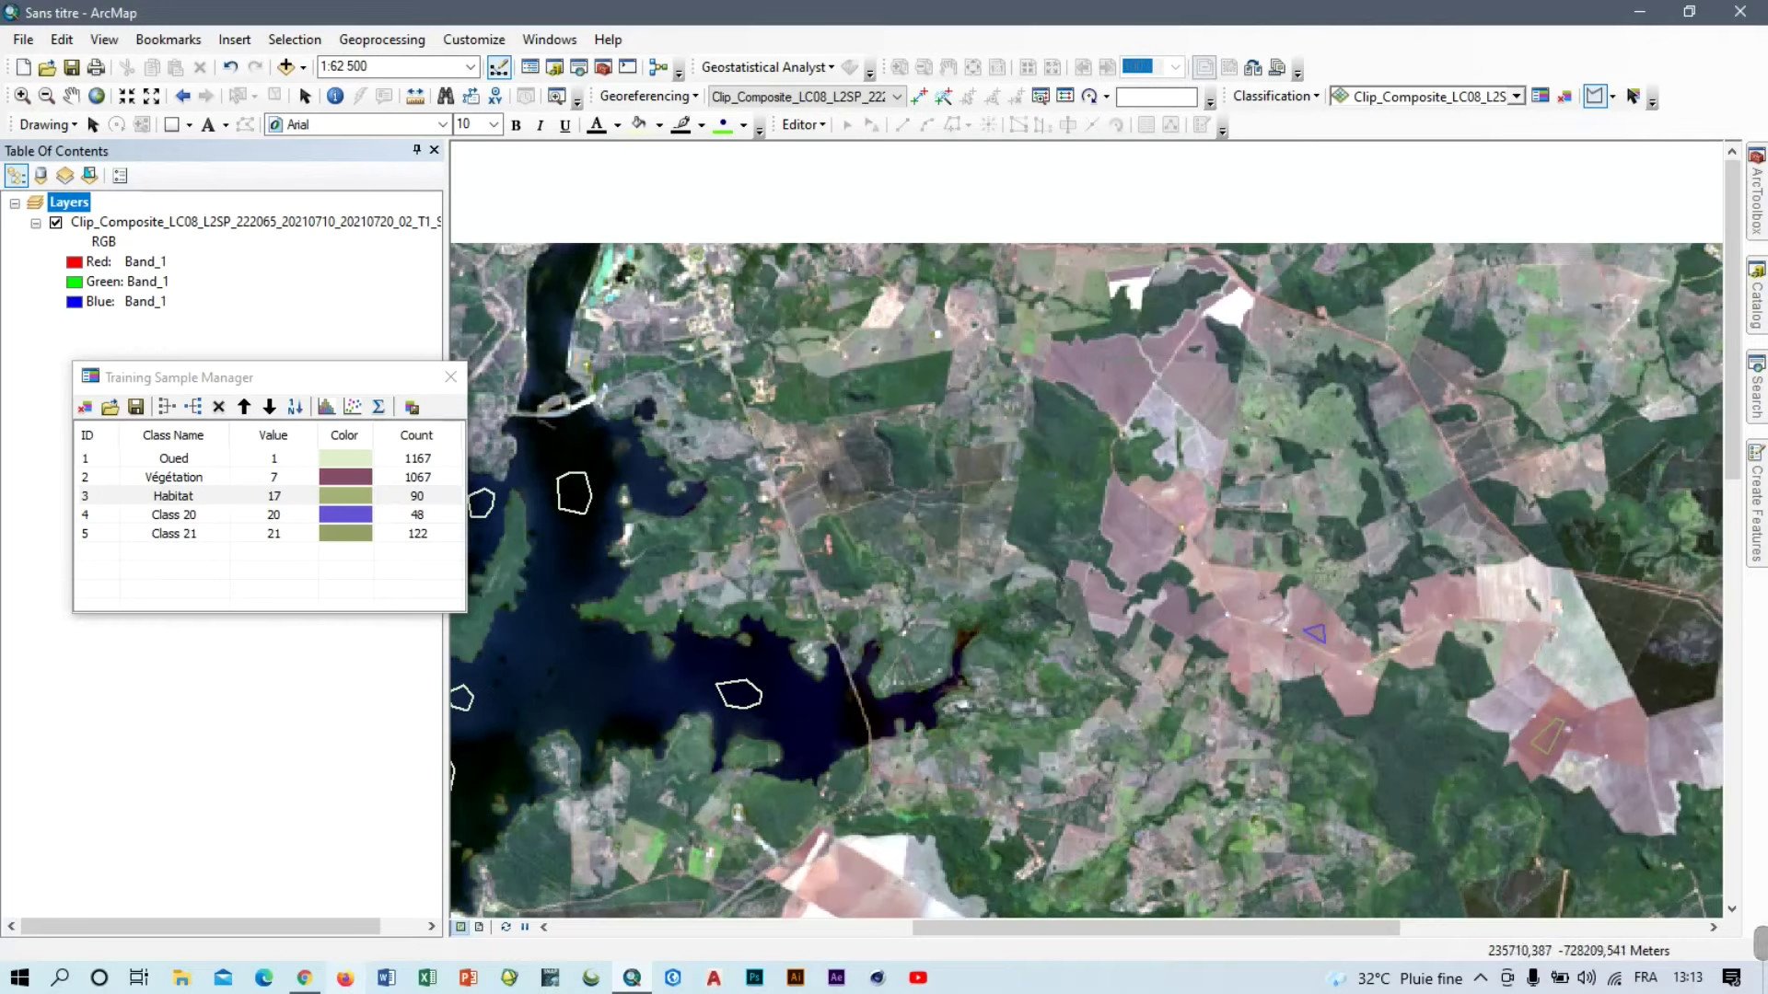
pyautogui.doubleClick(1113, 361)
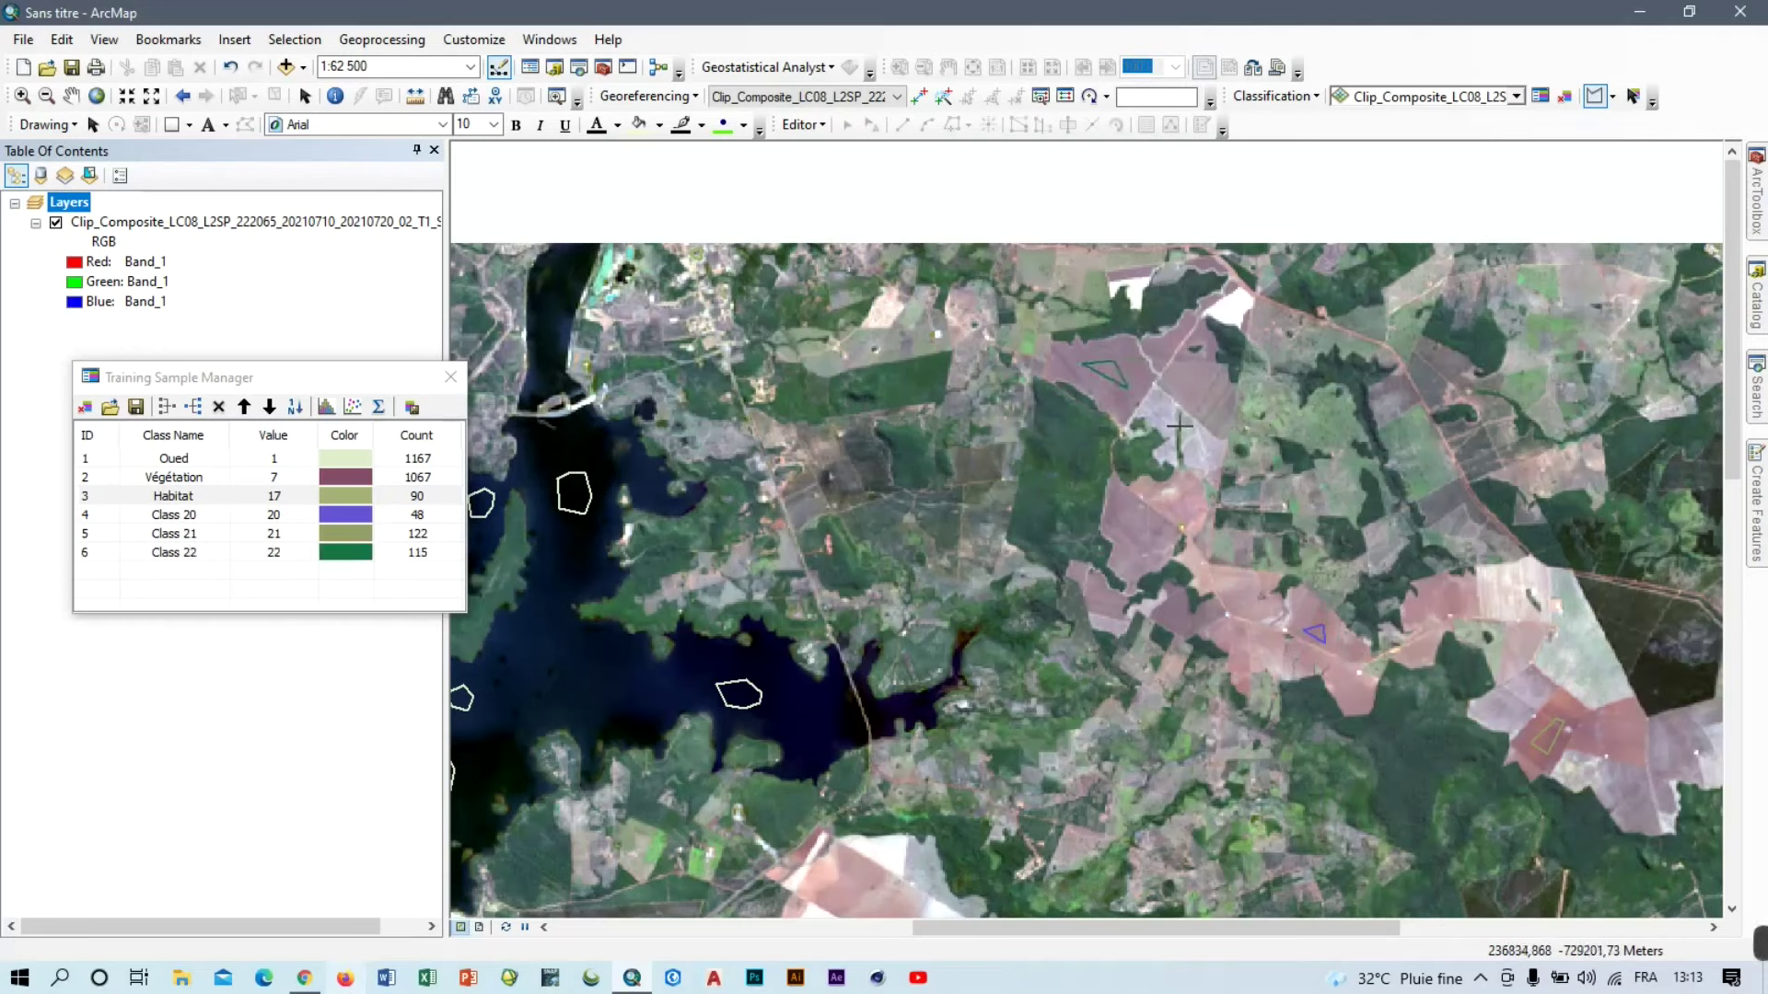
# Draw two more bare-soil polygon samples, on the pink field south of the mauve one and just west of the small triangular sample.
pyautogui.click(1141, 524)
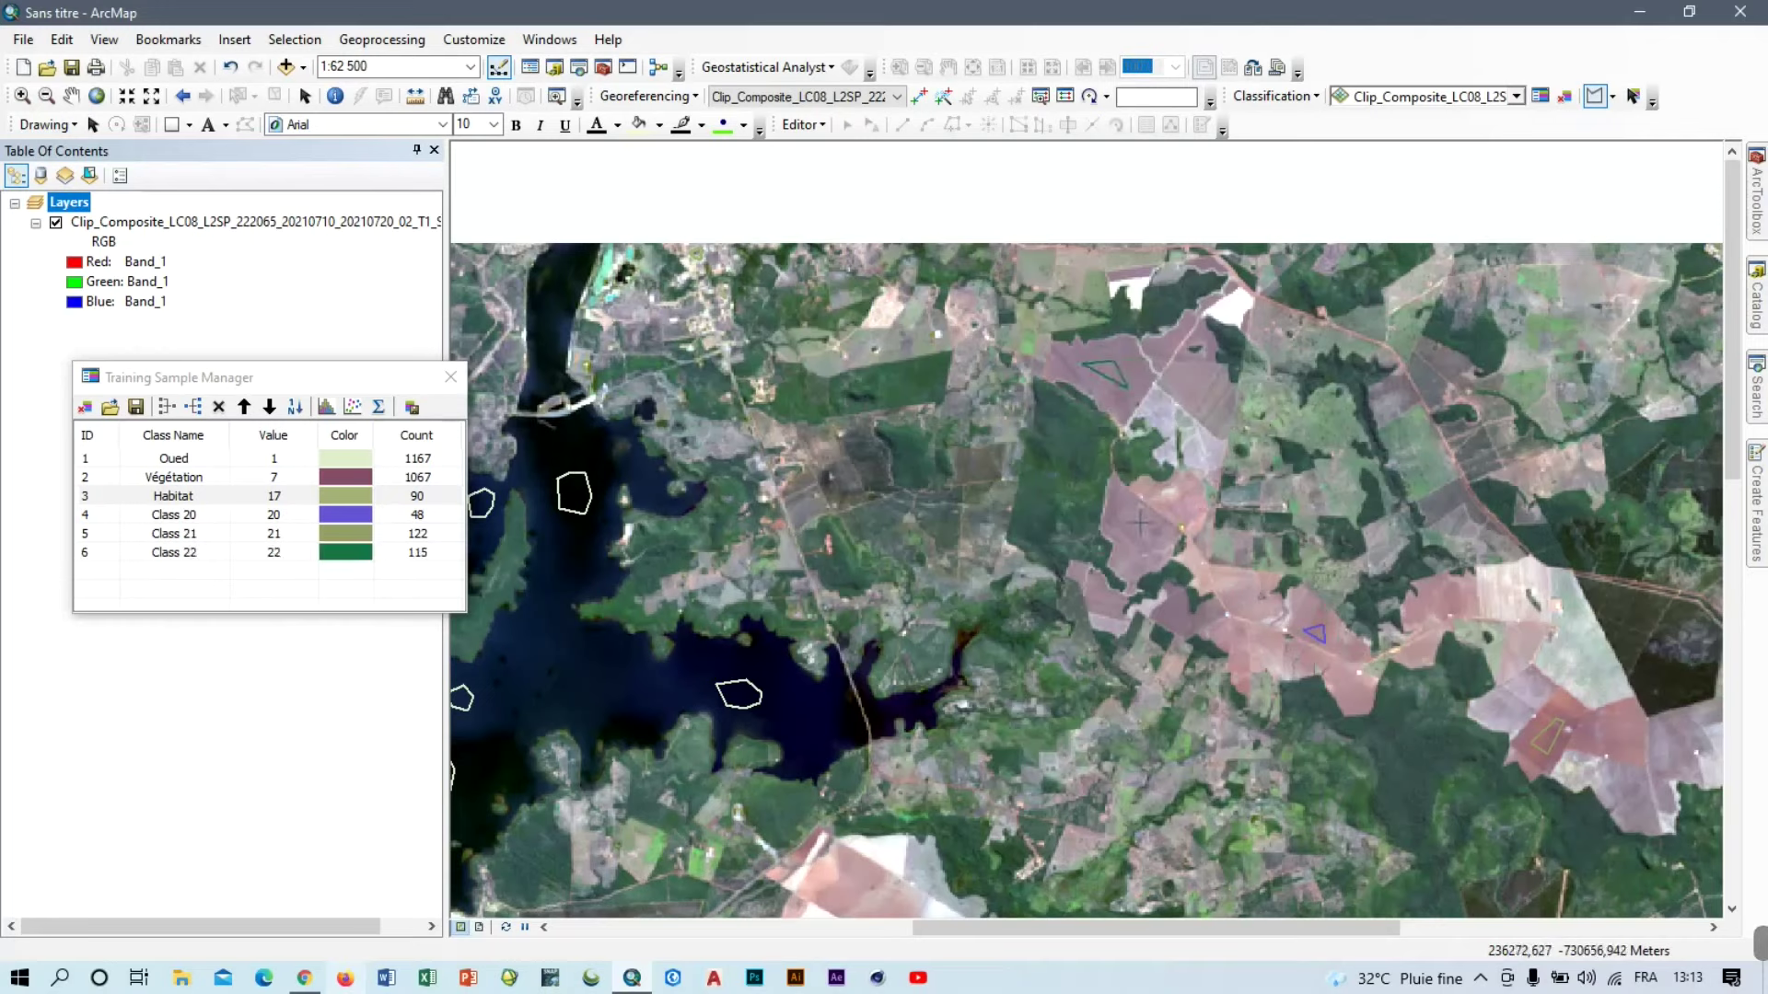
pyautogui.click(1123, 540)
pyautogui.click(1133, 557)
pyautogui.doubleClick(1160, 543)
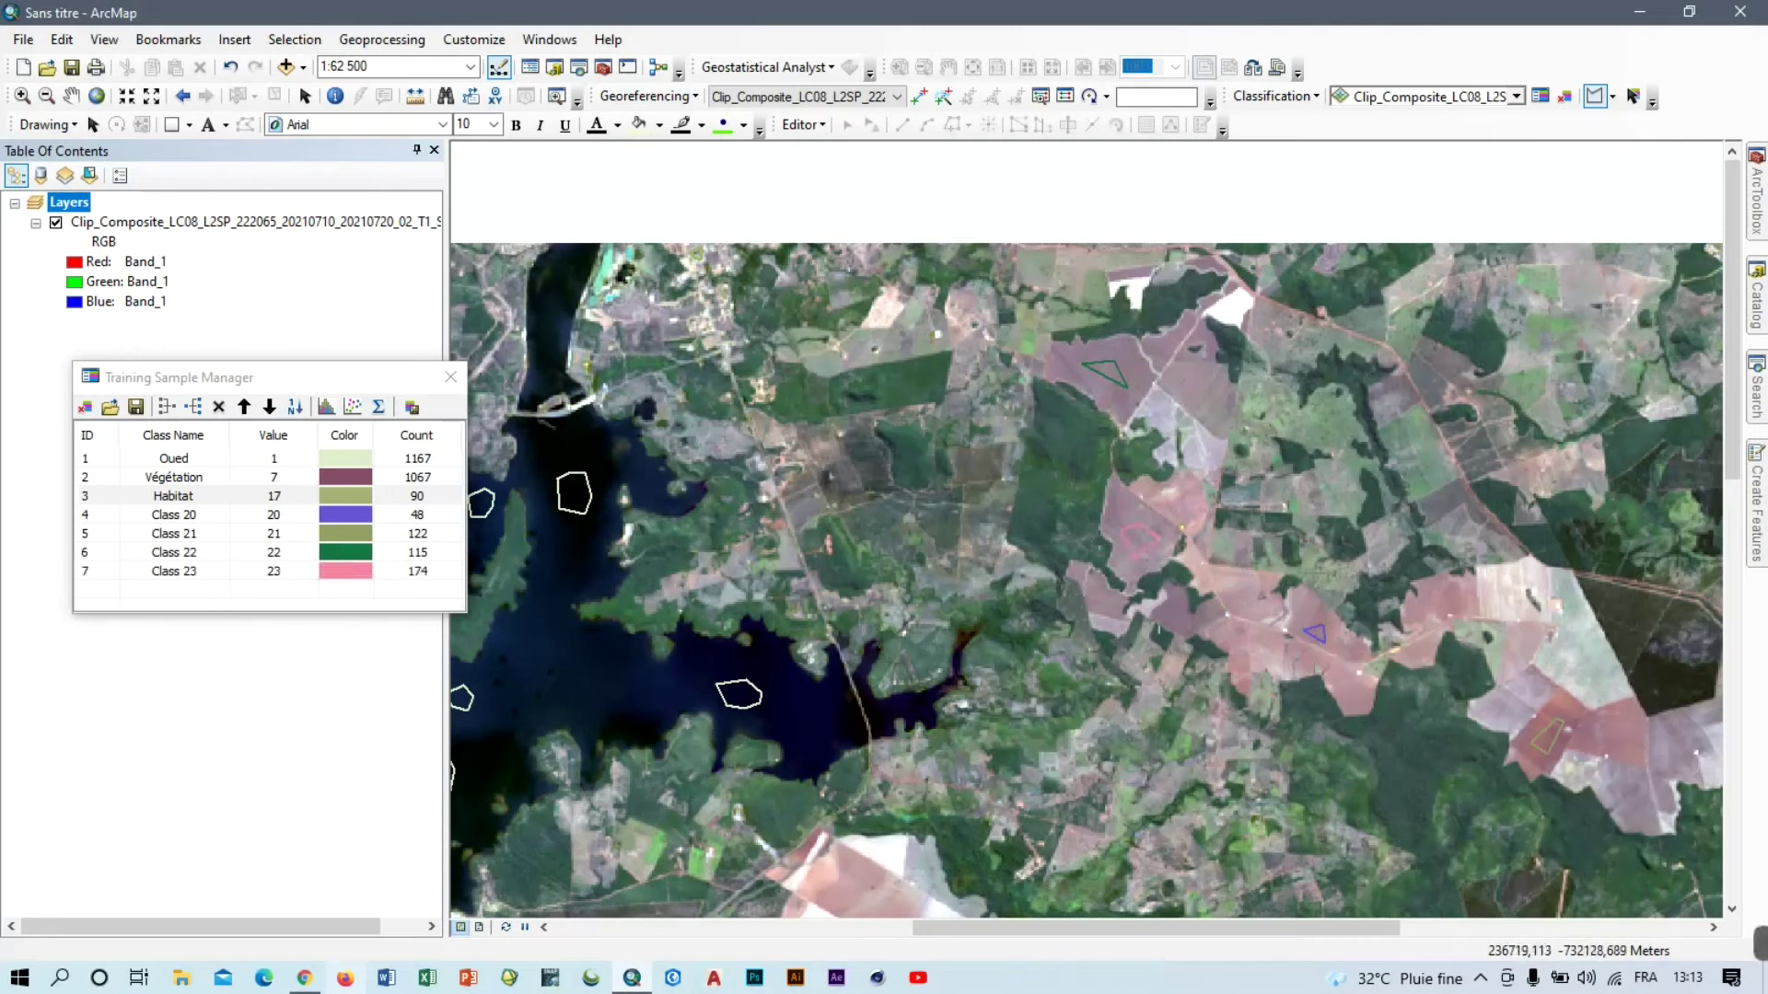
pyautogui.click(1244, 611)
pyautogui.click(1229, 625)
pyautogui.click(1242, 655)
pyautogui.doubleClick(1265, 653)
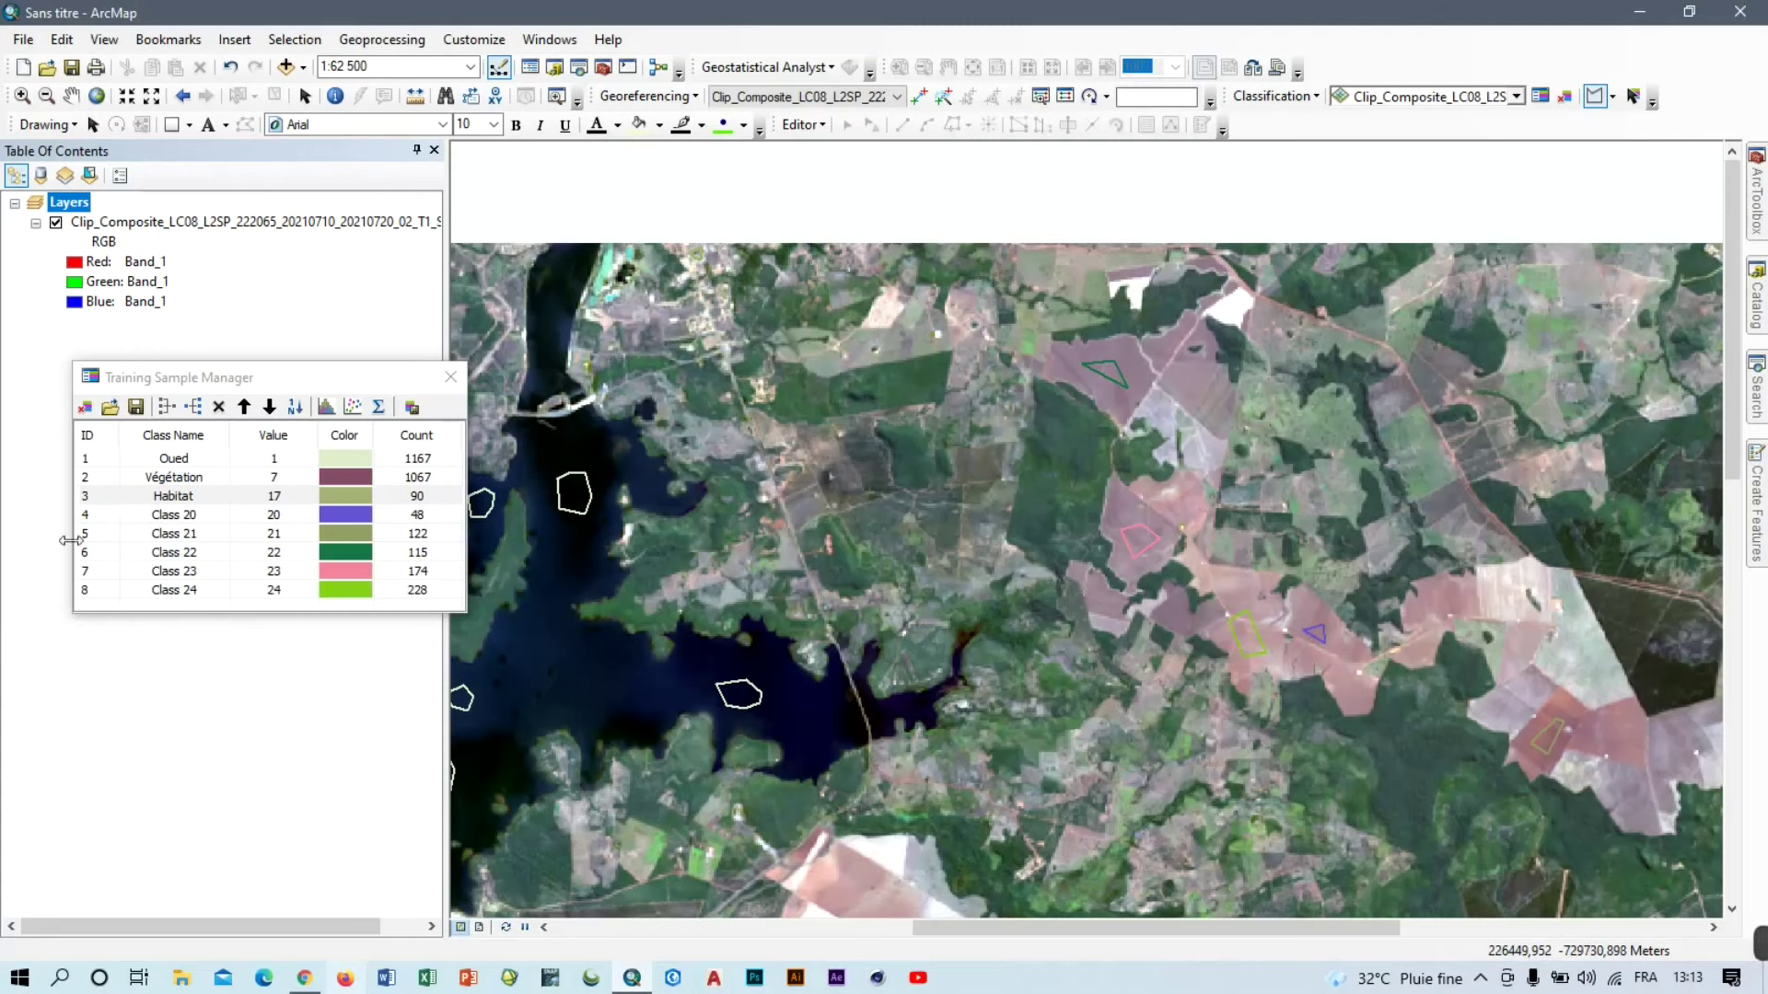
# Merge the bare-soil training samples Class 20 through Class 24 into a single class.
pyautogui.click(86, 518)
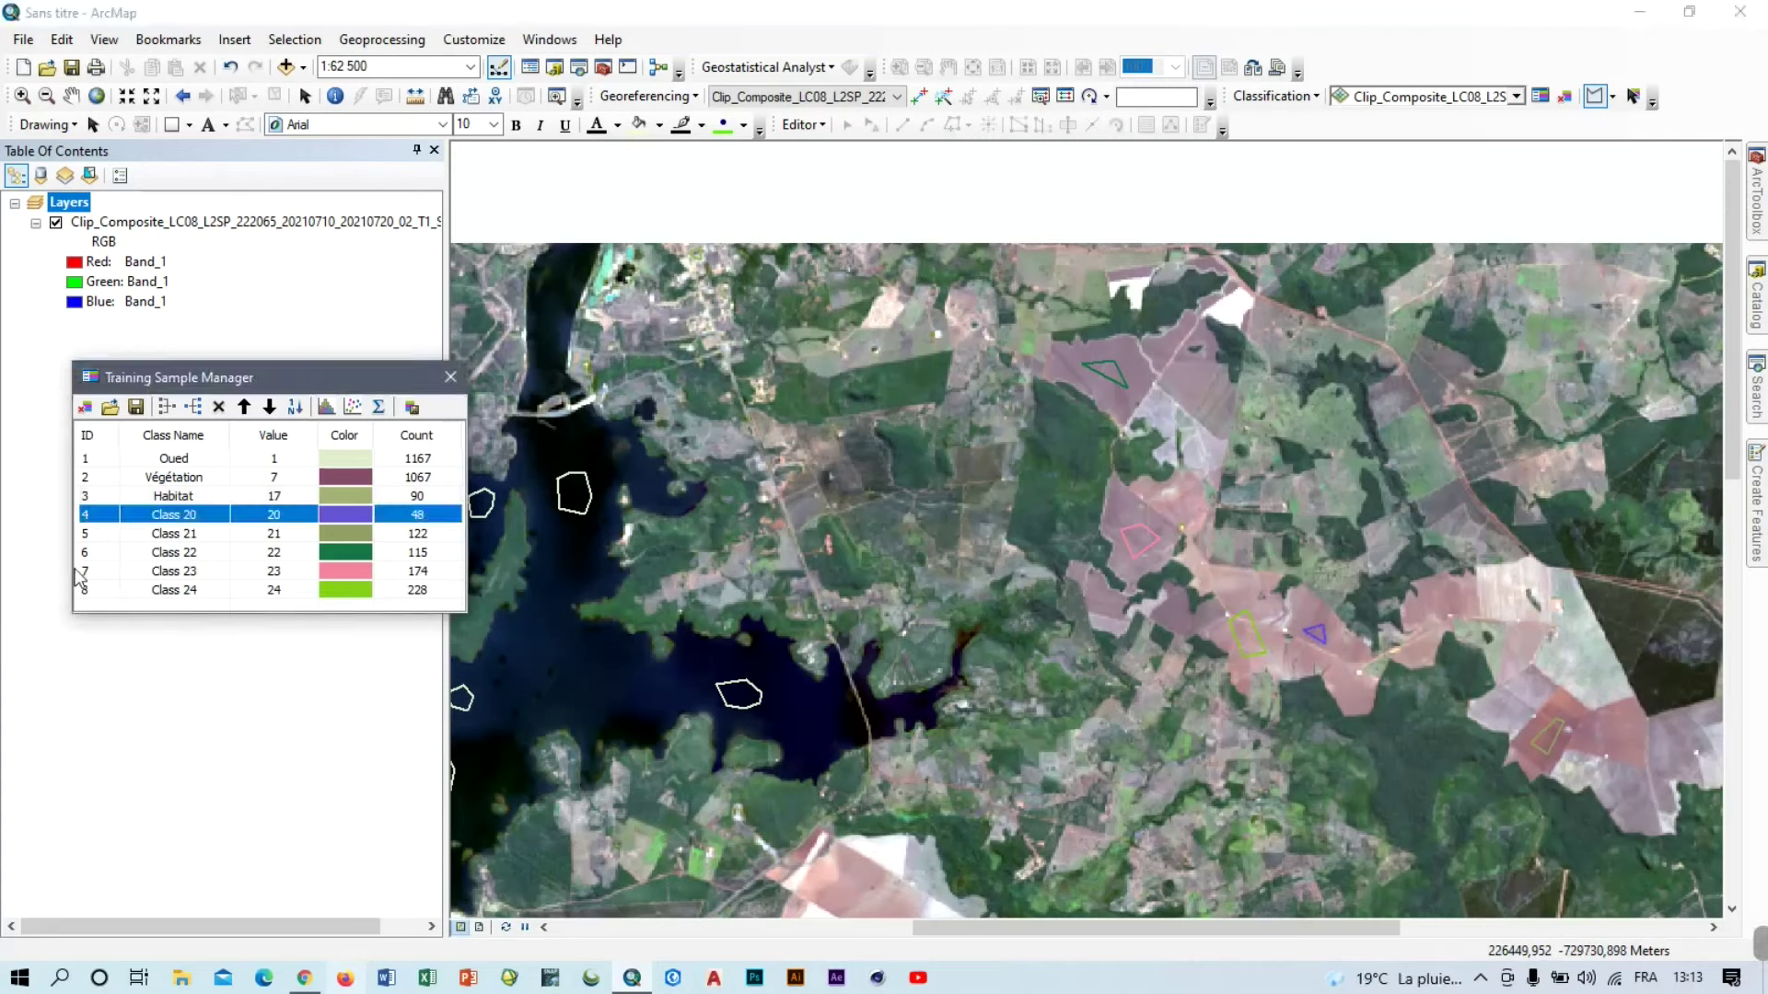
pyautogui.keyDown('shift'); pyautogui.click(88, 593); pyautogui.keyUp('shift')
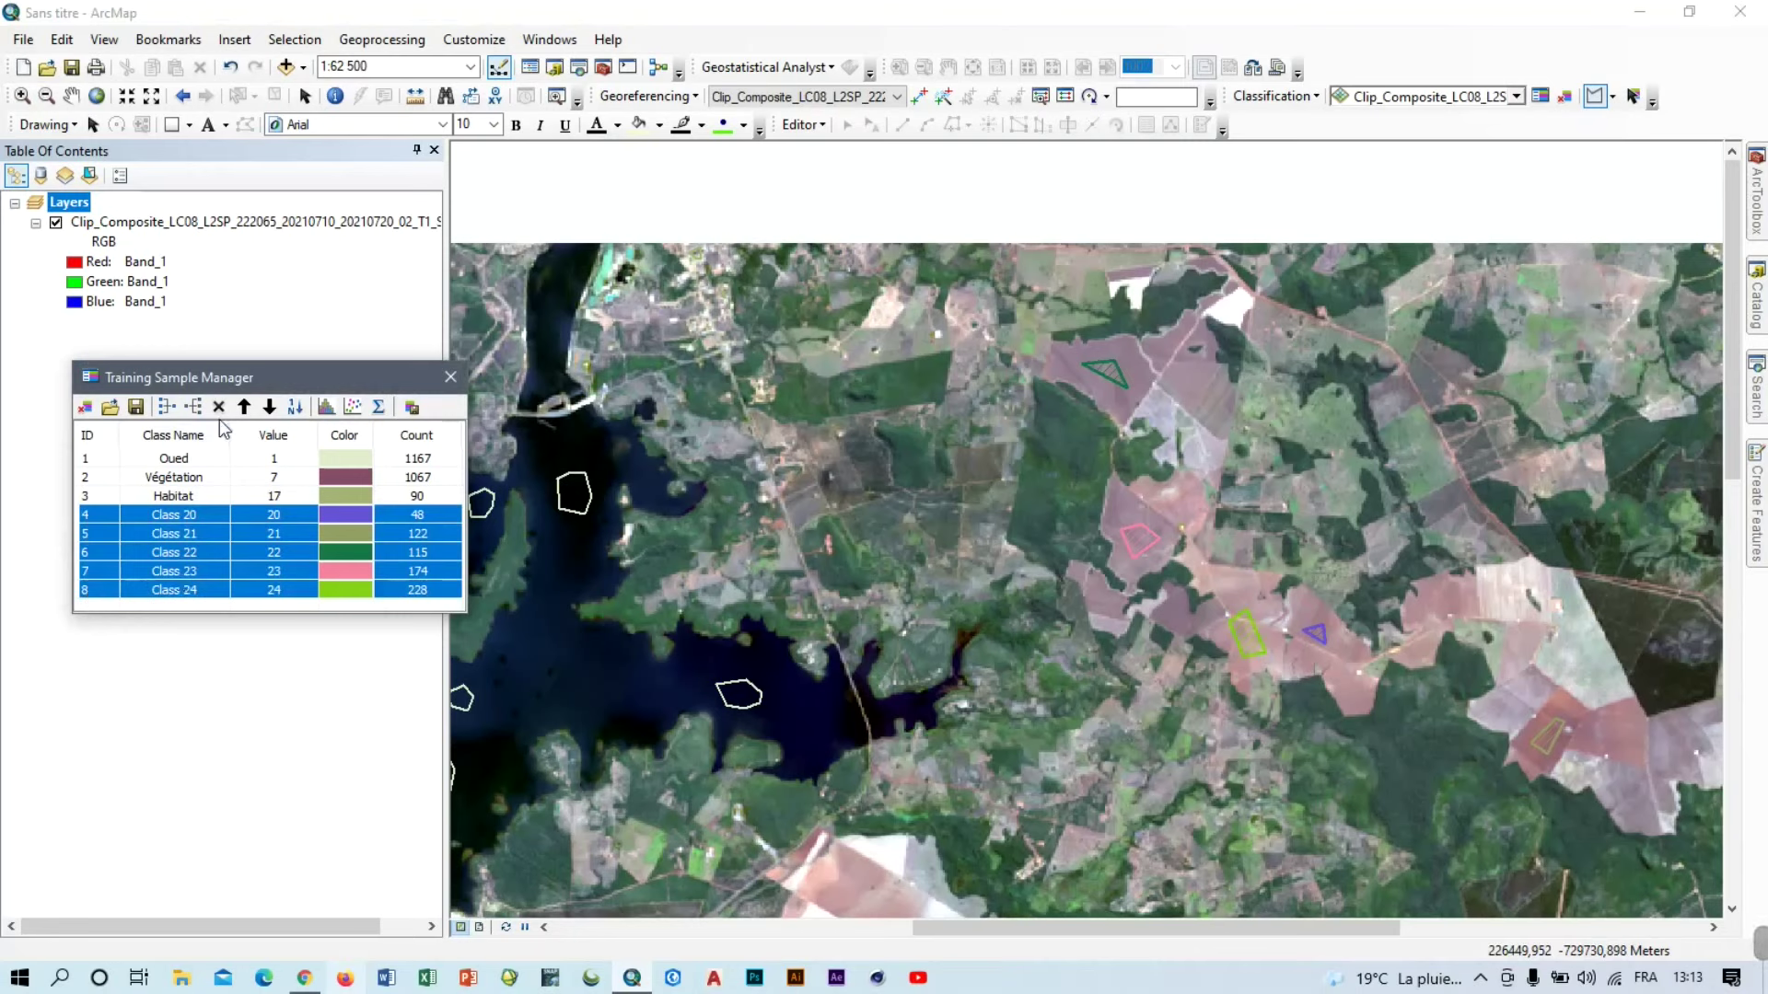
pyautogui.click(168, 407)
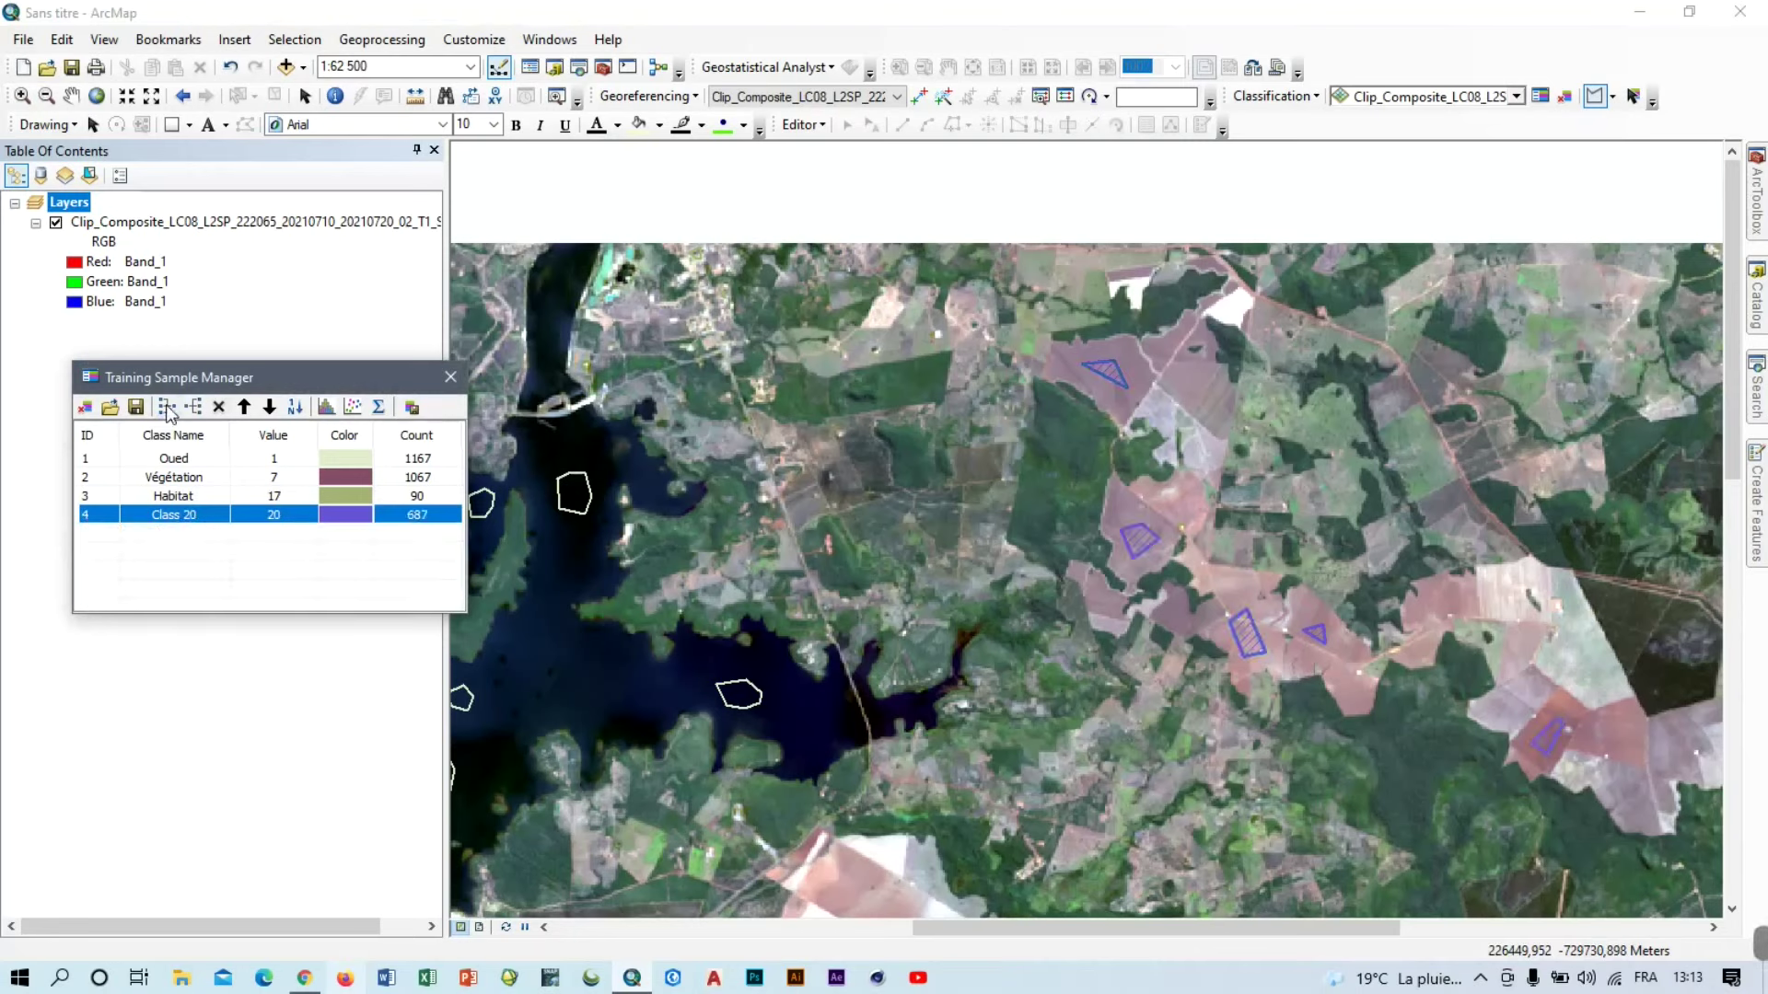
# Rename the merged bare-soil class as Sol nu.
pyautogui.doubleClick(164, 515)
pyautogui.write('S')
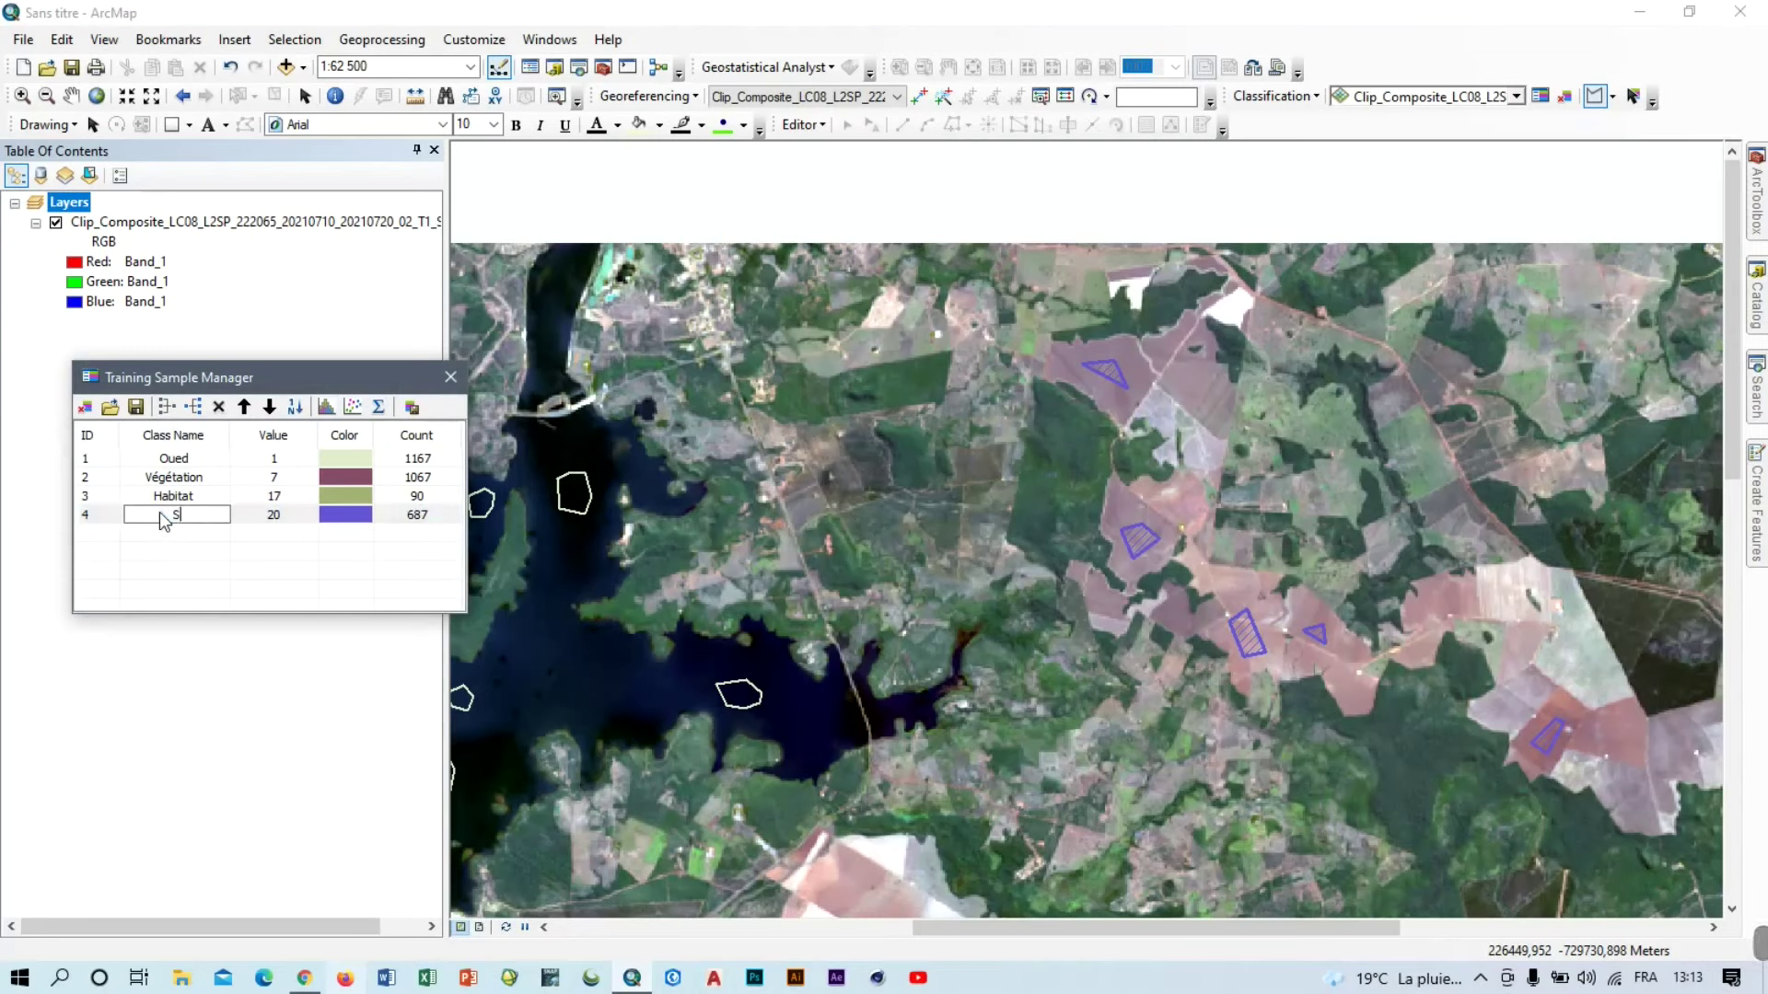
pyautogui.write('ol nu')
pyautogui.press('Return')
pyautogui.press('Return')
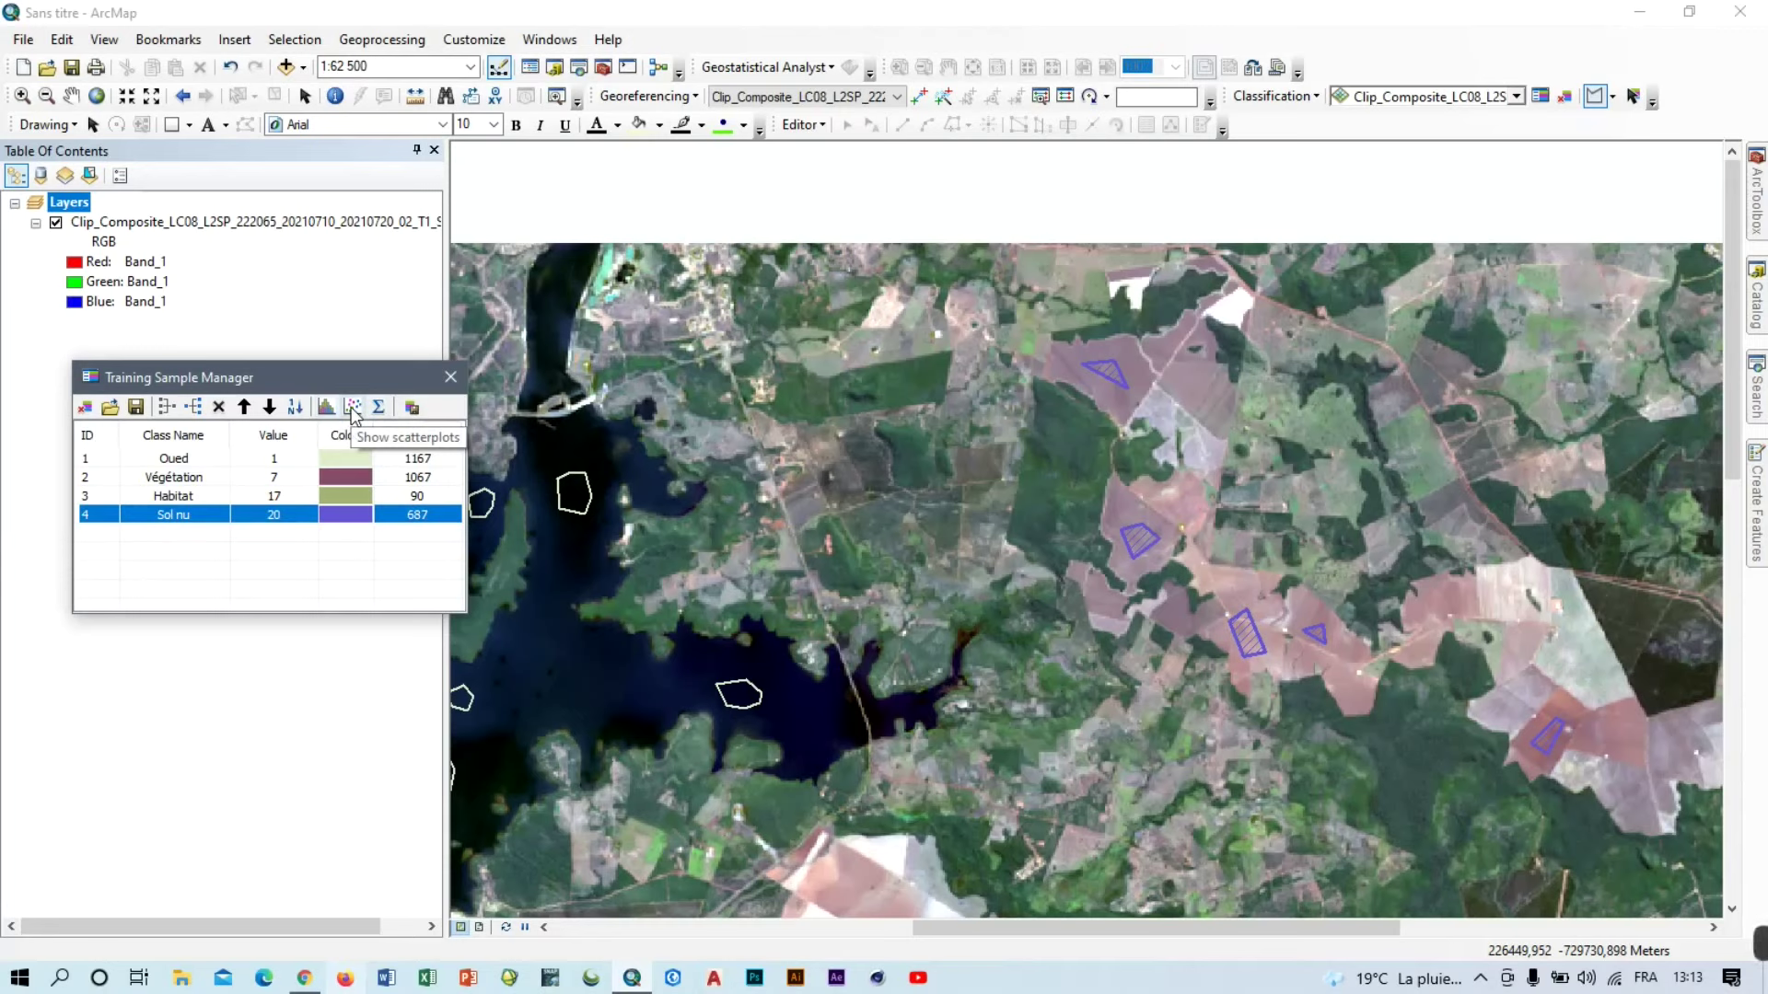
# View the scatterplots of the Sol nu training samples and close them.
pyautogui.click(350, 409)
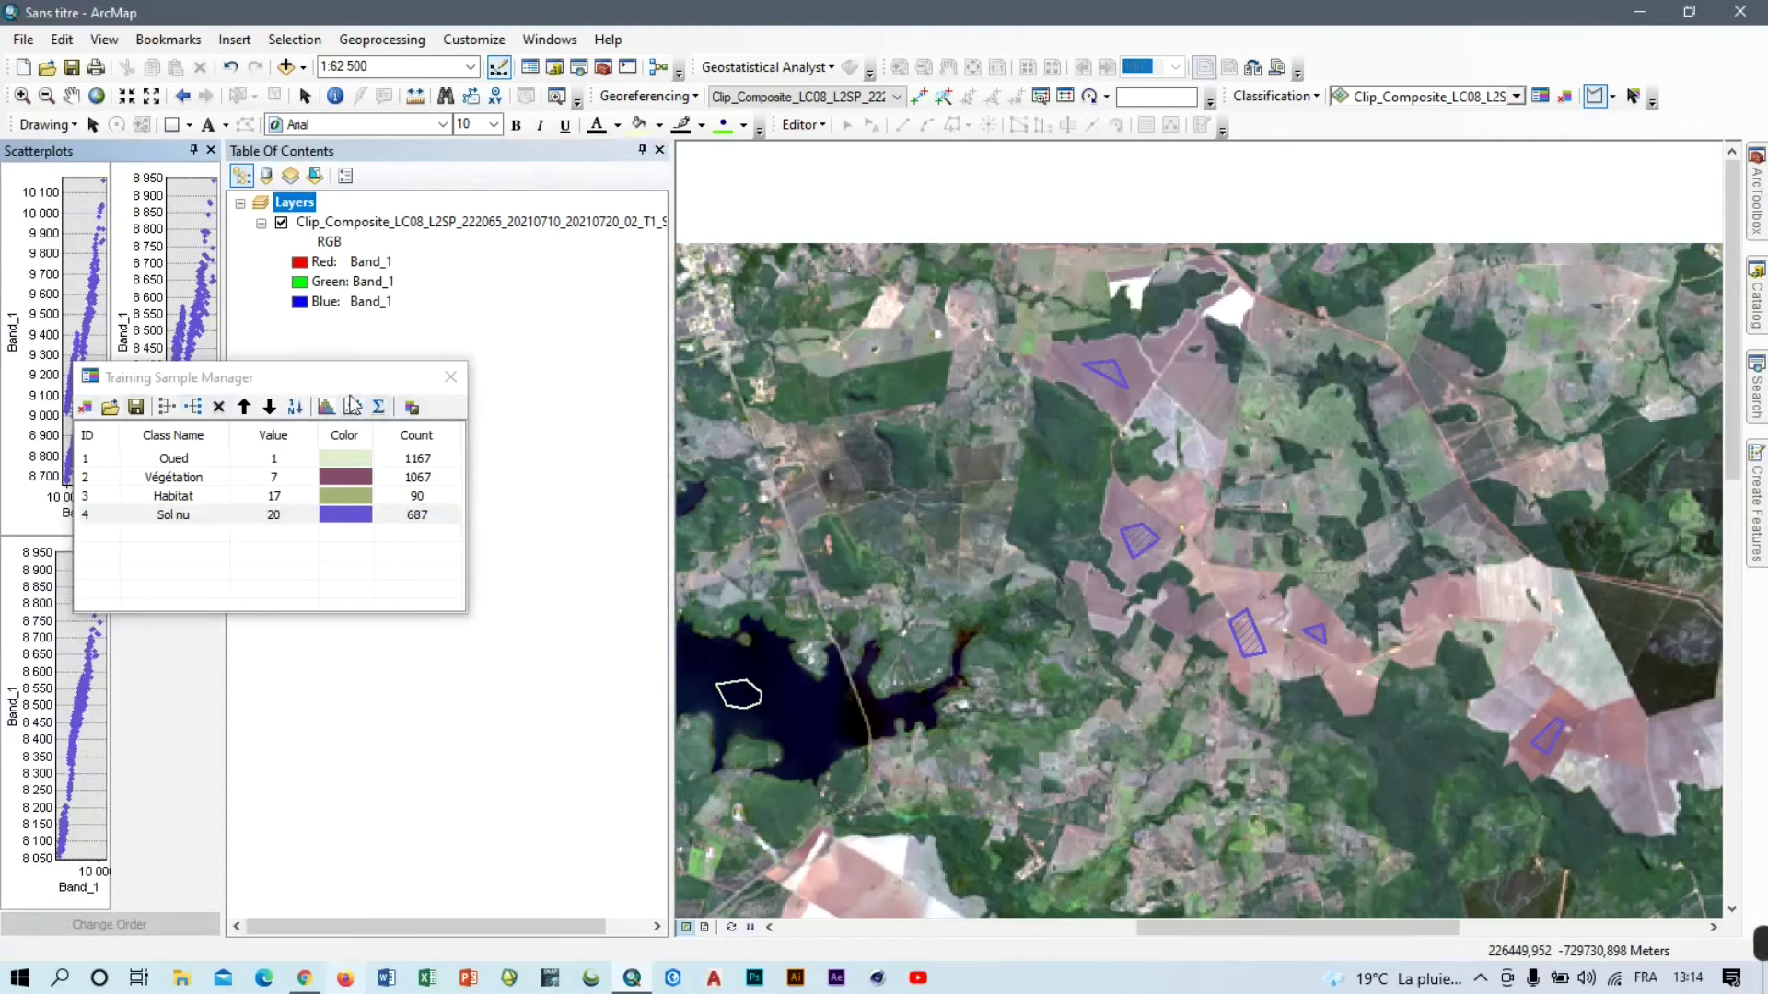
pyautogui.click(211, 151)
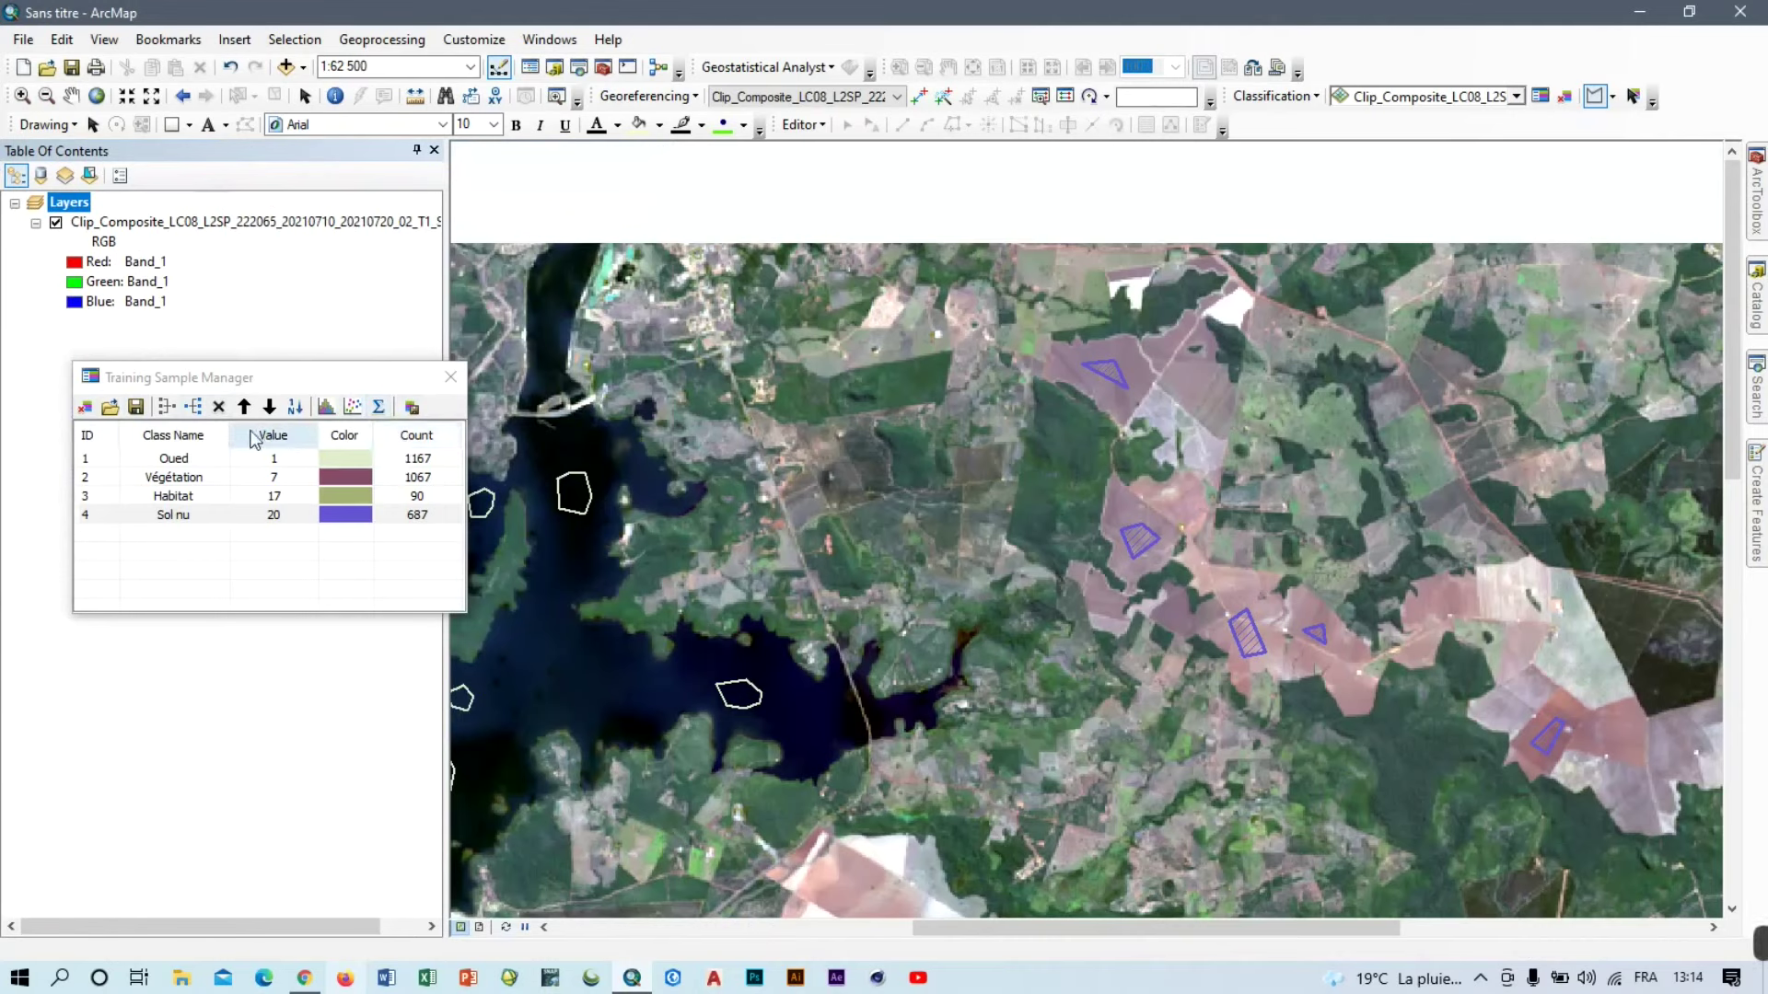
# Save the training samples as a shapefile with the proposed name in the classification folder on the Desktop.
pyautogui.moveTo(263, 379); pyautogui.dragTo(772, 376)
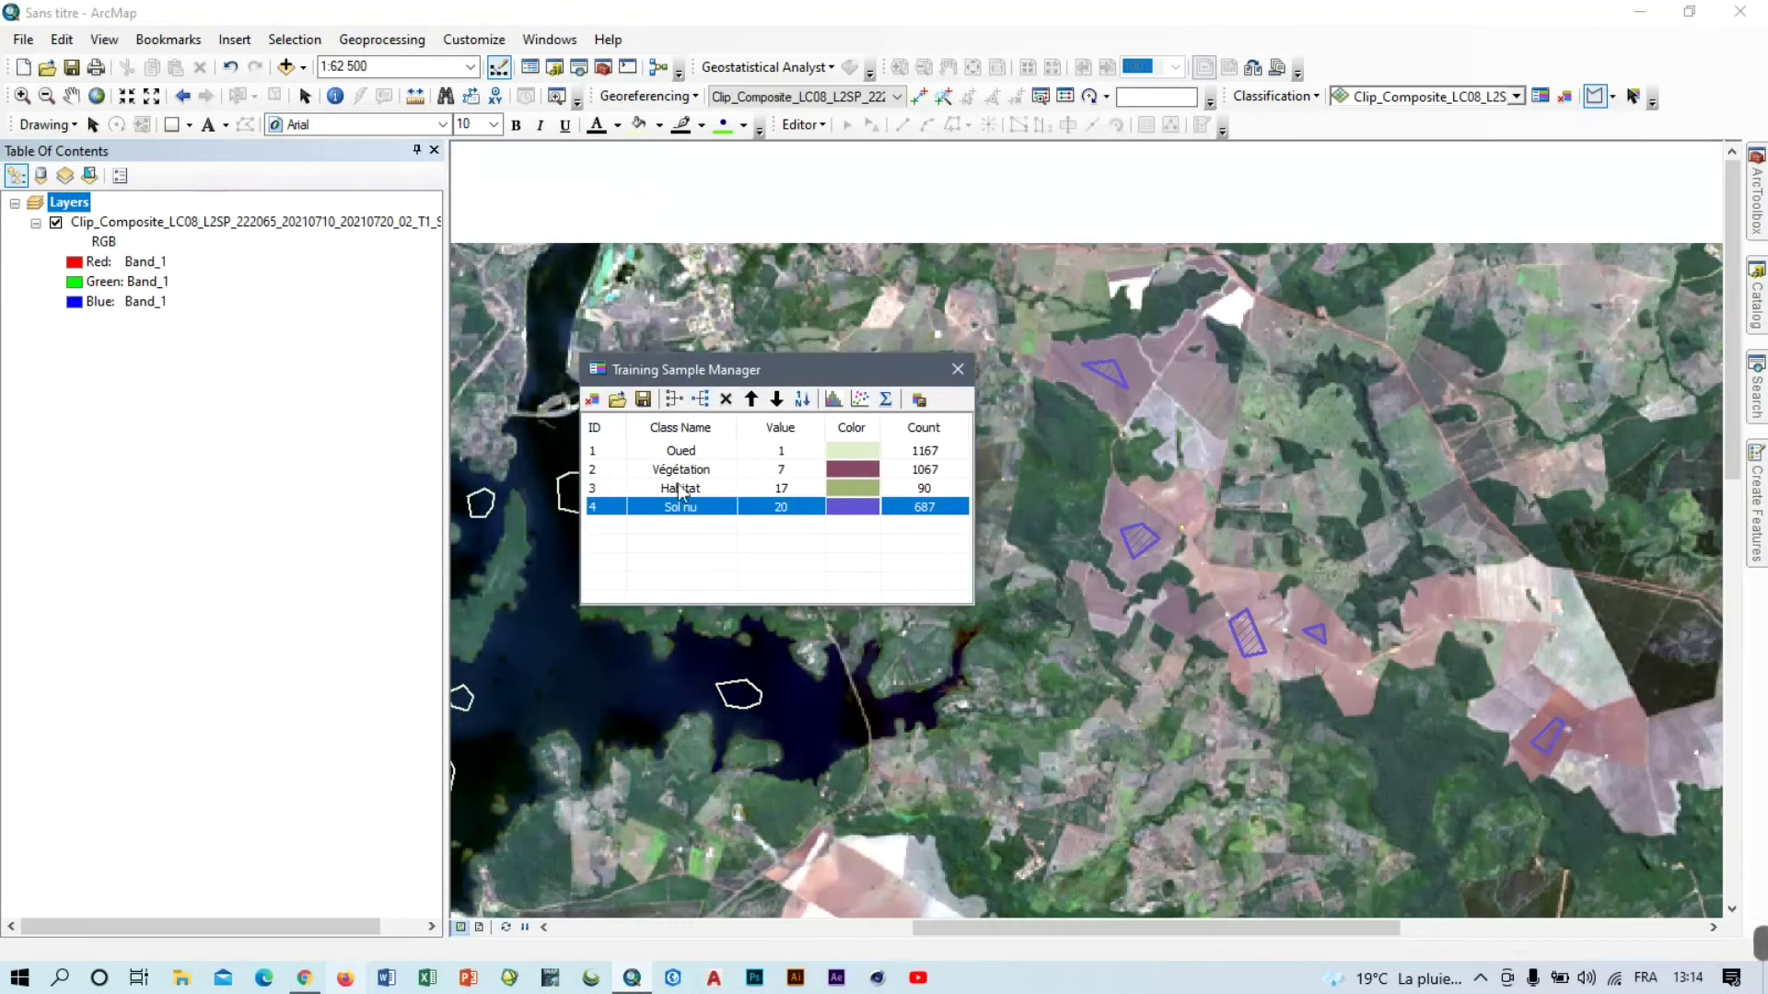
pyautogui.click(642, 402)
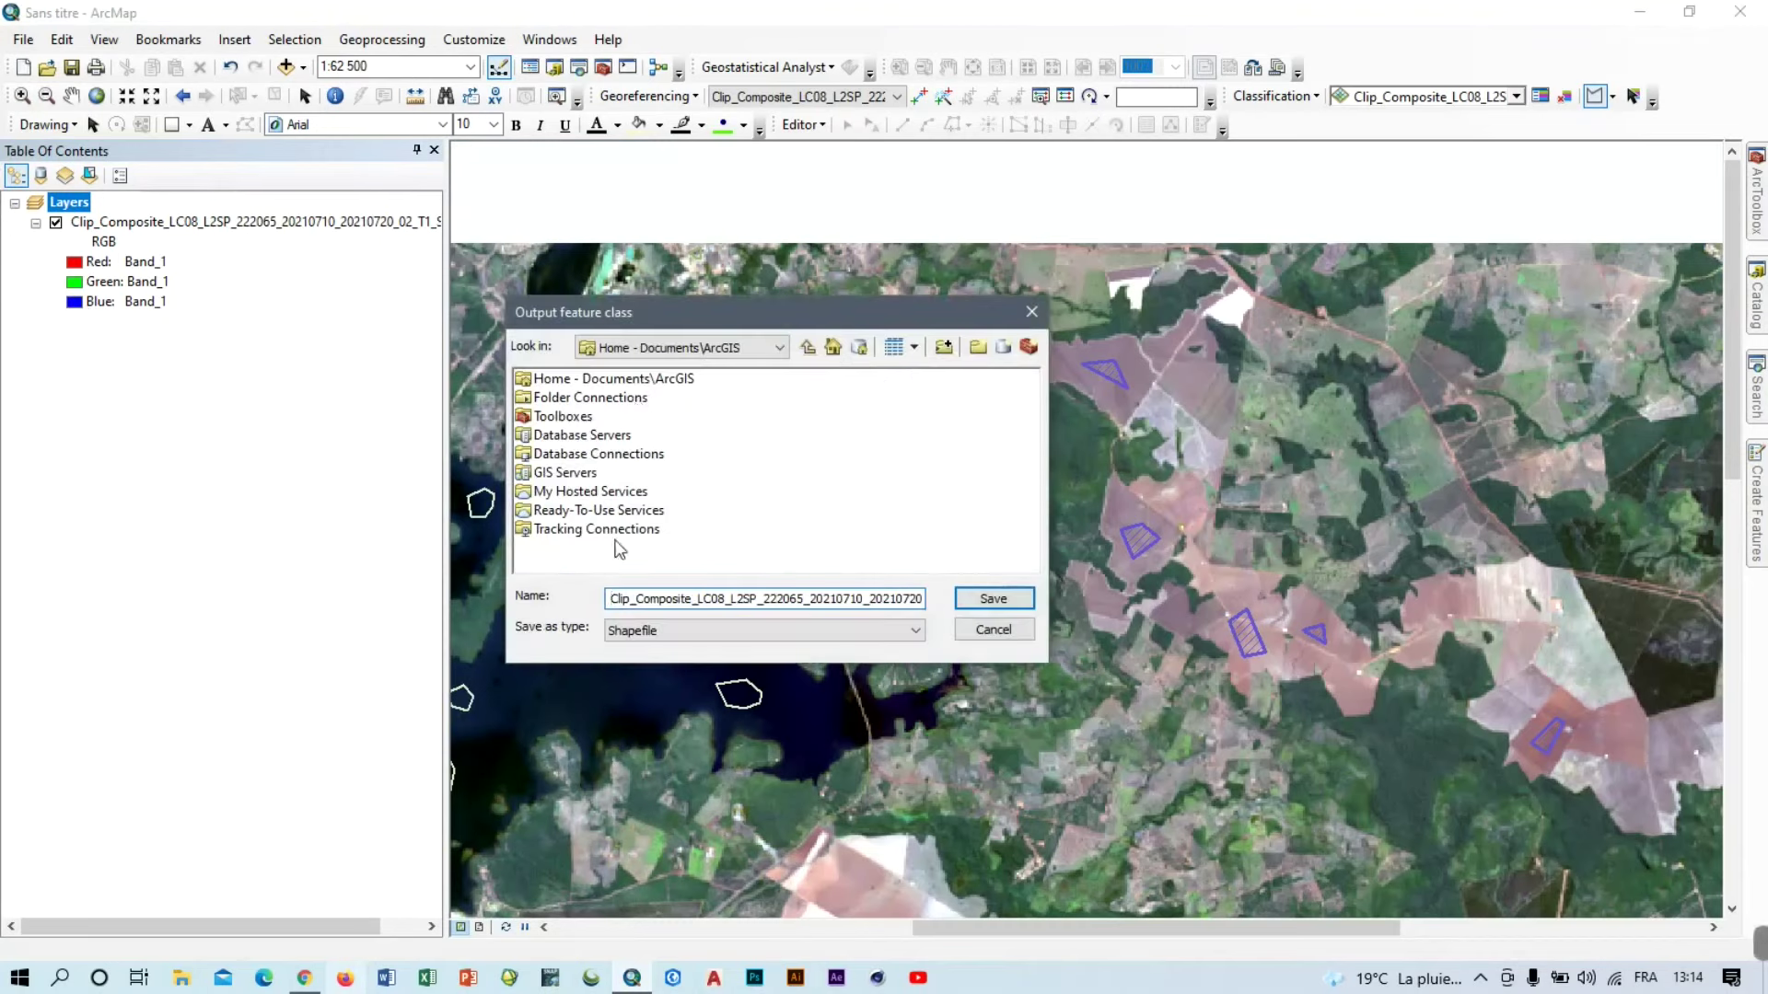
pyautogui.click(780, 348)
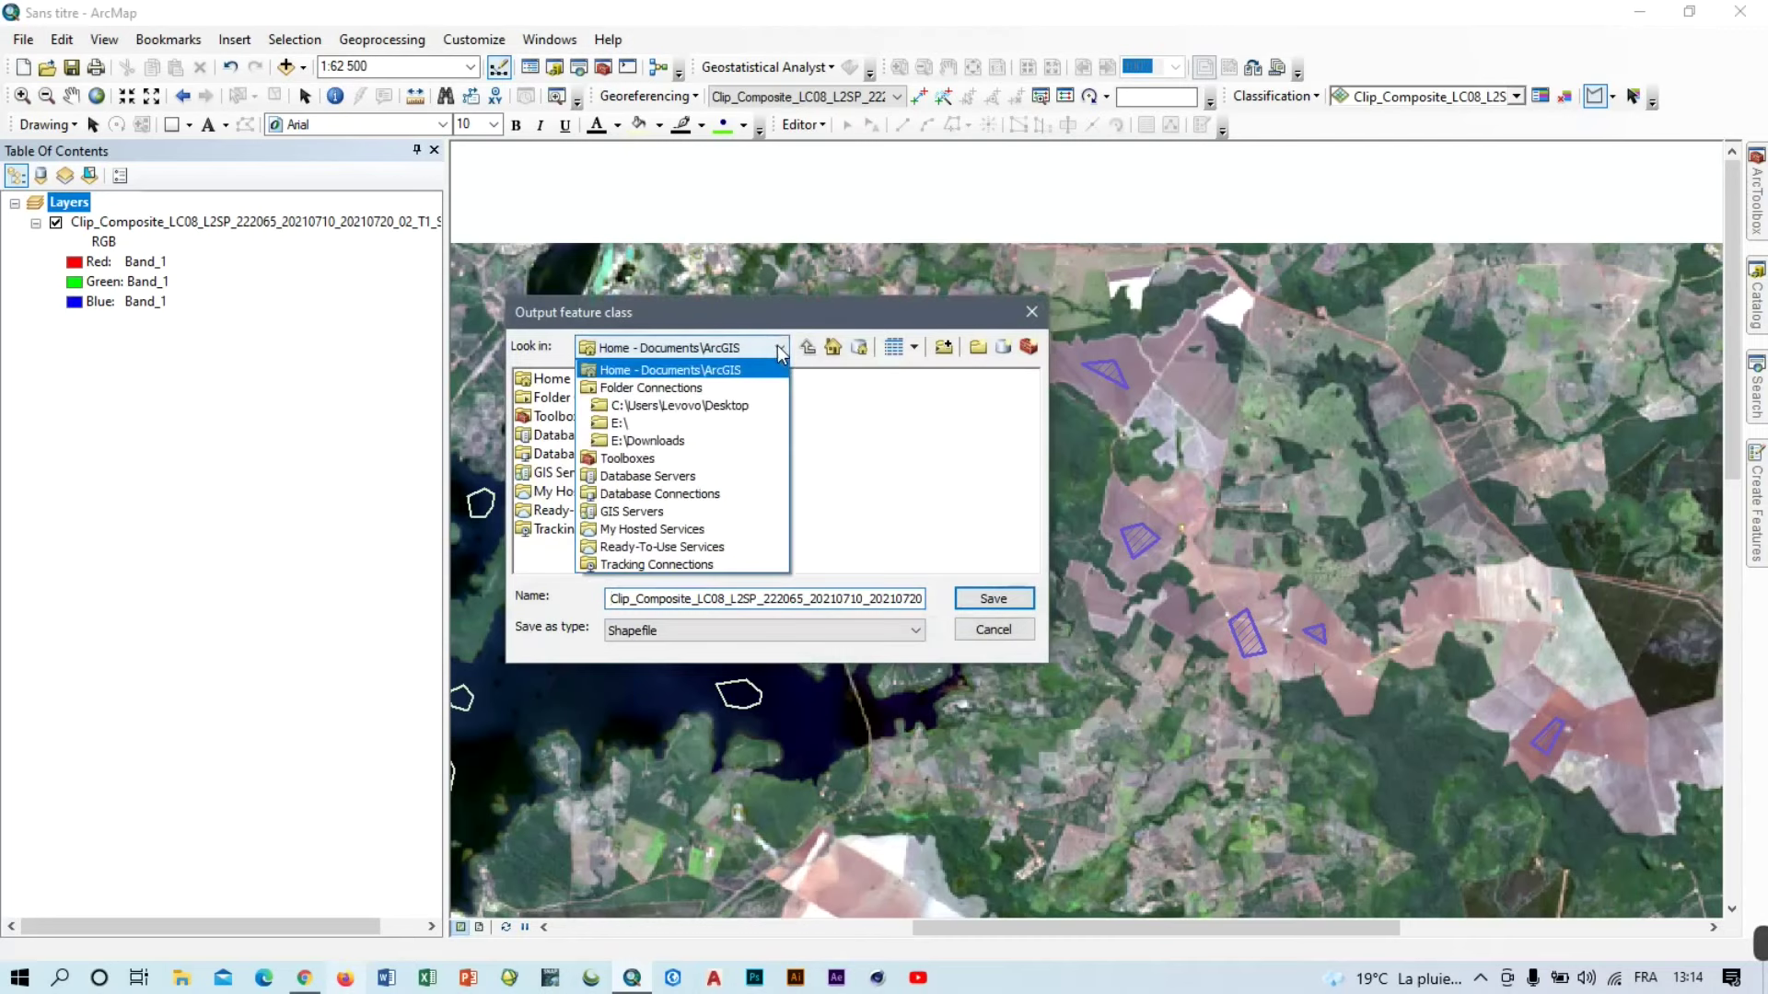
pyautogui.click(646, 405)
pyautogui.doubleClick(569, 397)
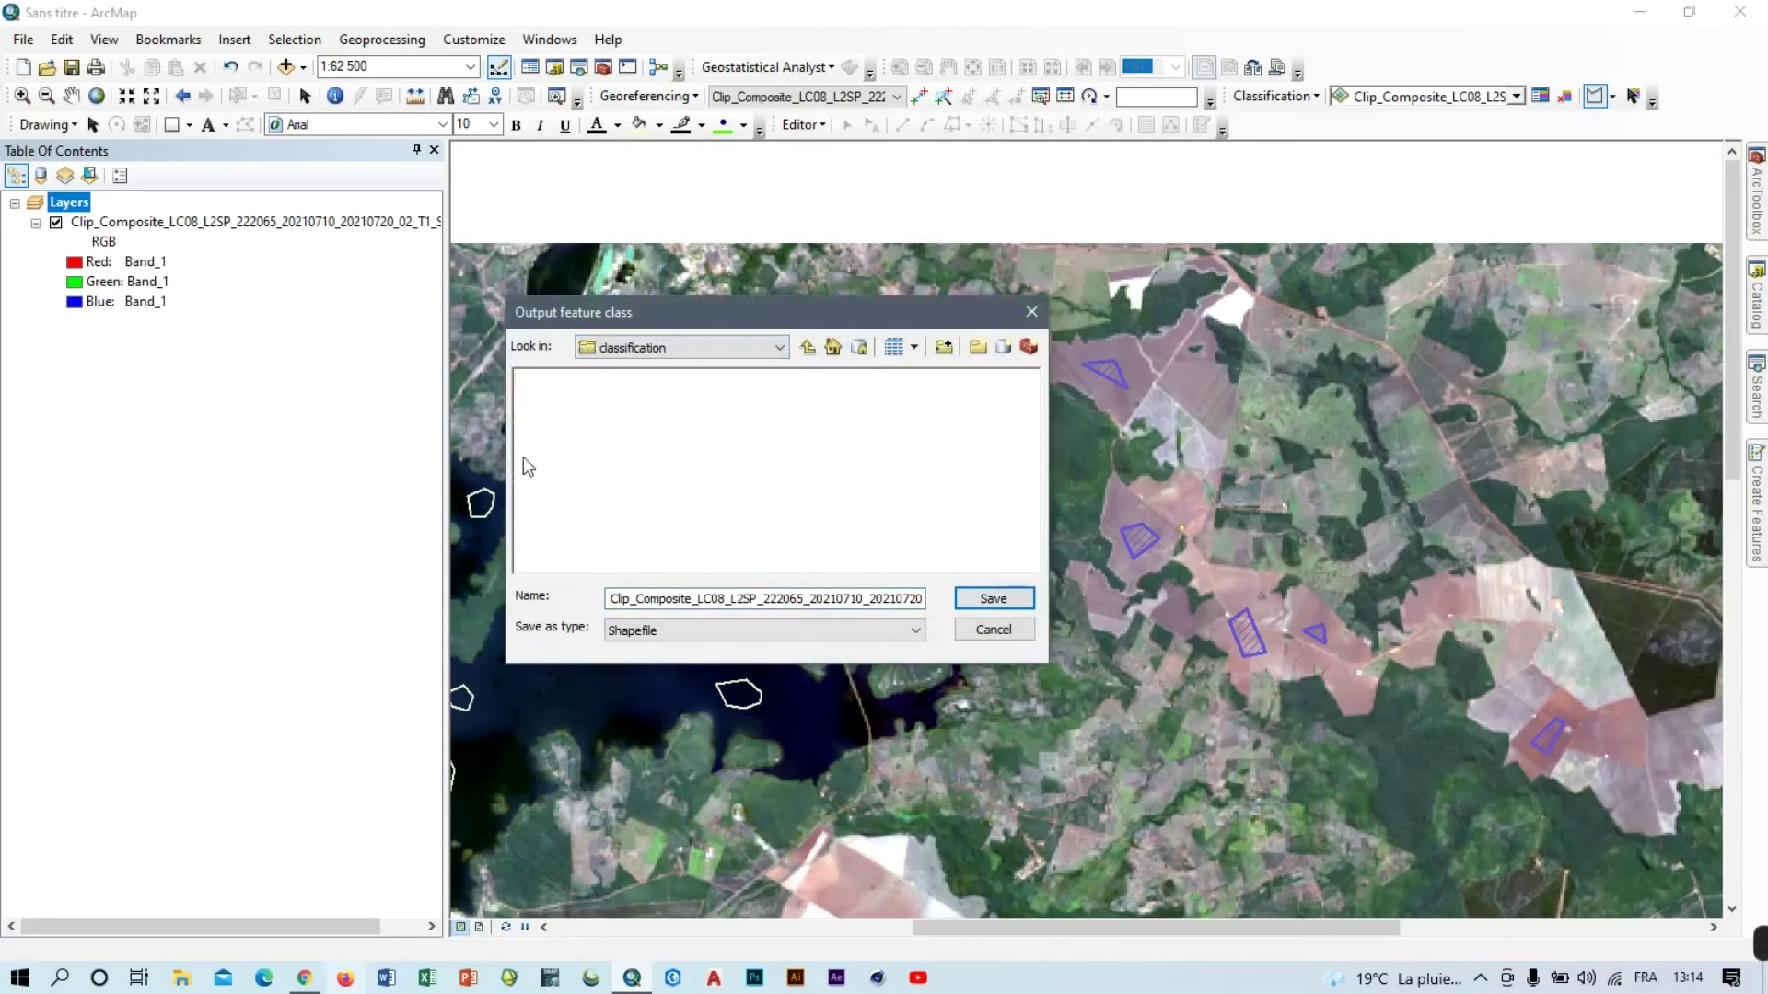
pyautogui.click(1002, 599)
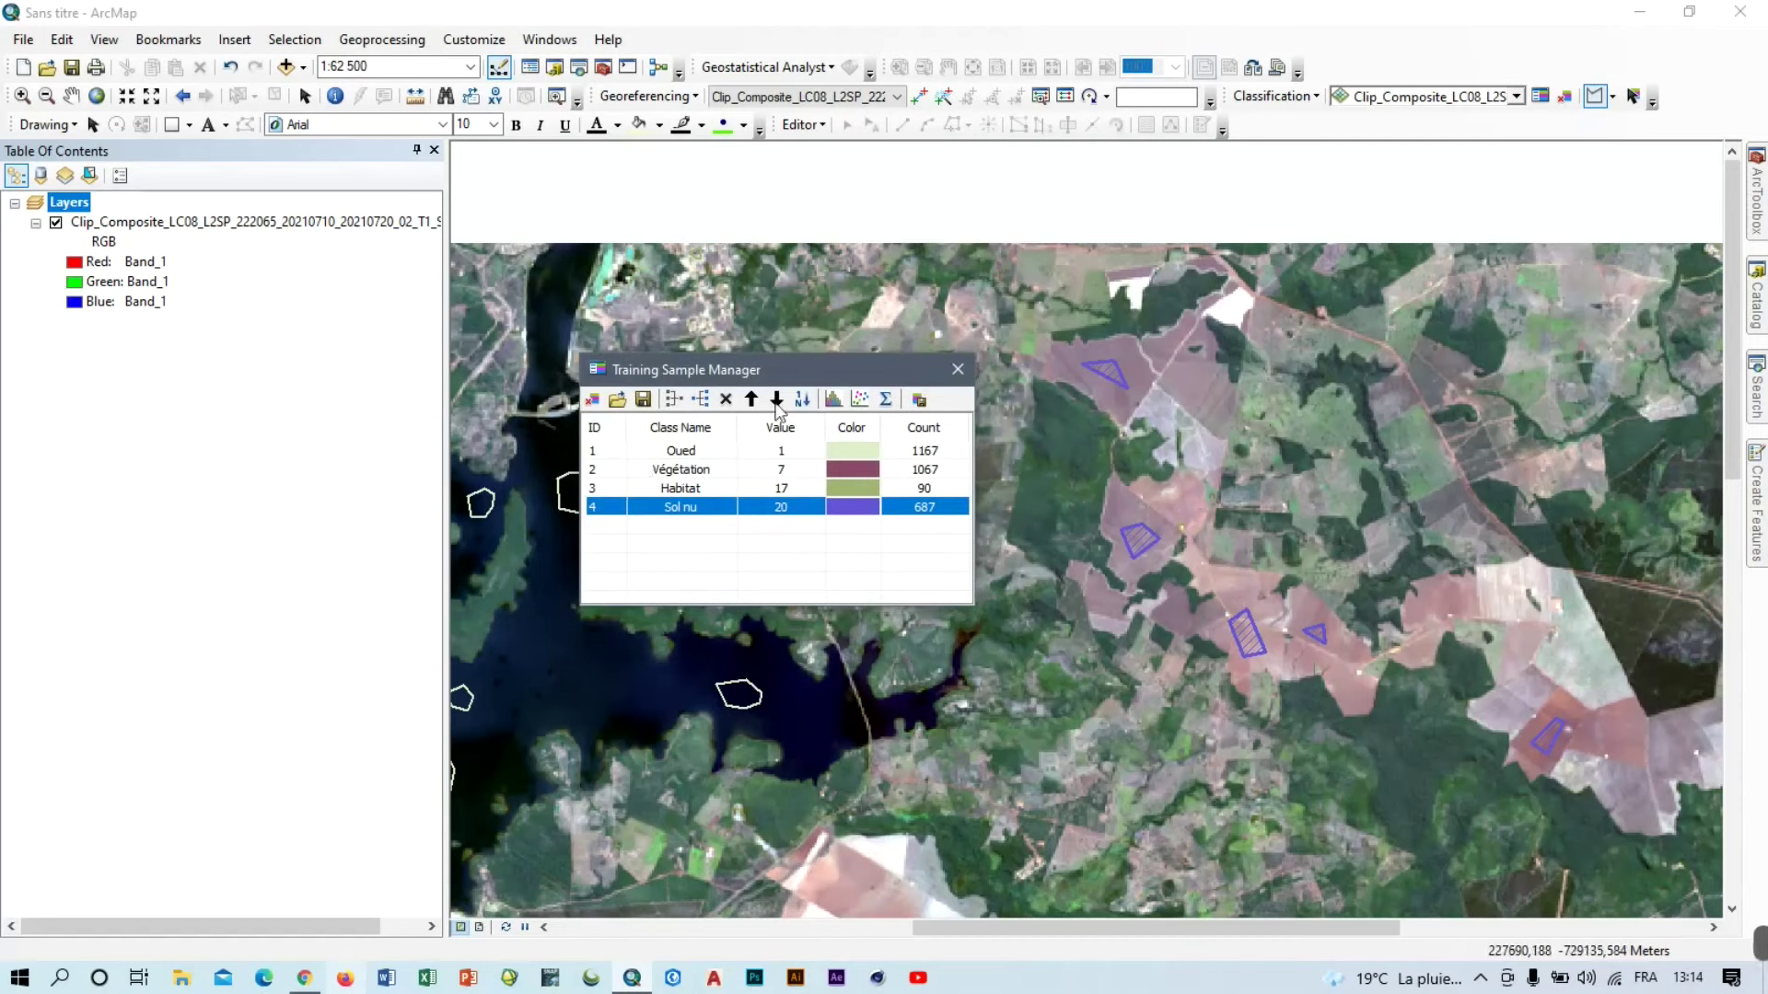
# Create a signature file (.gsg) from the training samples with the proposed name in the Desktop's classification folder.
pyautogui.click(918, 401)
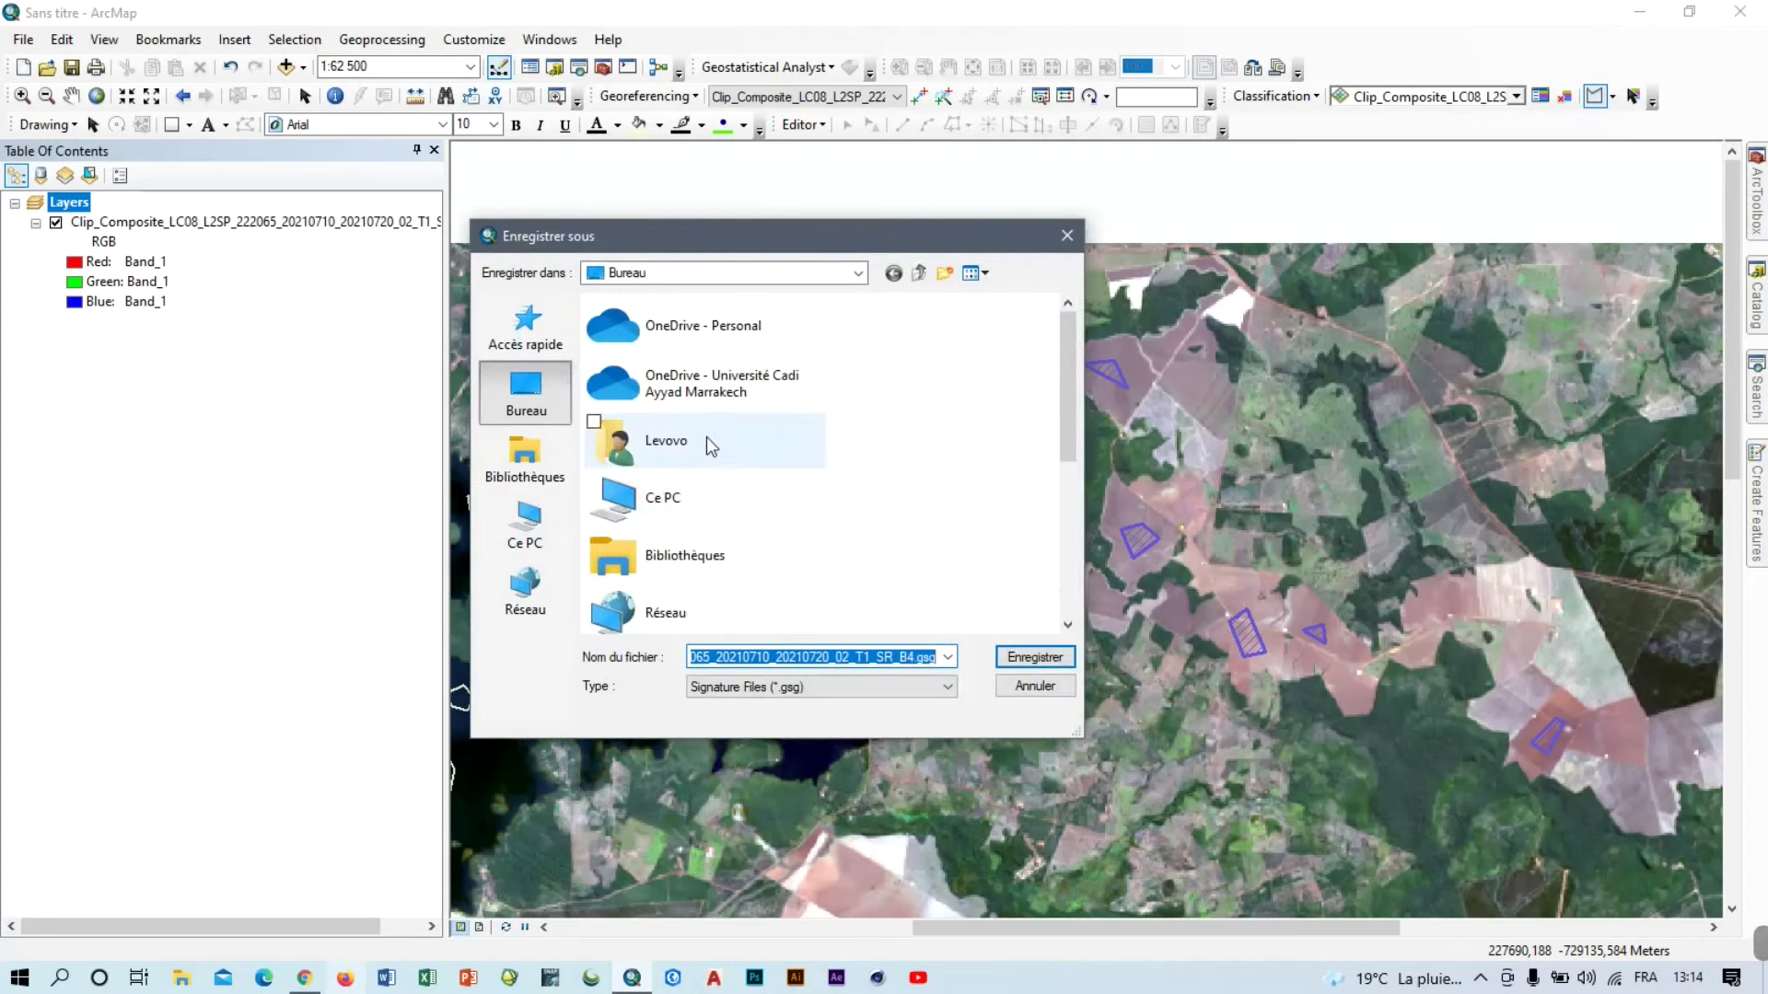
pyautogui.doubleClick(665, 442)
pyautogui.doubleClick(667, 432)
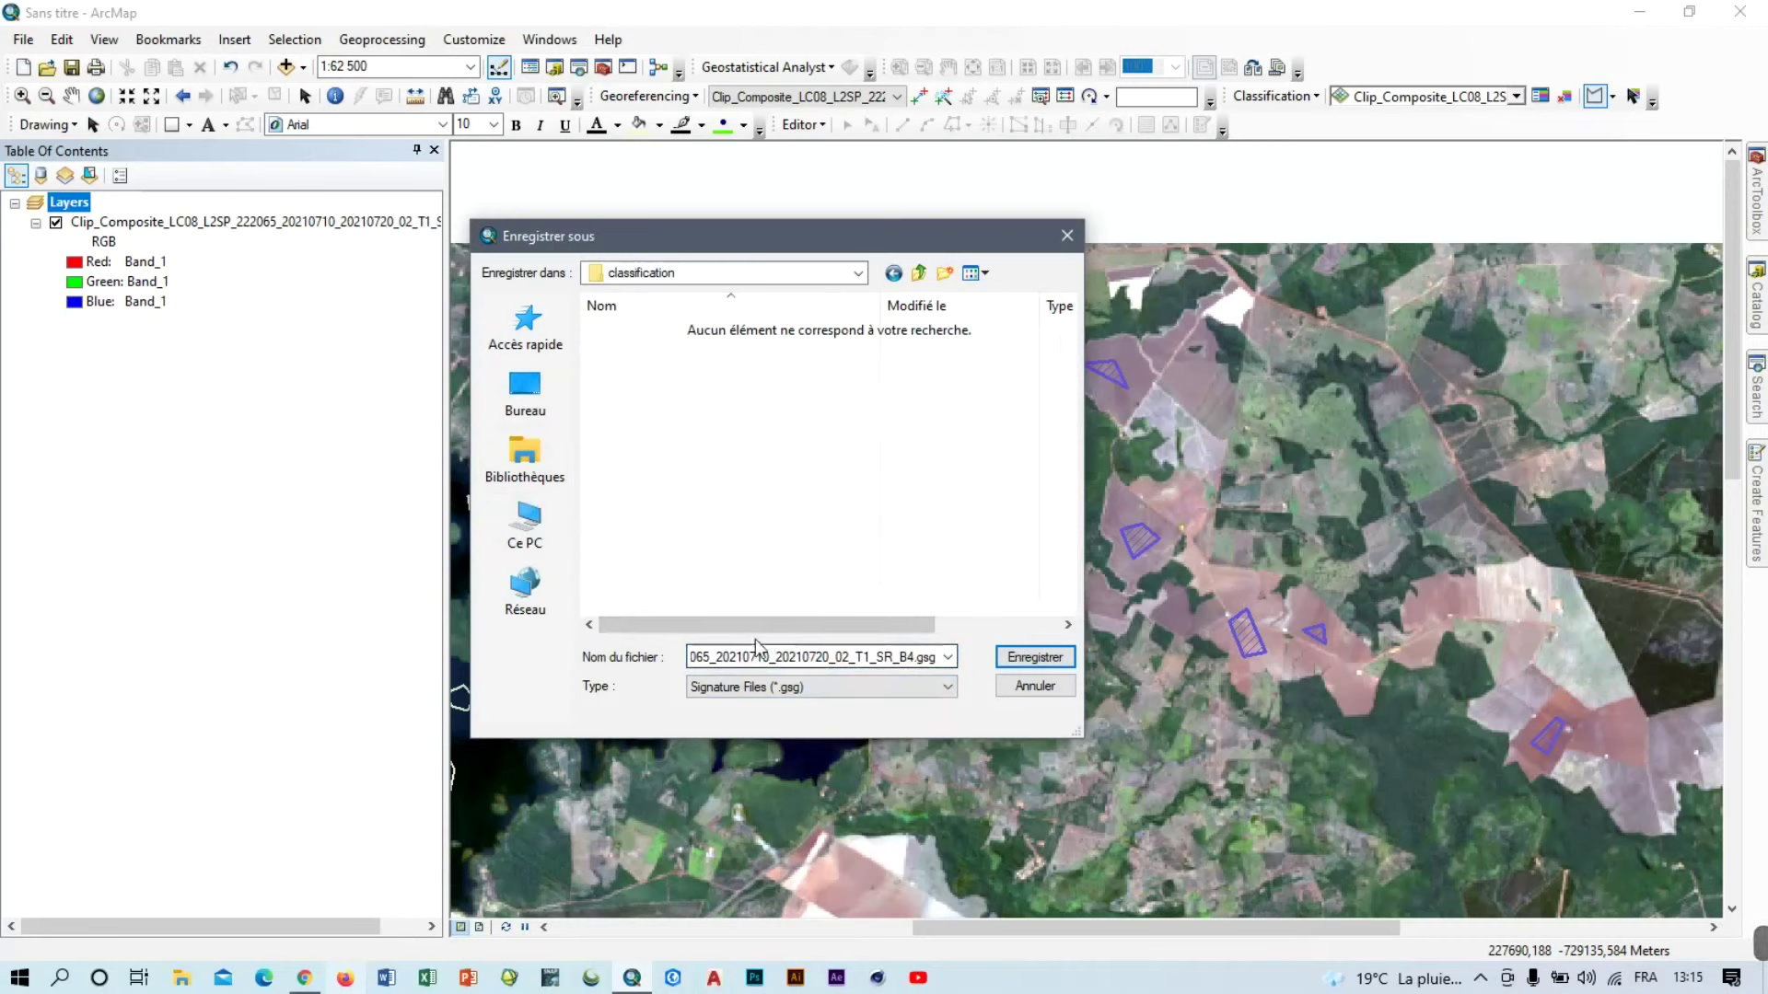
pyautogui.click(1031, 663)
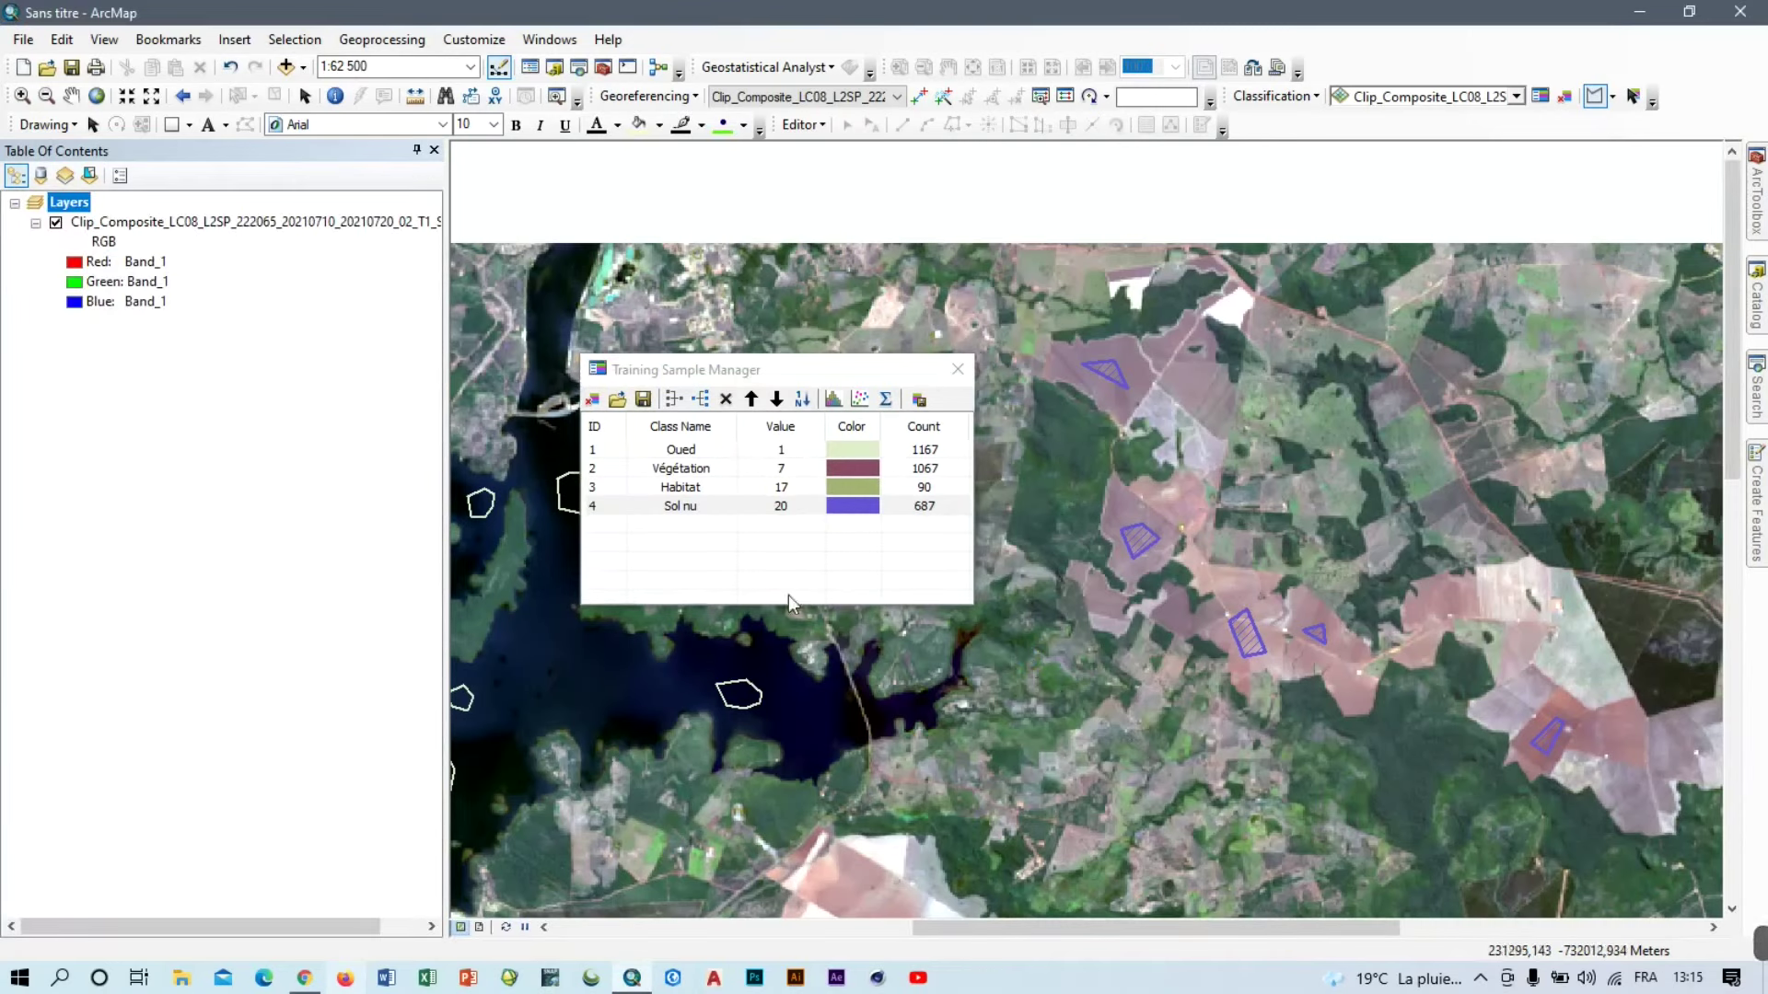
# Close the Training Sample Manager and clear all training samples from the map.
pyautogui.moveTo(835, 368); pyautogui.dragTo(779, 372)
pyautogui.click(901, 370)
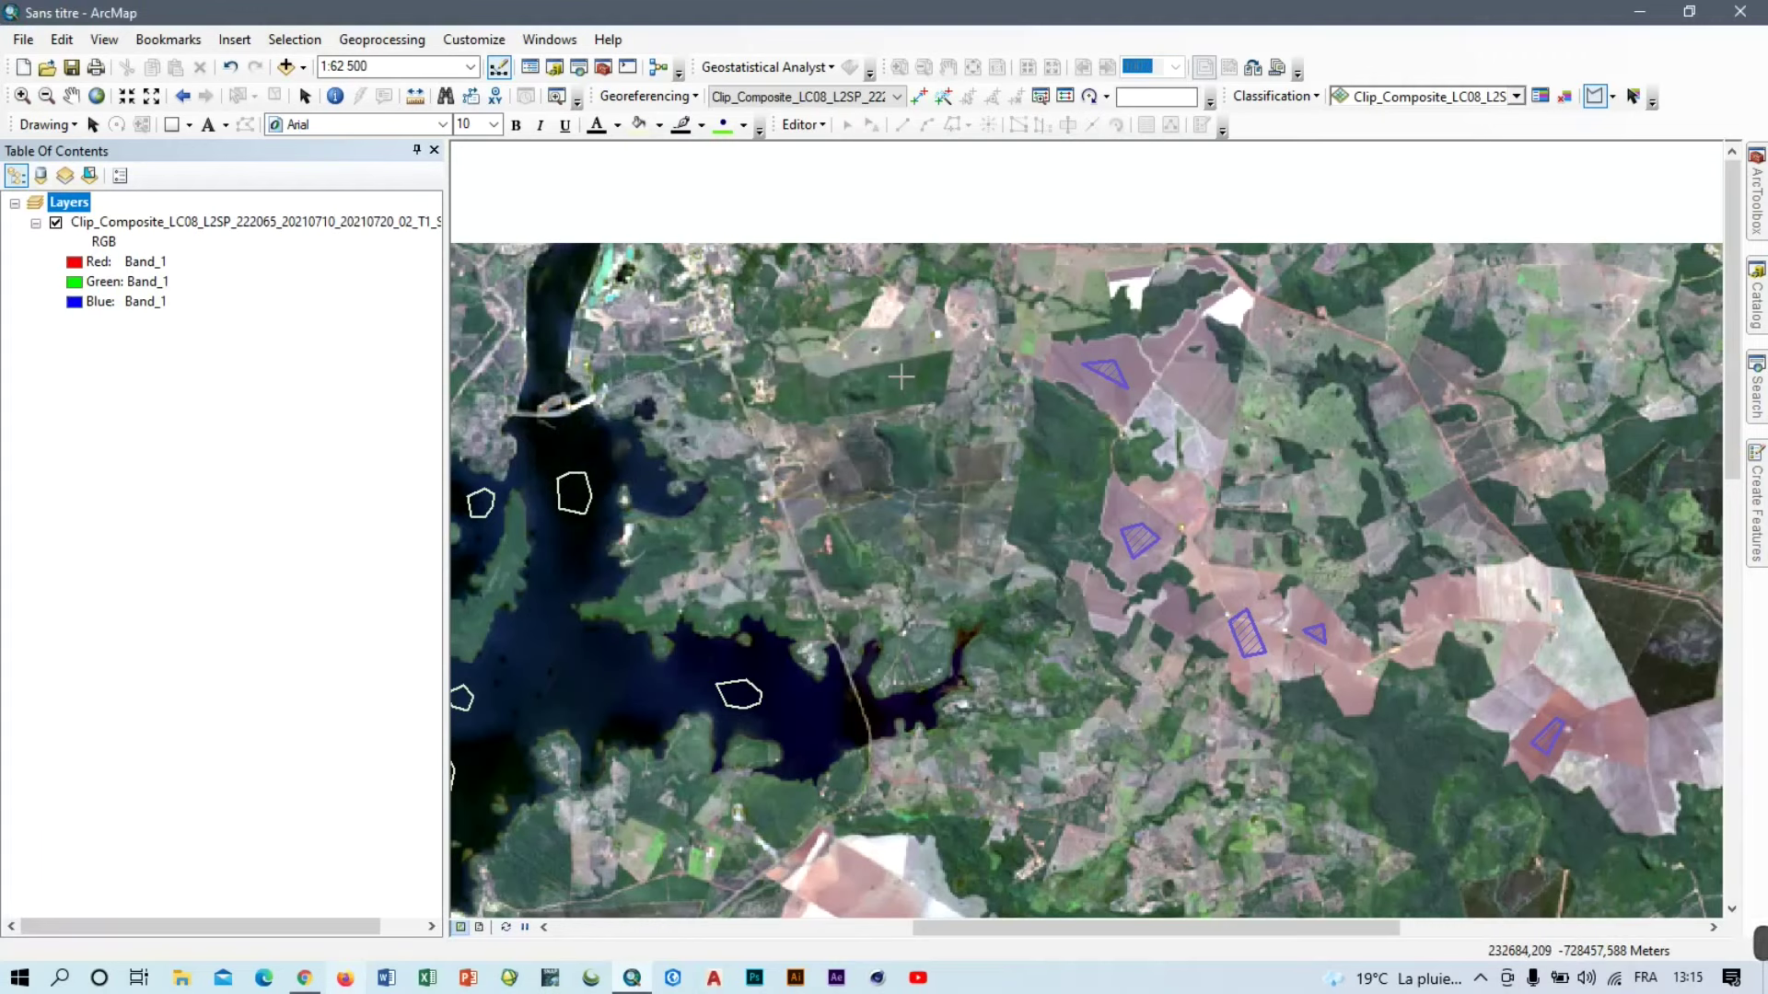
pyautogui.click(1566, 98)
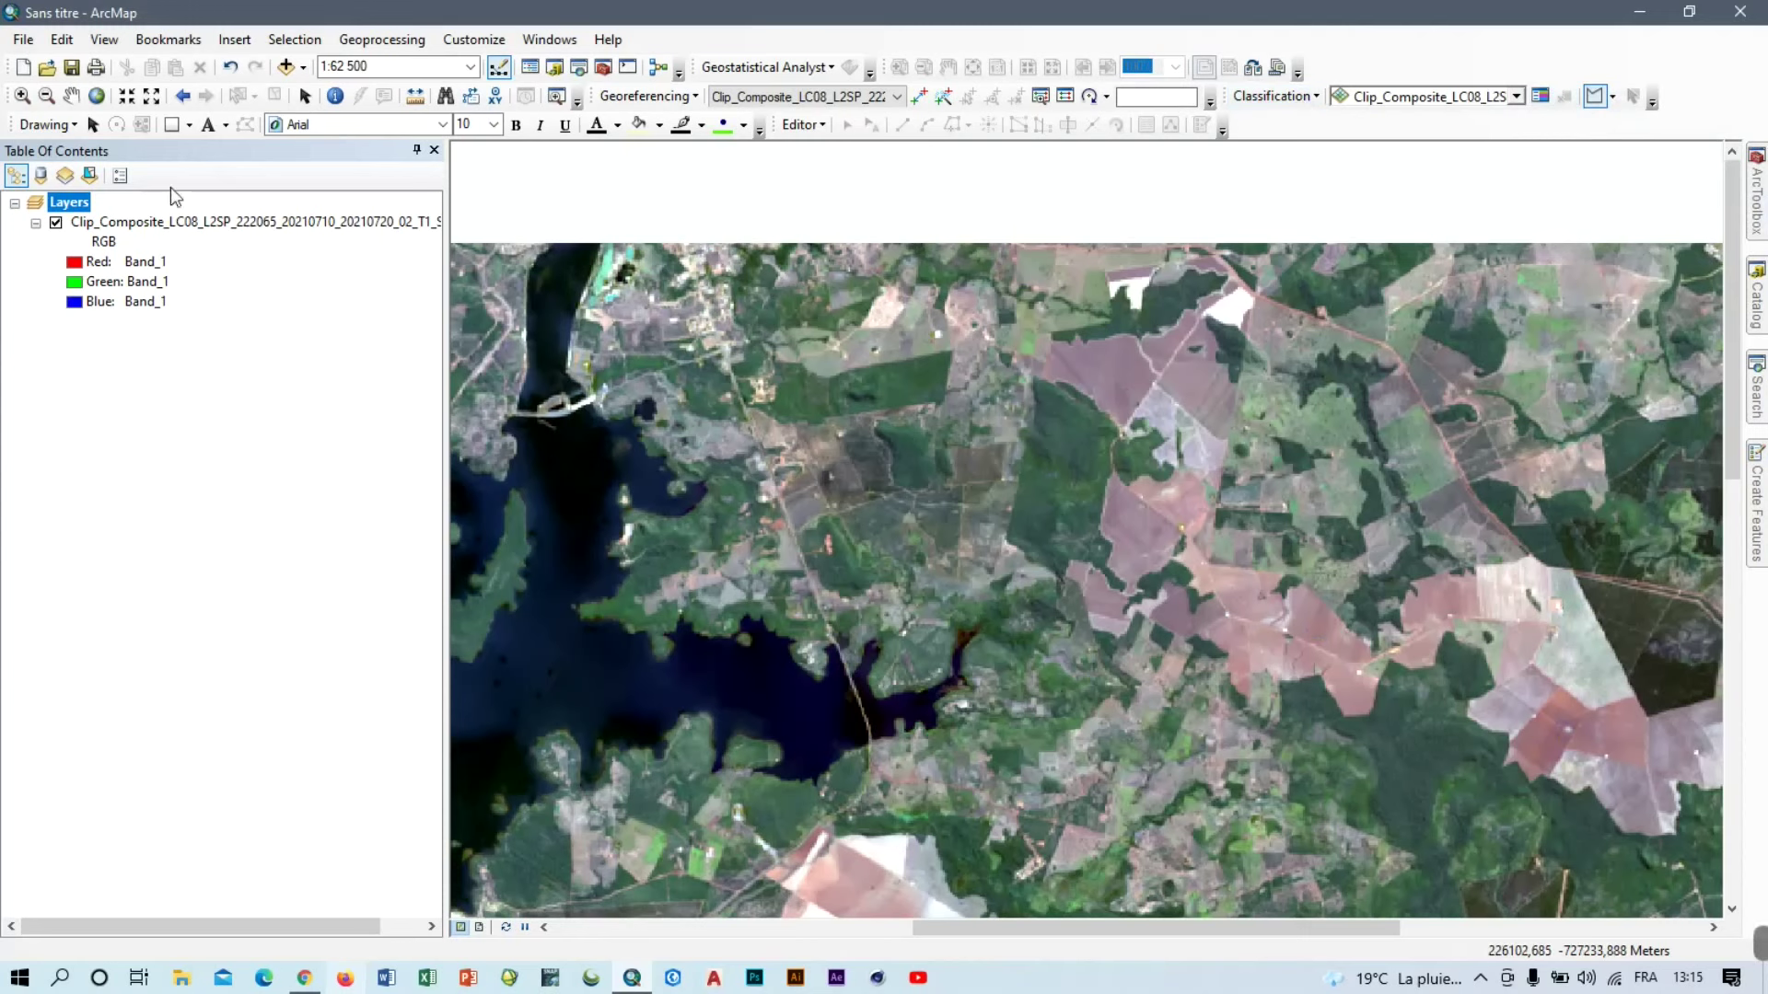
pyautogui.click(97, 97)
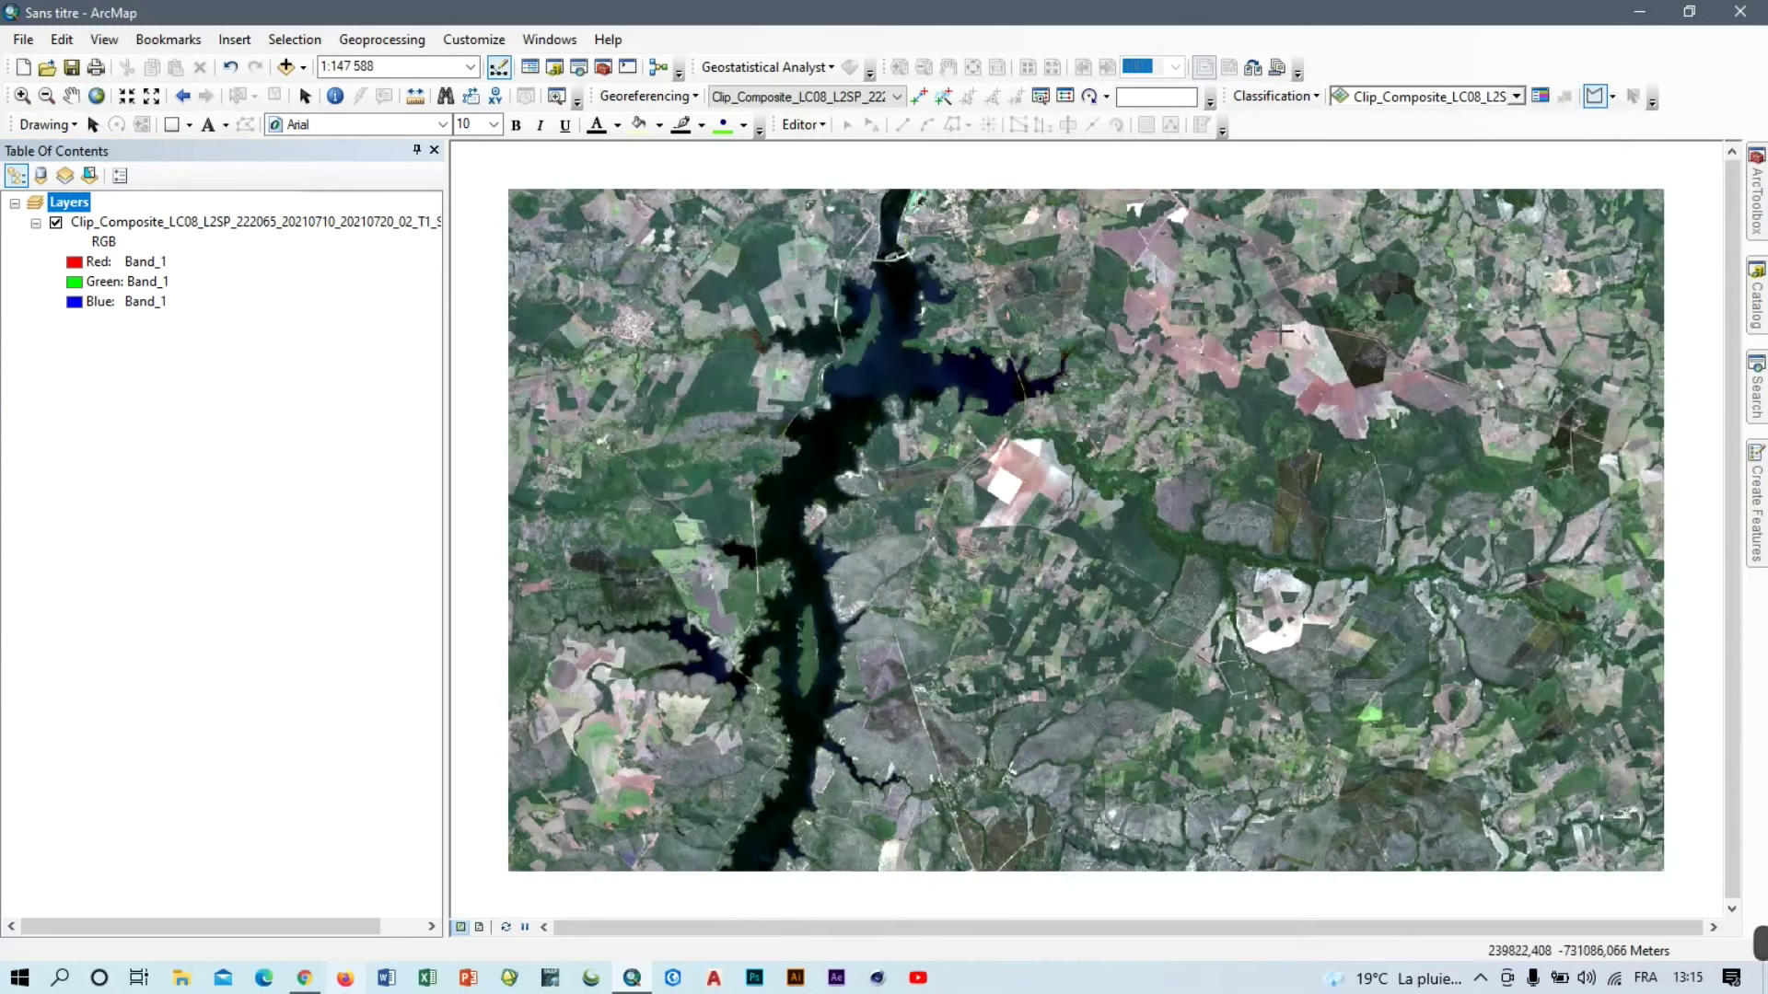
pyautogui.click(1298, 98)
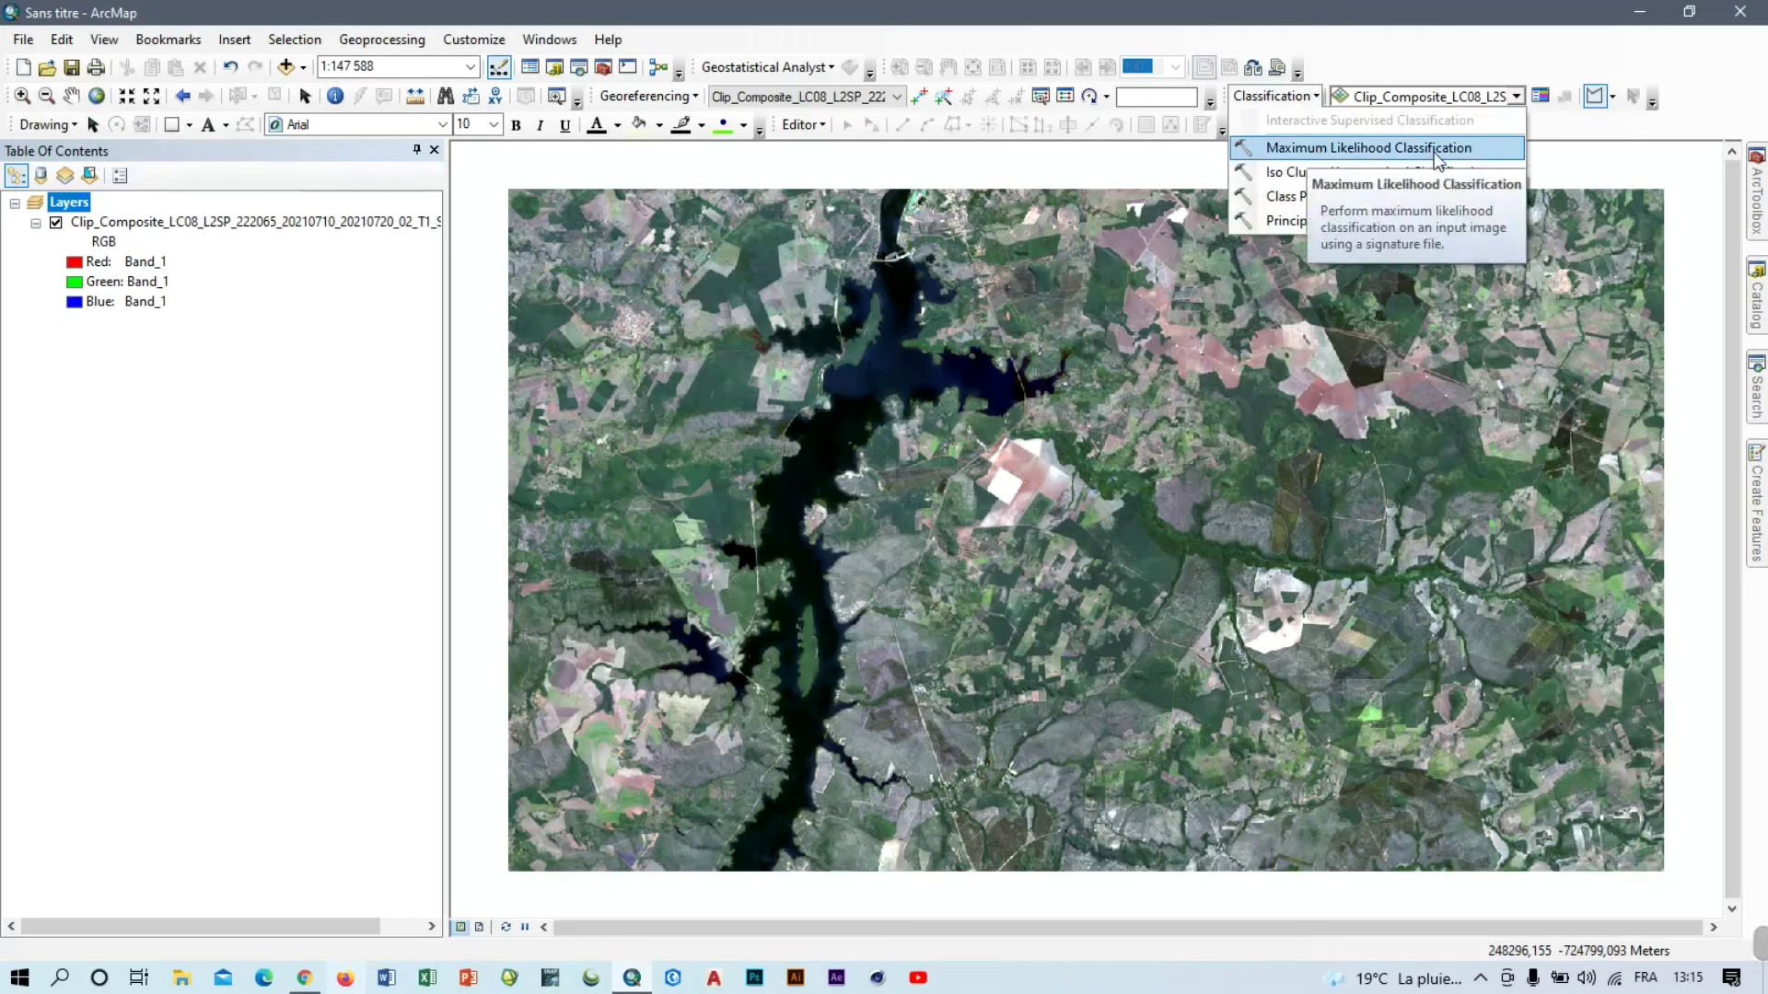
pyautogui.click(1375, 156)
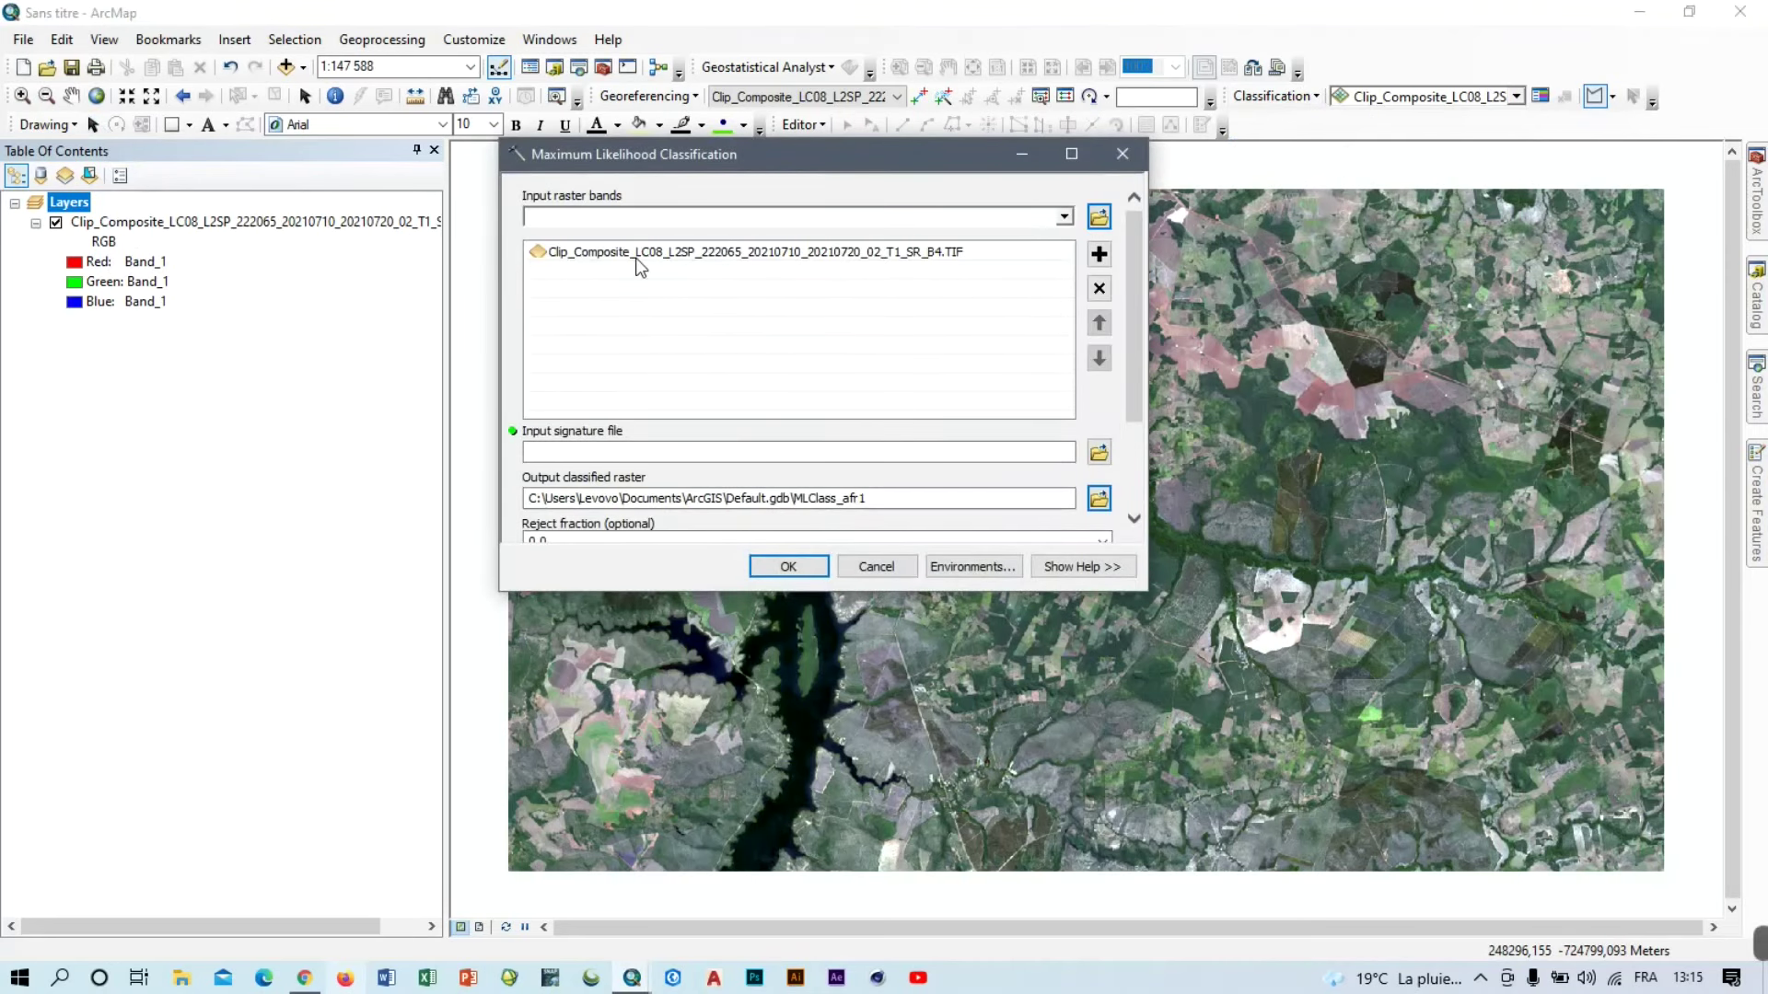
pyautogui.click(686, 256)
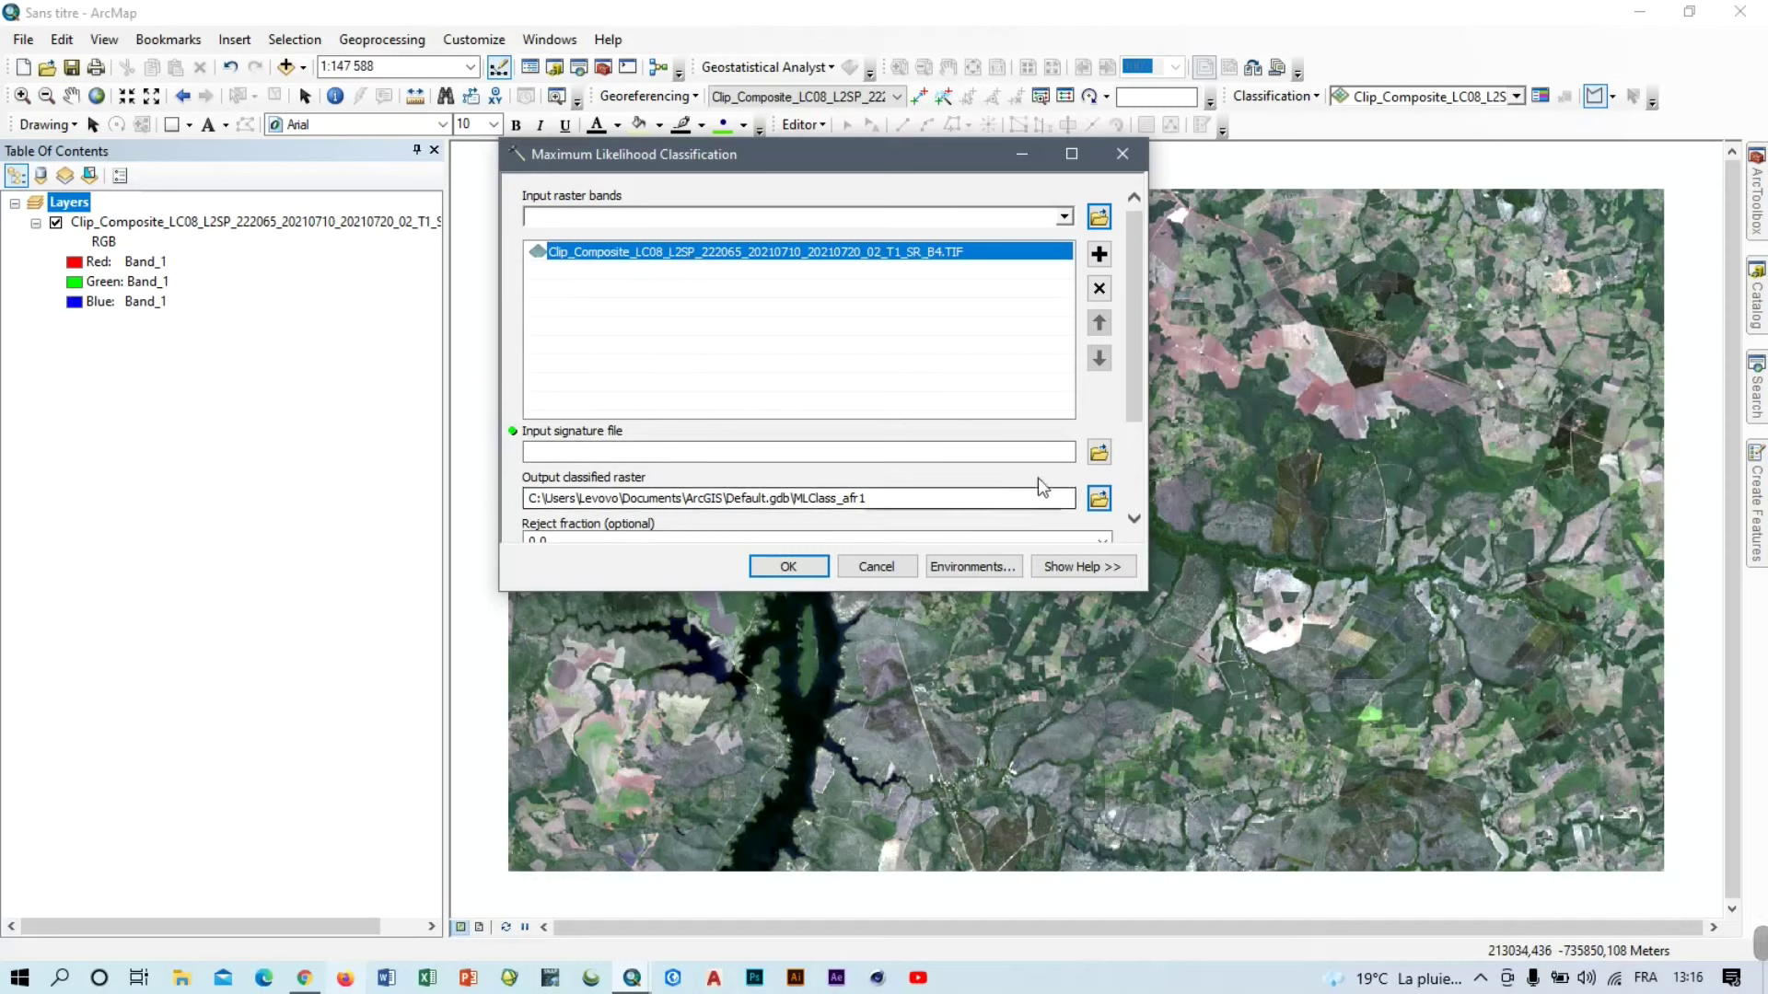
pyautogui.click(1098, 452)
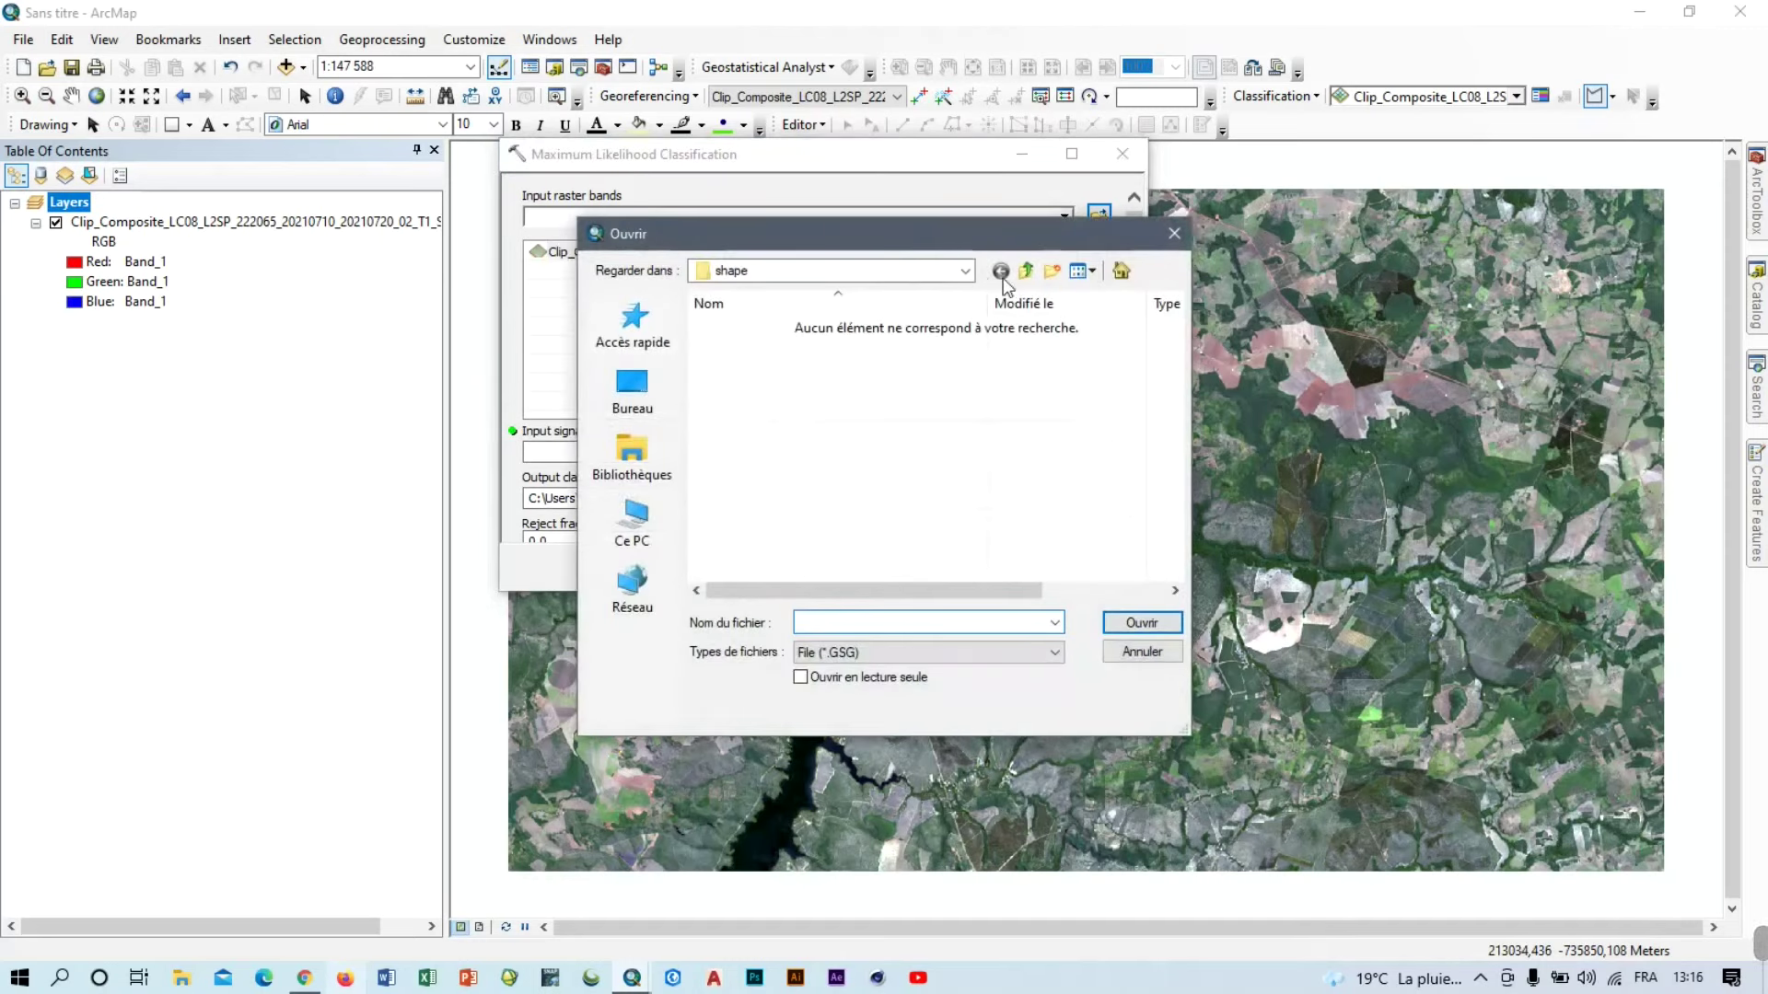
pyautogui.click(661, 424)
pyautogui.scroll(-3, 838, 471)
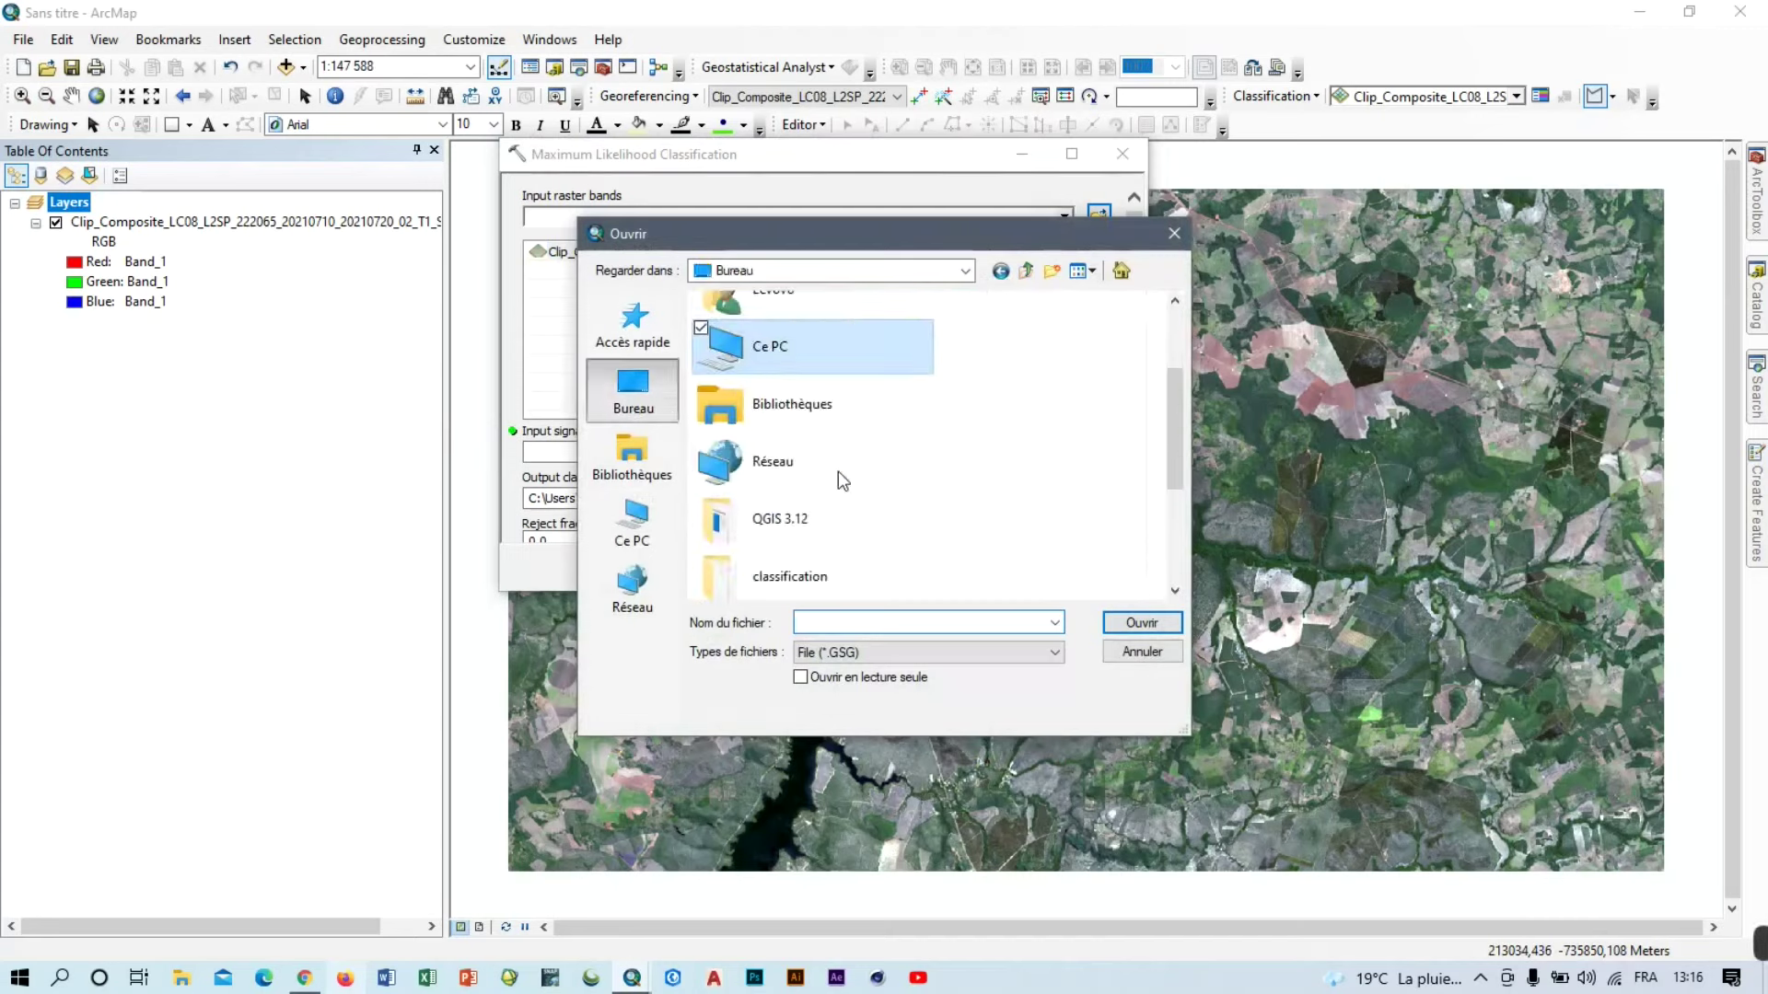
pyautogui.doubleClick(810, 557)
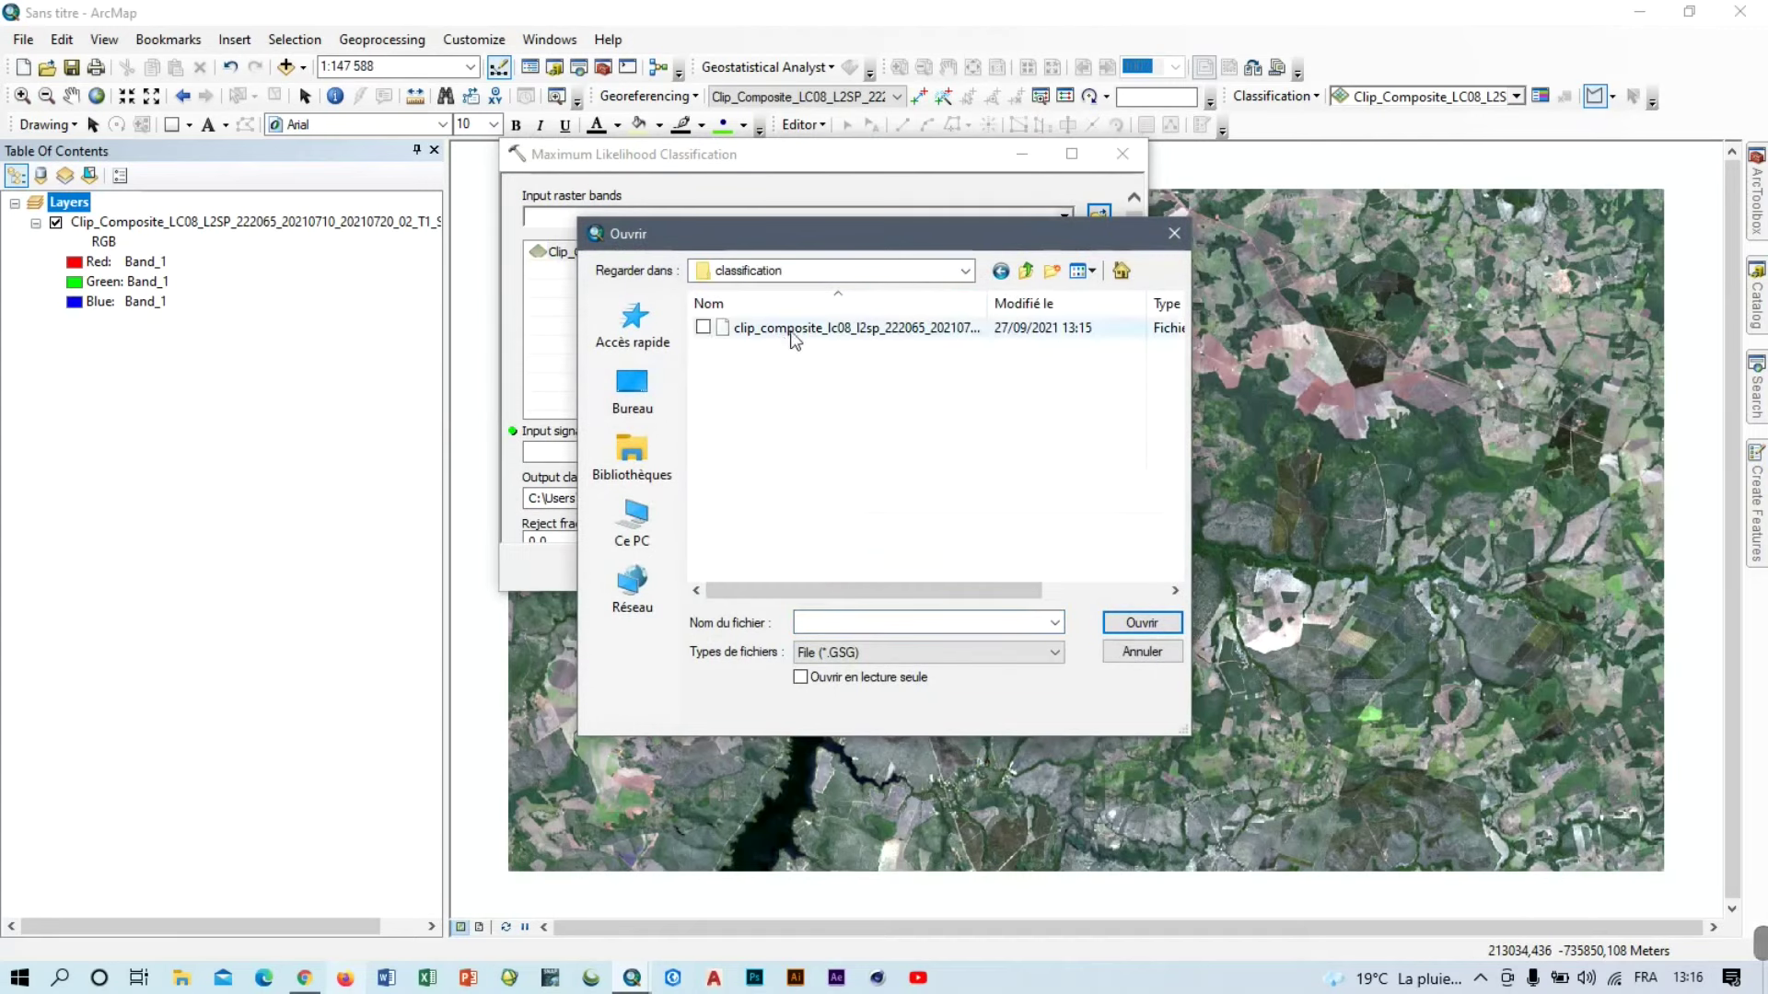
pyautogui.click(854, 333)
pyautogui.click(1120, 625)
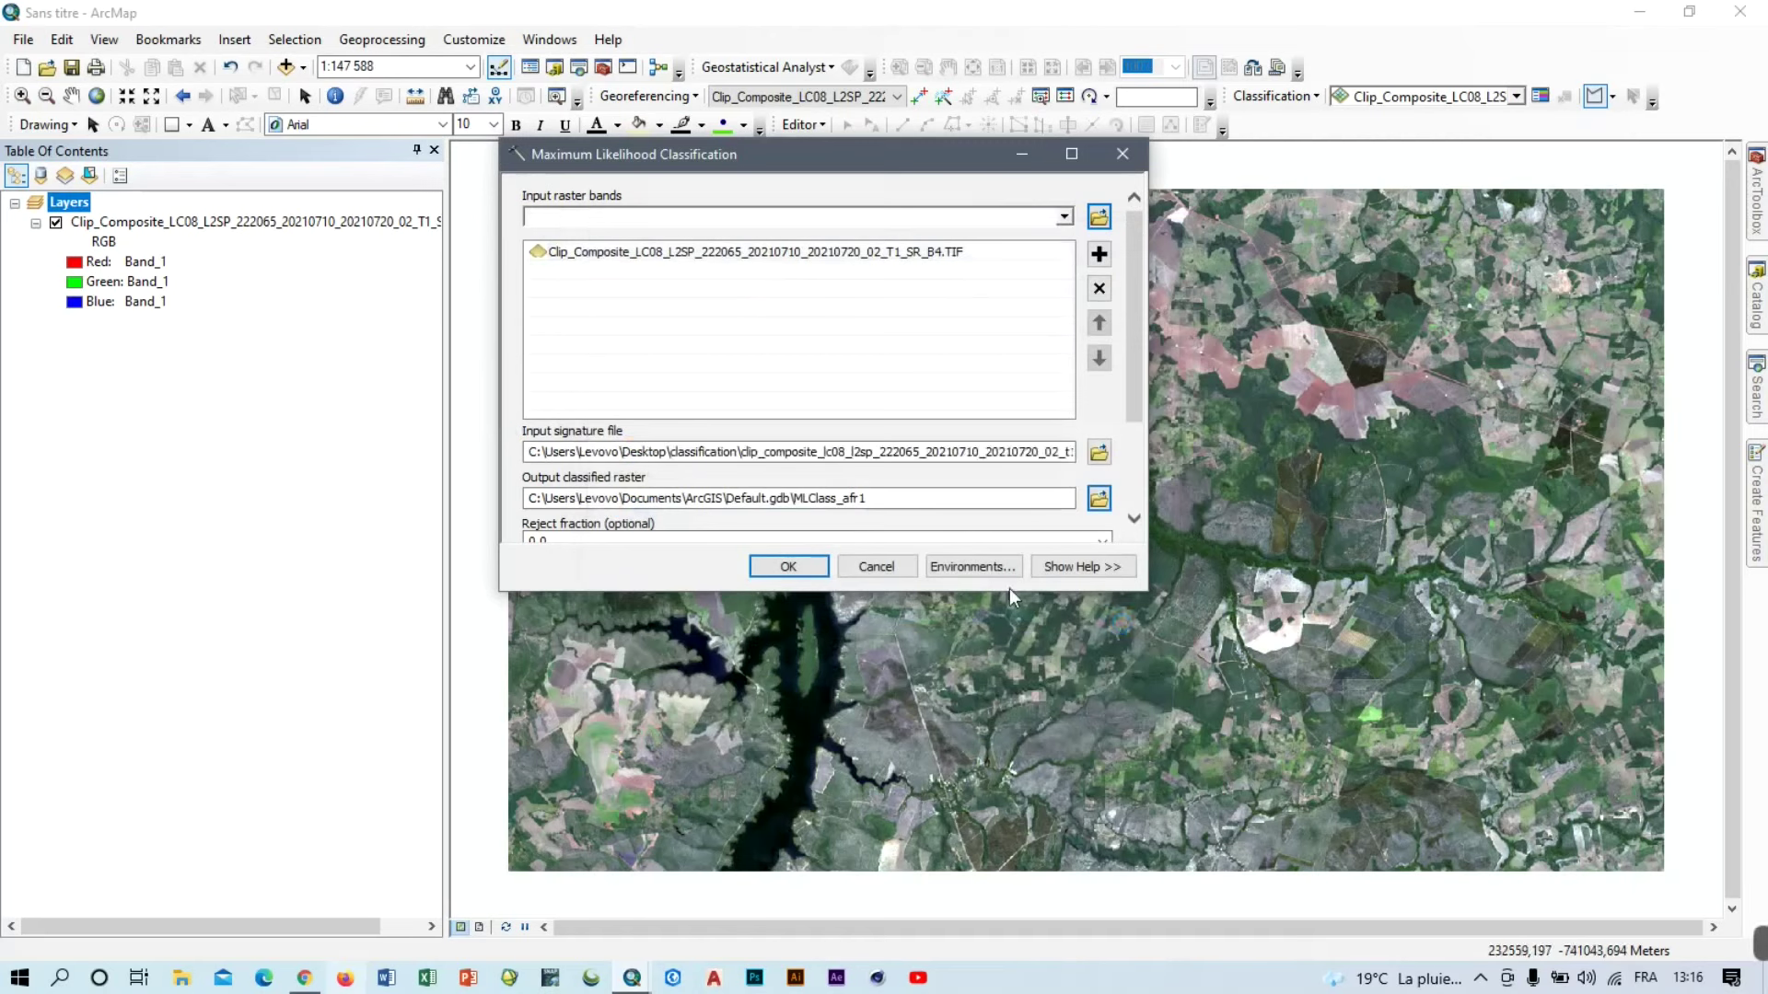
pyautogui.scroll(-3, 832, 391)
pyautogui.click(856, 436)
pyautogui.write('1')
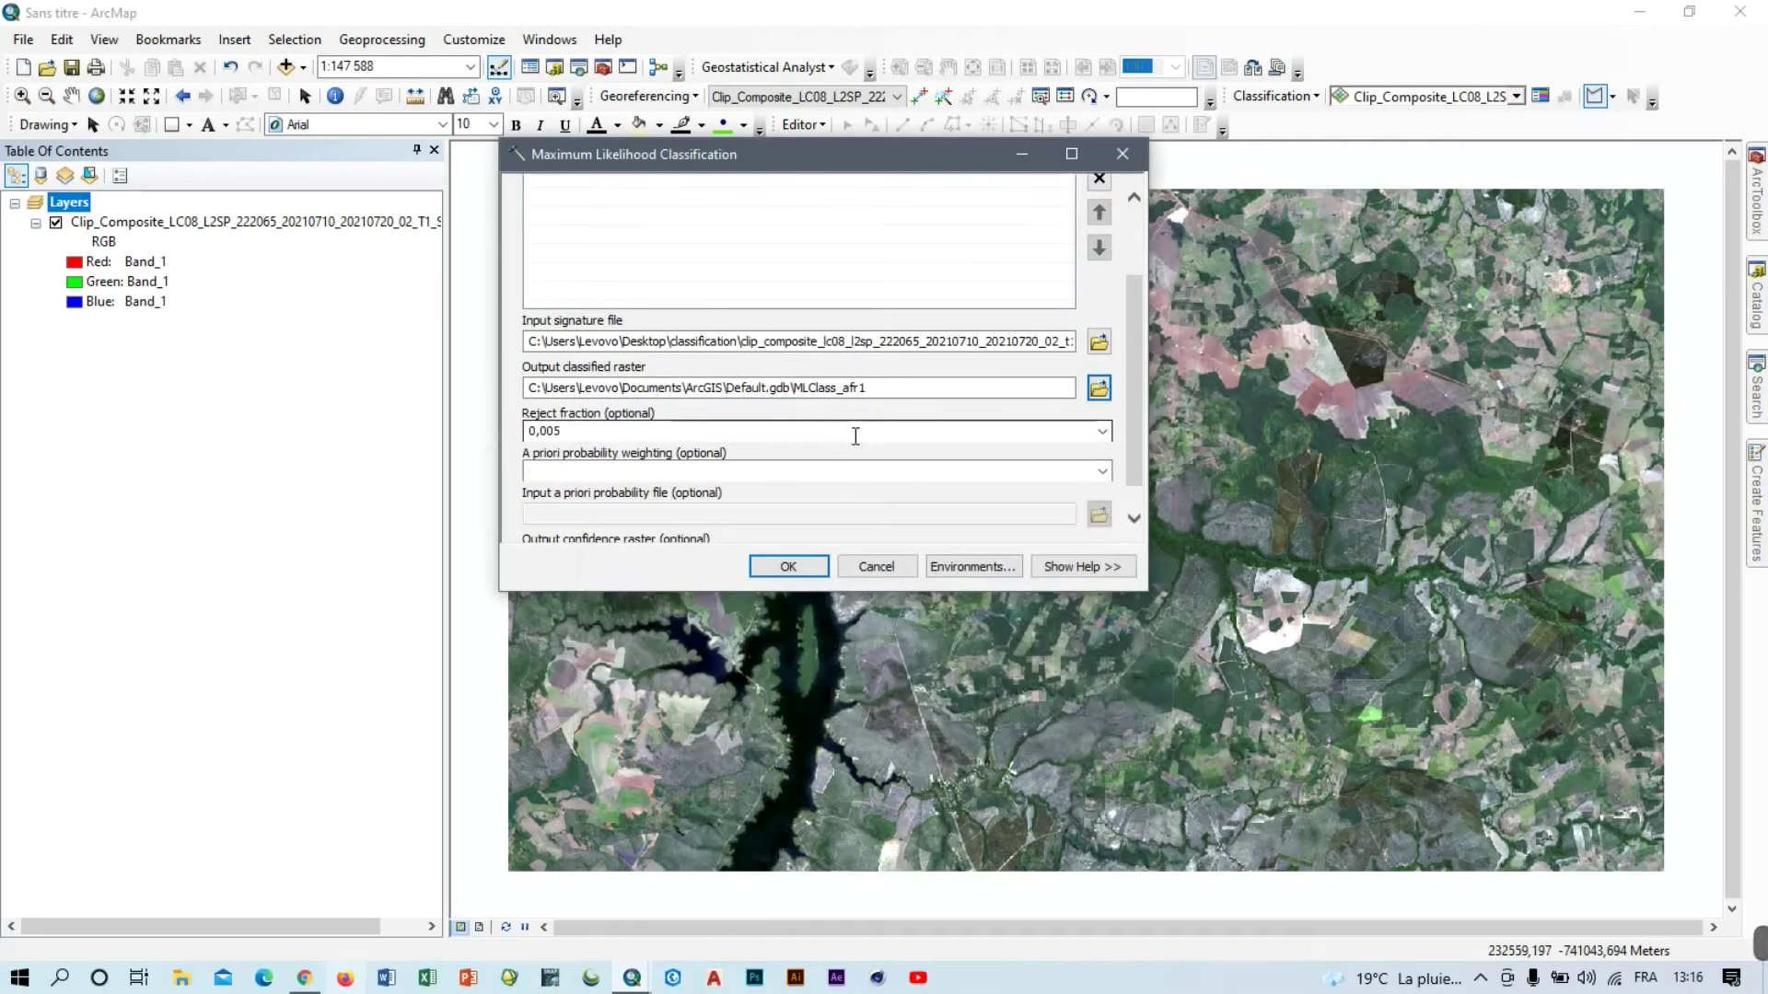
pyautogui.scroll(1, 772, 465)
pyautogui.click(768, 486)
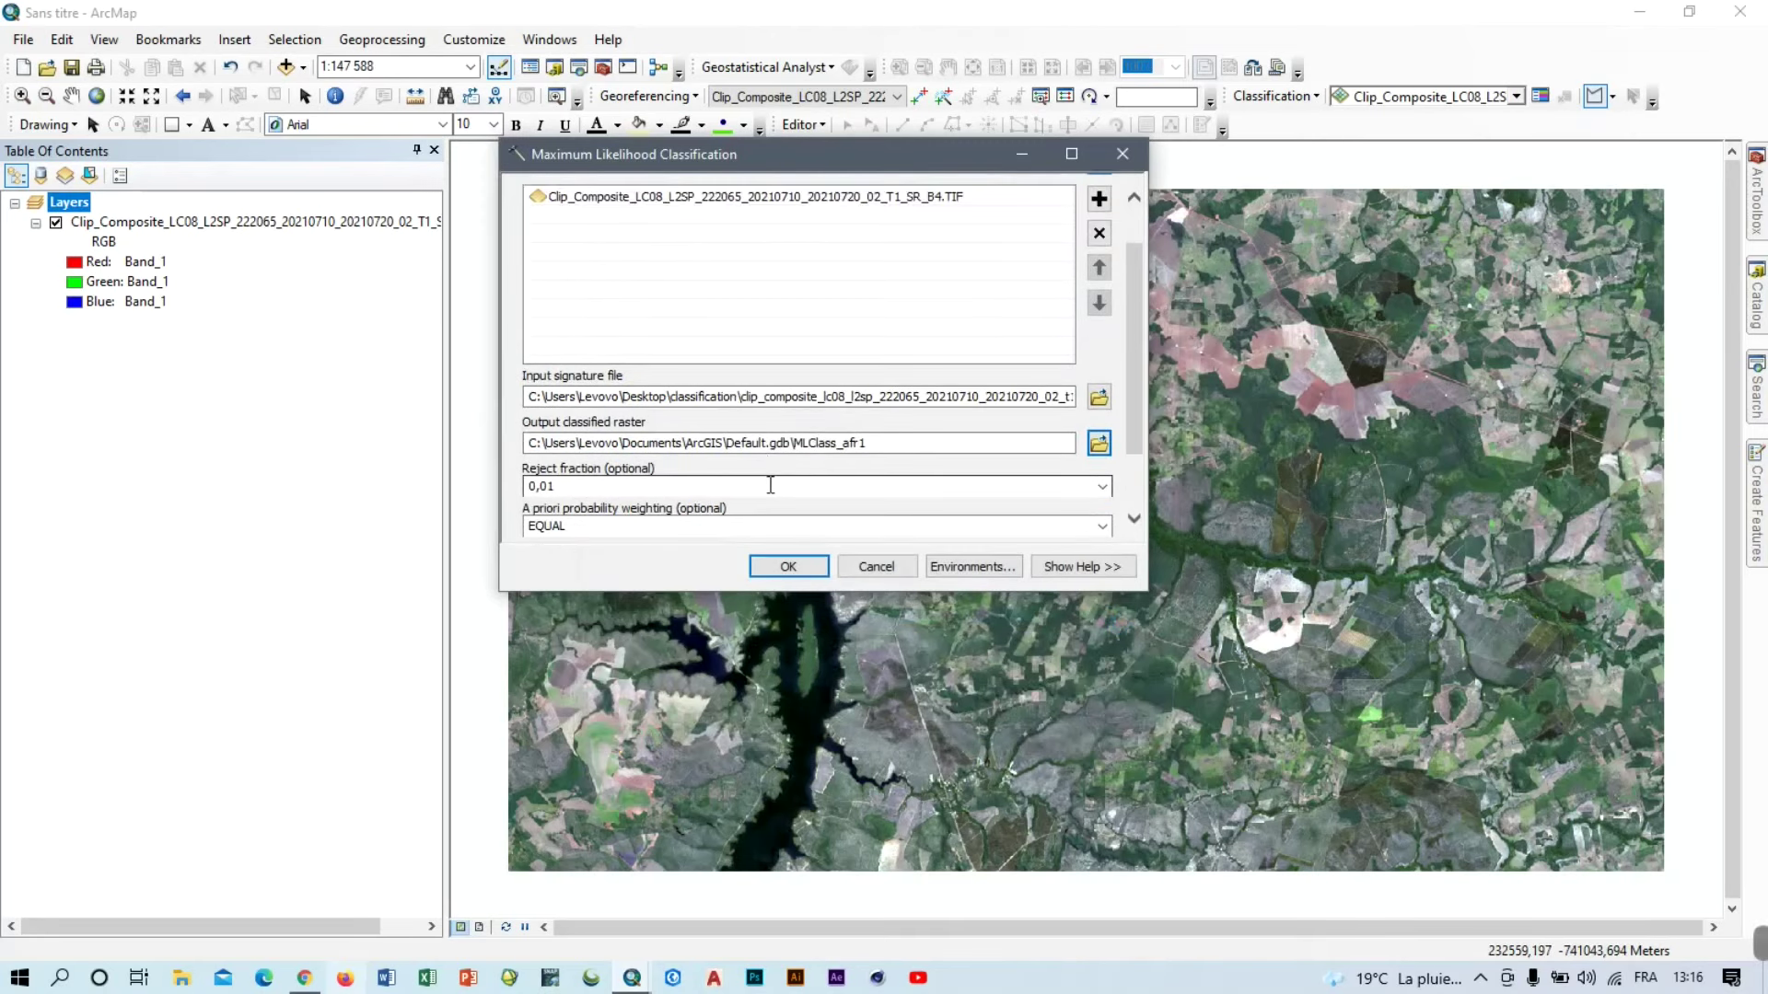
pyautogui.click(782, 512)
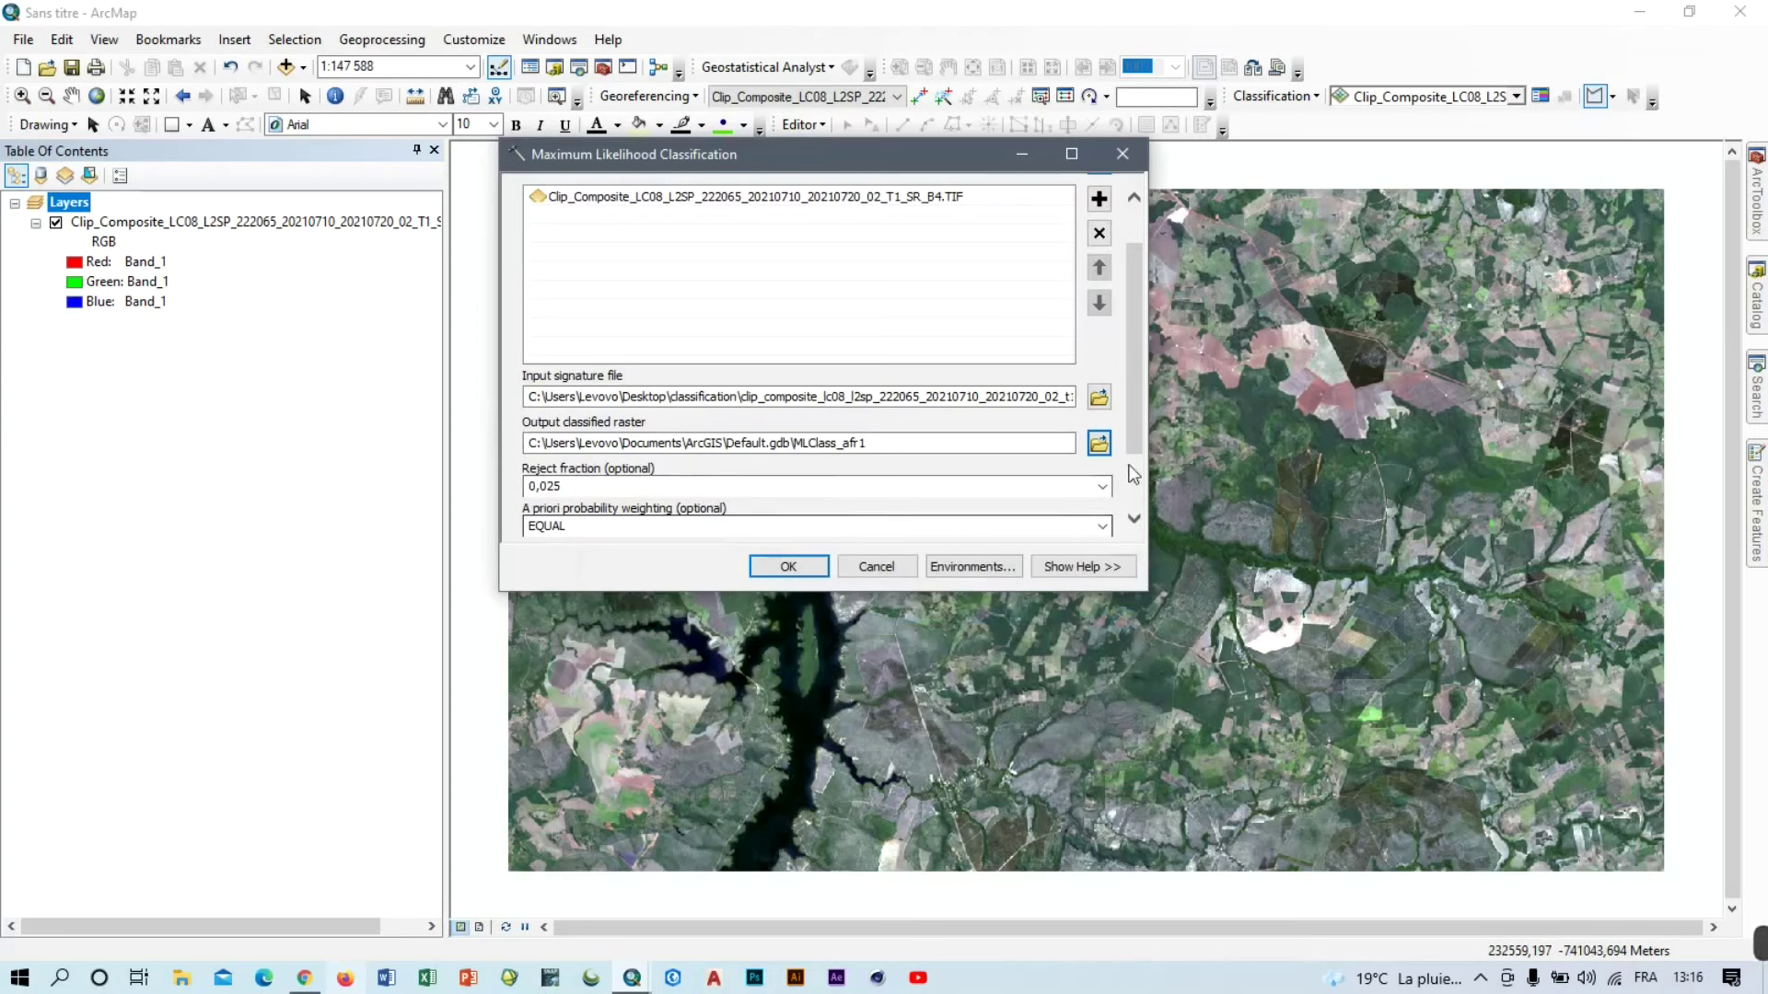
pyautogui.scroll(-2, 1136, 500)
pyautogui.click(1103, 440)
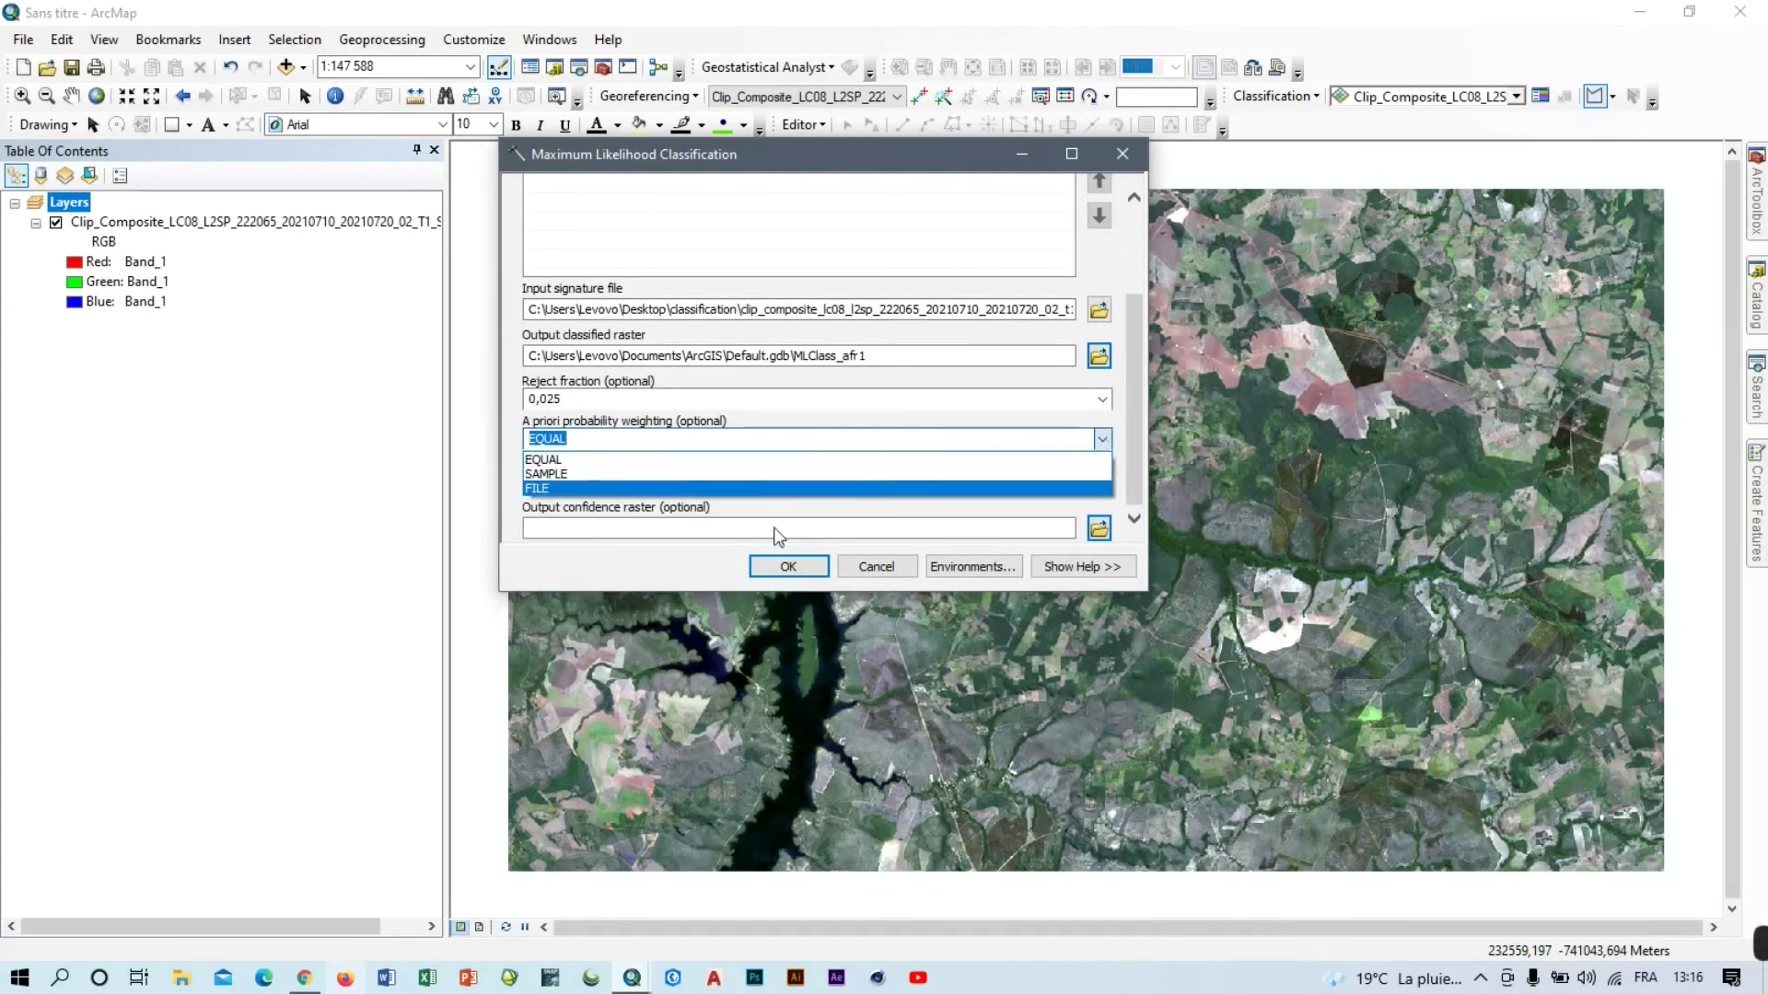
pyautogui.click(911, 579)
pyautogui.click(900, 565)
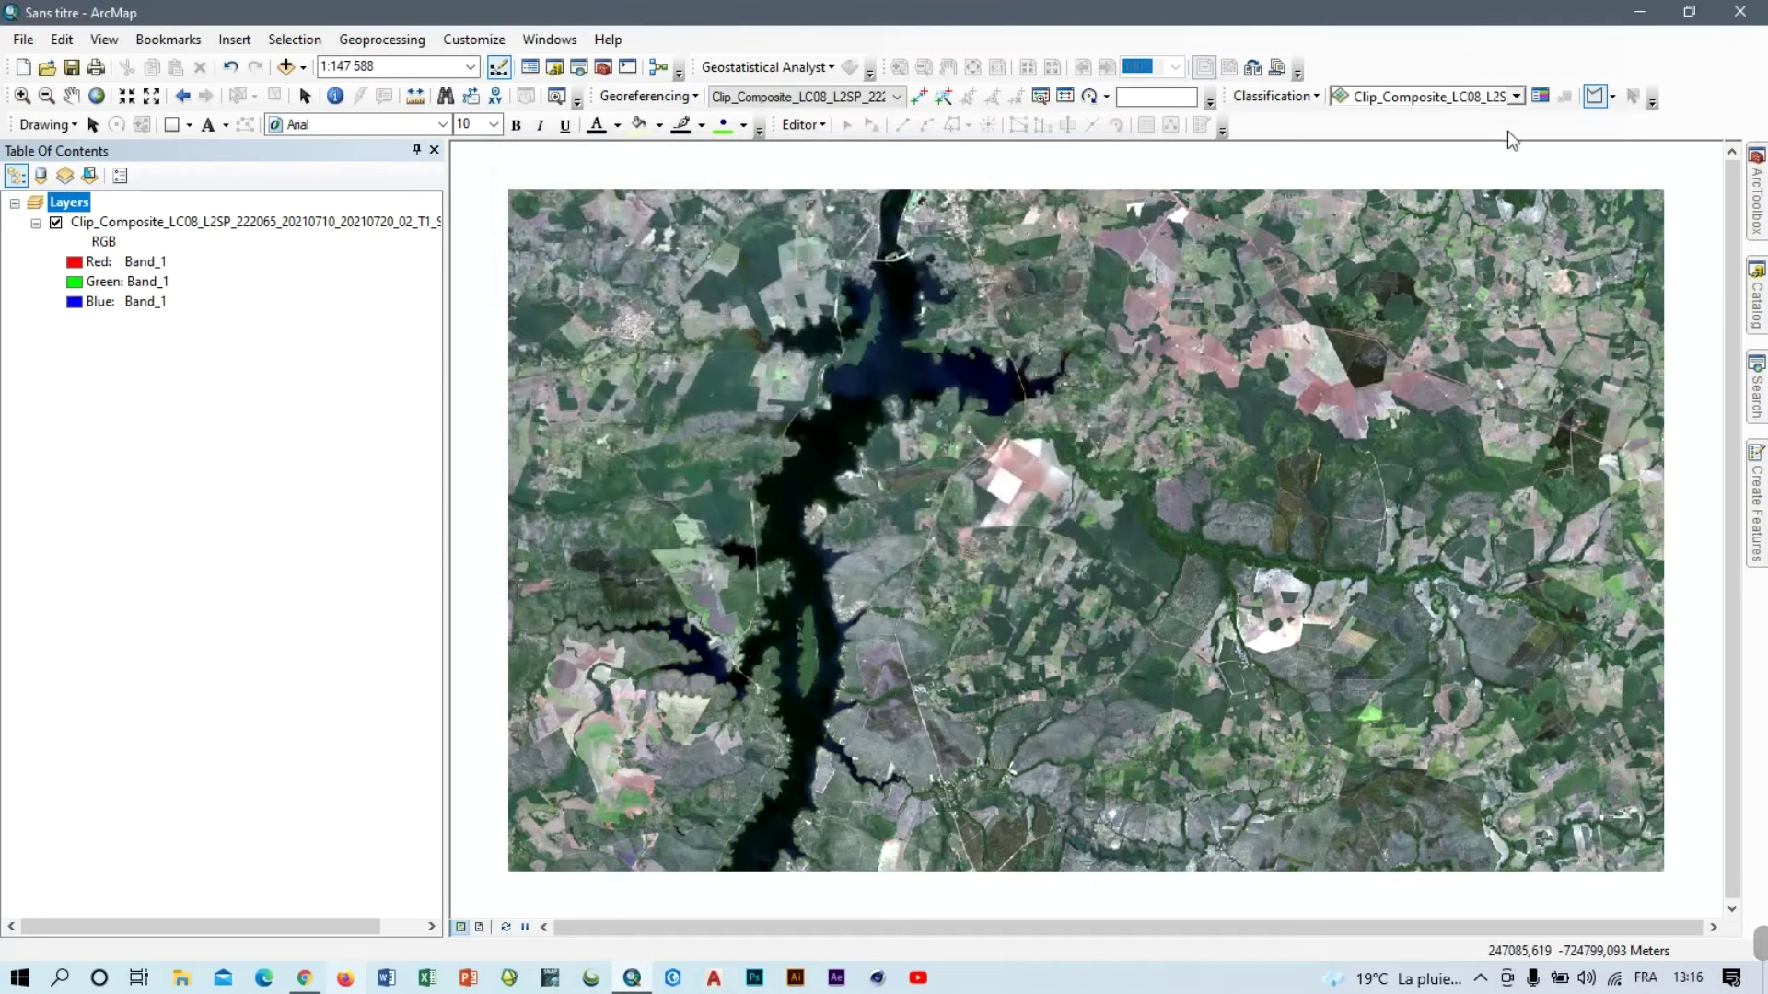
# Run a Maximum Likelihood Classification on the clipped composite using the signature file from the Desktop's classification folder, with reject fraction 0,0 and EQUAL weighting.
pyautogui.click(1276, 96)
pyautogui.click(1308, 174)
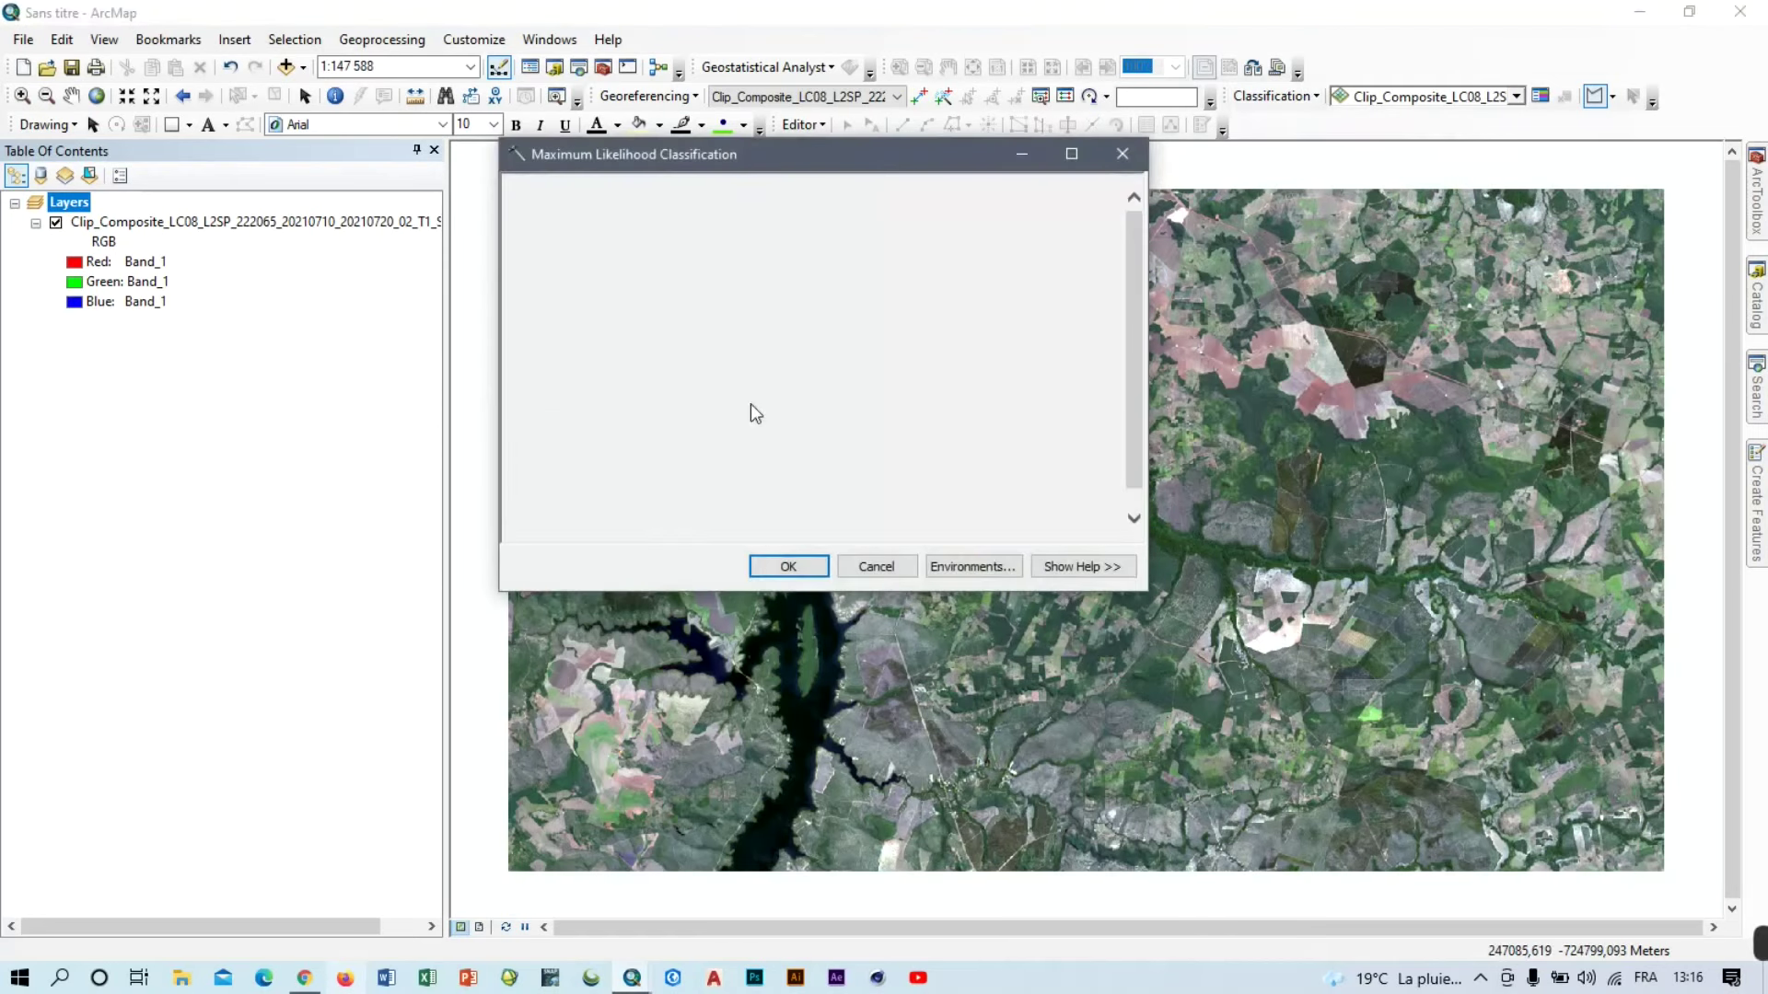
pyautogui.scroll(-3, 1141, 377)
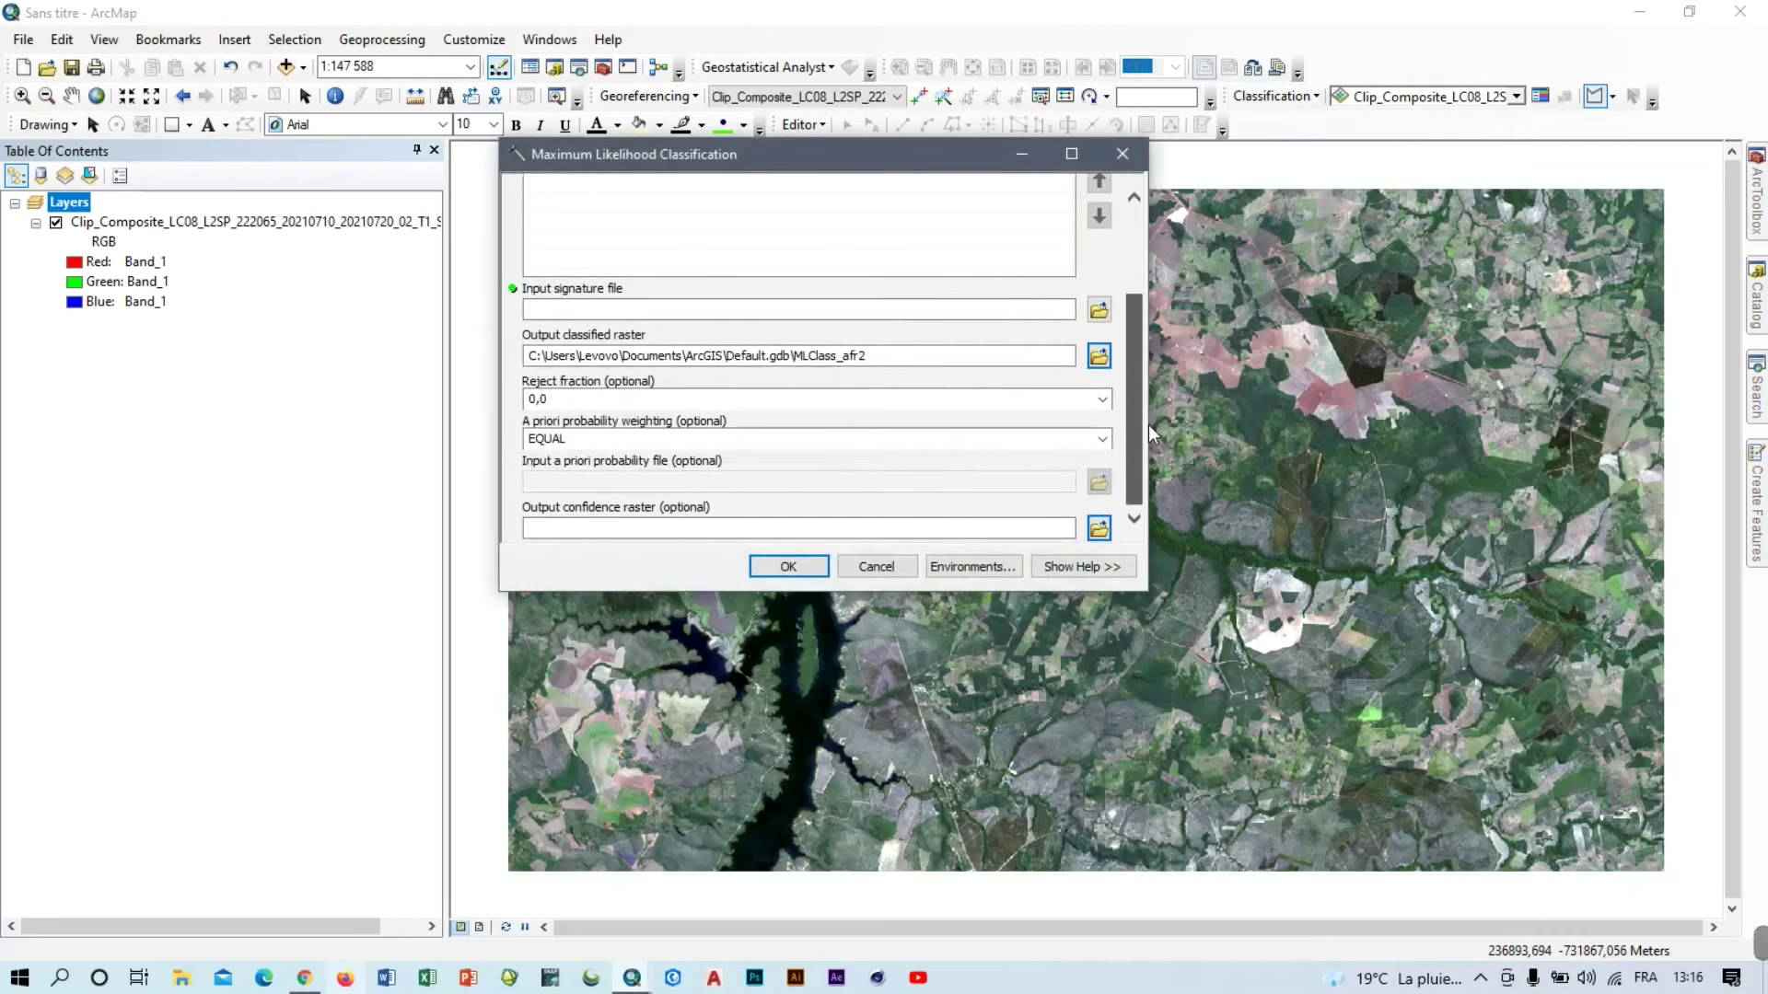
pyautogui.click(1099, 311)
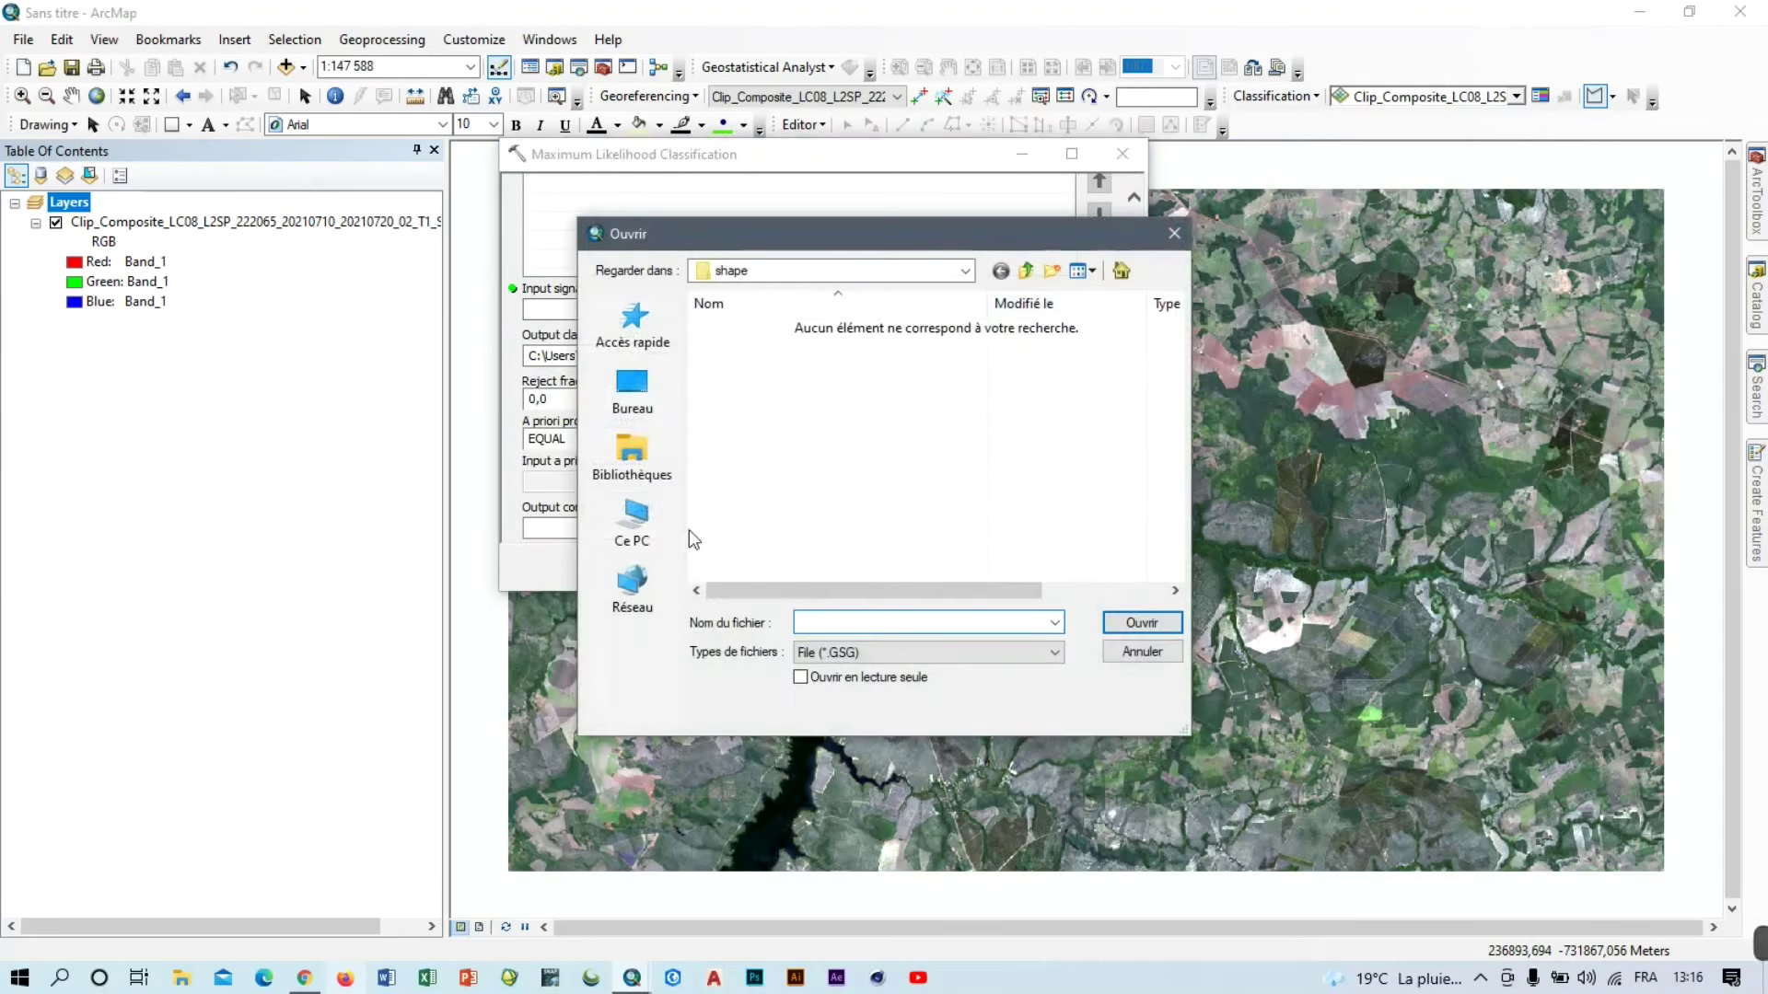
pyautogui.click(632, 392)
pyautogui.scroll(-3, 816, 497)
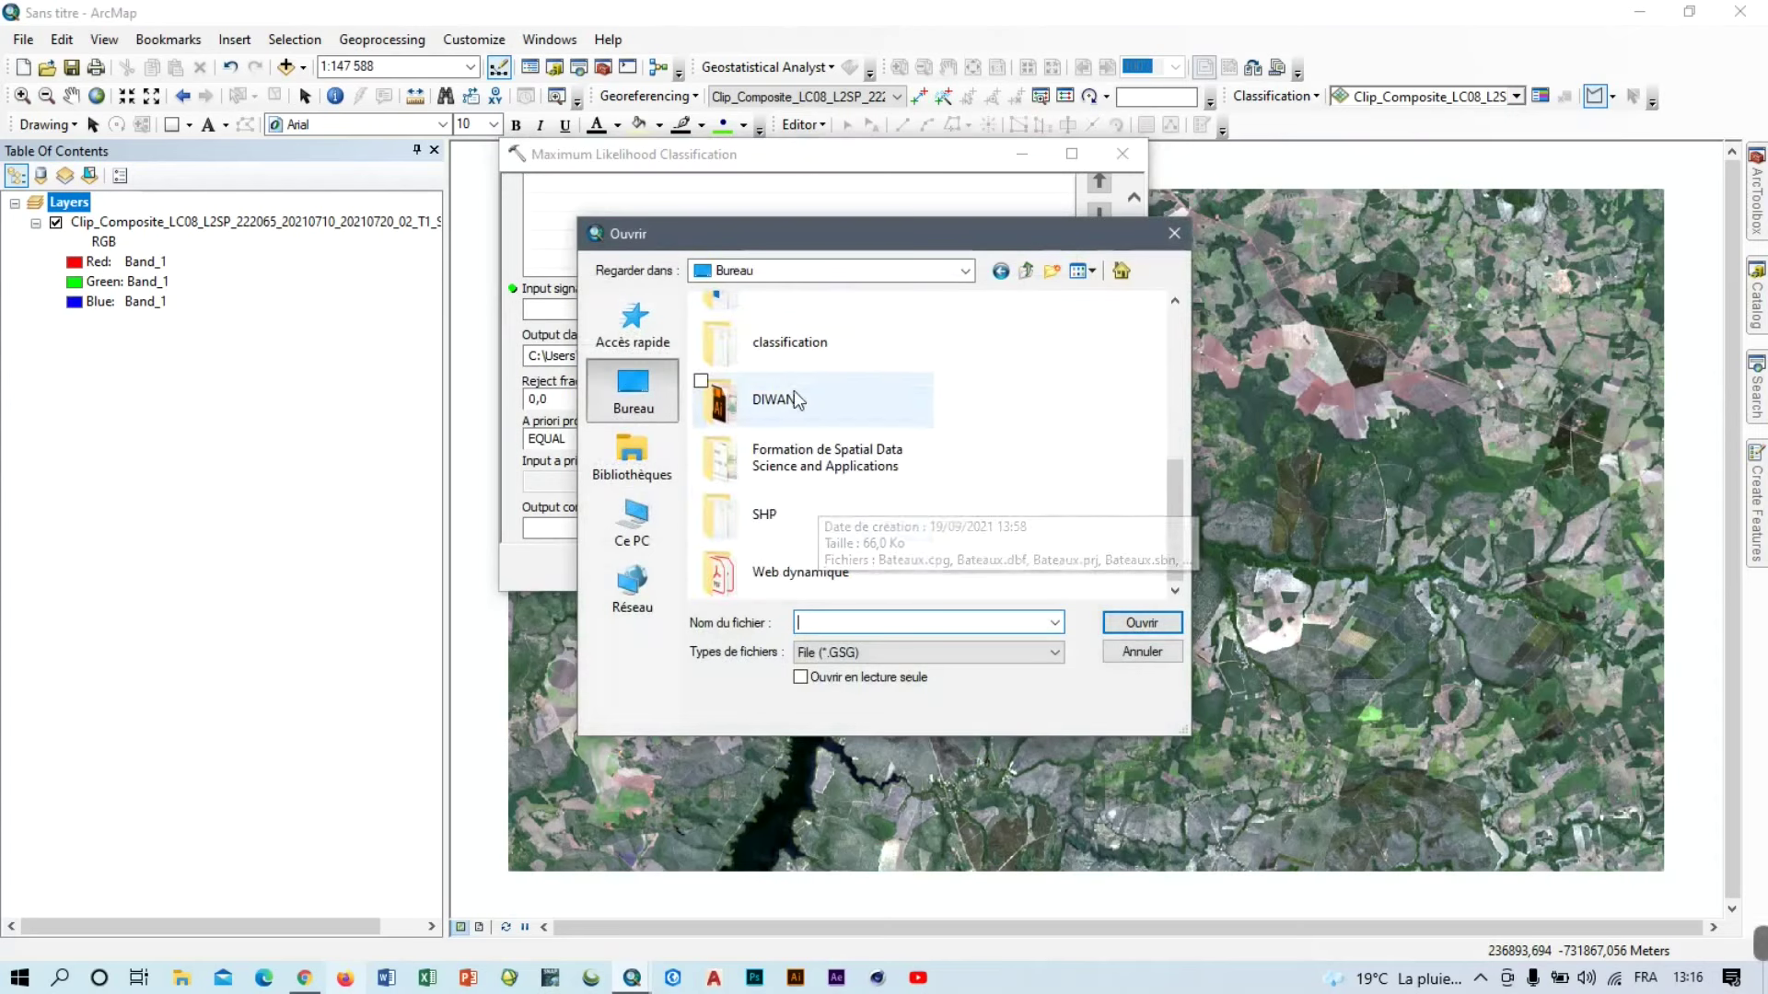
pyautogui.doubleClick(856, 345)
pyautogui.click(911, 328)
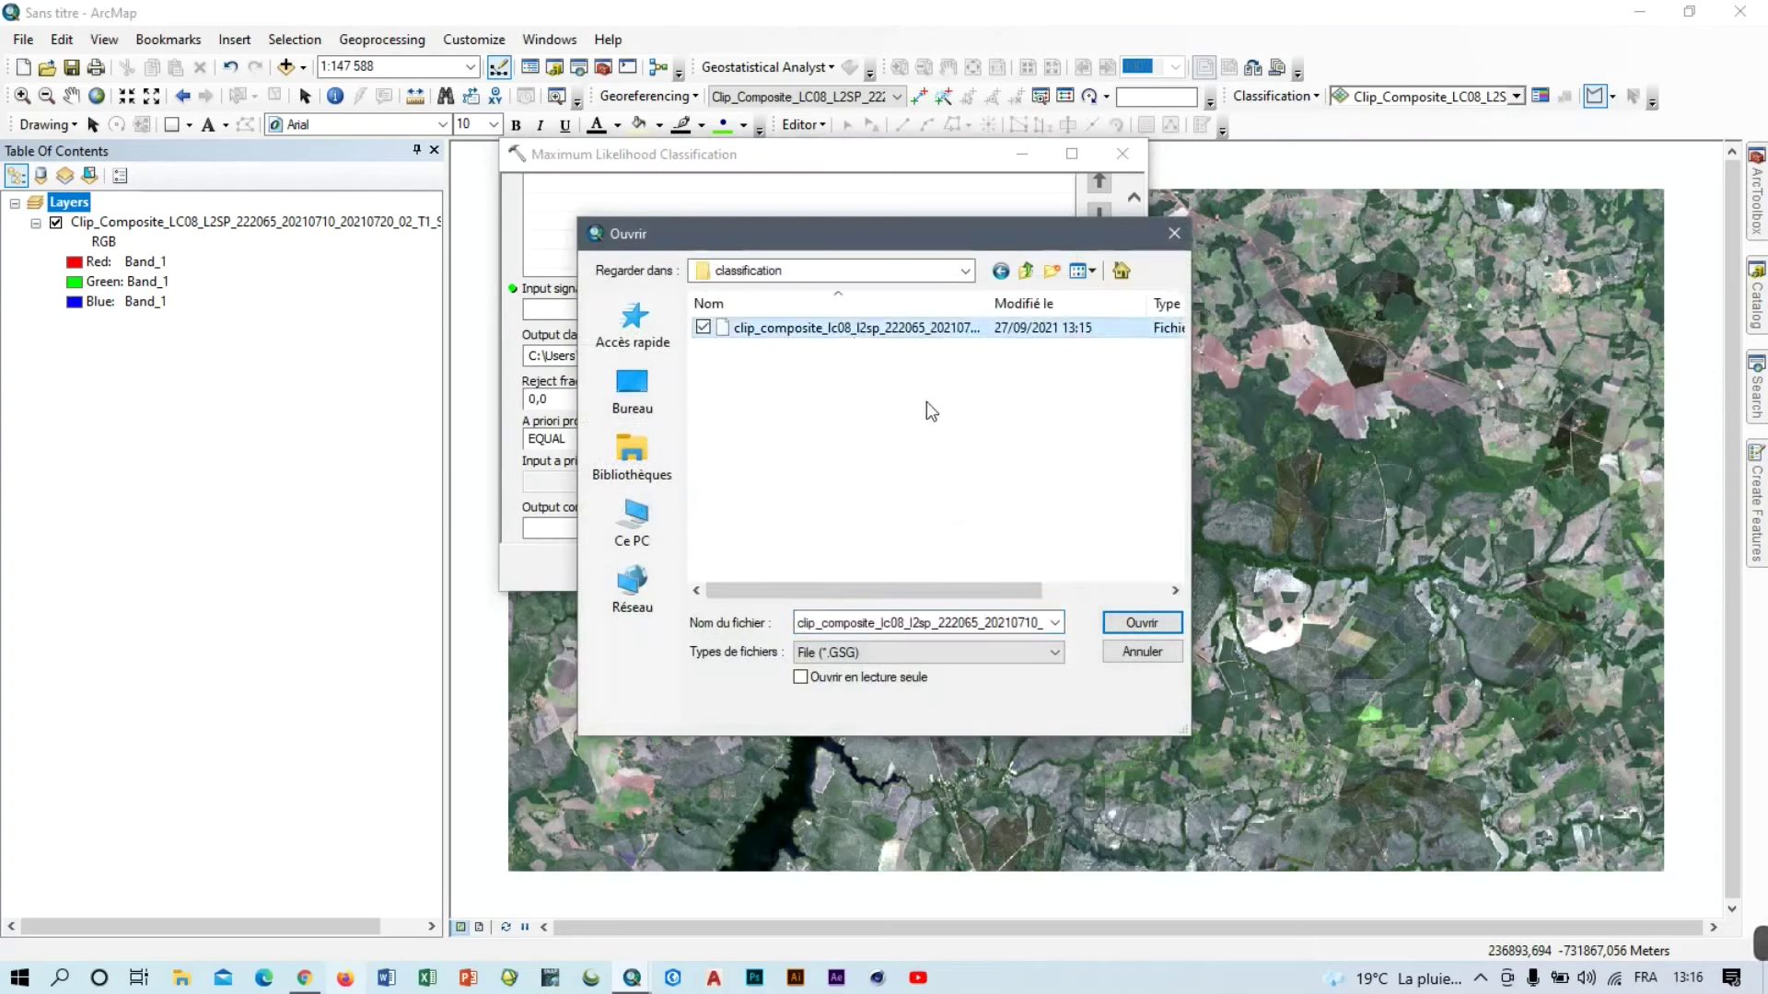
pyautogui.click(1142, 622)
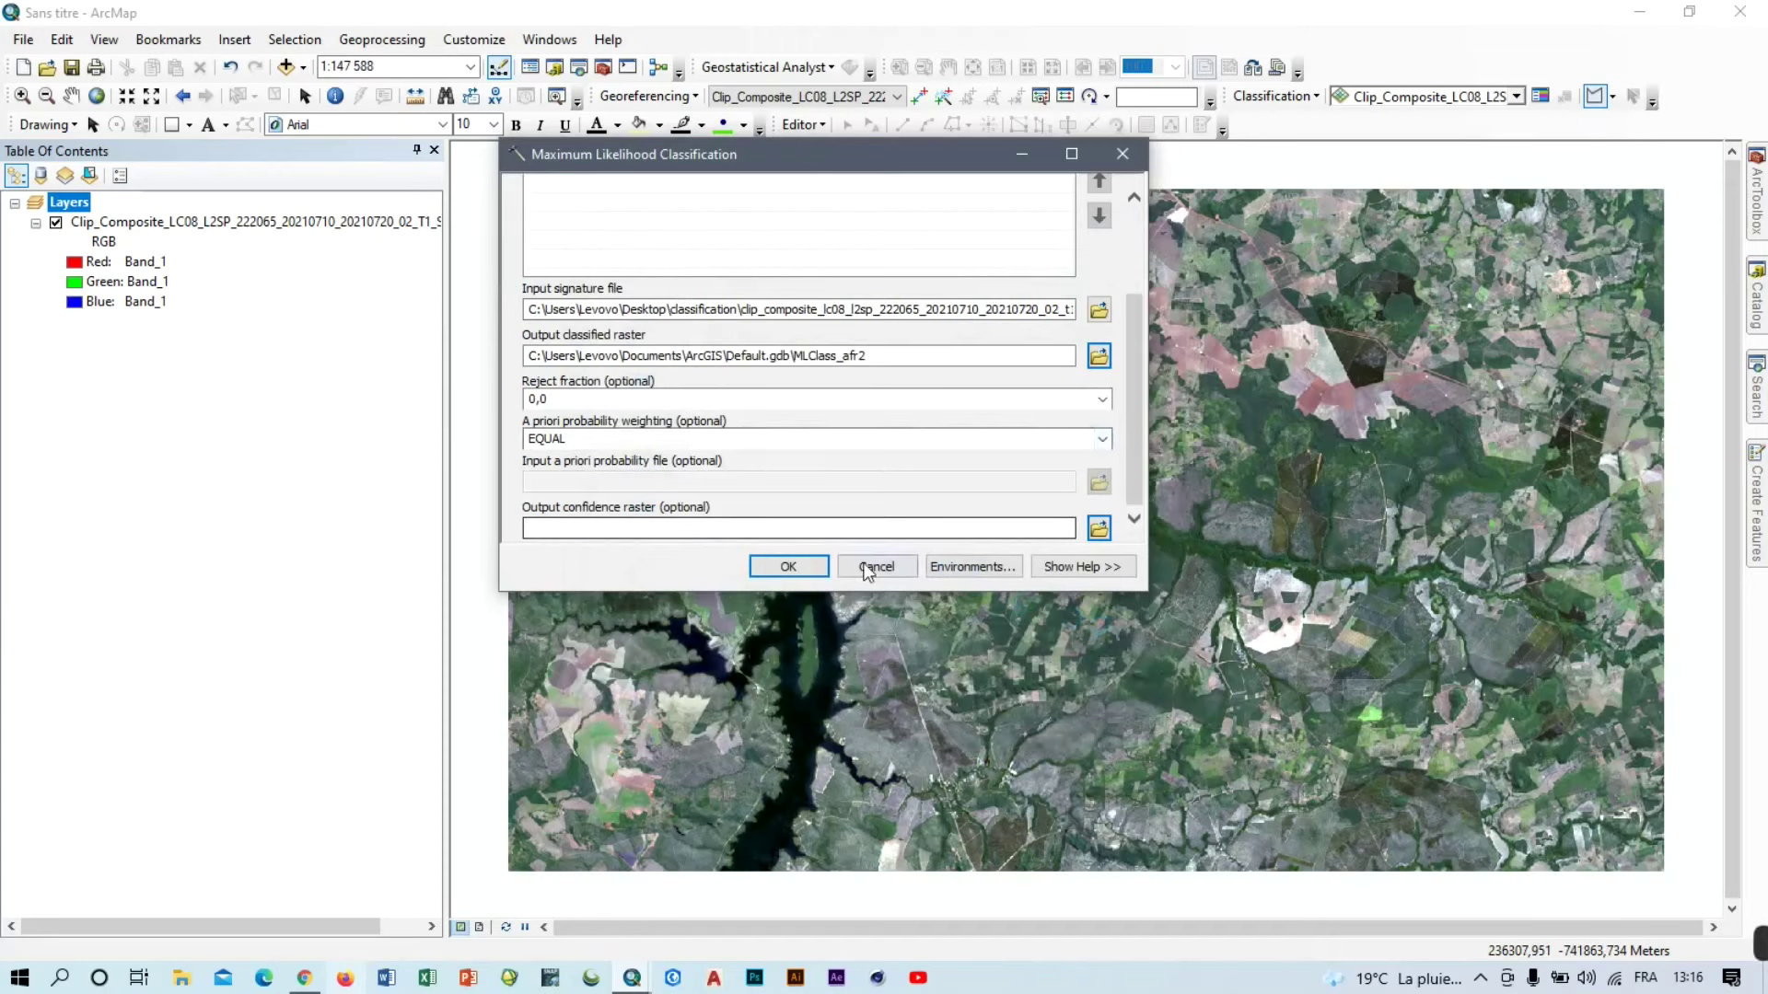
pyautogui.click(789, 557)
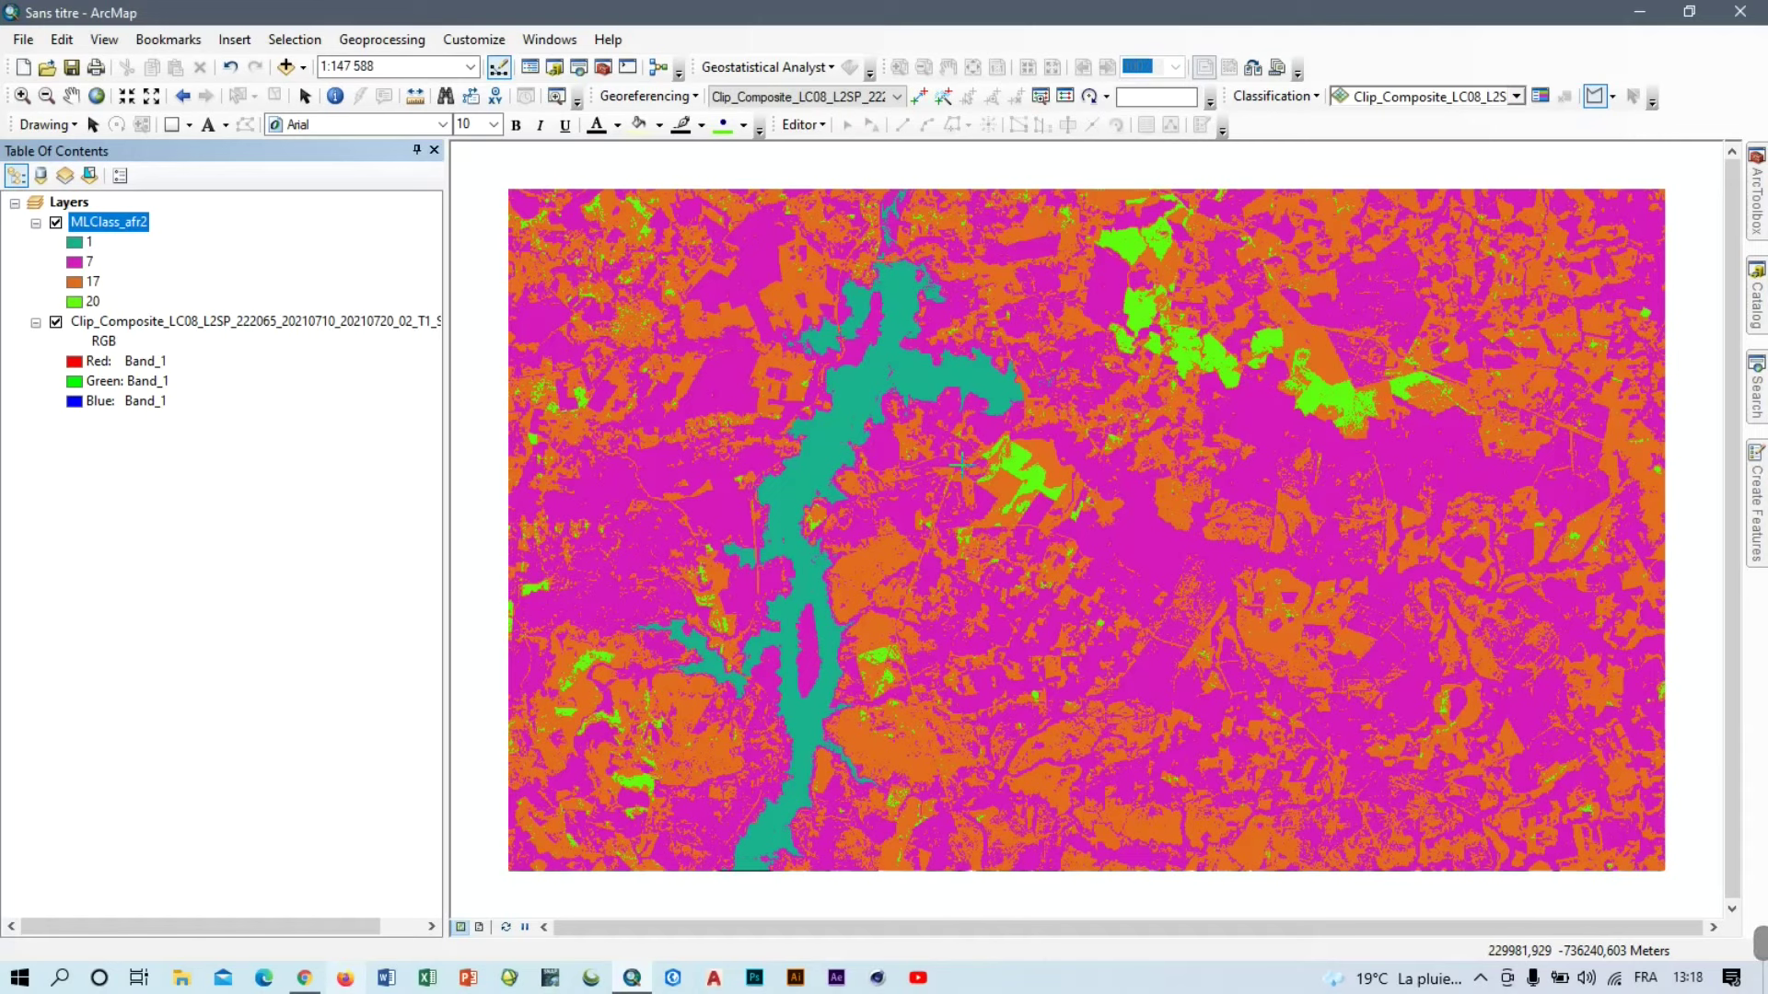
# Set the fill color of class 1 in the MLClass_afr2 layer to blue.
pyautogui.doubleClick(75, 243)
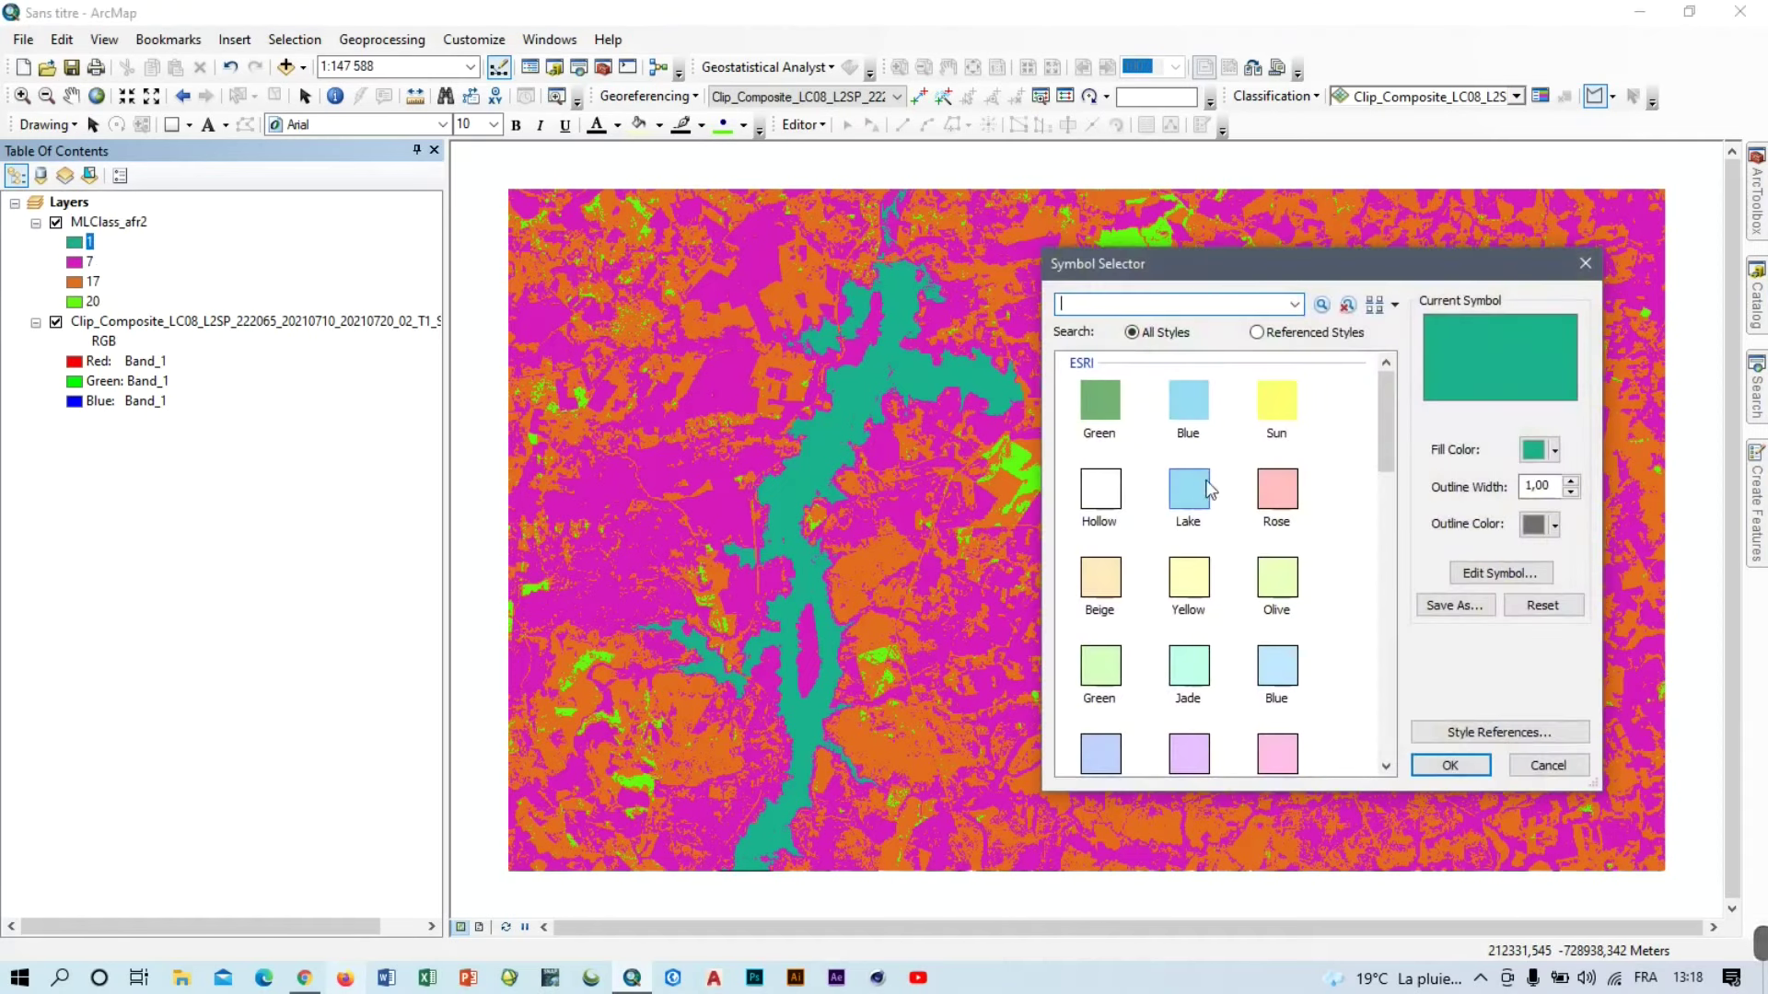
pyautogui.click(1554, 525)
pyautogui.click(1332, 582)
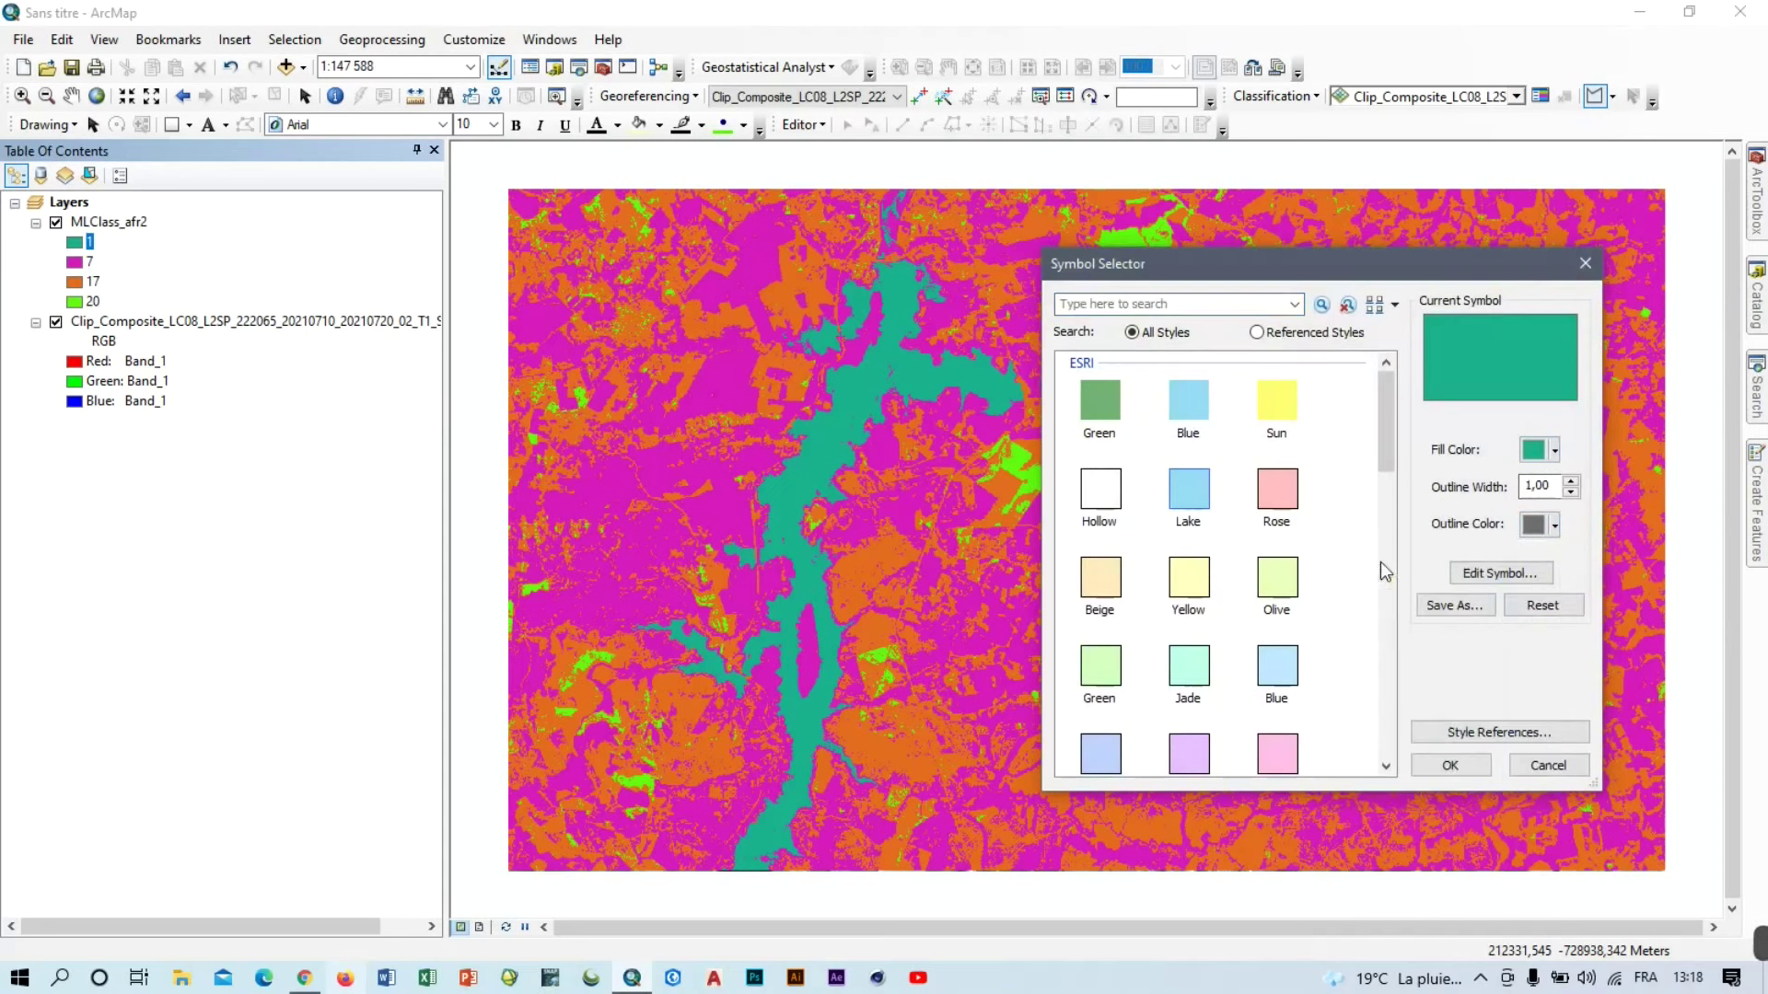
pyautogui.click(1554, 450)
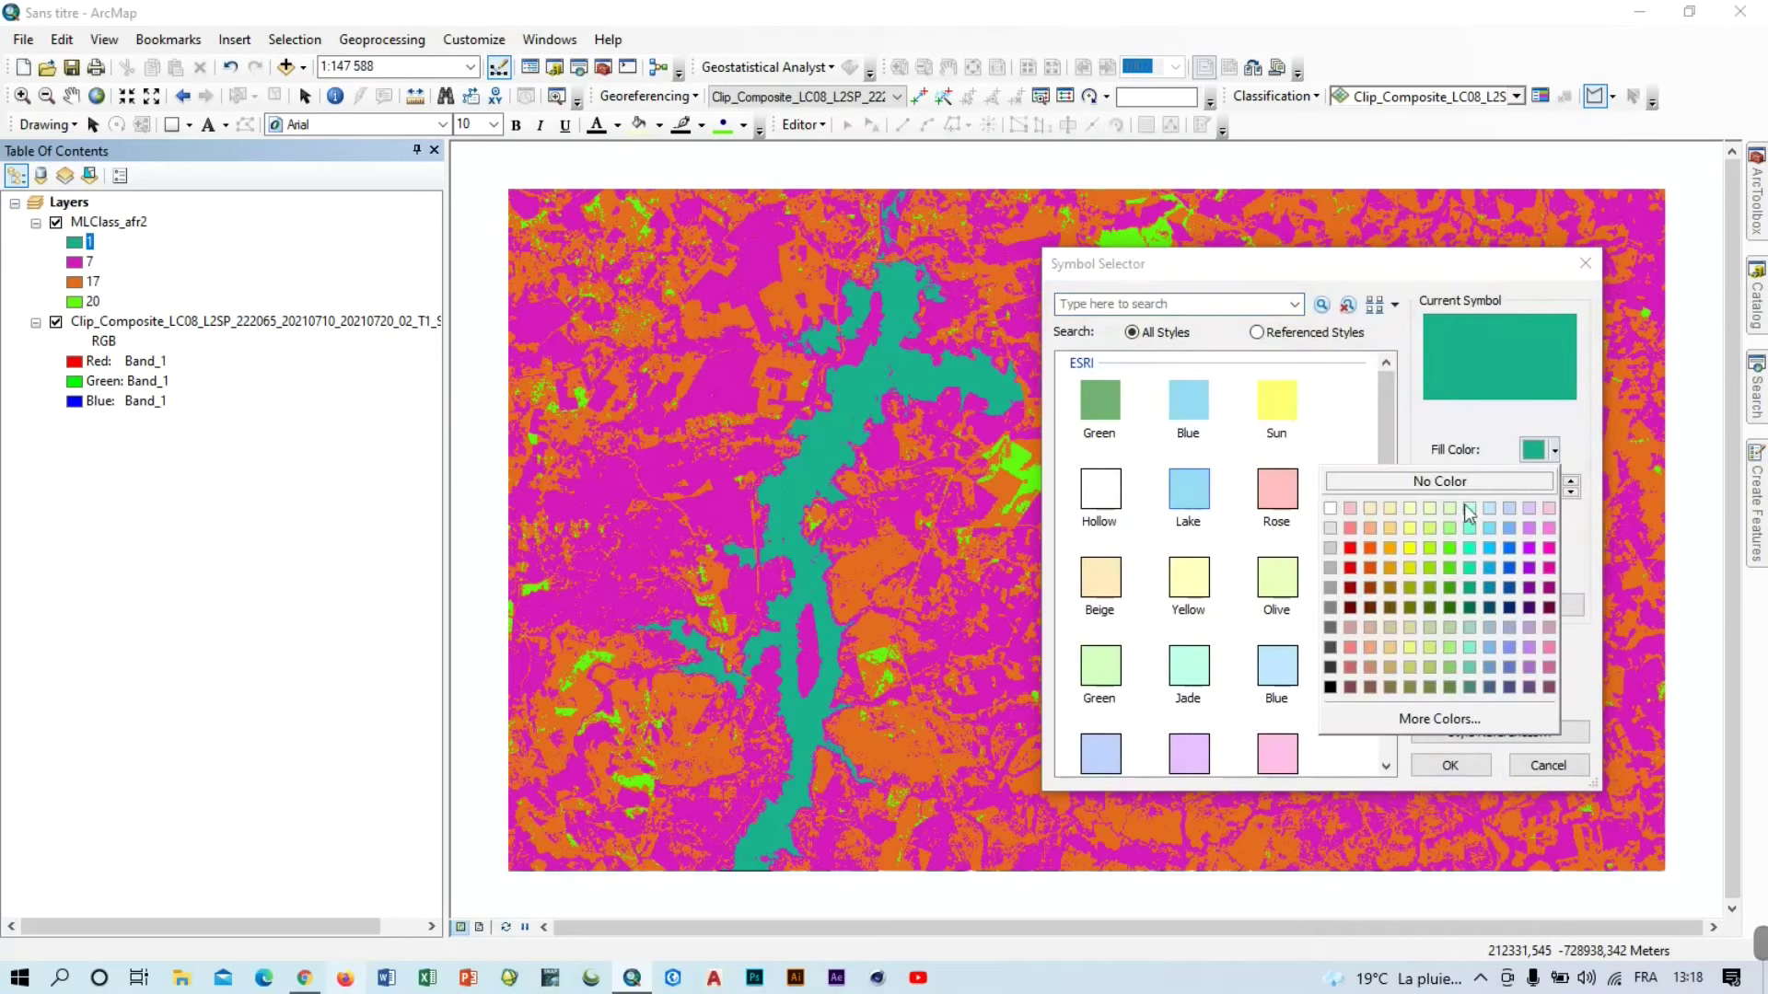
pyautogui.click(1509, 567)
pyautogui.click(1477, 766)
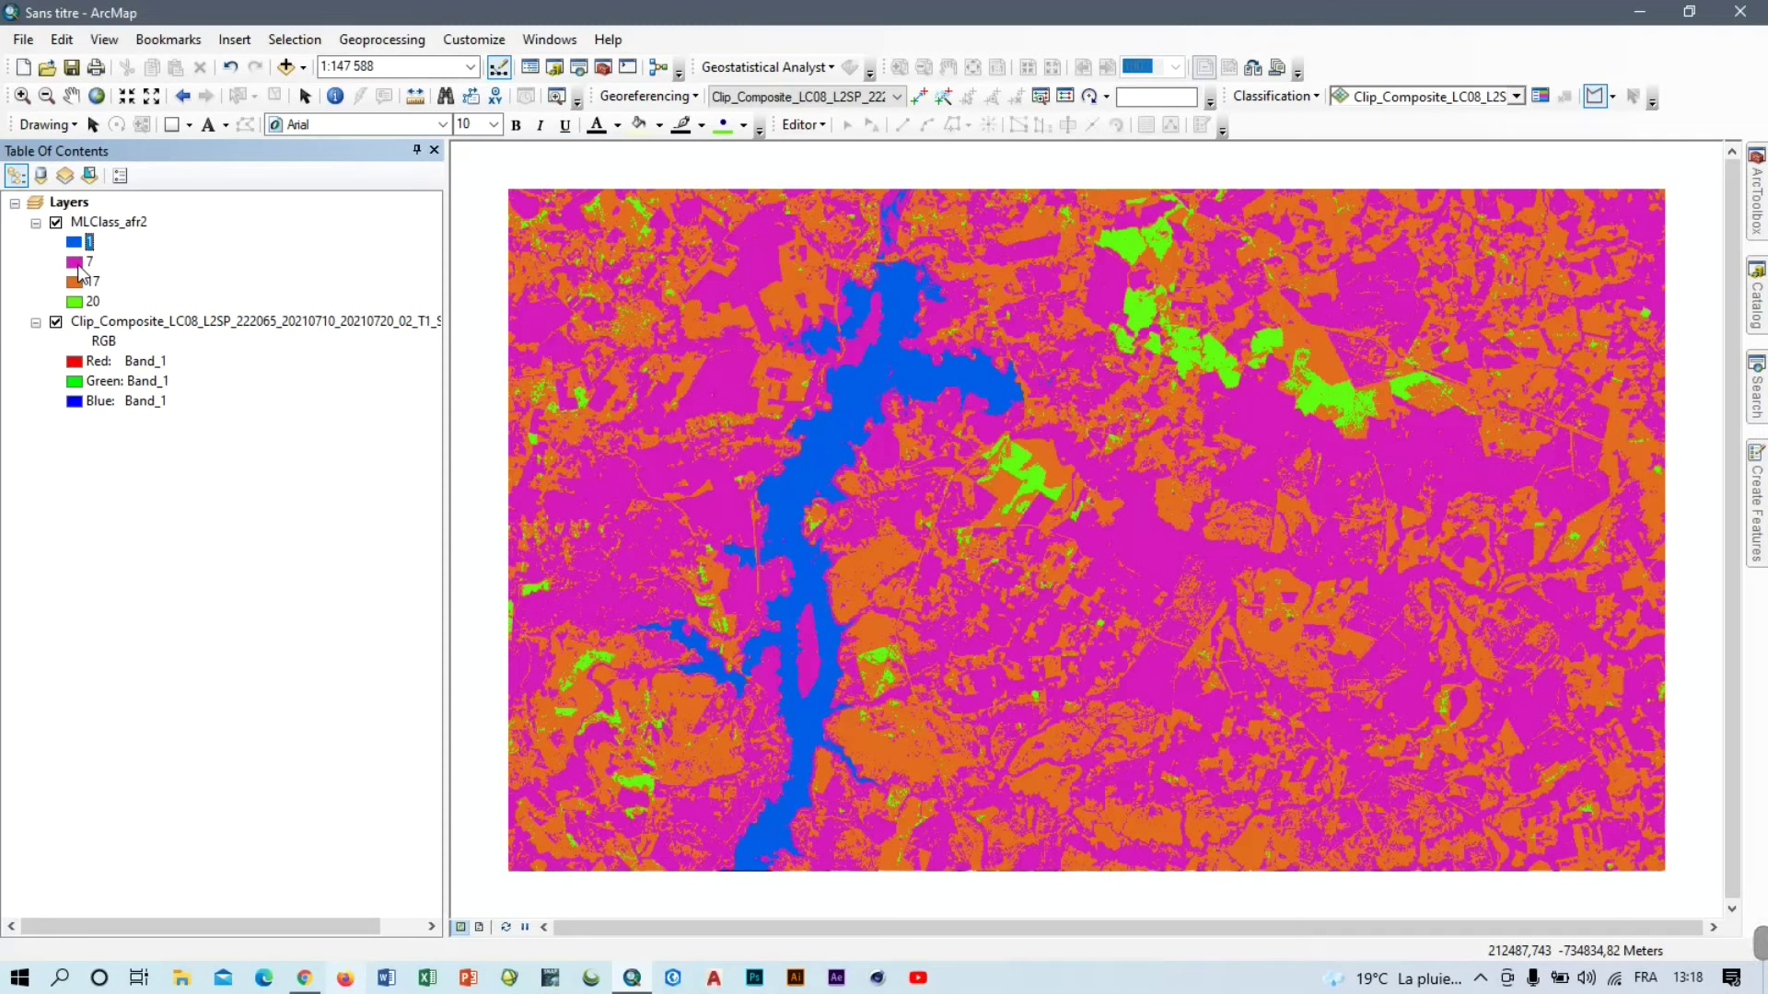
# Give class 7 of the MLClass_afr2 layer a dark green fill with no outline color.
pyautogui.click(77, 265)
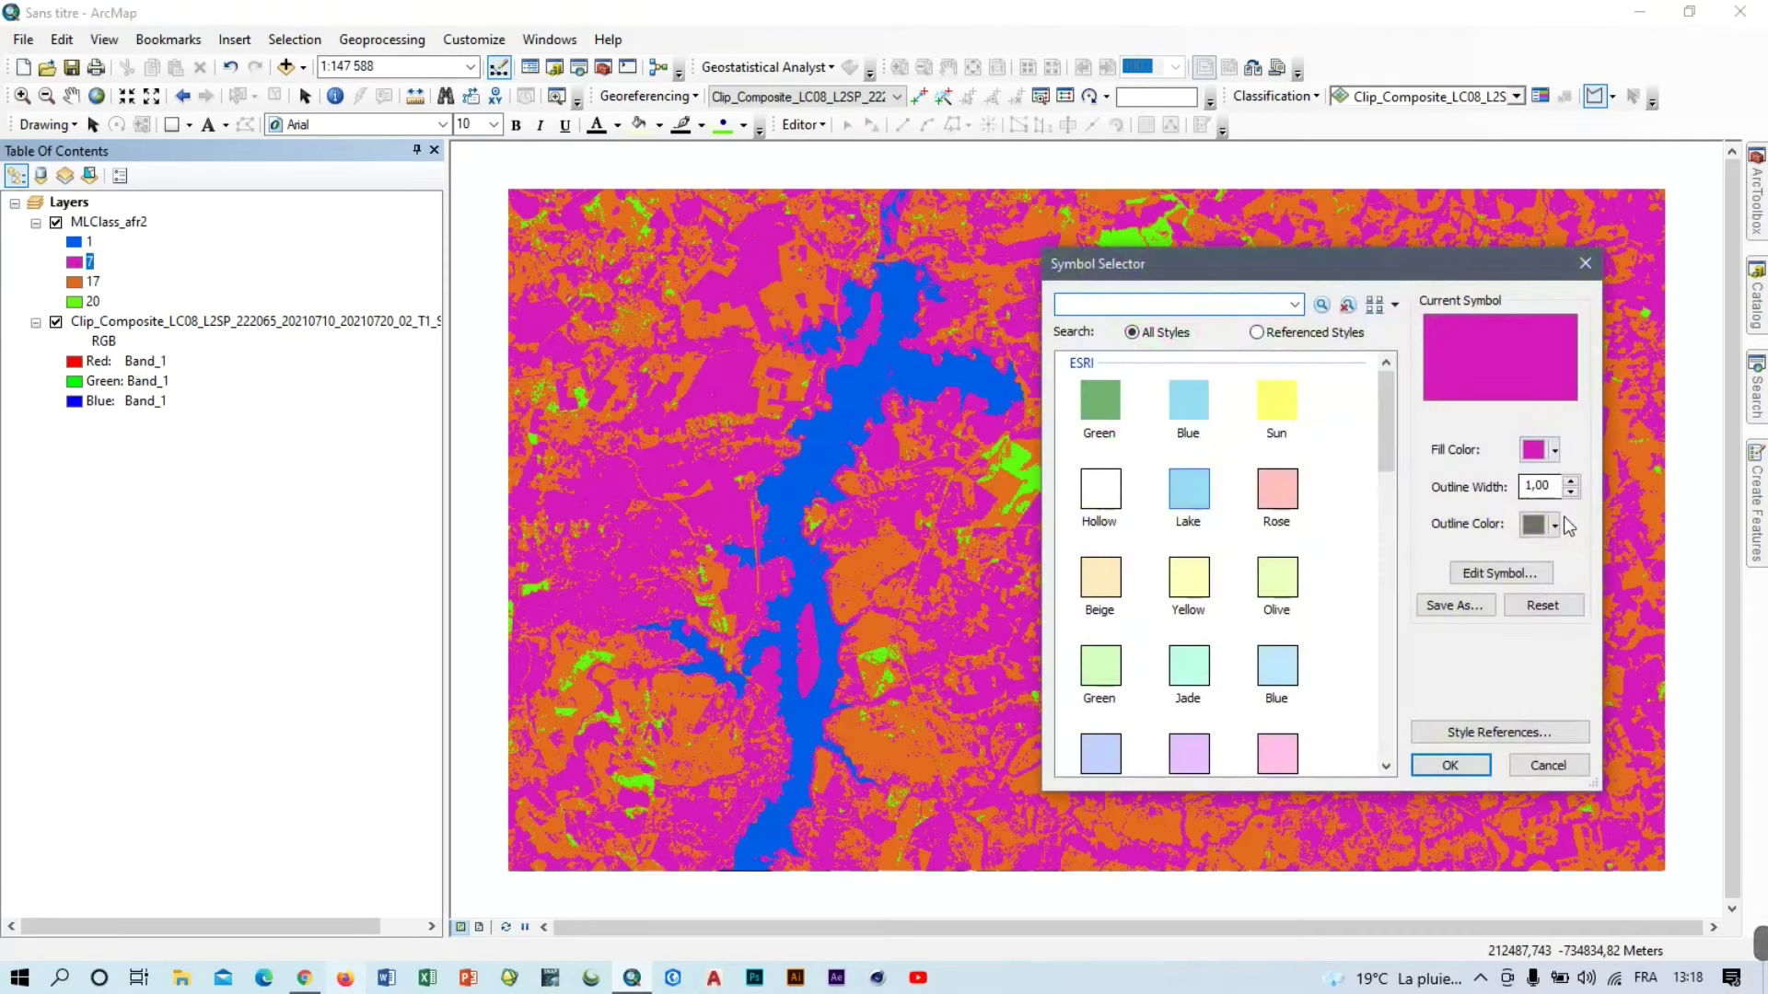
pyautogui.click(1554, 525)
pyautogui.click(1419, 559)
pyautogui.click(1554, 450)
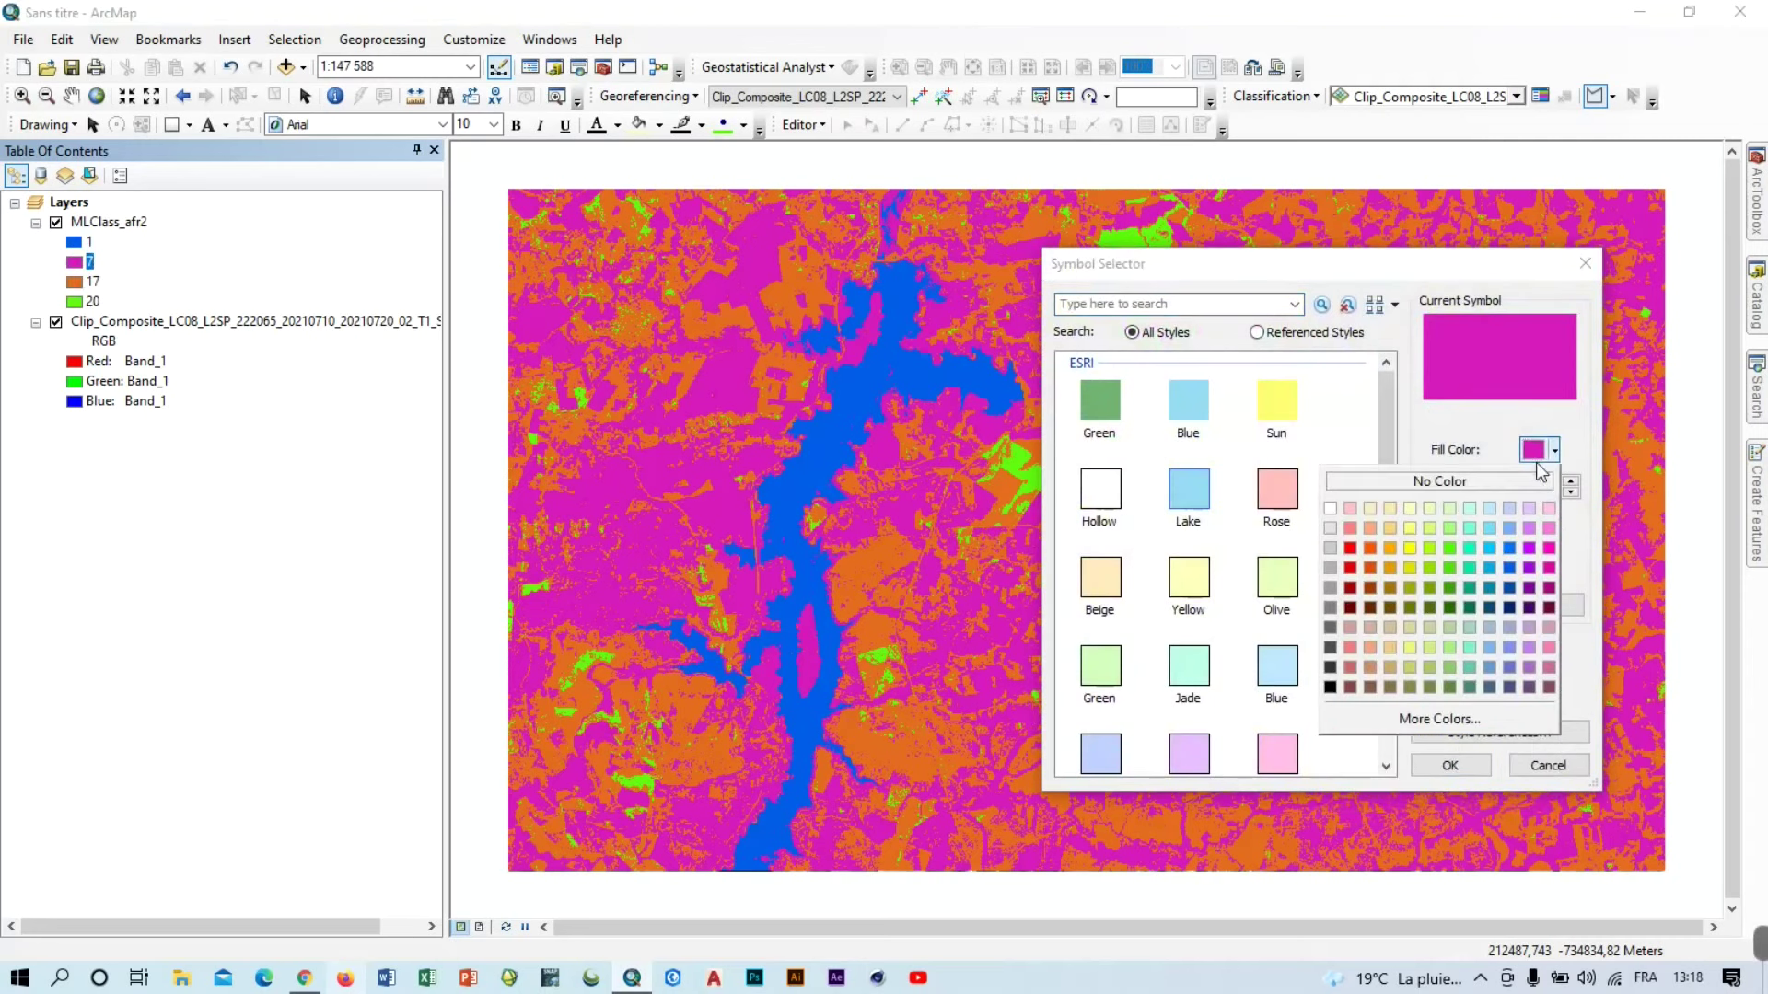
pyautogui.click(1451, 588)
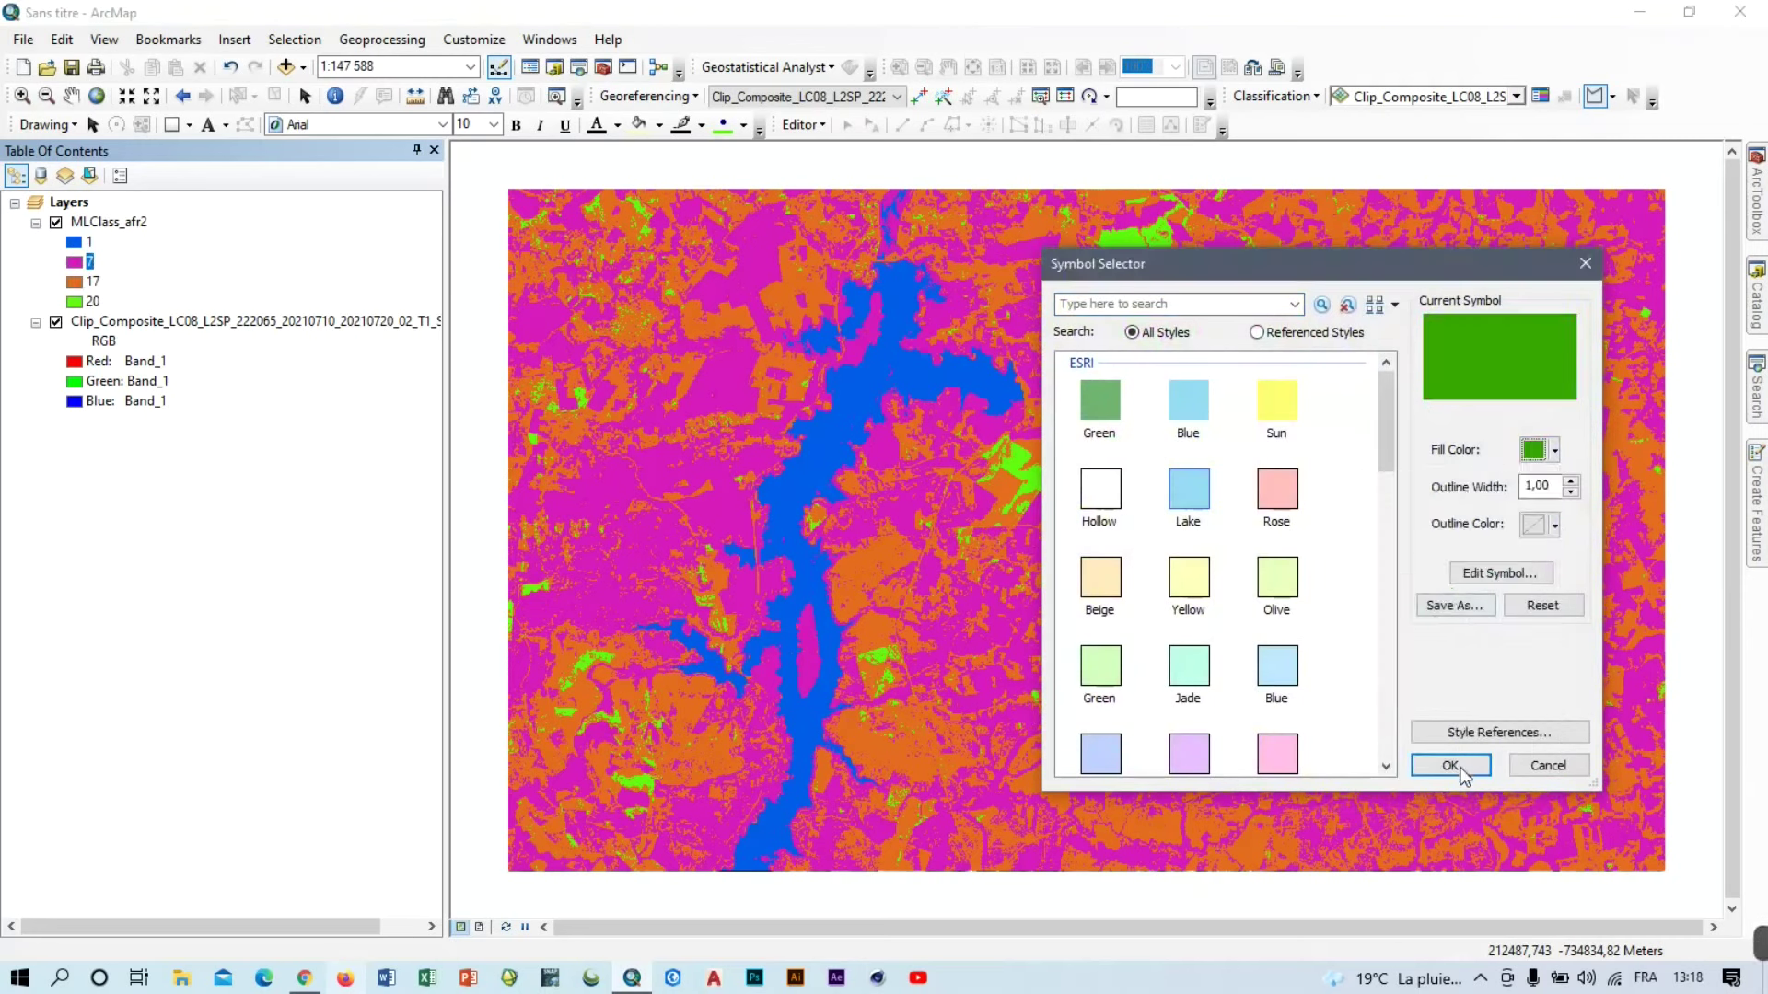
pyautogui.click(1549, 456)
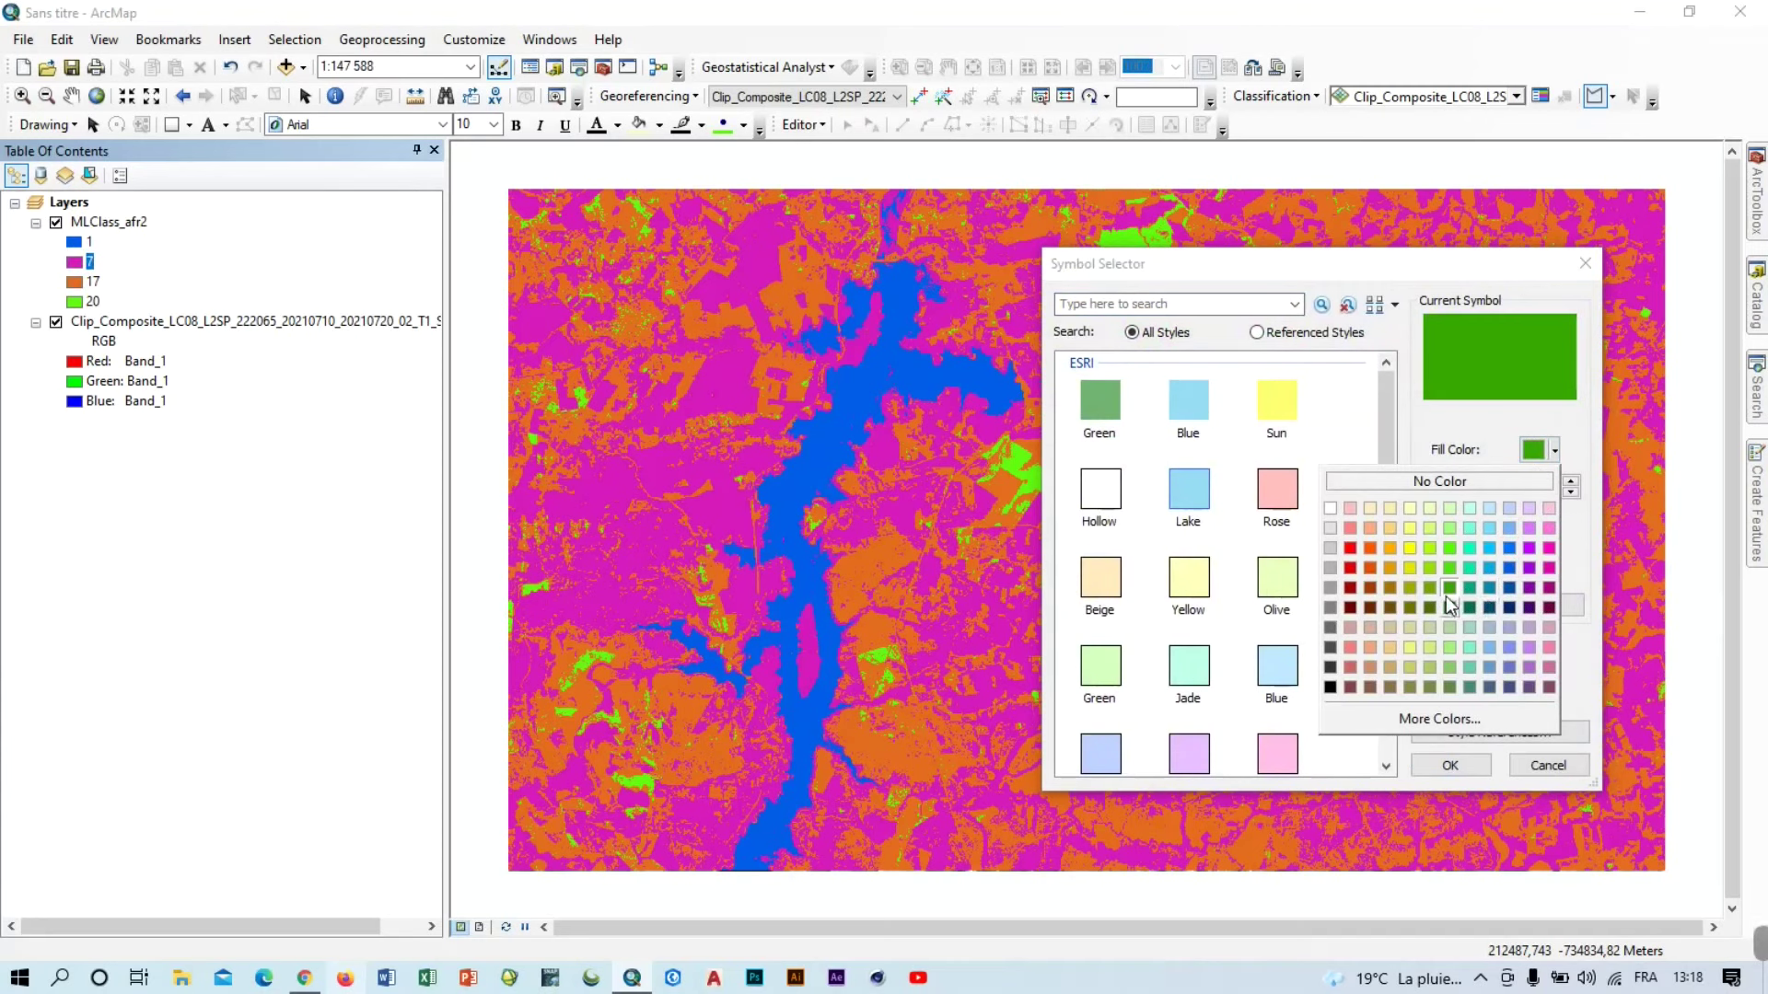
pyautogui.click(1449, 607)
pyautogui.click(1476, 757)
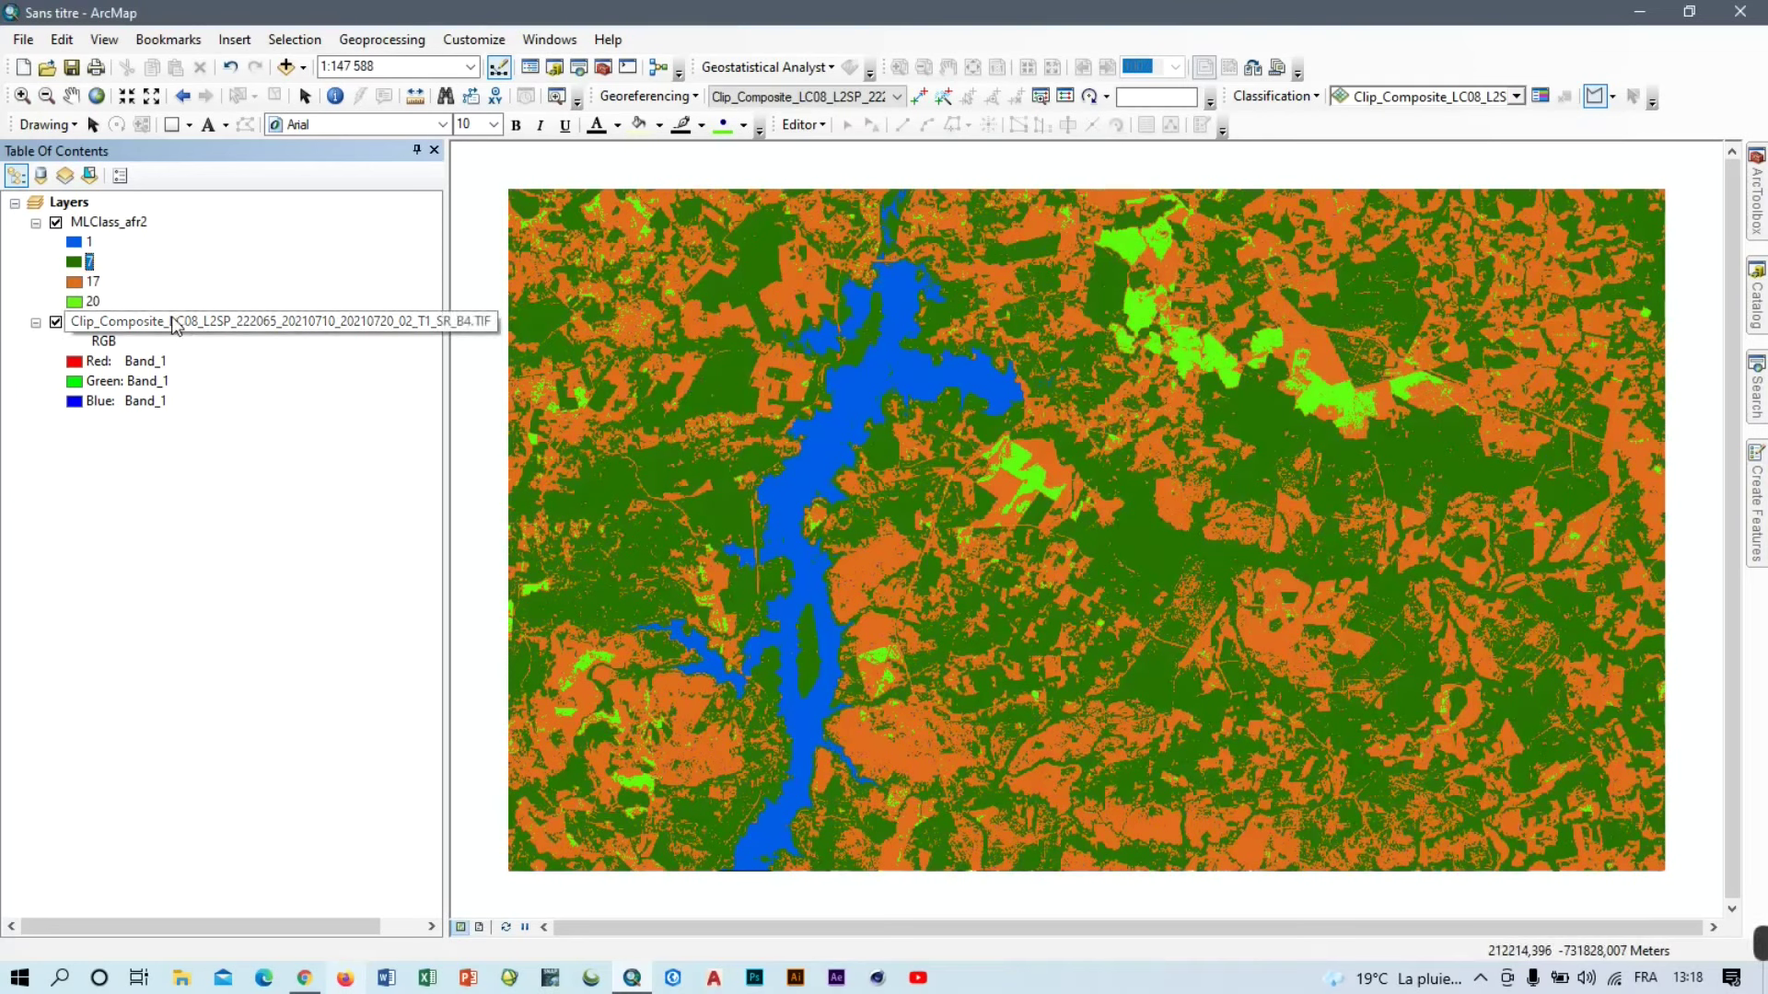
# Give class 20 of the MLClass_afr2 layer a purple fill with no outline color.
pyautogui.click(78, 303)
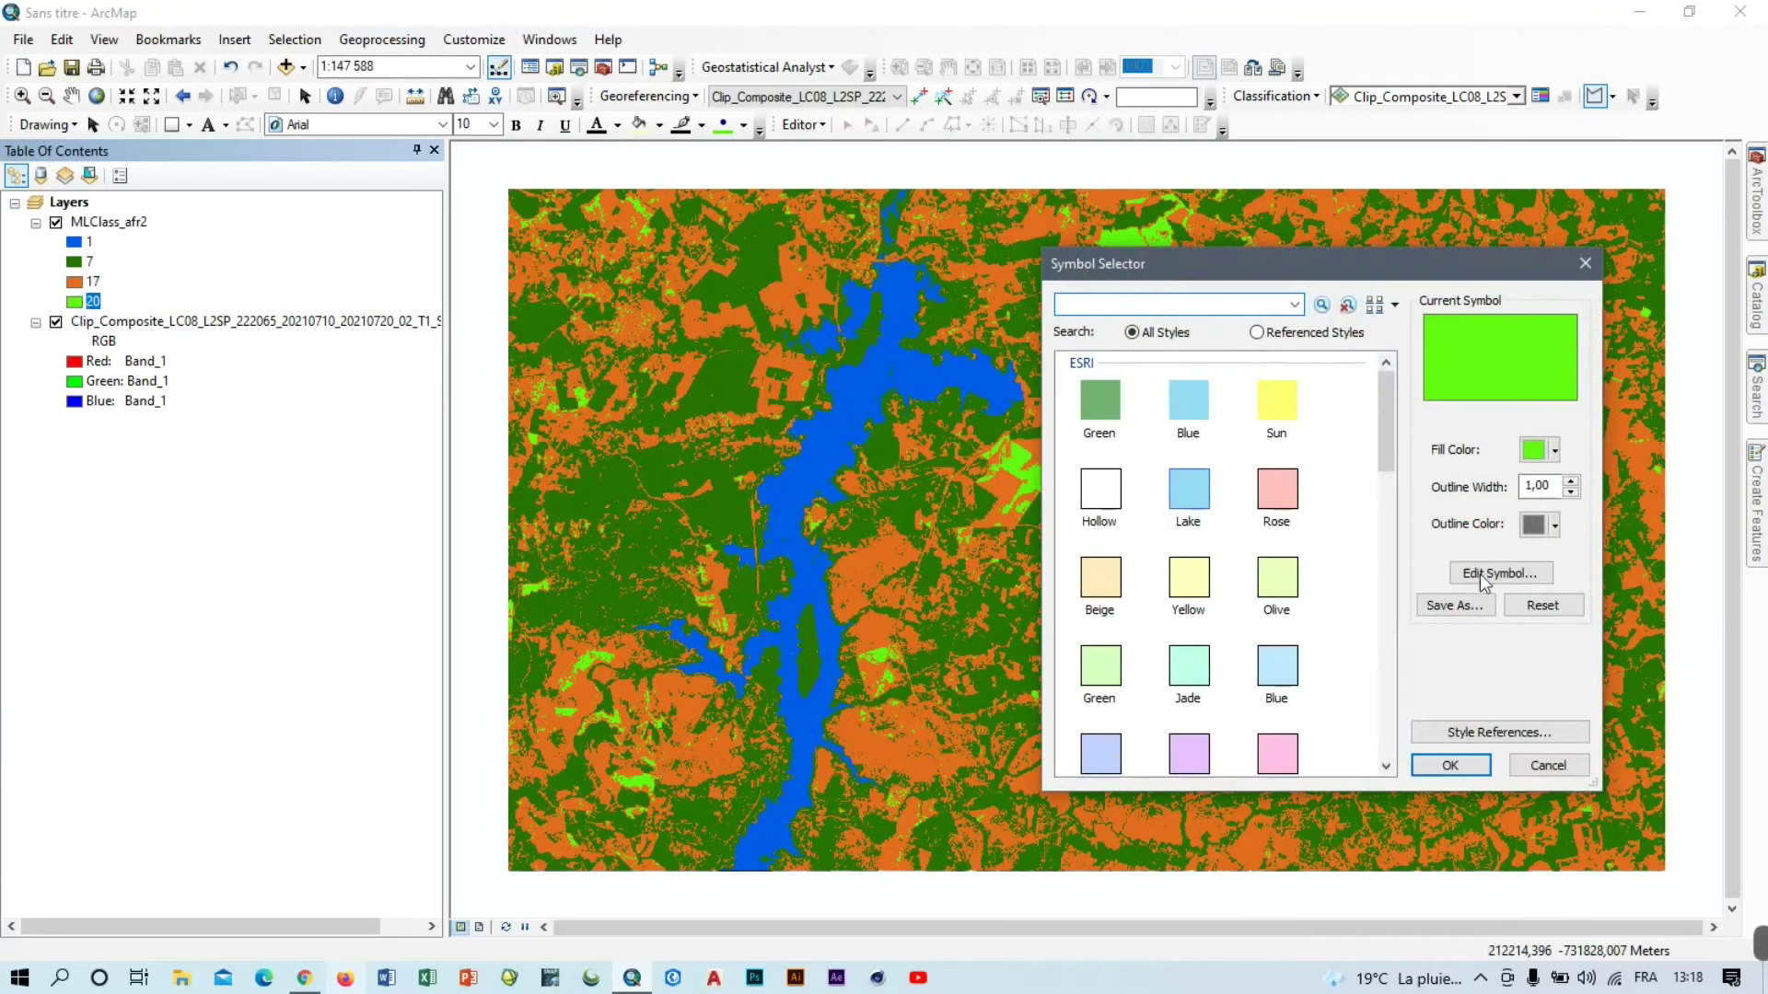
pyautogui.click(1552, 524)
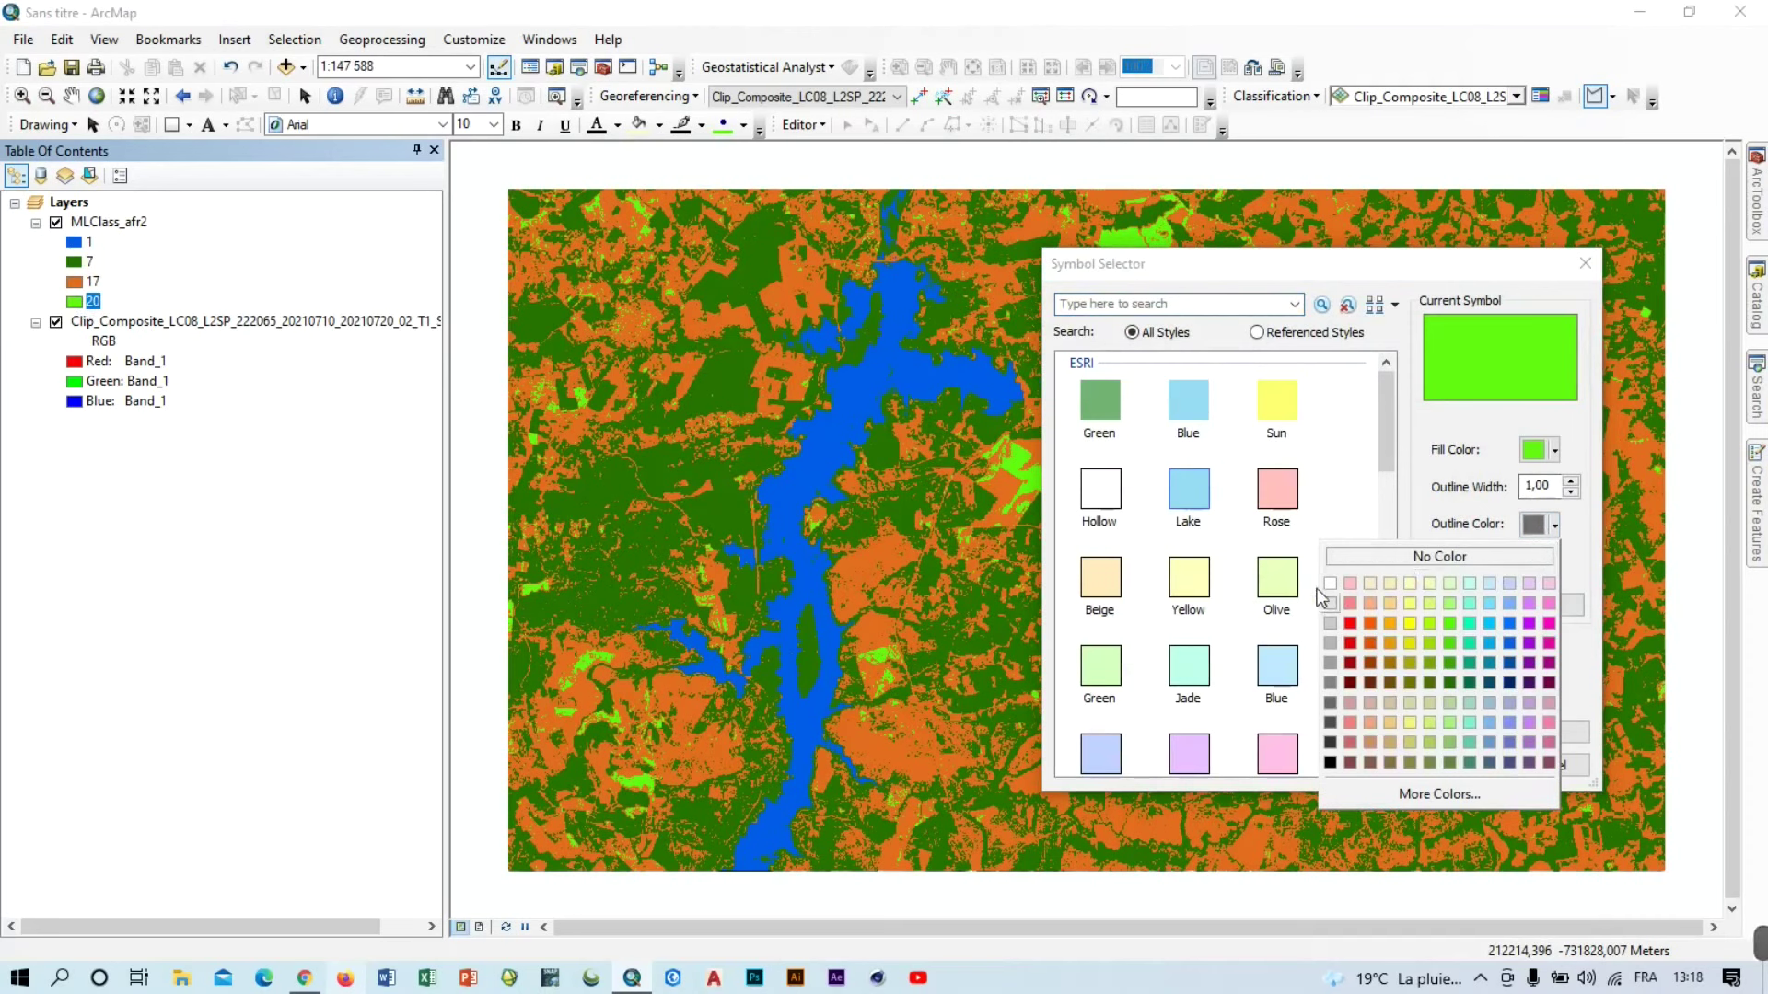
pyautogui.click(1425, 556)
pyautogui.click(1556, 452)
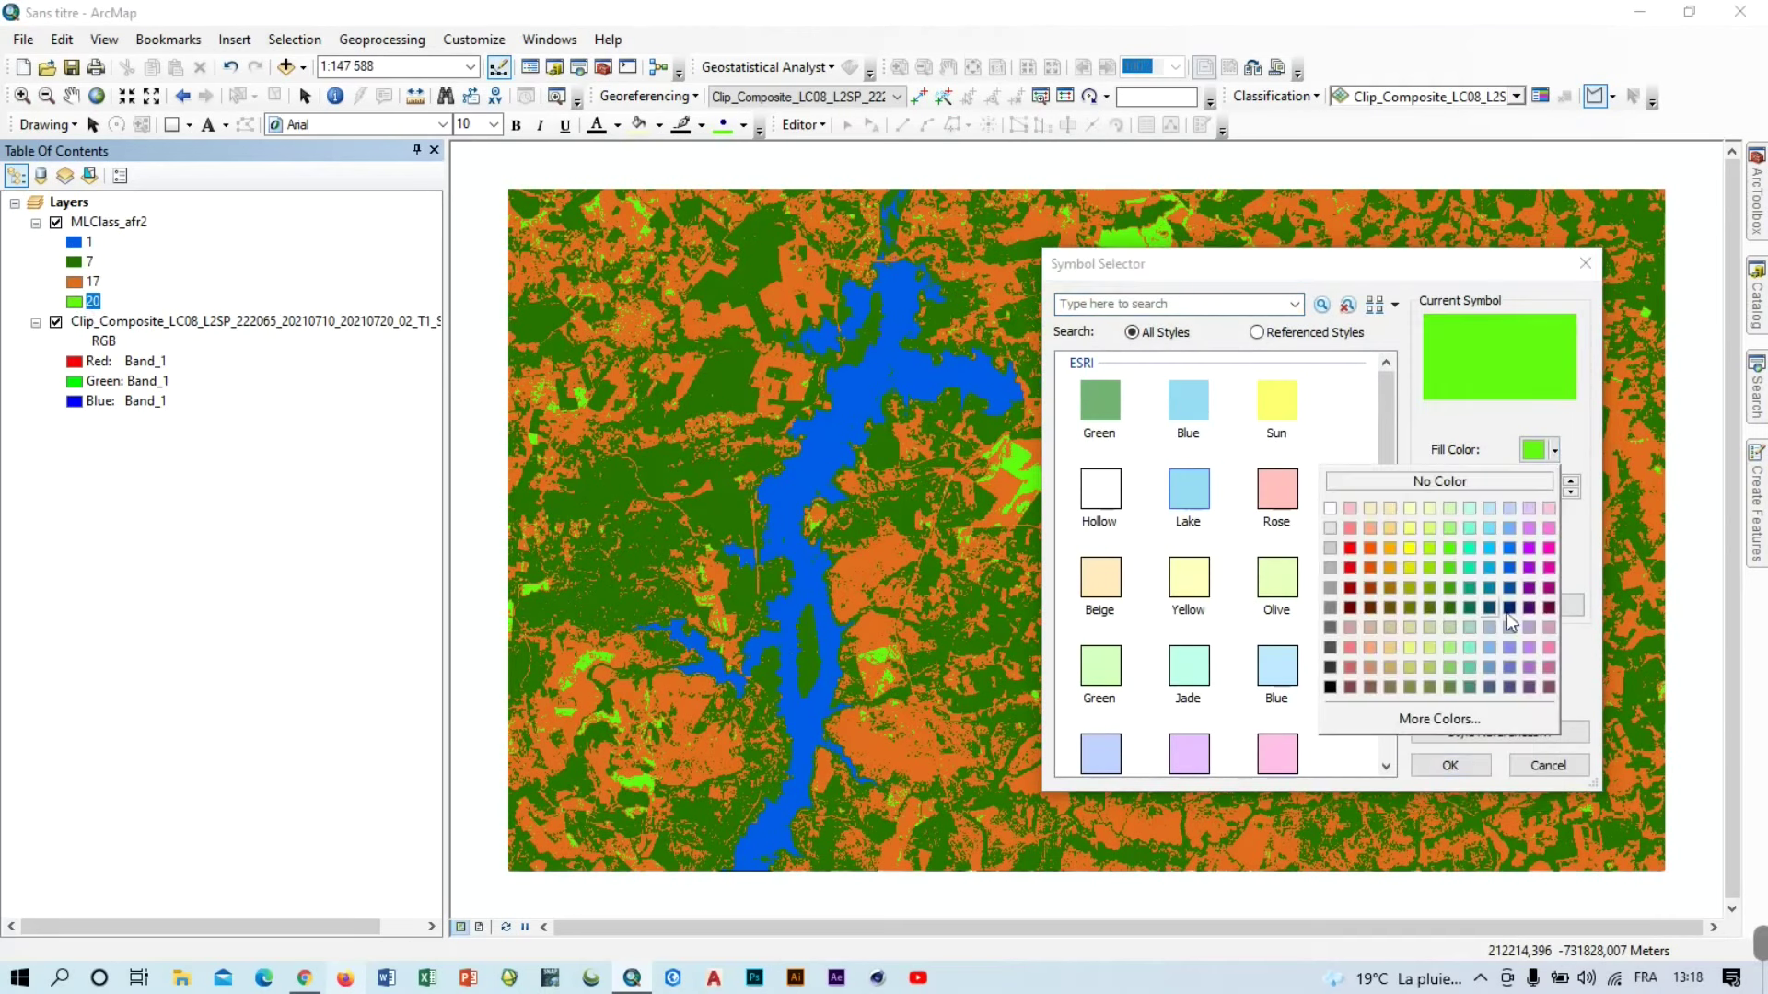
pyautogui.click(1529, 549)
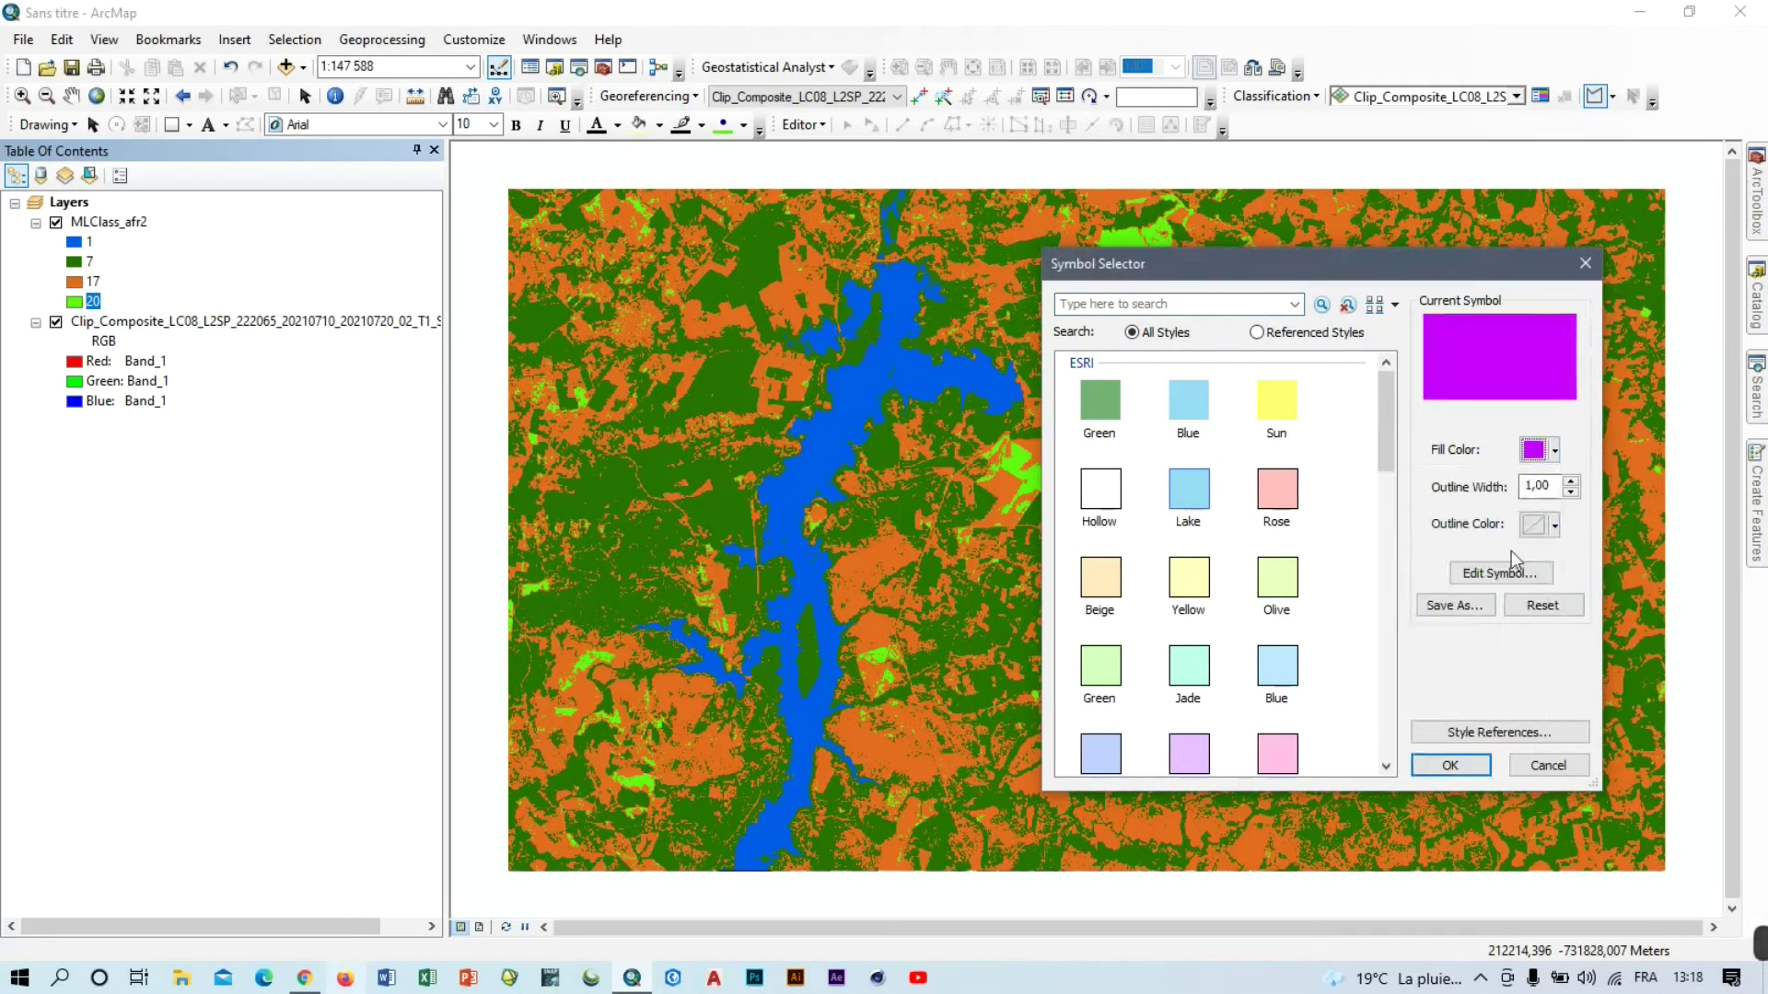
pyautogui.click(1451, 765)
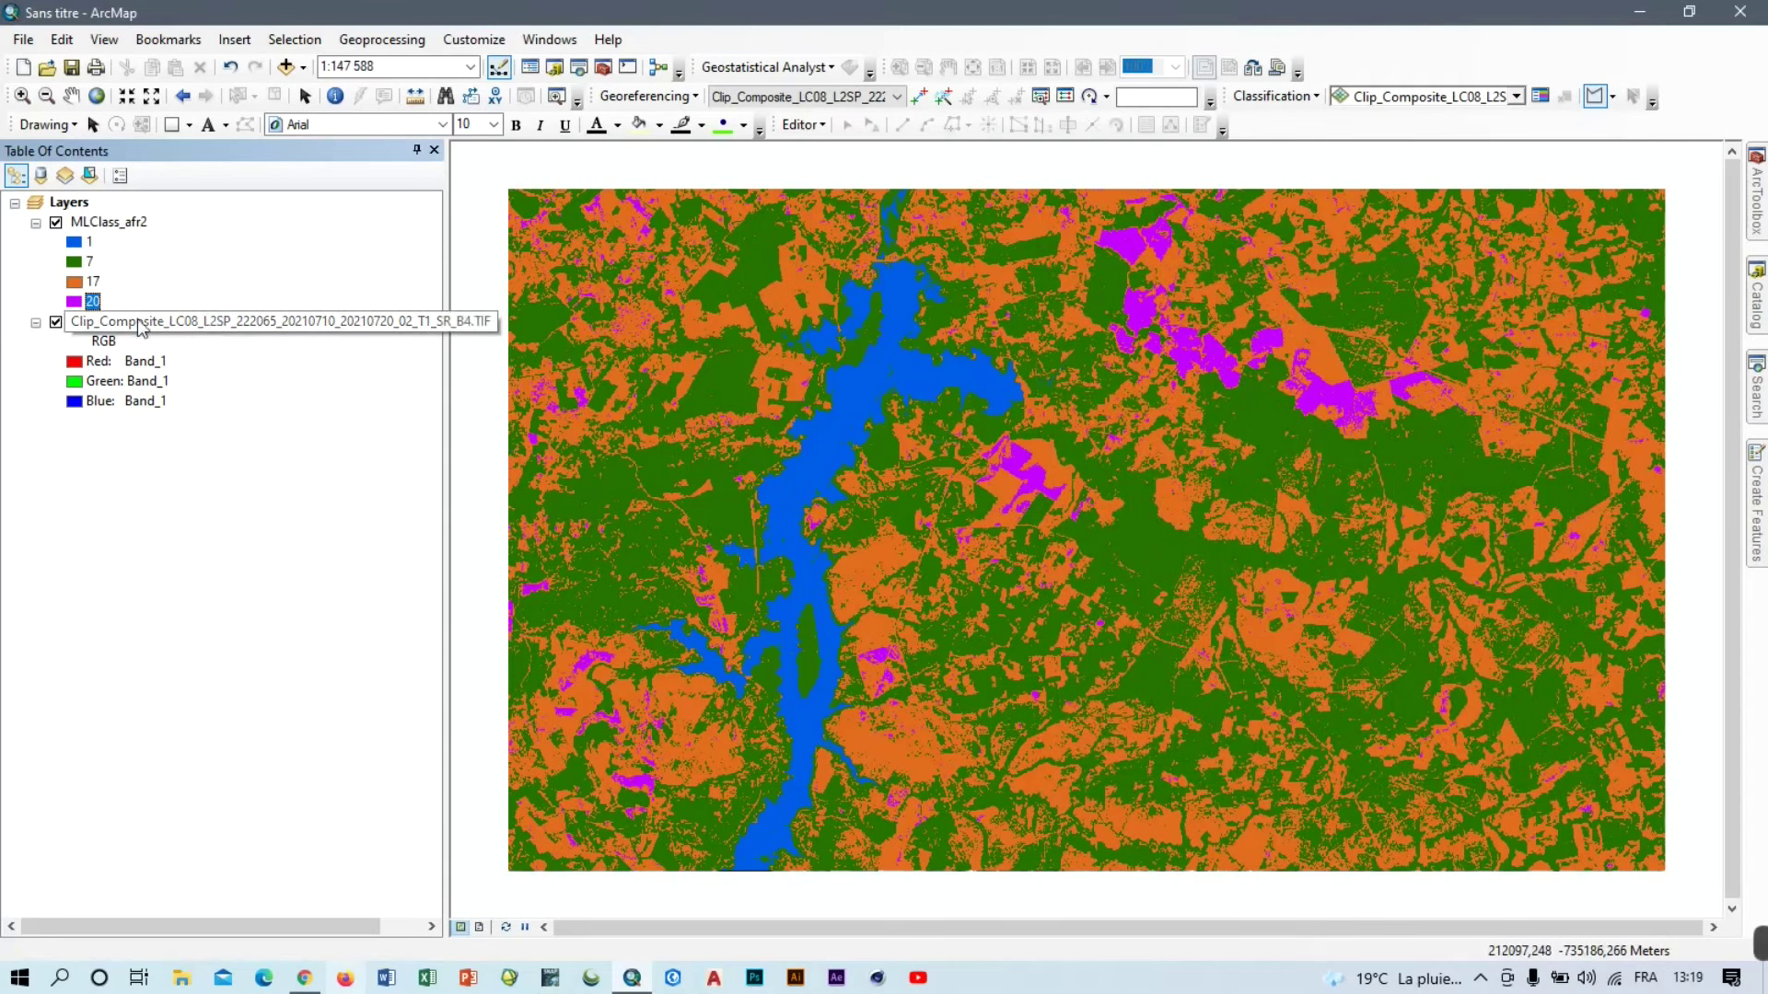
# Toggle the visibility of the MLClass_afr2 layer to compare the classification with the composite image beneath it.
pyautogui.click(56, 223)
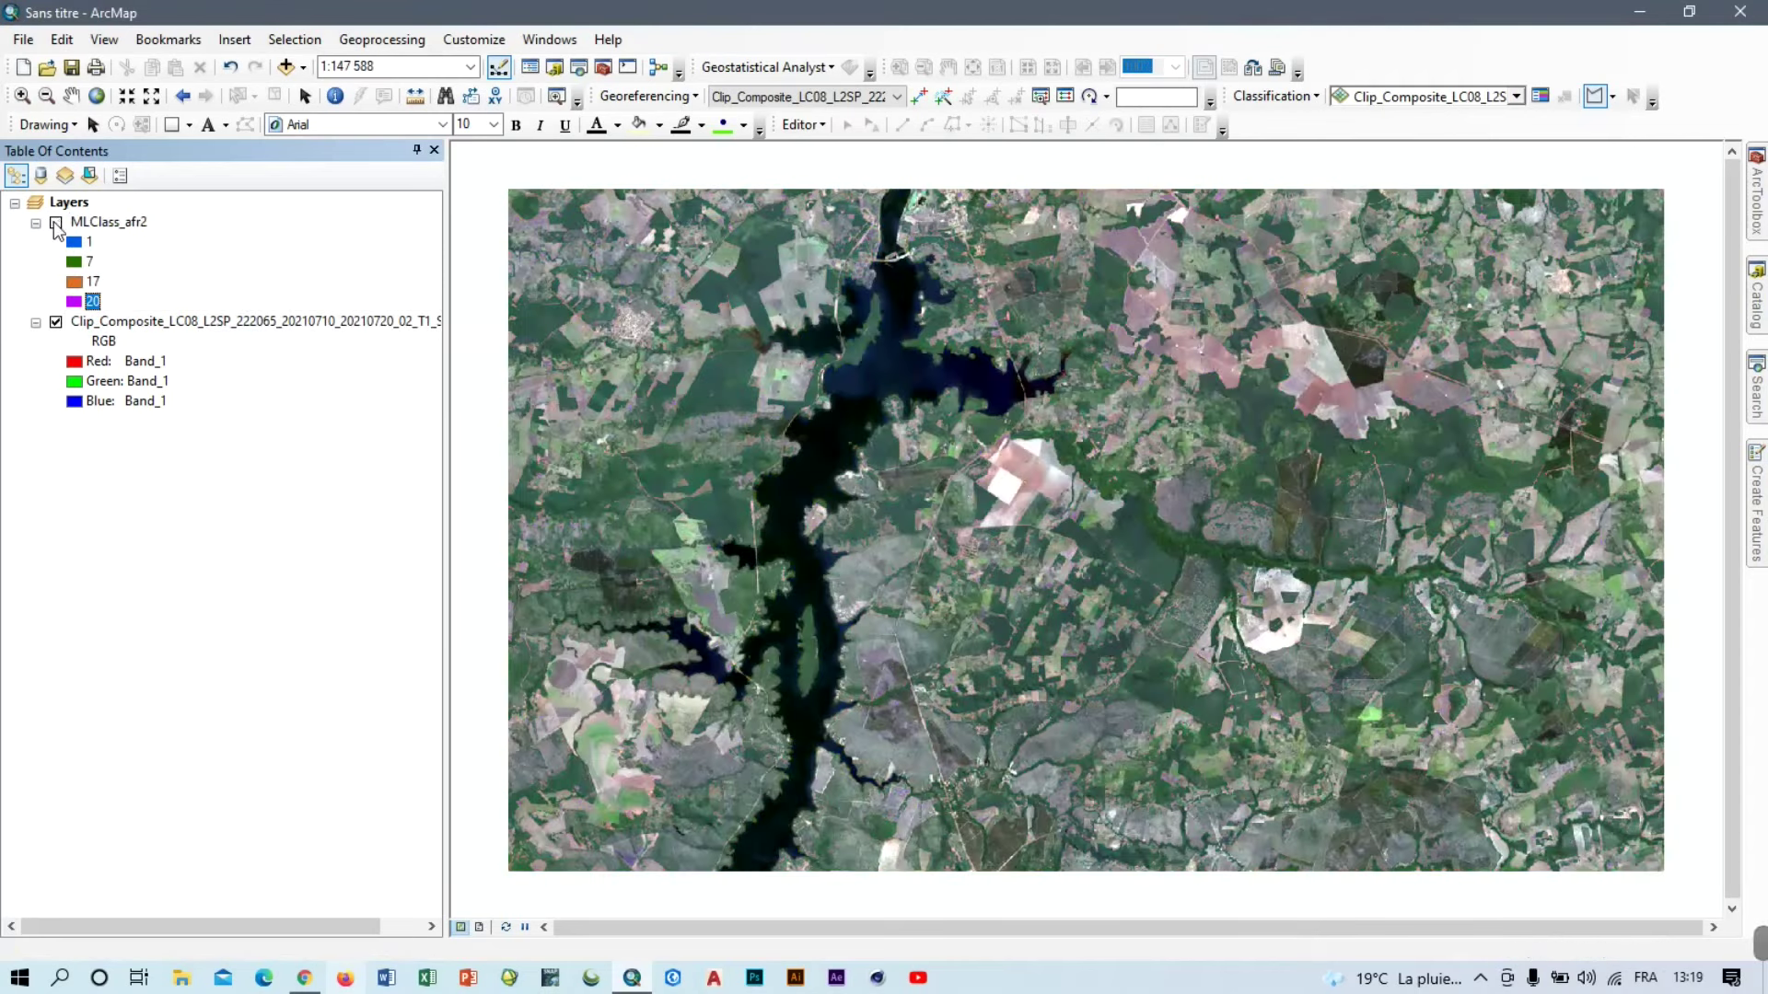
pyautogui.click(56, 223)
pyautogui.click(56, 223)
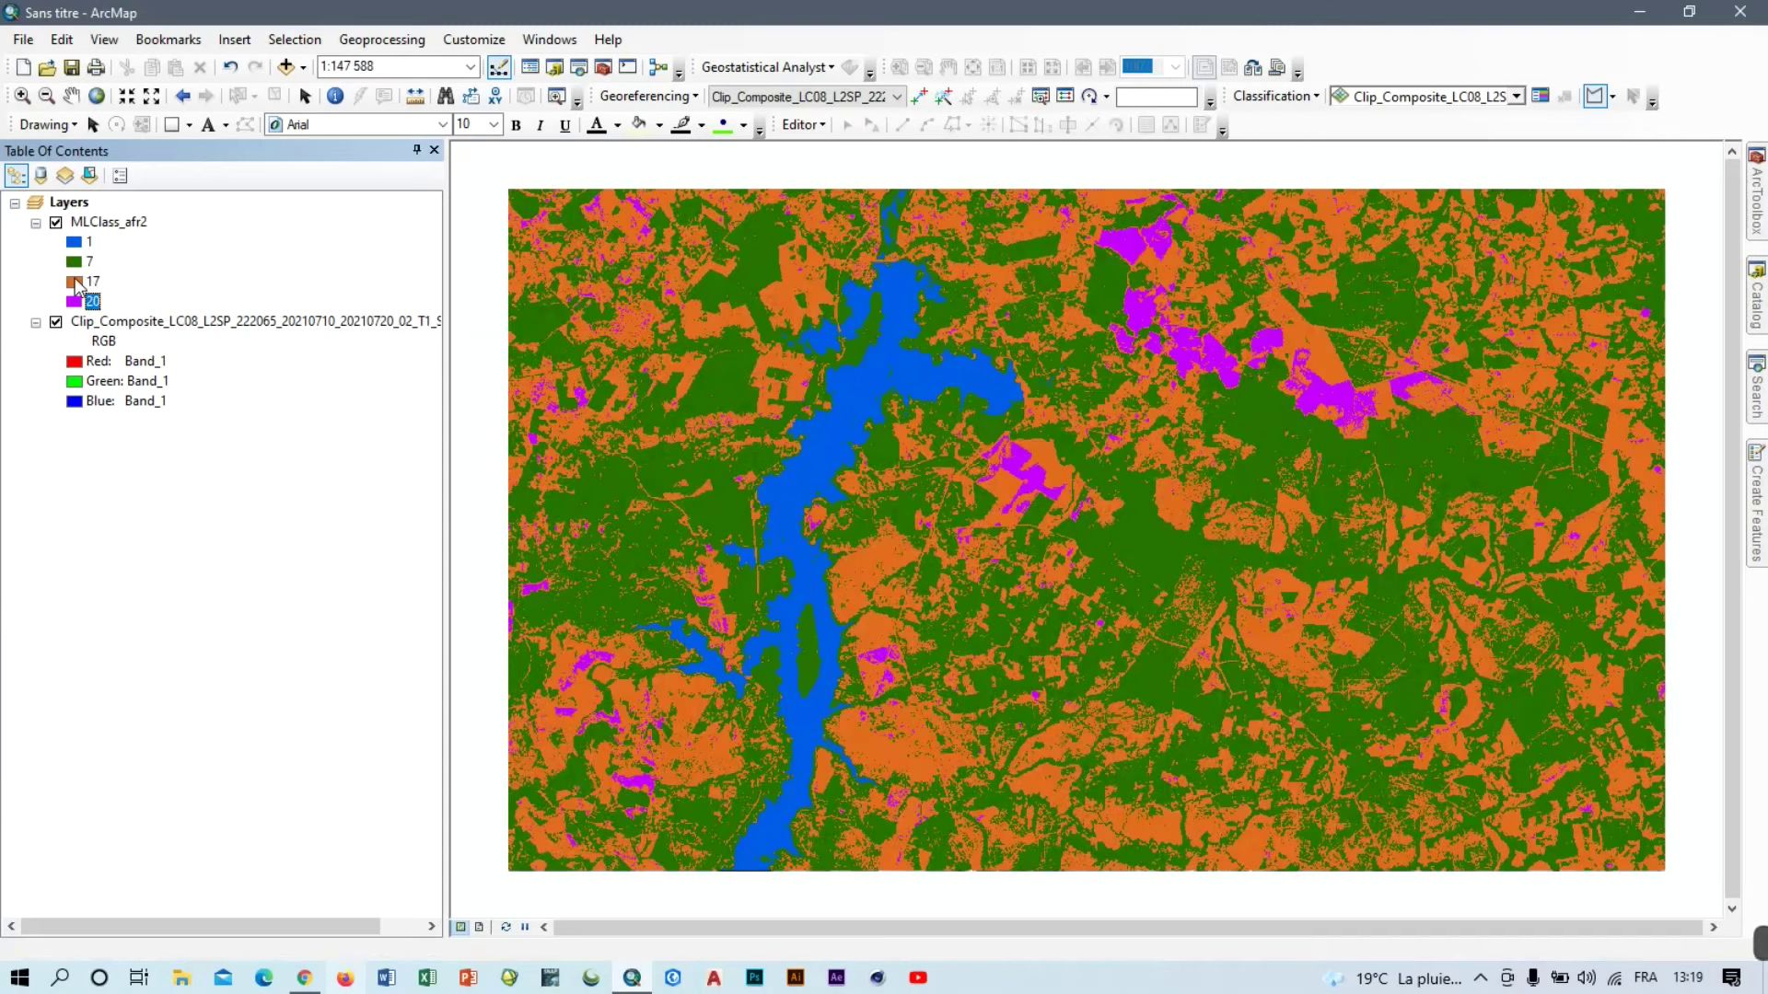
pyautogui.click(101, 224)
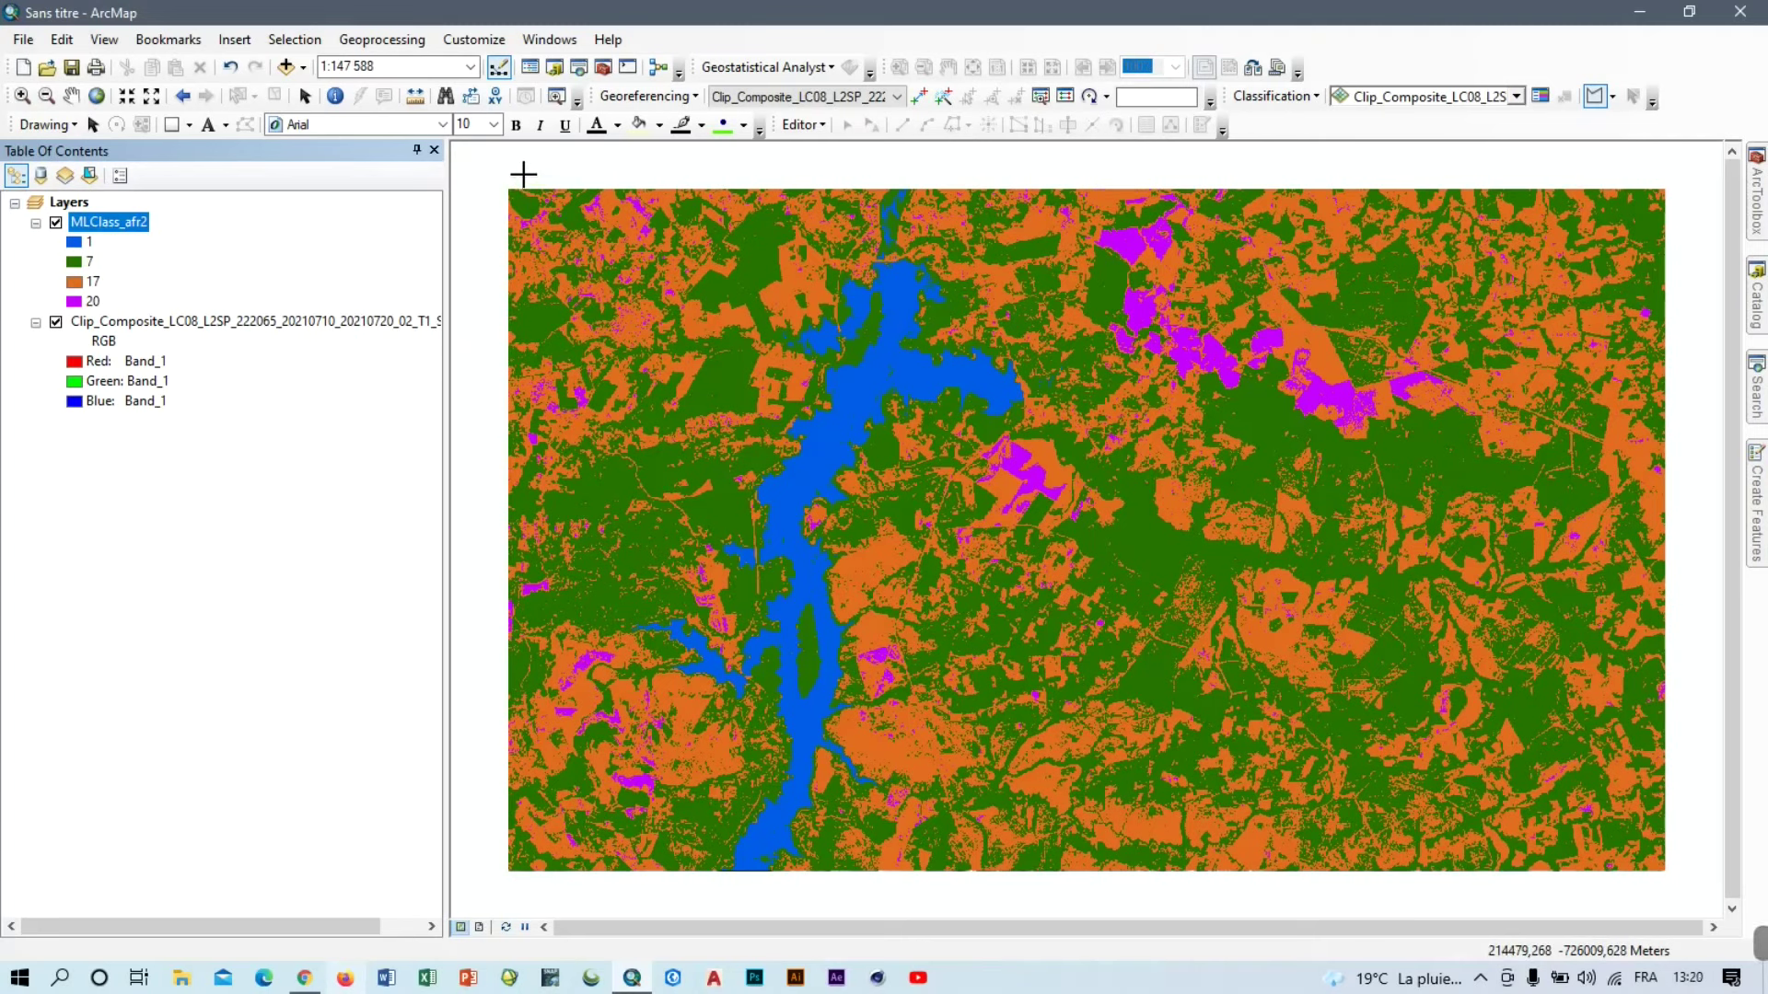
# Hide the MLClass_afr2 layer and run an Iso Cluster Unsupervised Classification on the clipped composite with 10 classes.
pyautogui.click(56, 222)
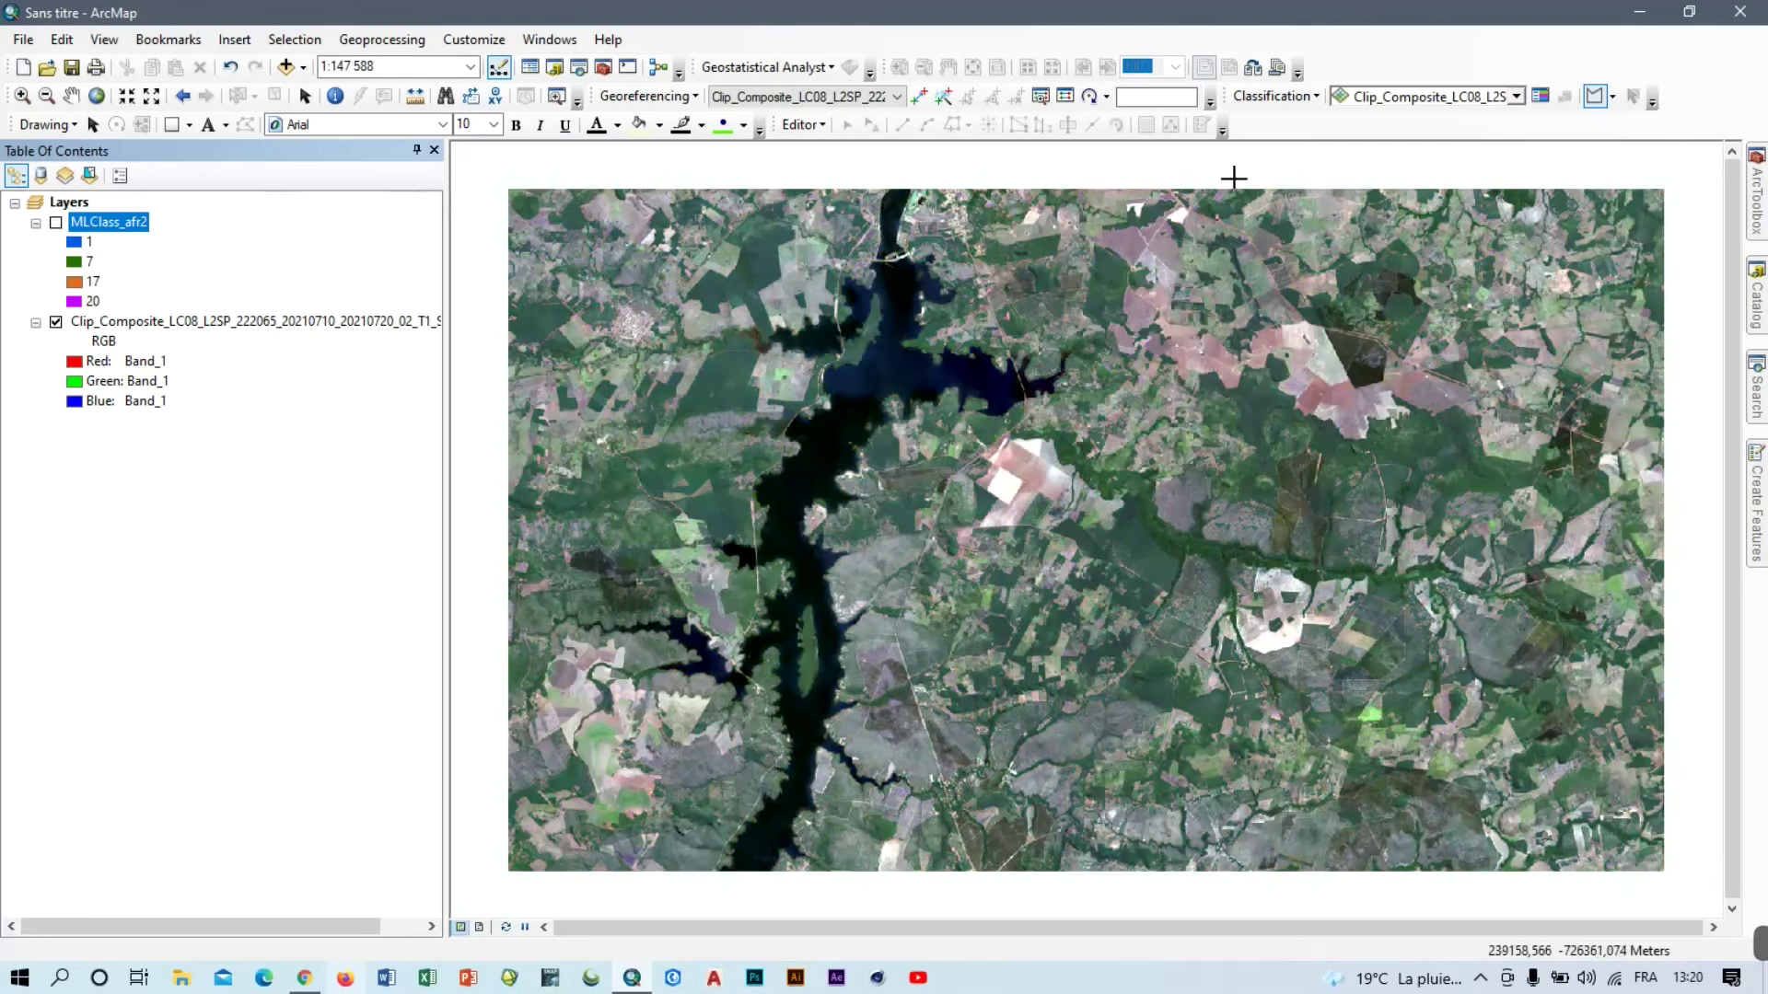
pyautogui.click(1279, 99)
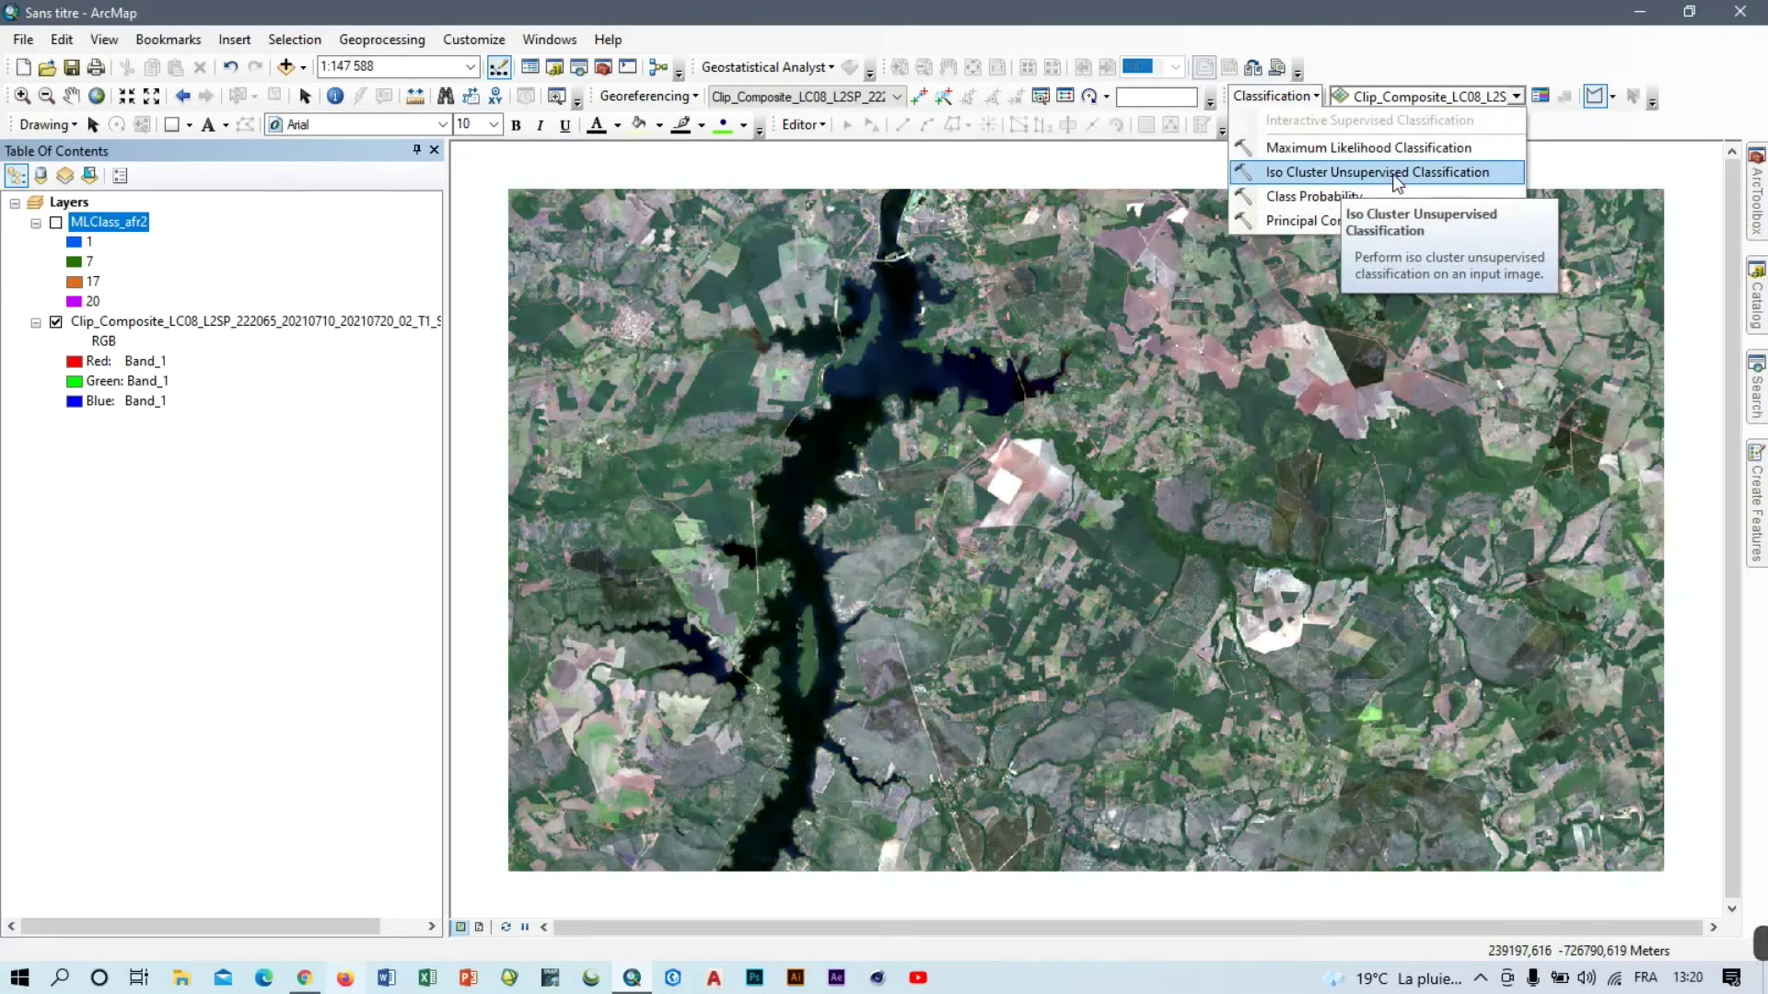
pyautogui.click(1436, 171)
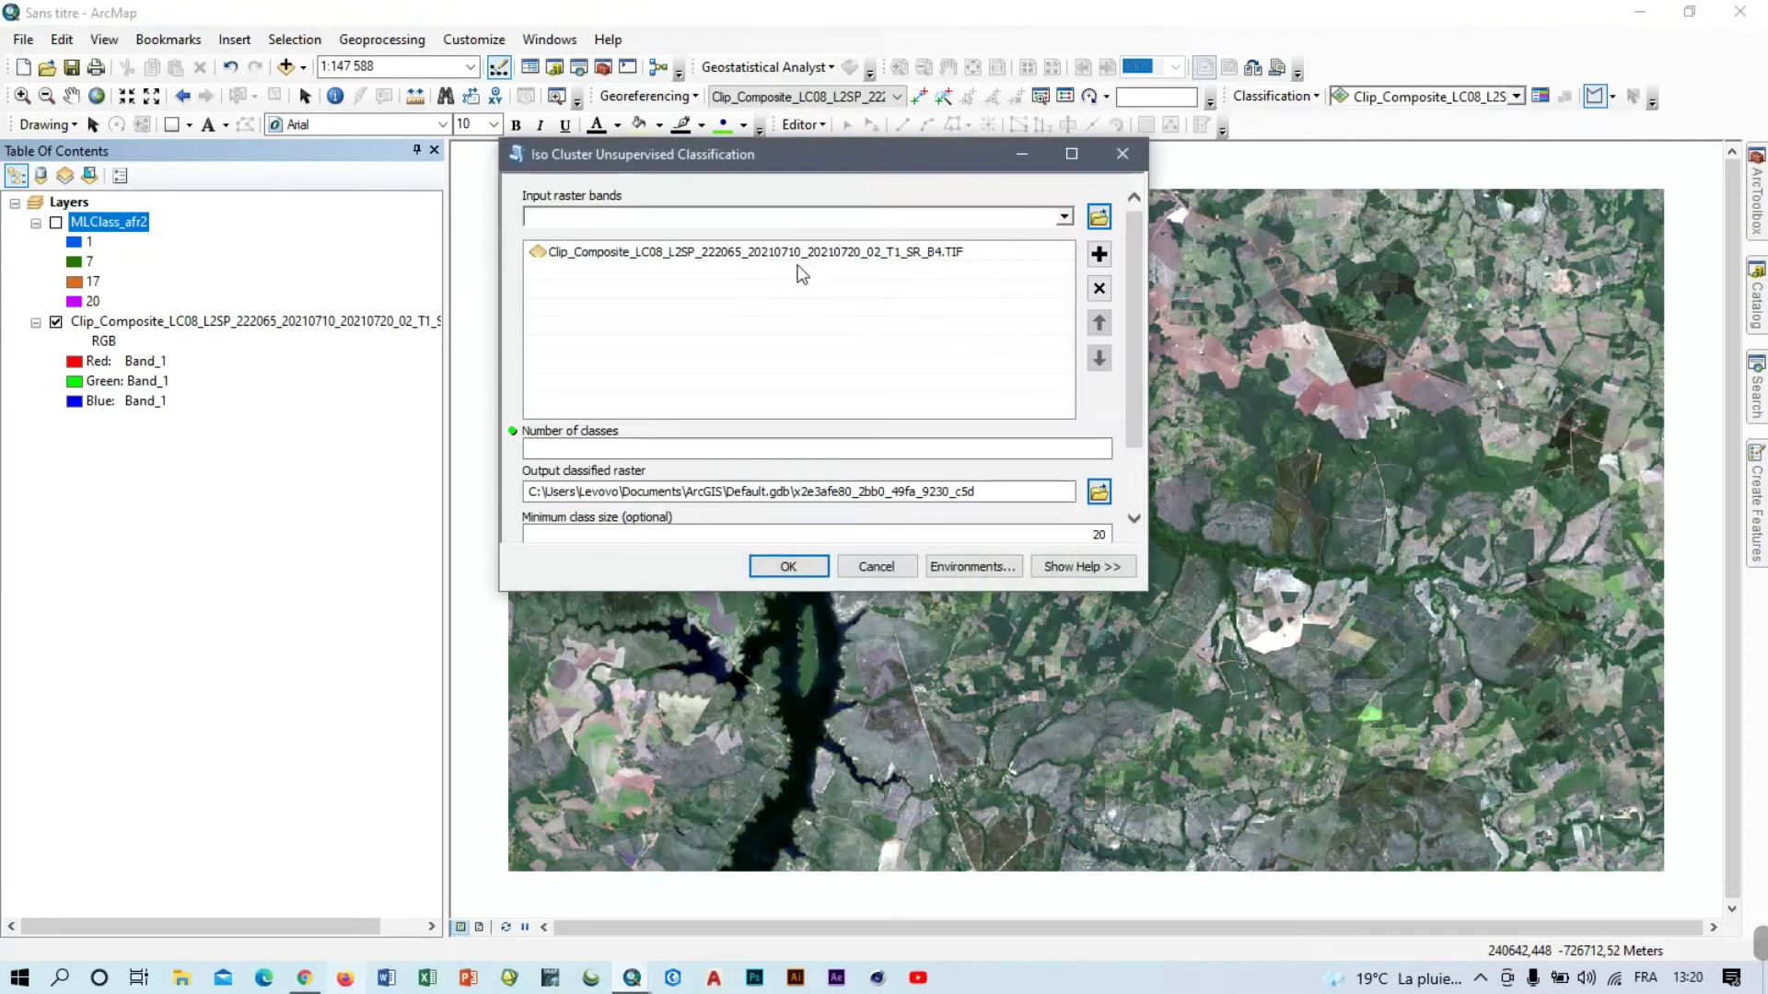
pyautogui.click(871, 256)
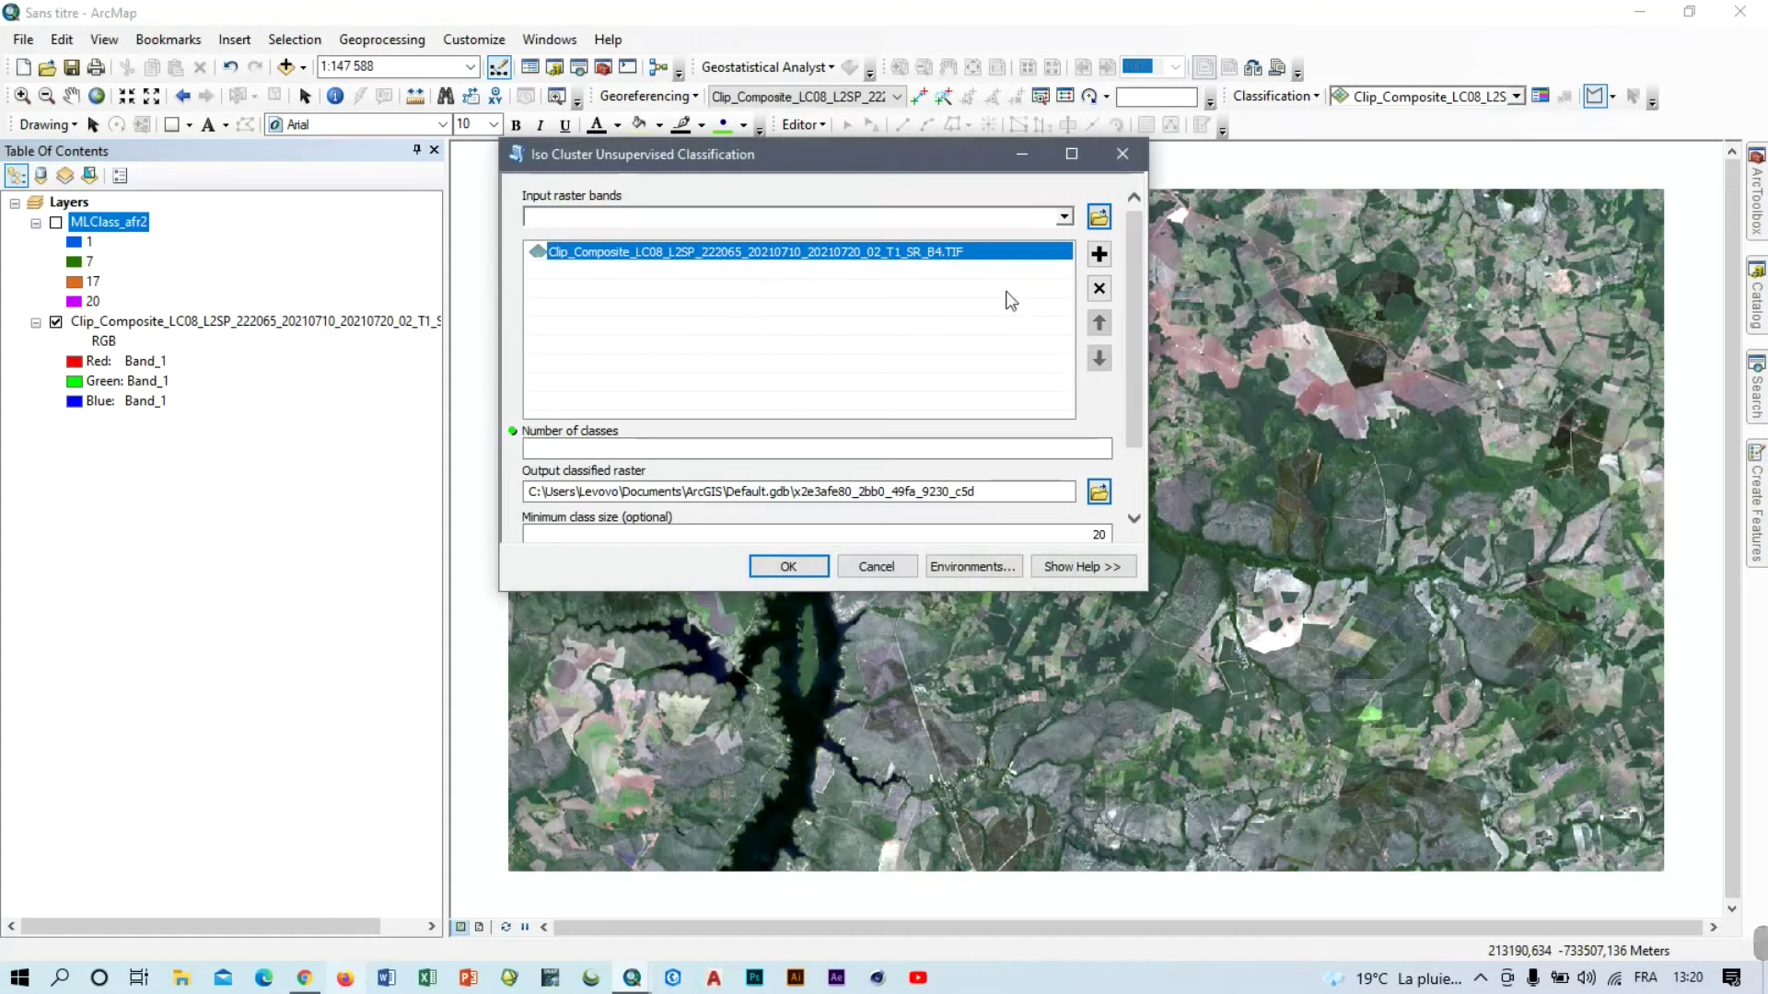
pyautogui.click(619, 449)
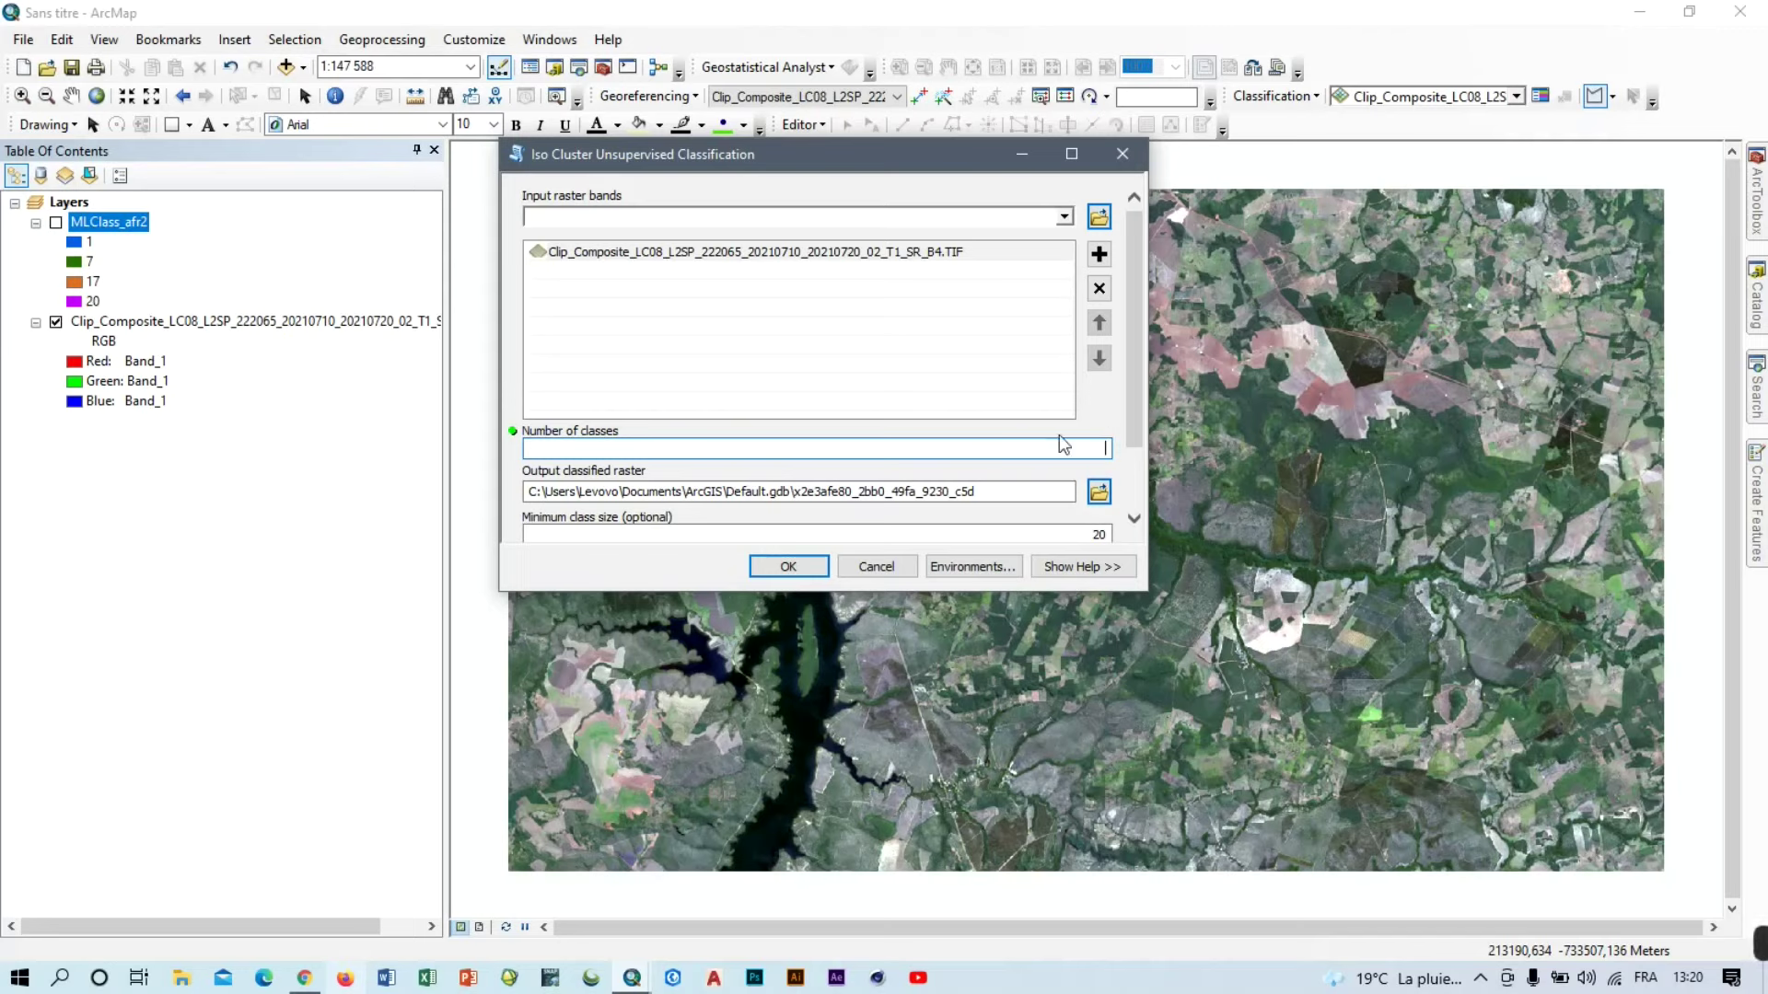
pyautogui.write('10')
pyautogui.scroll(-2, 1130, 379)
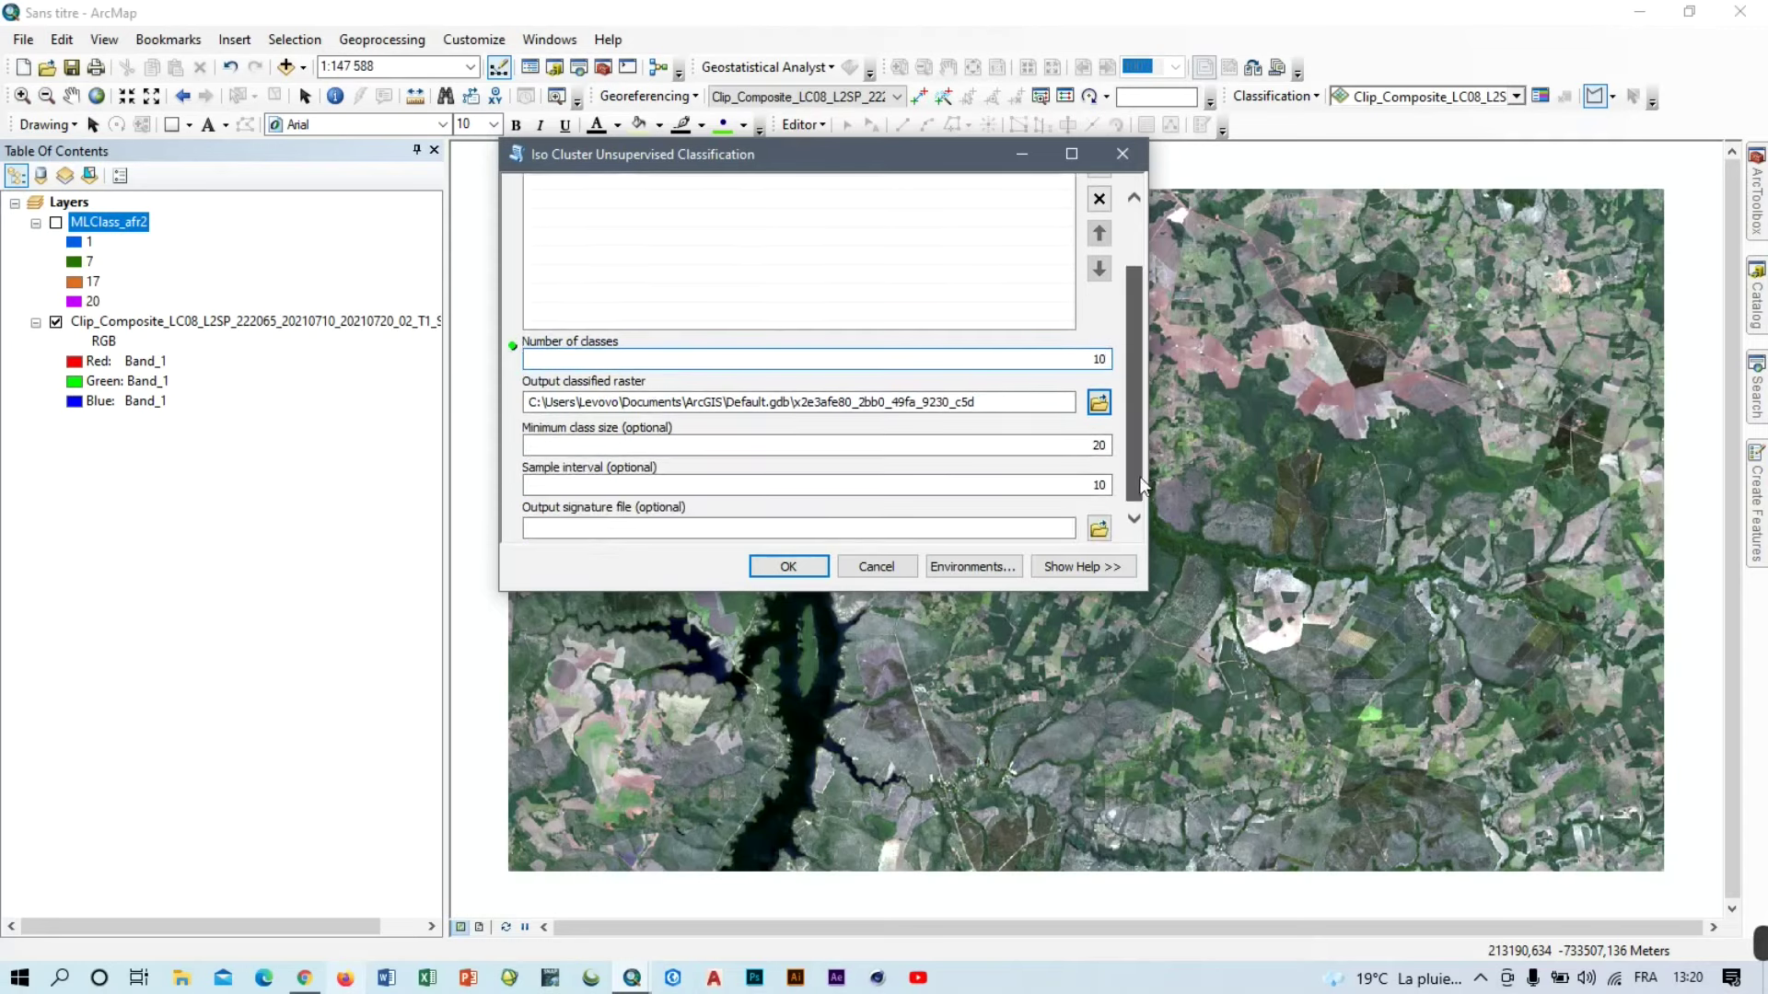
pyautogui.click(788, 567)
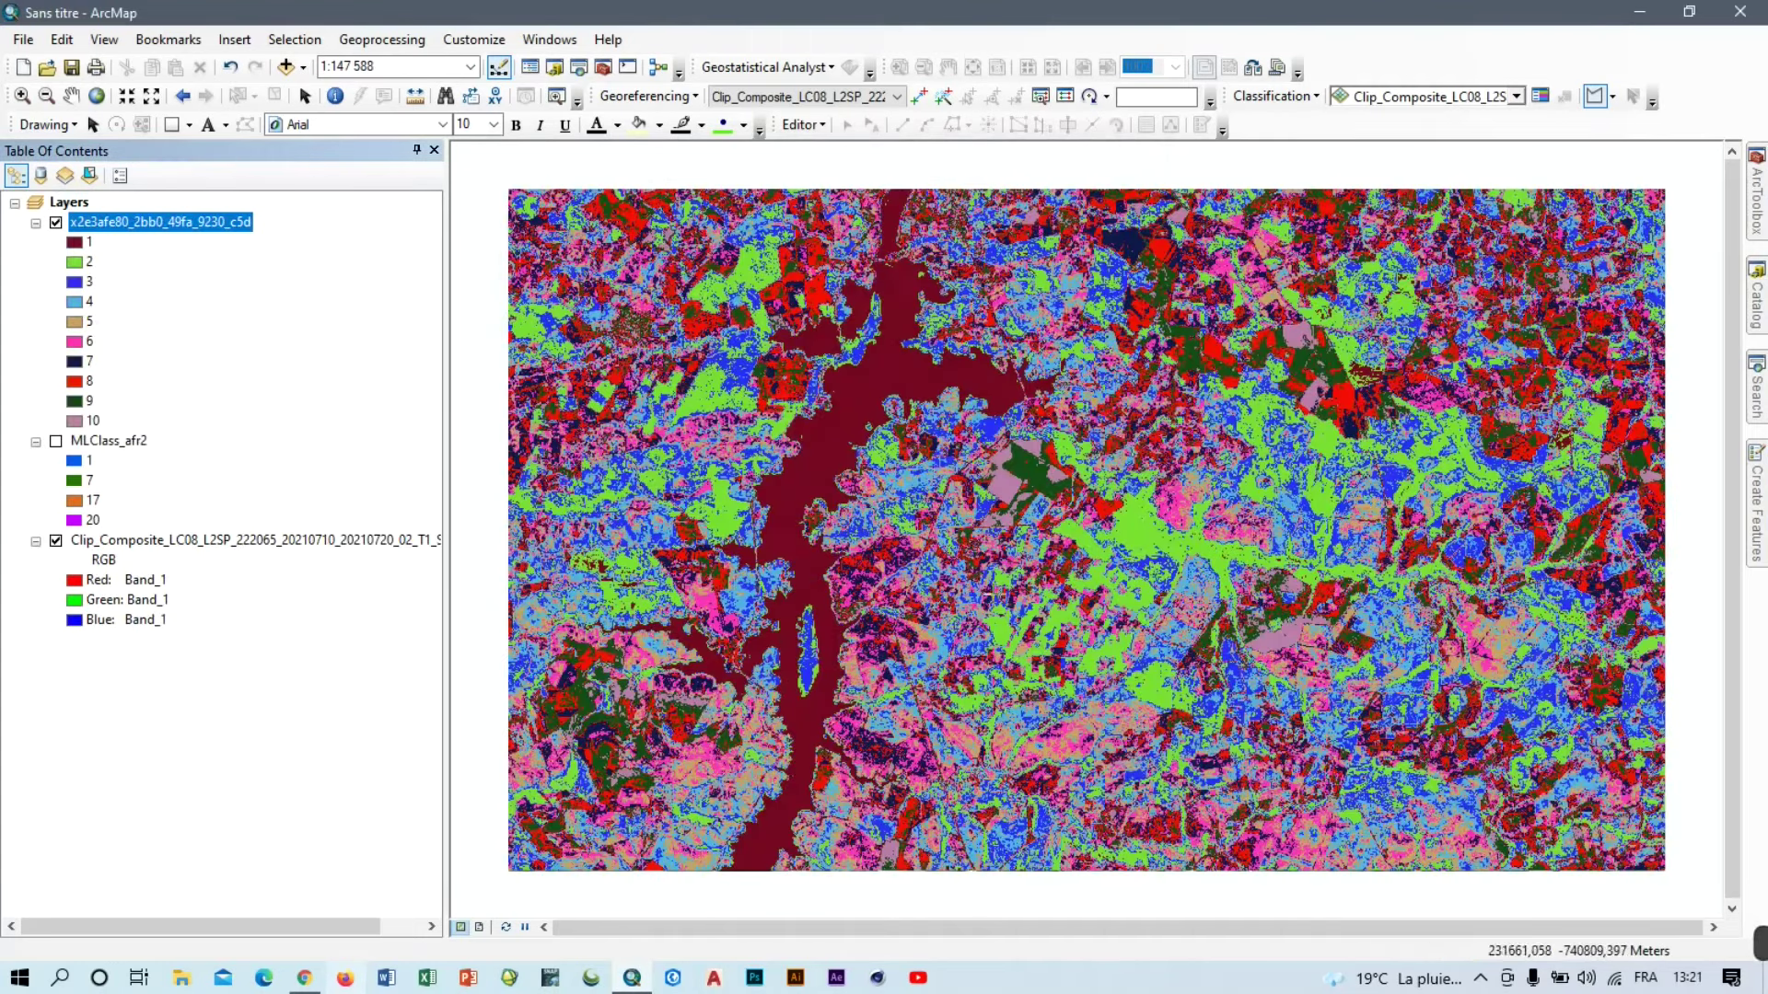
# Set the fill color of class 1 in the unsupervised classification layer to dark blue.
pyautogui.doubleClick(76, 242)
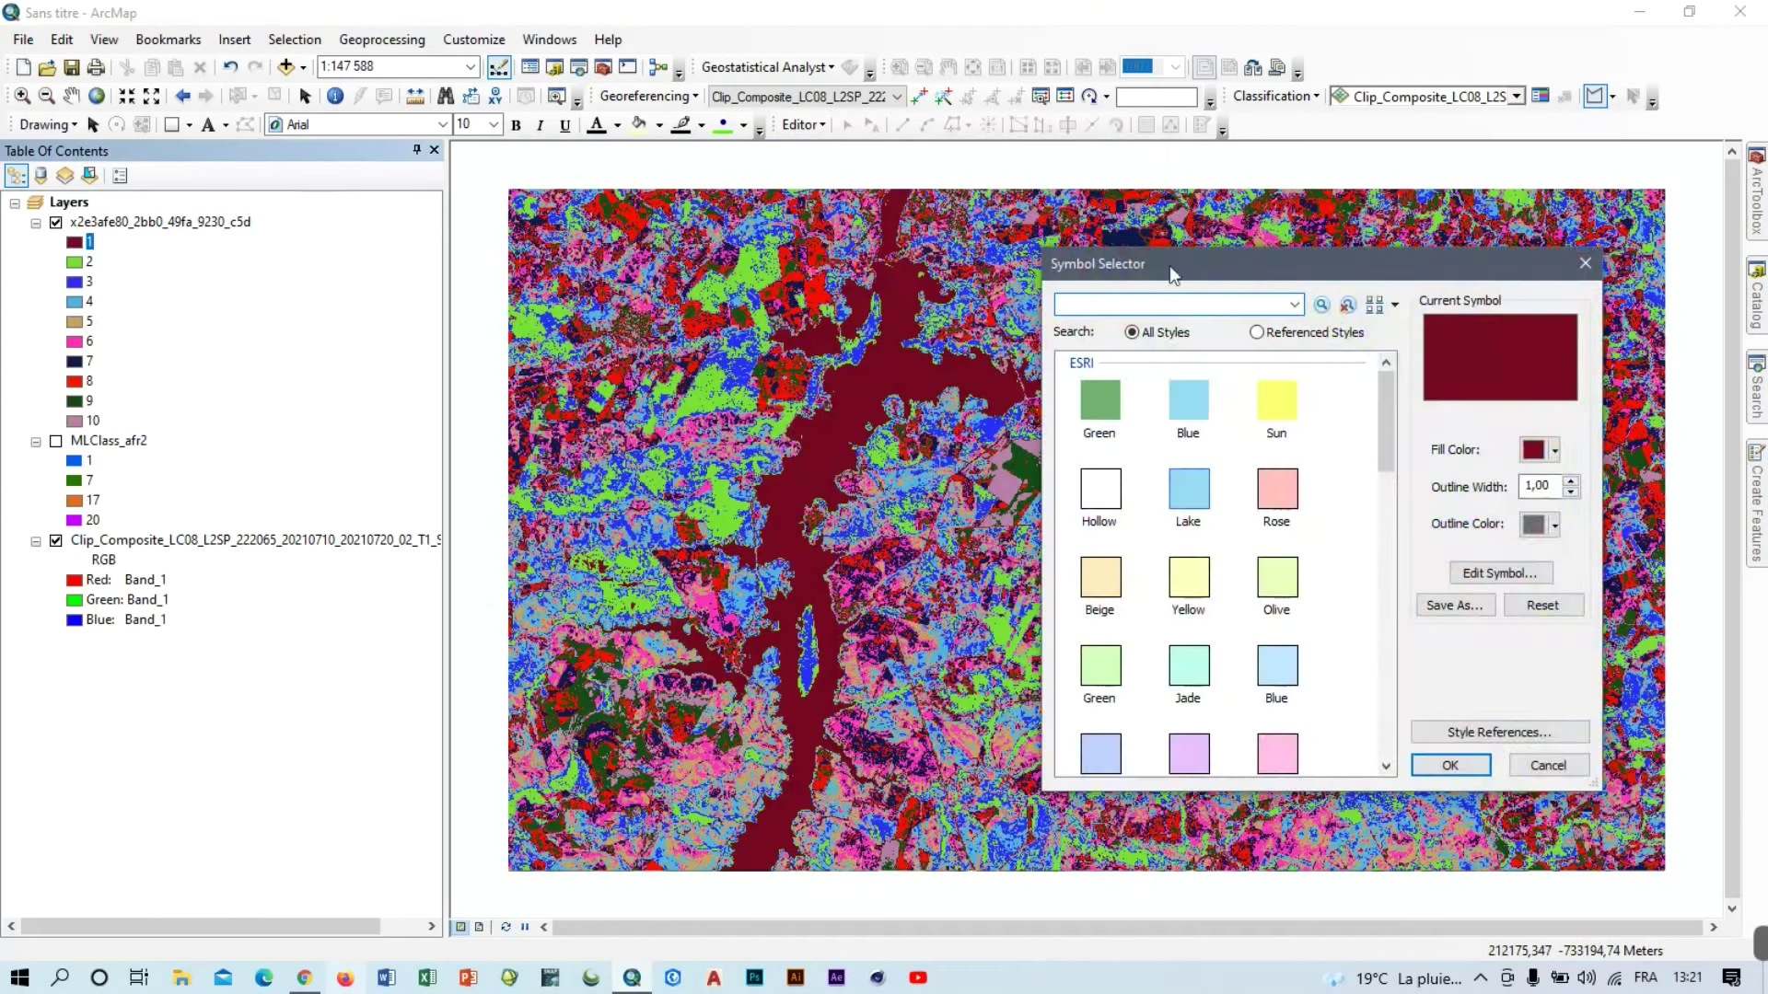
pyautogui.click(1554, 450)
pyautogui.click(1508, 589)
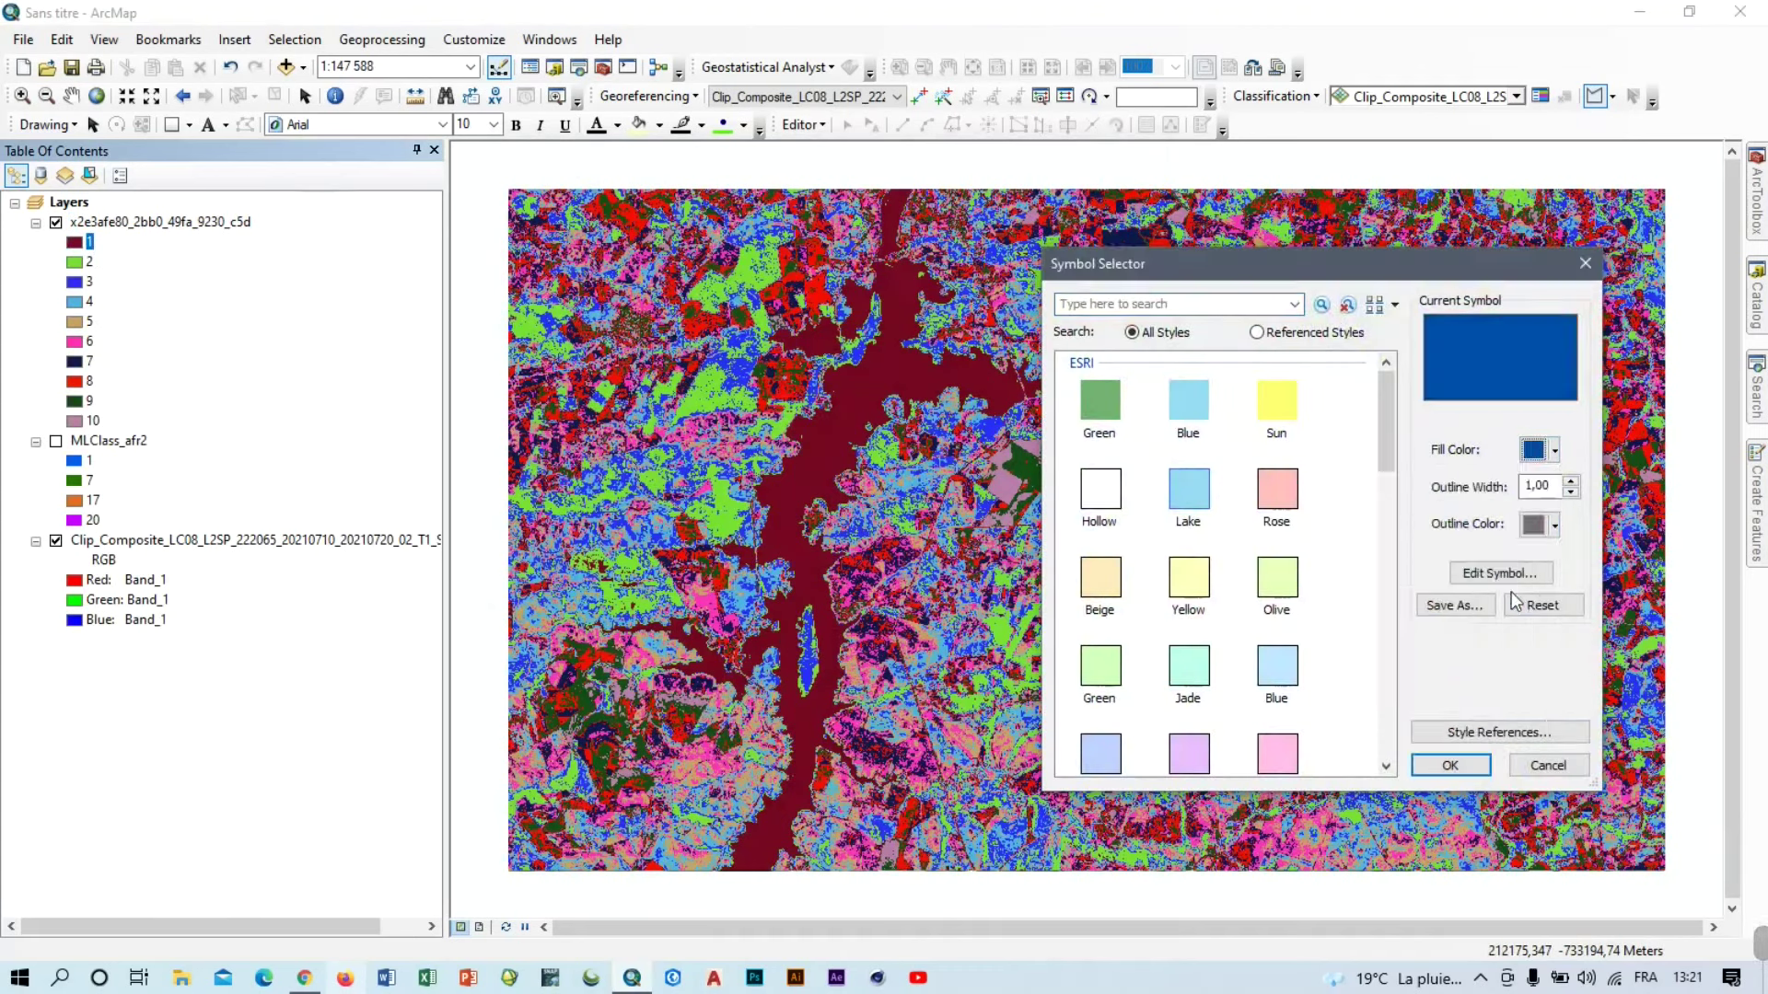
pyautogui.click(1450, 766)
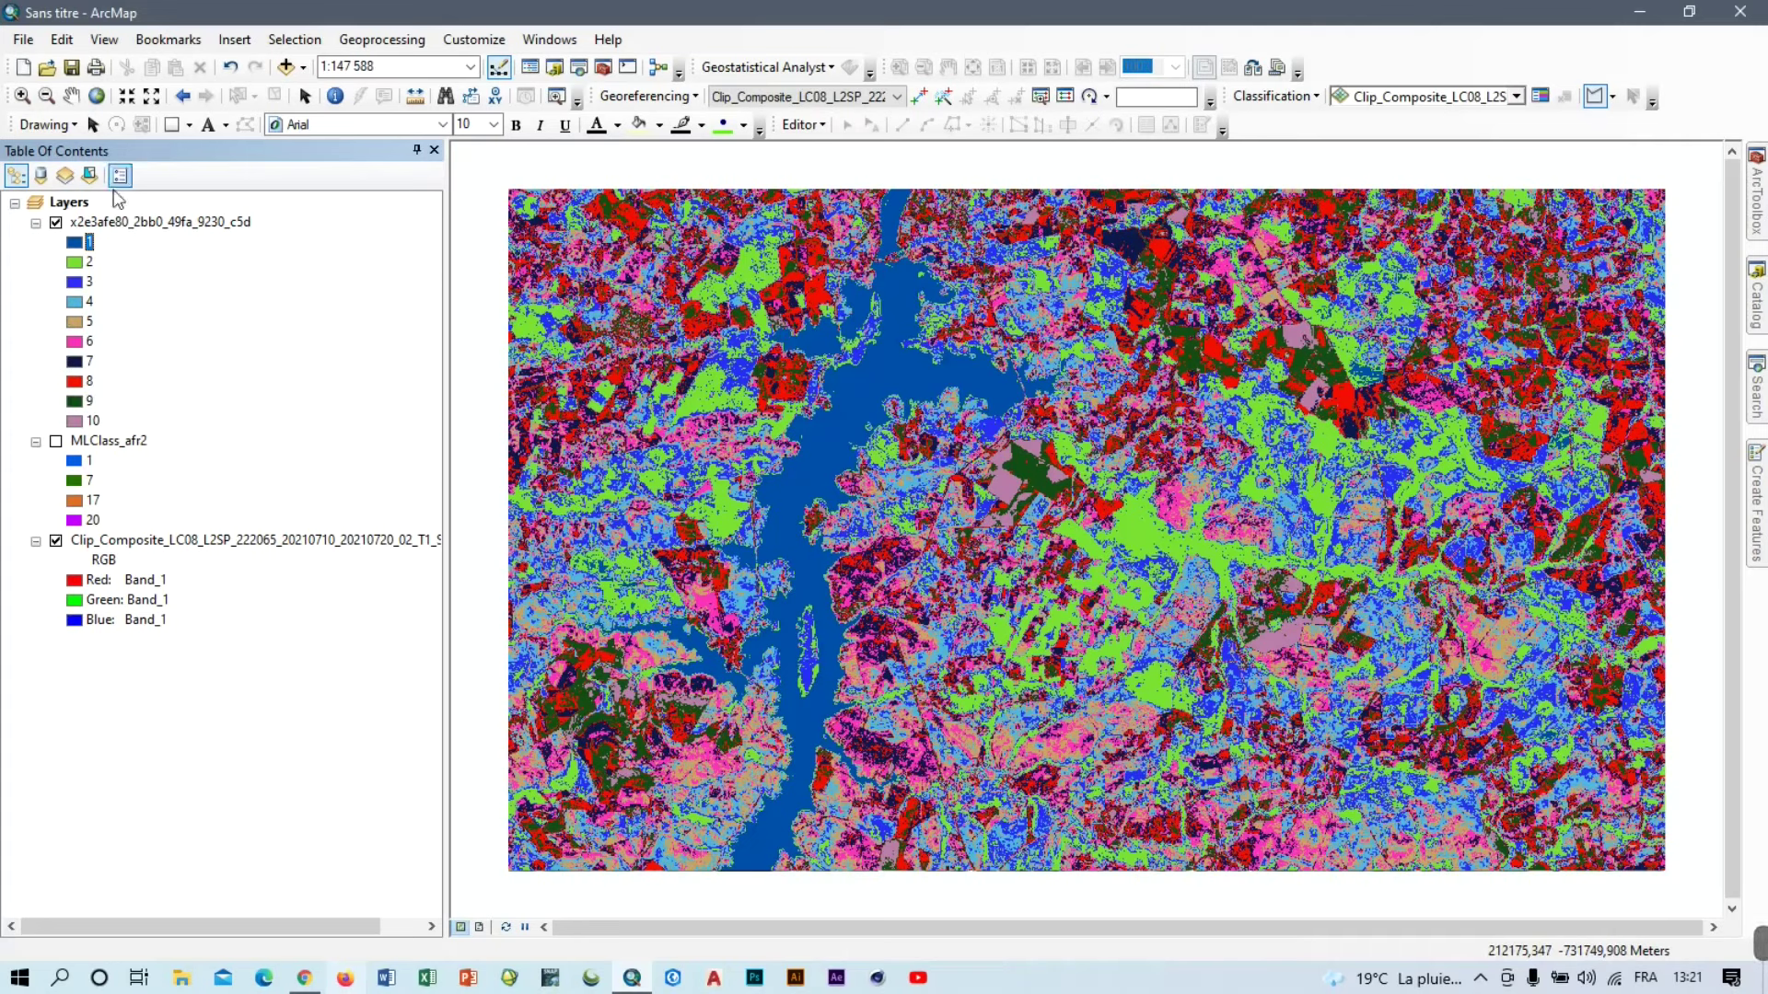
# Open the Image Analysis window and swipe the unsupervised classification layer to compare it with the composite image beneath.
pyautogui.click(102, 222)
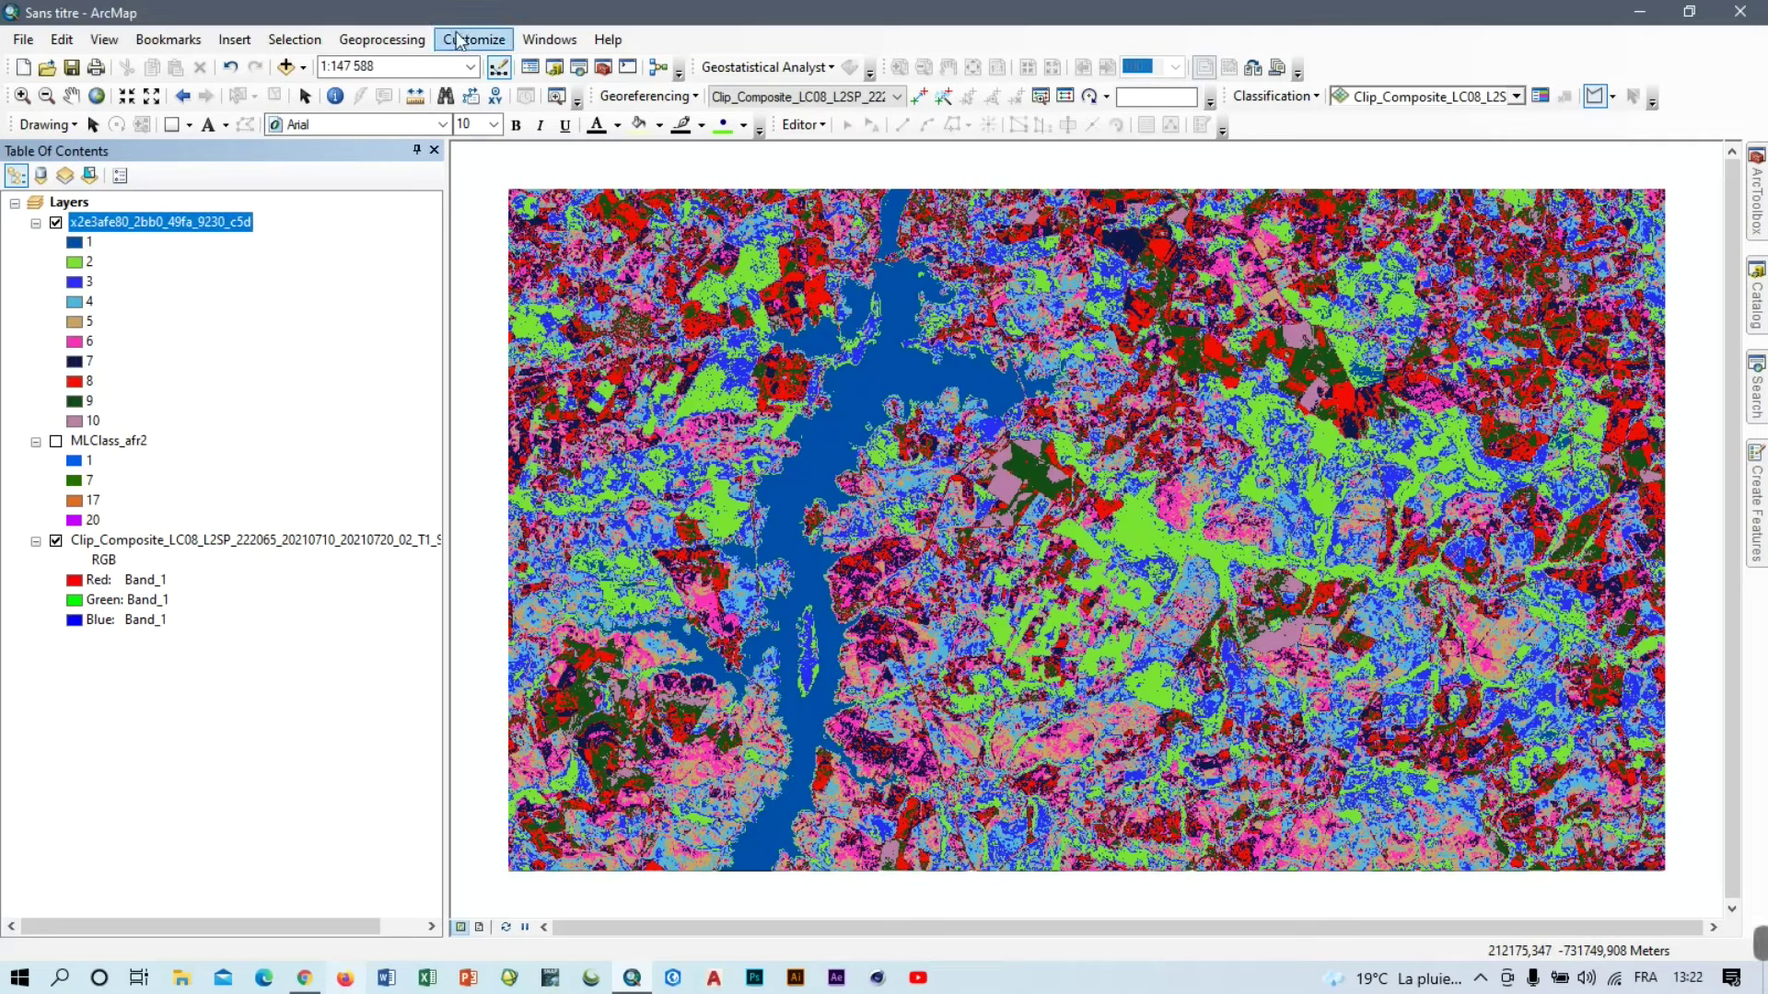
pyautogui.click(550, 42)
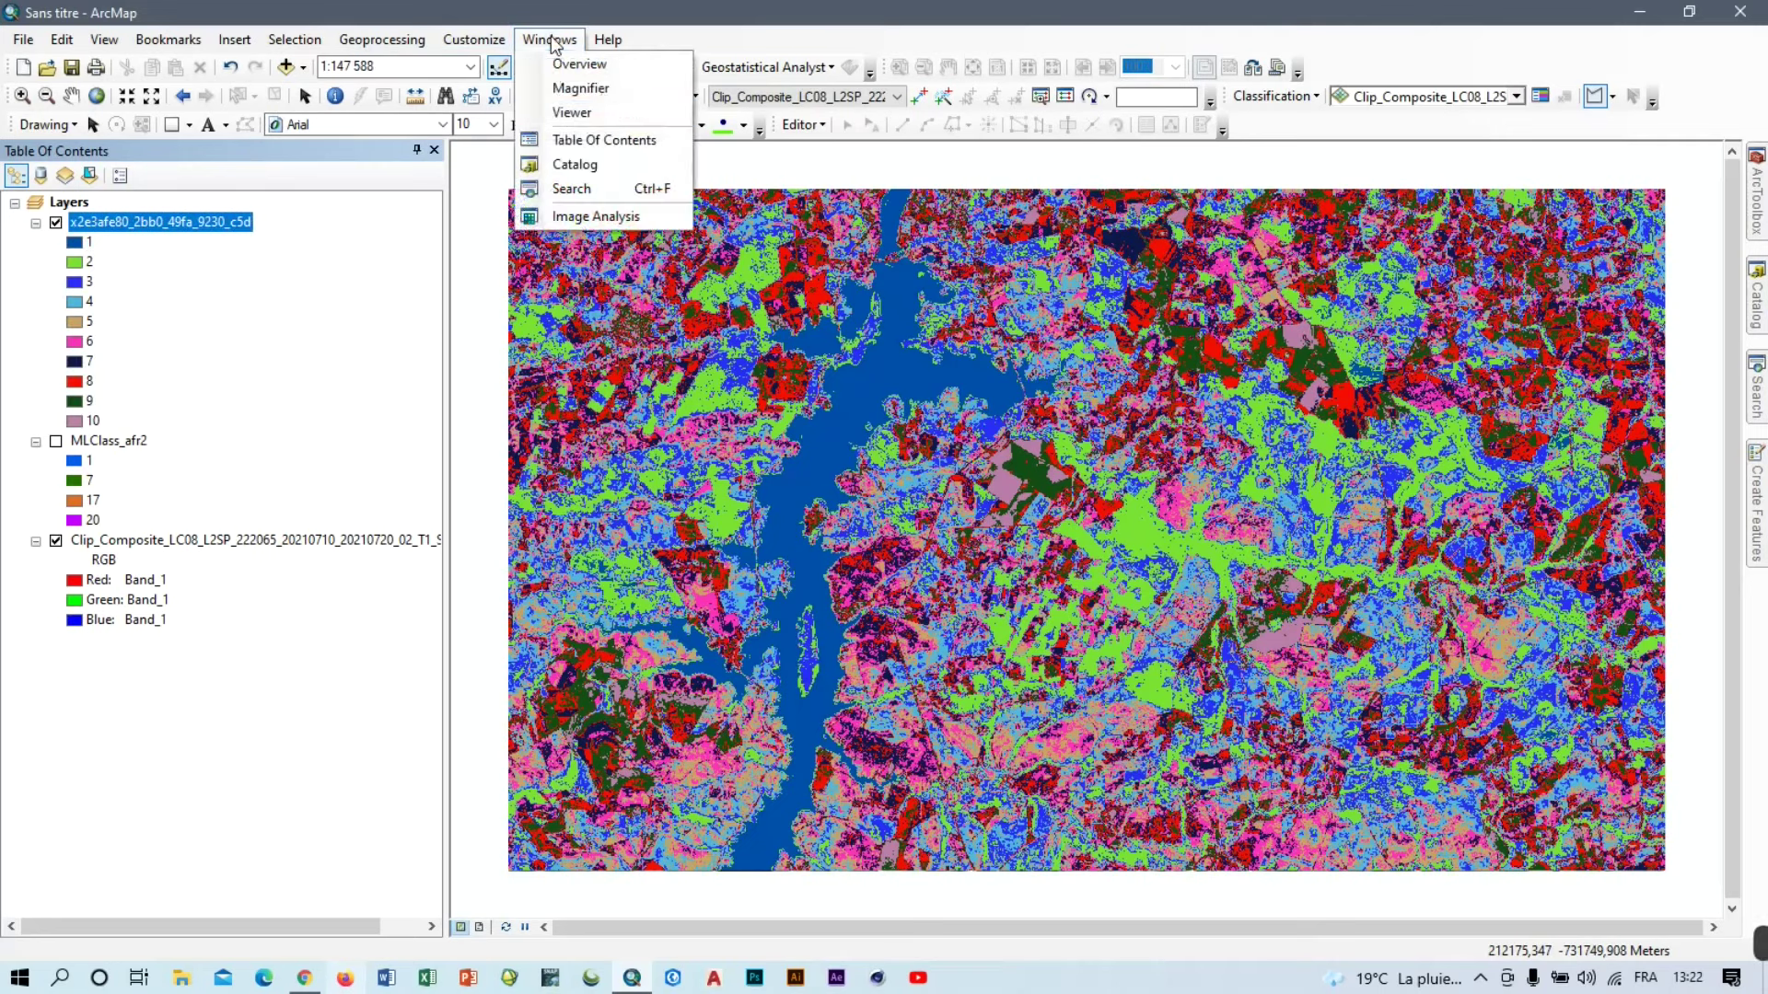
pyautogui.click(596, 215)
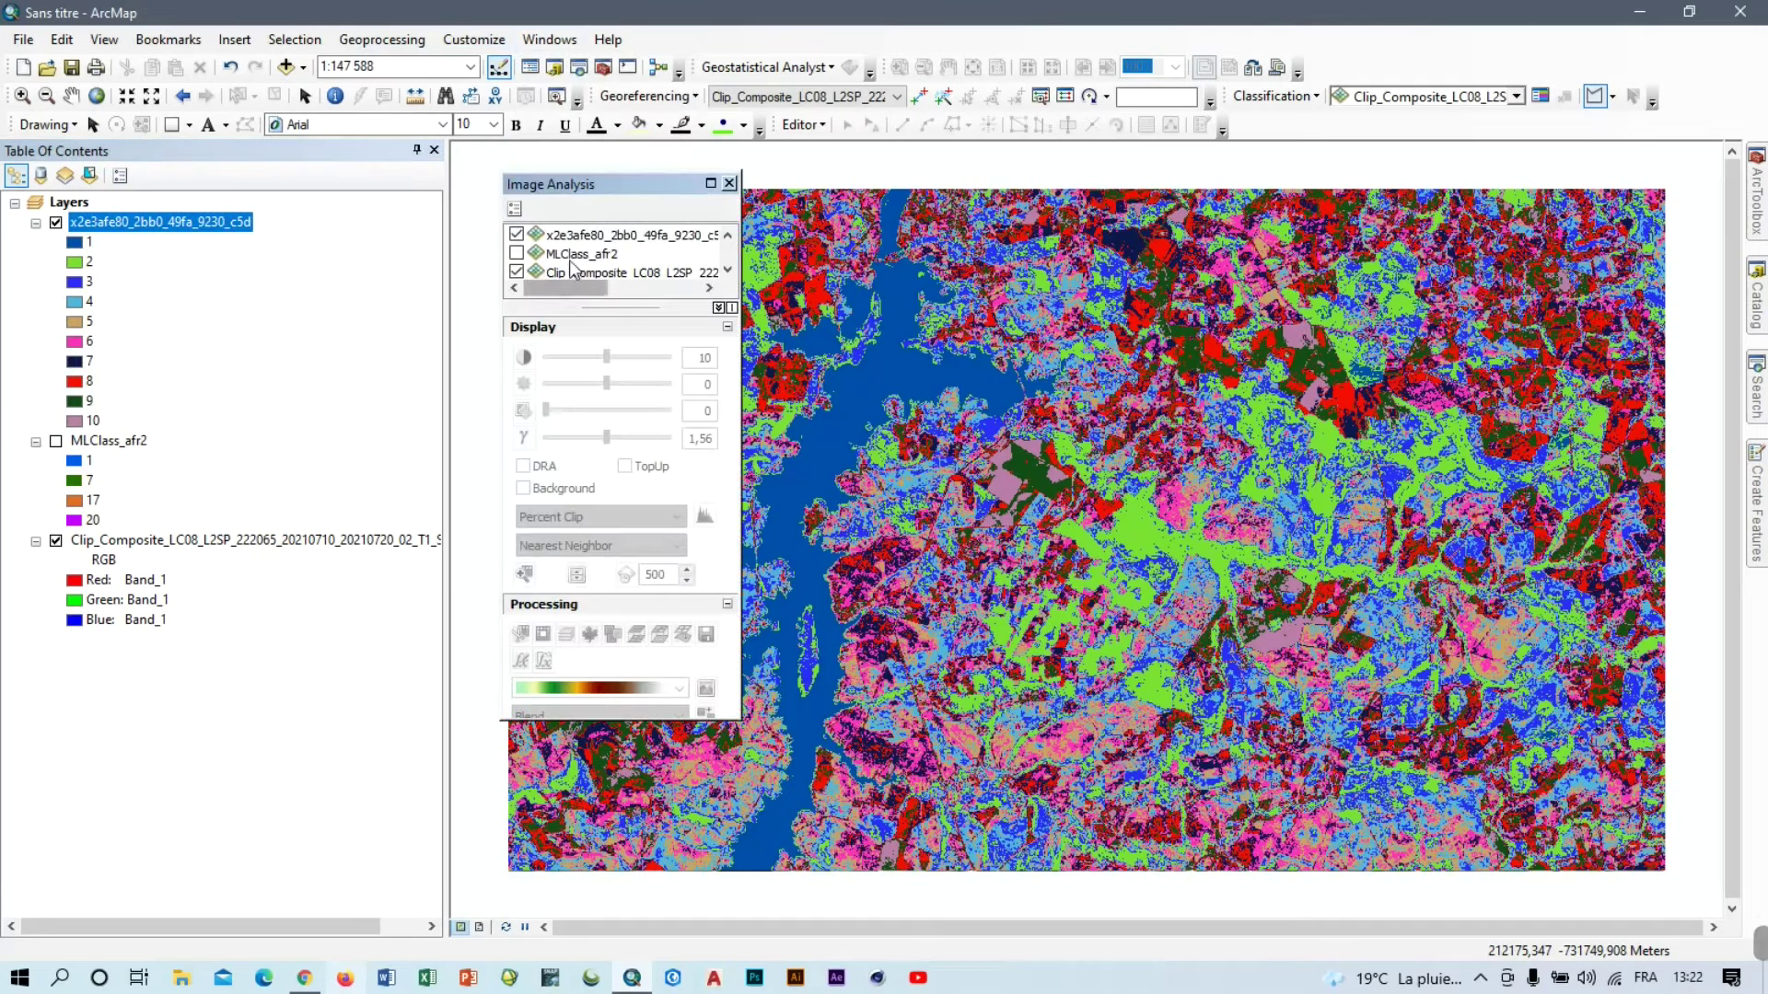
pyautogui.click(589, 234)
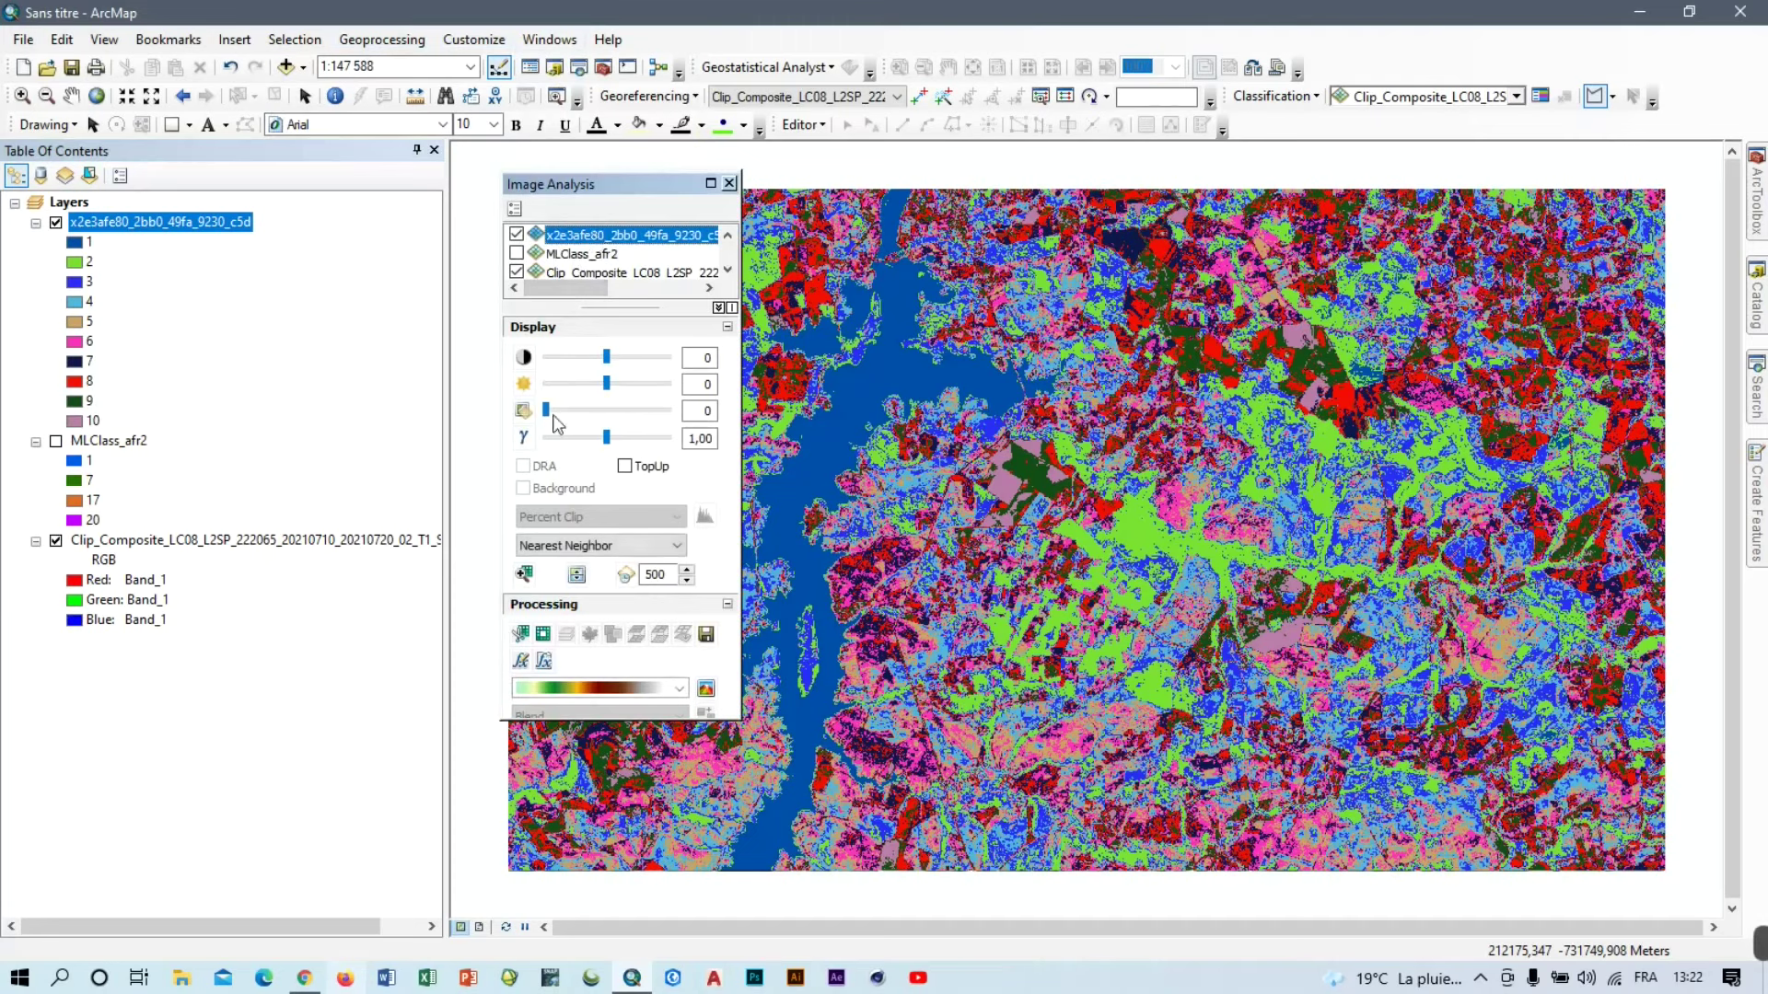
pyautogui.click(576, 575)
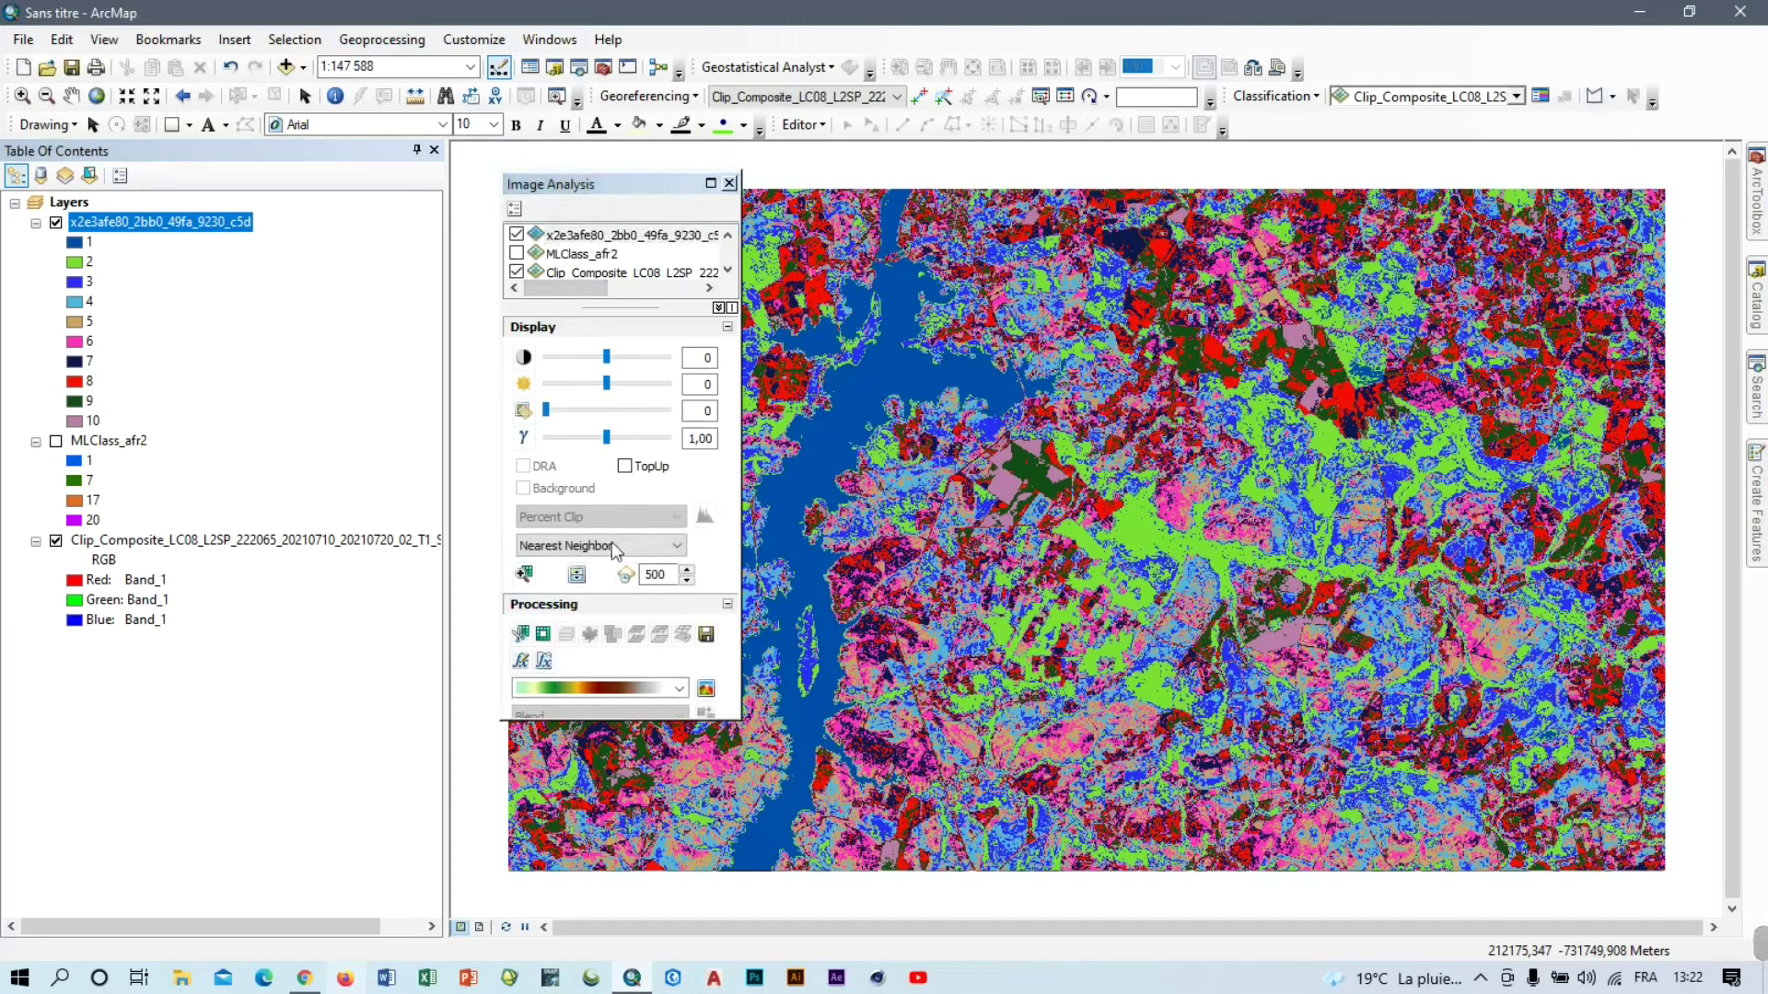
pyautogui.moveTo(1041, 197); pyautogui.dragTo(1190, 187)
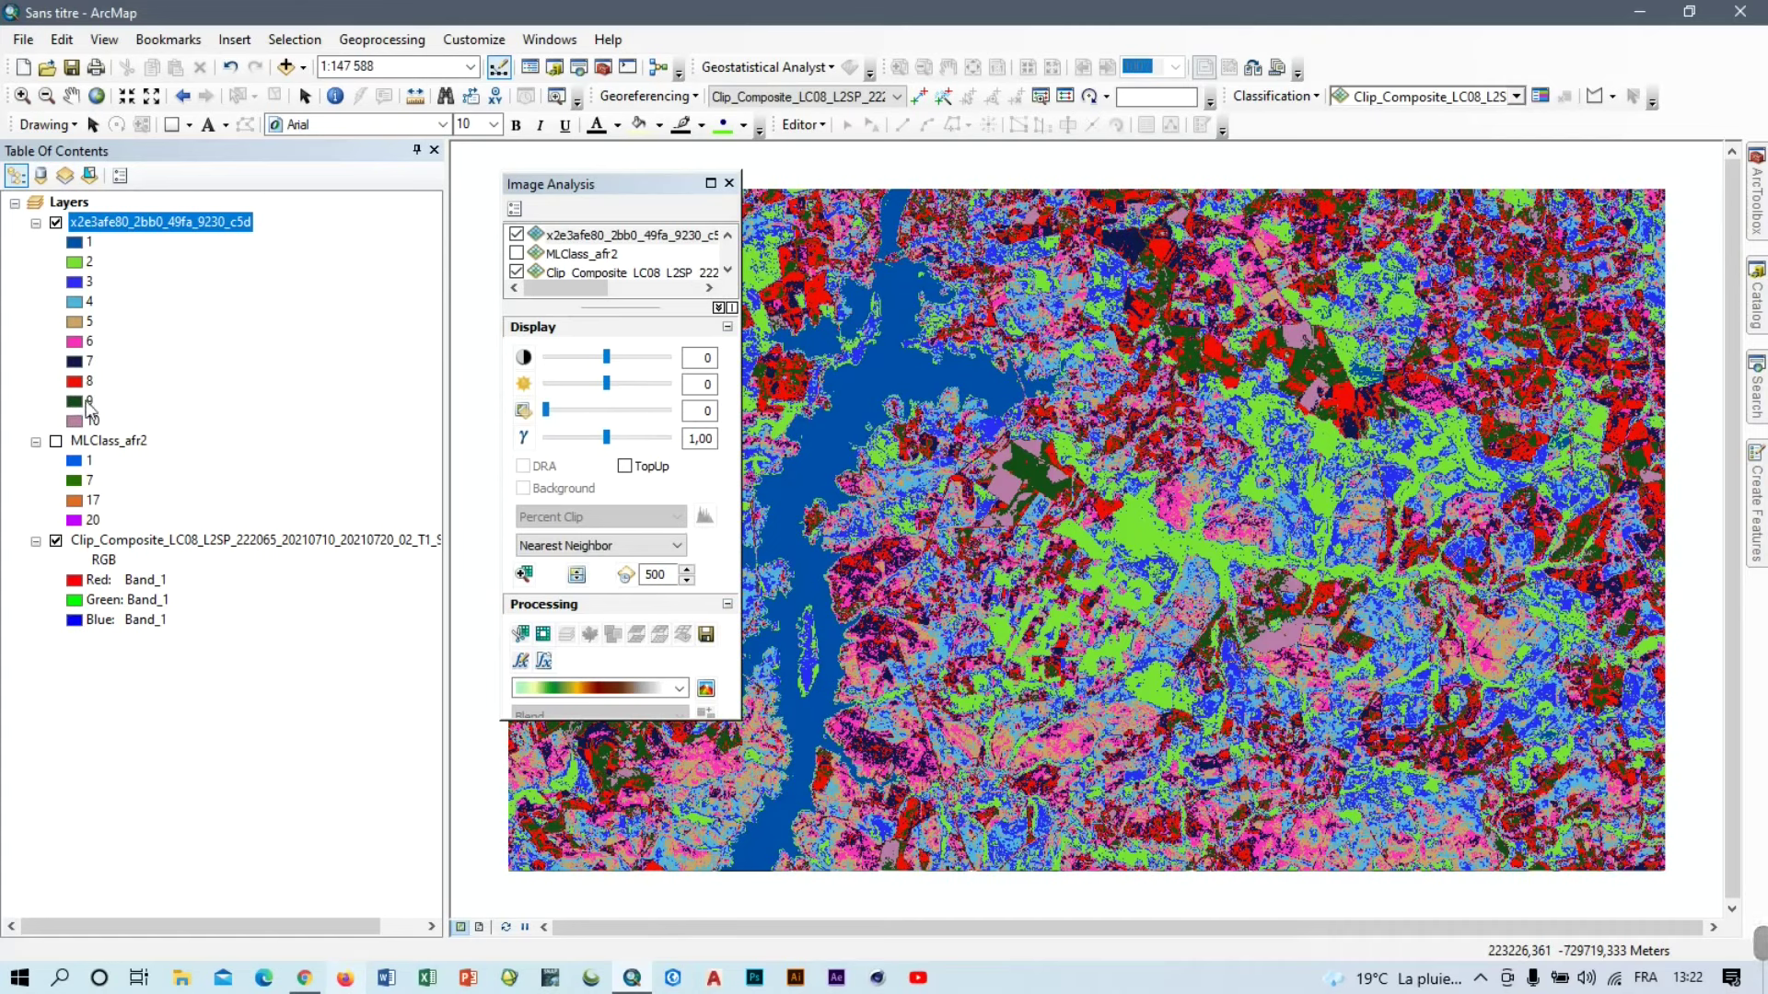
pyautogui.moveTo(1067, 189)
pyautogui.mouseDown()
pyautogui.moveTo(1070, 619)
pyautogui.moveTo(1090, 185)
pyautogui.mouseUp()
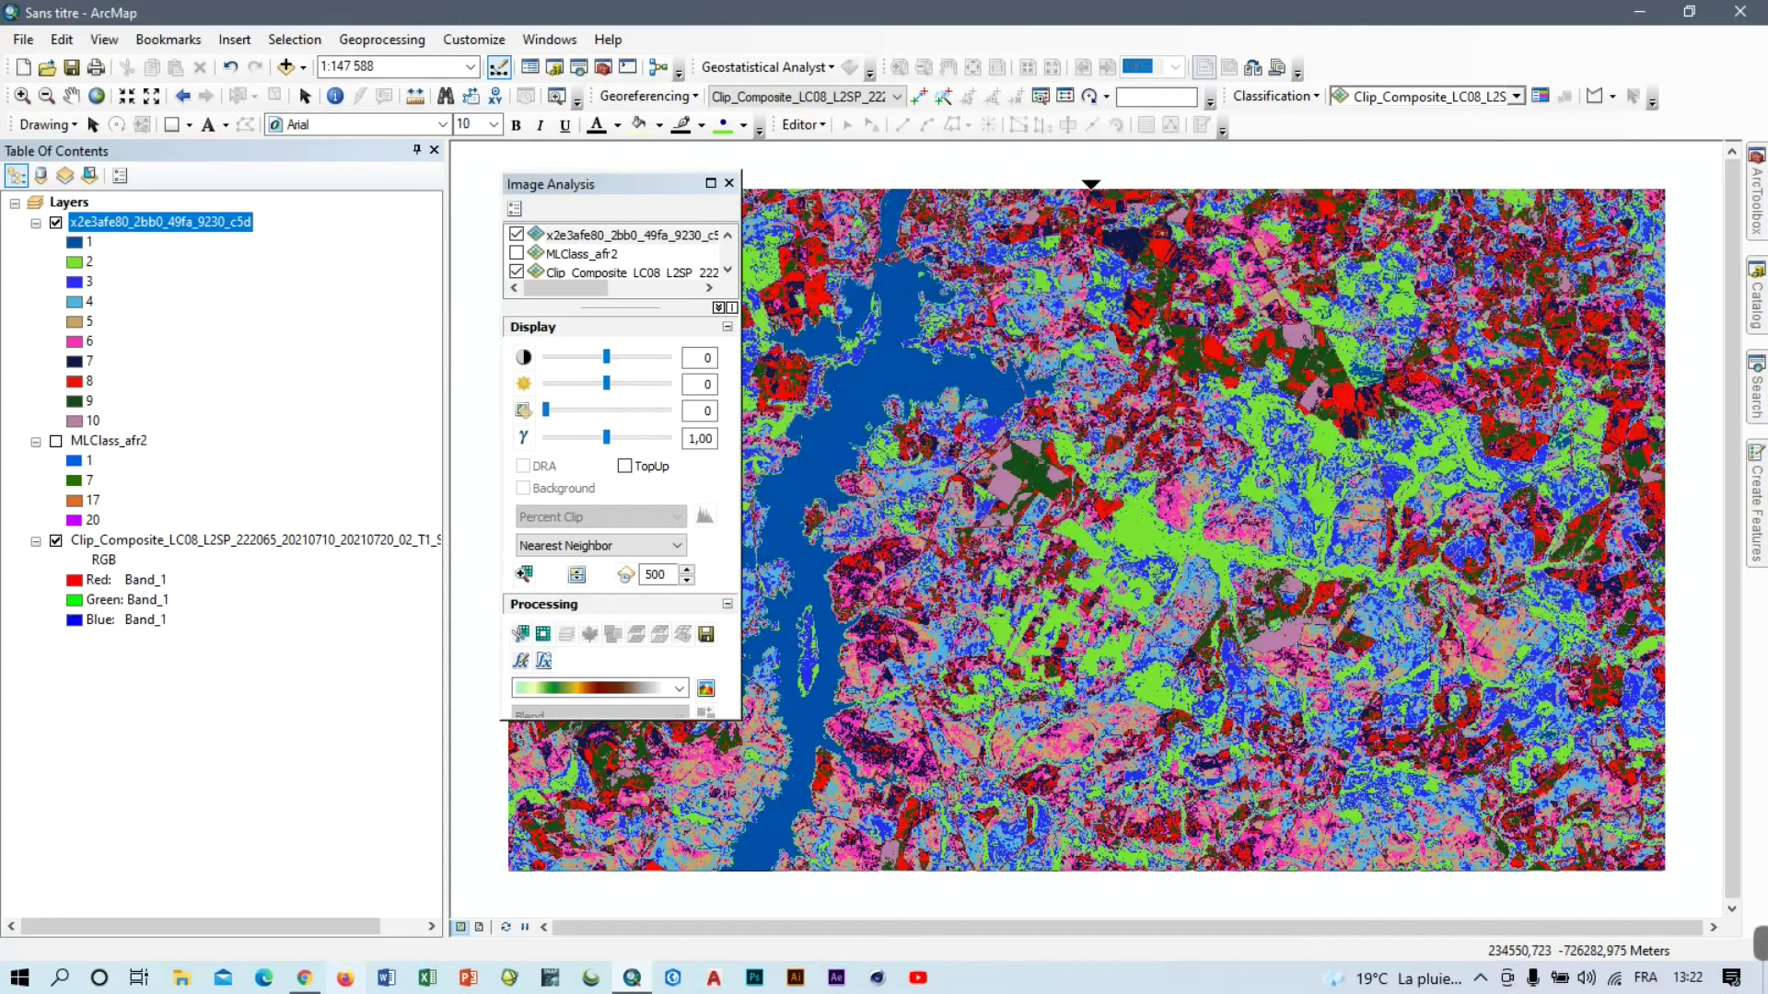